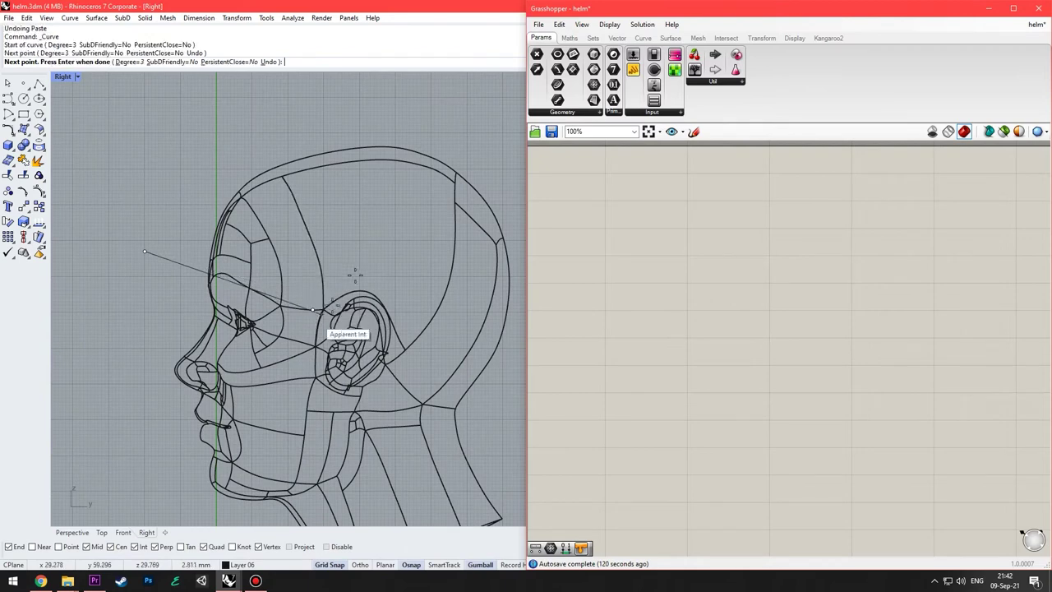
Finish the freehand curve across the head's side, running over the ear and down past the nape.
{"action": "left_click", "coordinate": [353, 276]}
{"action": "left_click", "coordinate": [403, 301]}
{"action": "left_click", "coordinate": [407, 364]}
{"action": "right_click_drag", "start_coordinate": [423, 387], "coordinate": [365, 336]}
{"action": "left_click", "coordinate": [376, 391]}
{"action": "left_click", "coordinate": [468, 373]}
{"action": "right_click", "coordinate": [468, 373]}
{"action": "scroll", "coordinate": [469, 376], "scroll_direction": "down", "scroll_amount": 2}
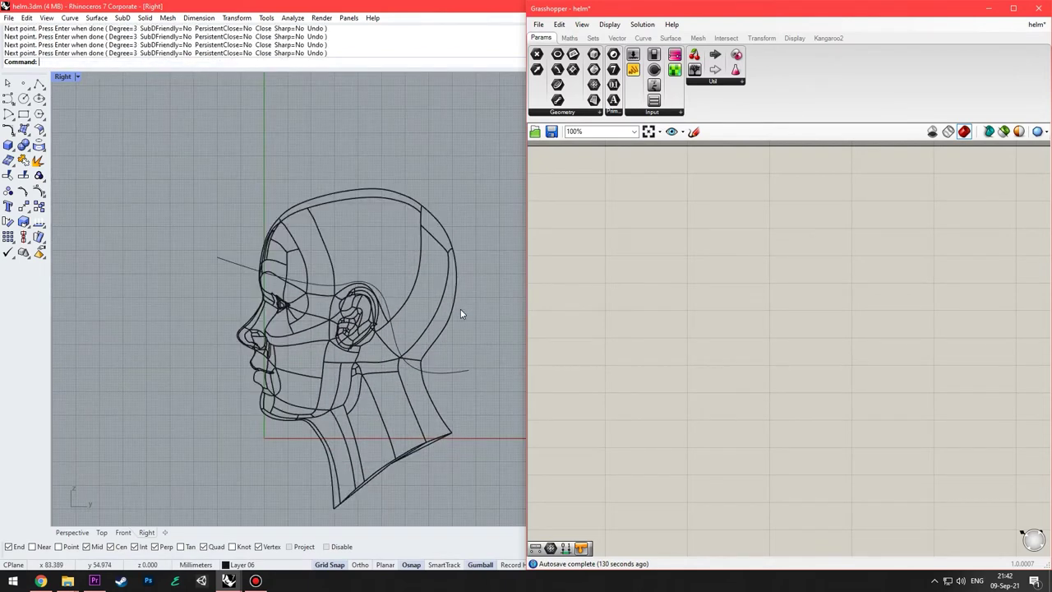
Split the head polysurface with the drawn curve as the cutting object.
{"action": "left_click", "coordinate": [450, 312]}
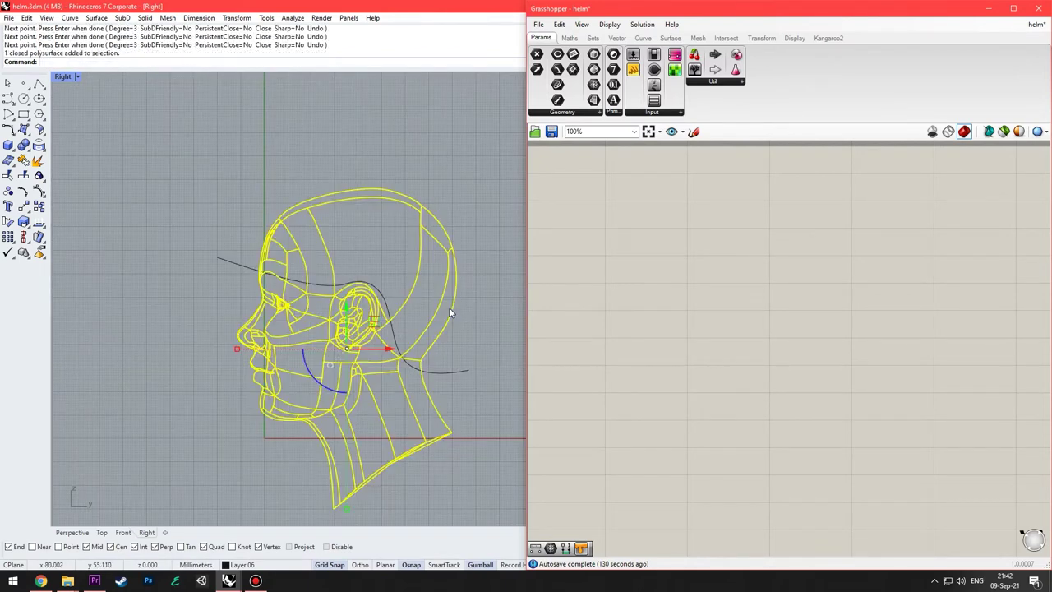
{"action": "left_click", "coordinate": [23, 175]}
{"action": "left_click", "coordinate": [220, 260]}
{"action": "key", "text": "Return"}
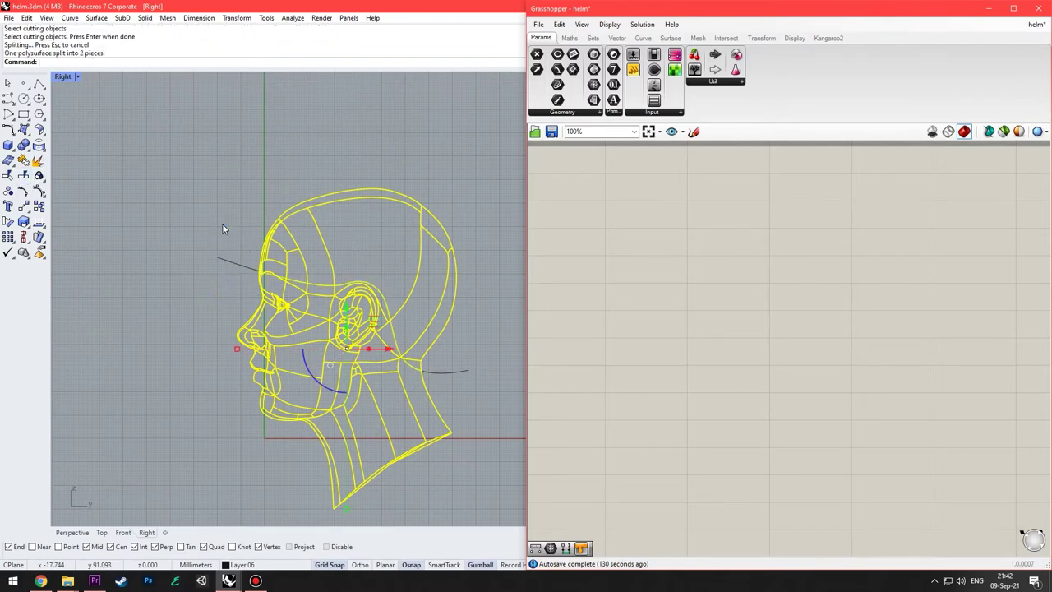
Copy the split-off skull cap, undo the split and the curve, and paste the cap onto the intact head.
{"action": "left_click", "coordinate": [280, 237]}
{"action": "key", "text": "ctrl+c"}
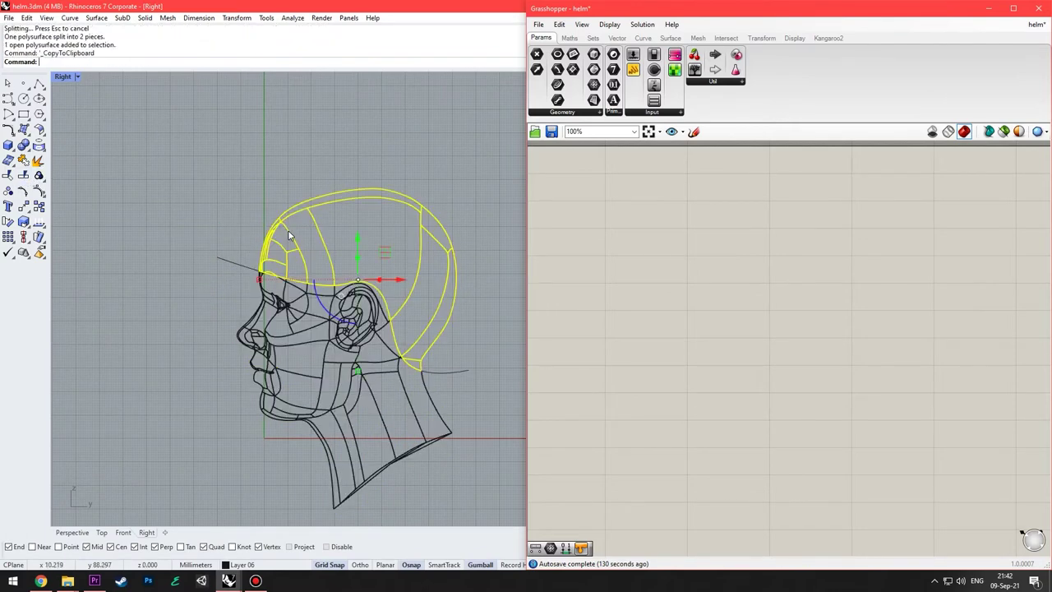
{"action": "key", "text": "ctrl+z"}
{"action": "key", "text": "ctrl+z"}
{"action": "key", "text": "ctrl+v"}
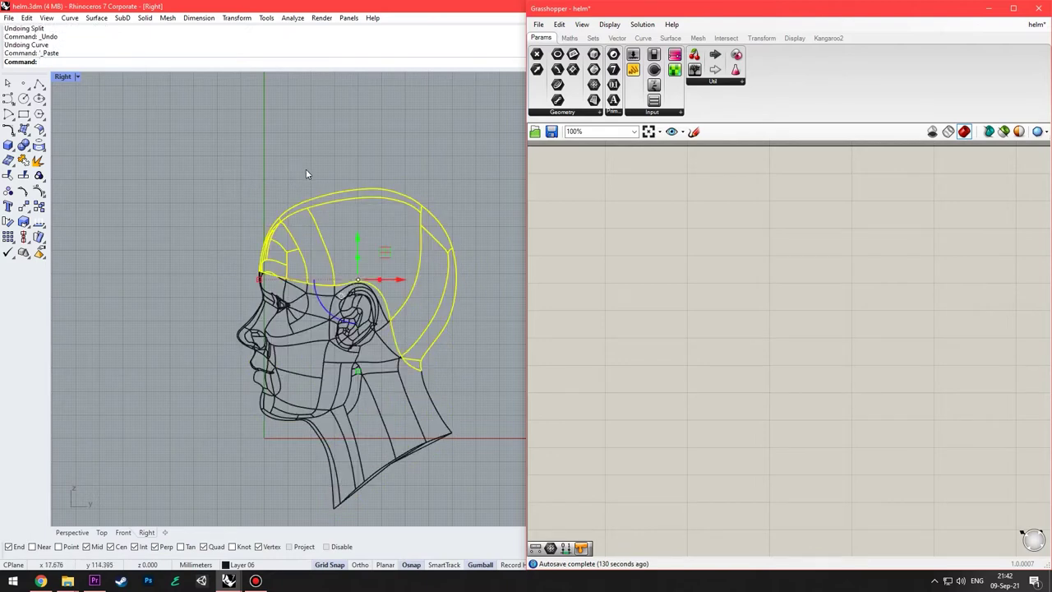
Offset the pasted skull cap outward with OffsetSrf at distance 8, without Solid, and switch to the Perspective view.
{"action": "key", "text": "Return"}
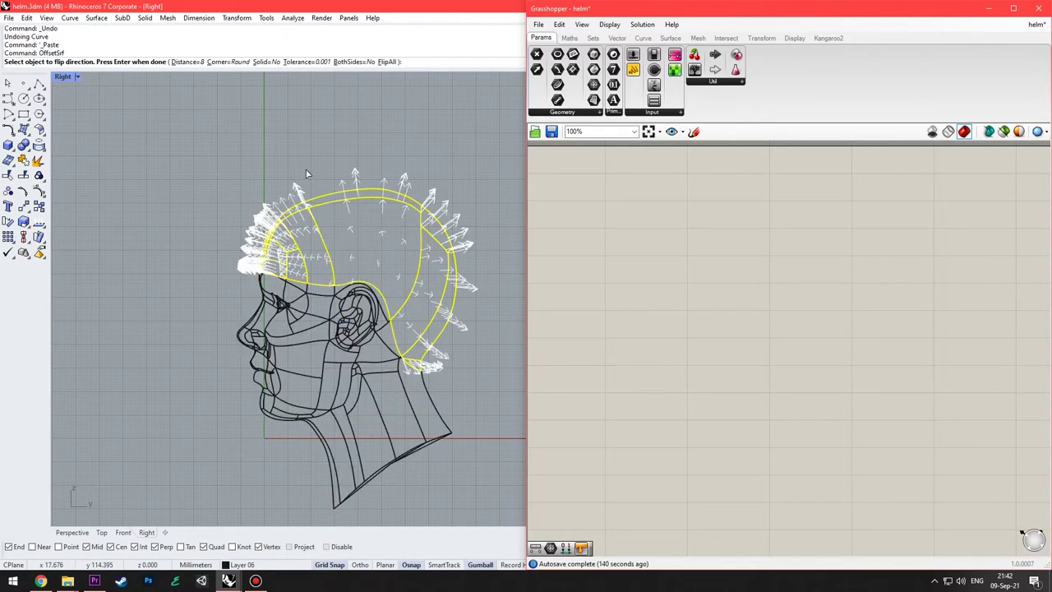
{"action": "key", "text": "Return"}
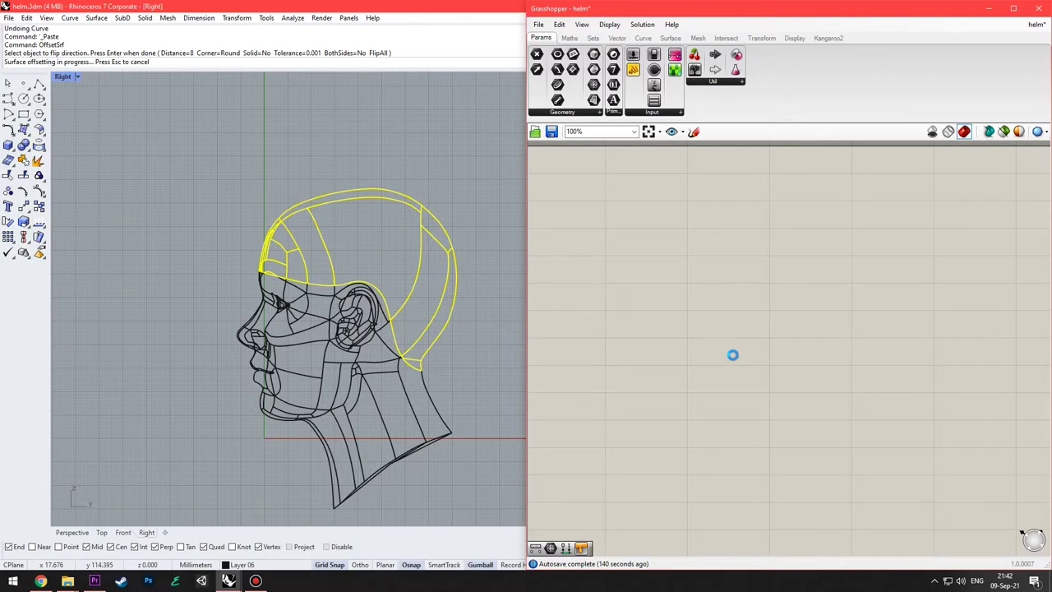
{"action": "key", "text": "Escape"}
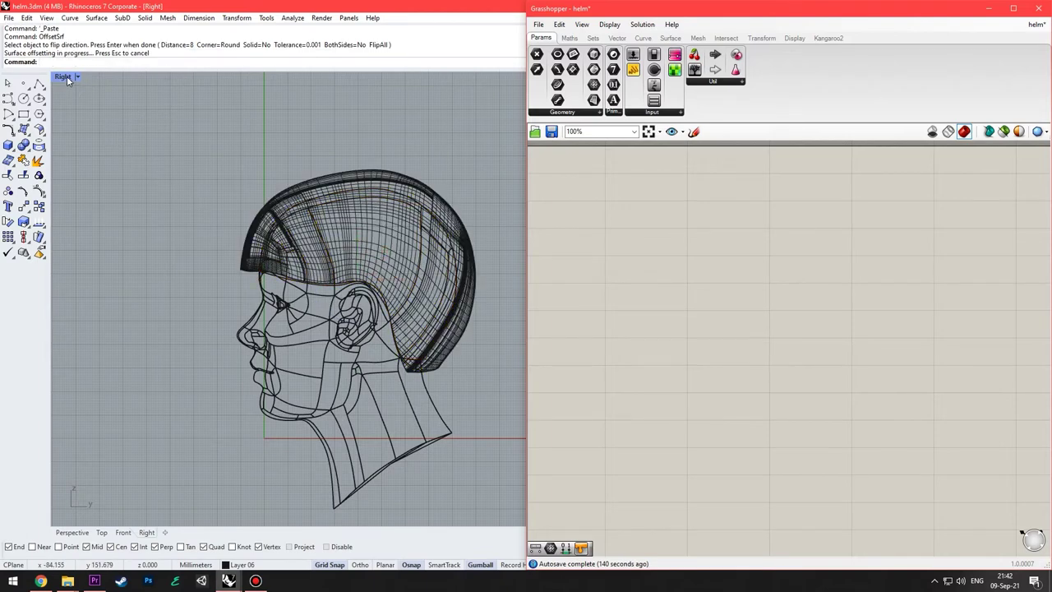
{"action": "double_click", "coordinate": [67, 75]}
{"action": "double_click", "coordinate": [466, 77]}
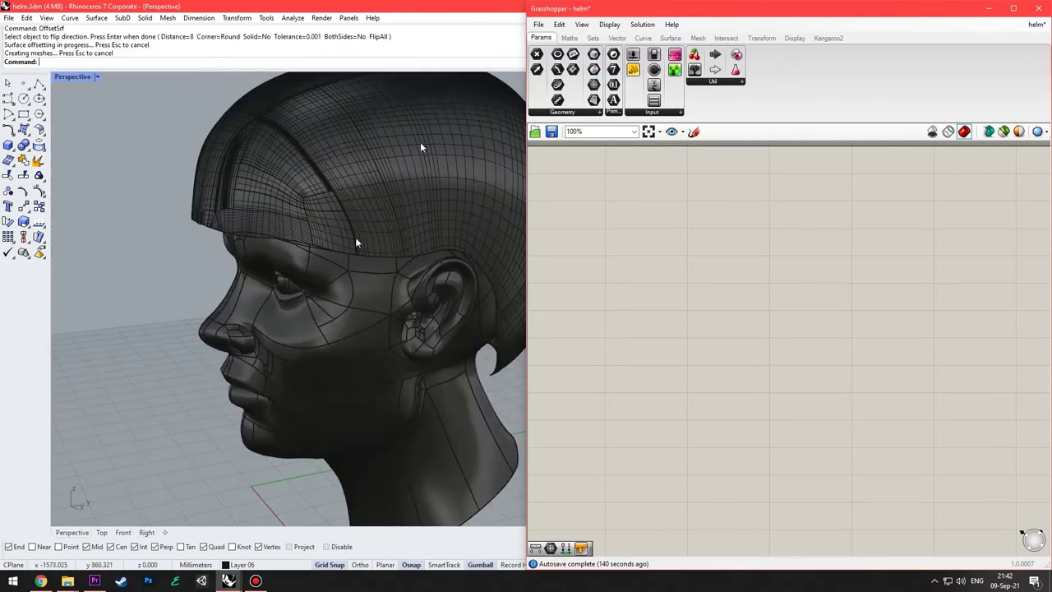
Delete the pasted inner skull cap polysurface, keeping the head and the offset helmet shell.
{"action": "mouse_move", "coordinate": [355, 236]}
{"action": "right_mouse_down"}
{"action": "mouse_move", "coordinate": [282, 241]}
{"action": "mouse_move", "coordinate": [327, 286]}
{"action": "mouse_move", "coordinate": [360, 164]}
{"action": "right_mouse_up"}
{"action": "left_click", "coordinate": [359, 164]}
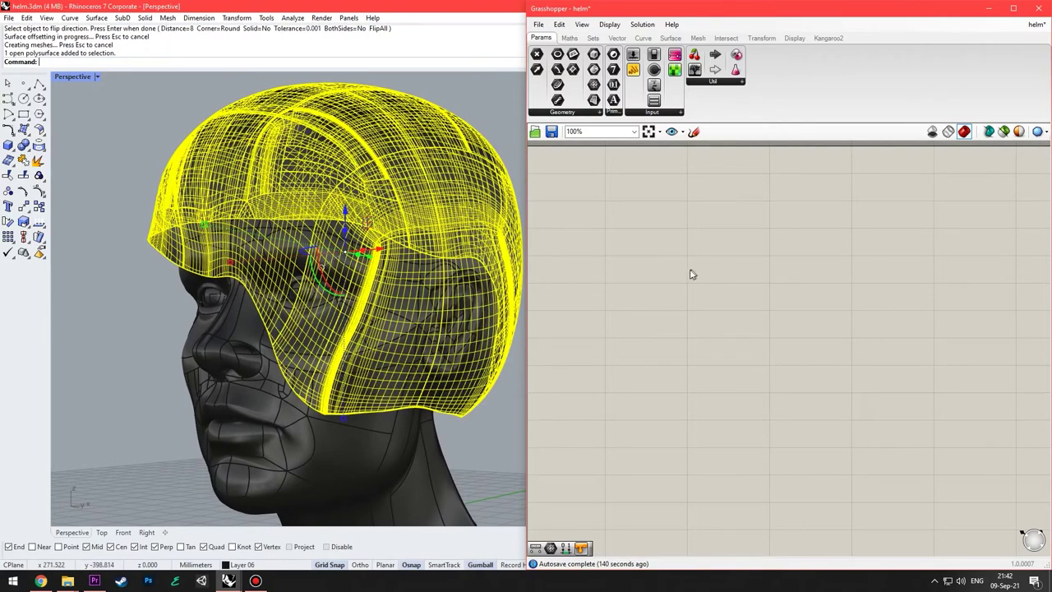
{"action": "left_click", "coordinate": [116, 135]}
{"action": "left_click", "coordinate": [305, 222]}
{"action": "left_click", "coordinate": [317, 239]}
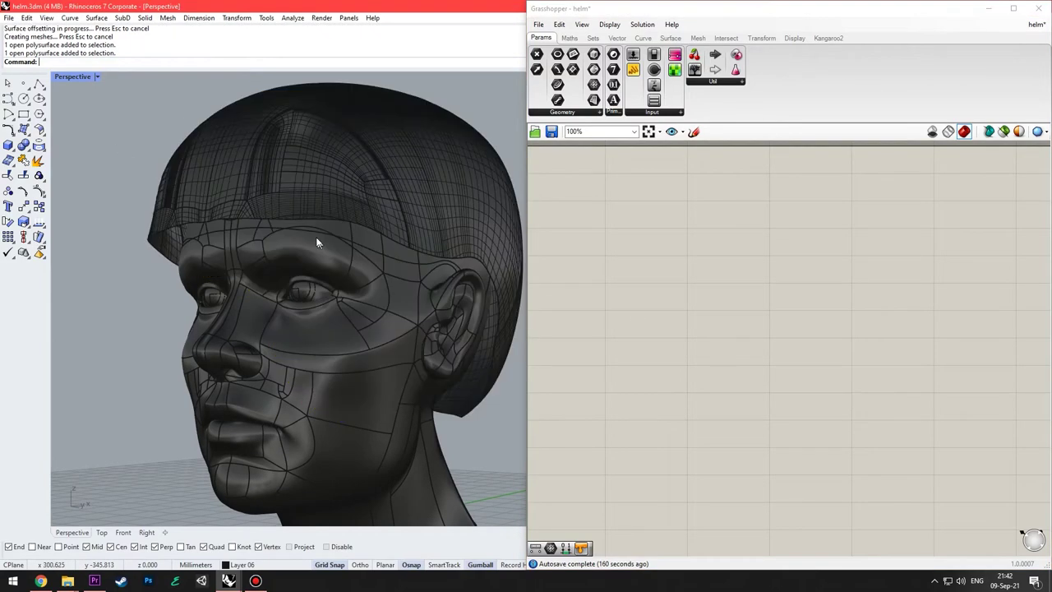
{"action": "left_click", "coordinate": [324, 232]}
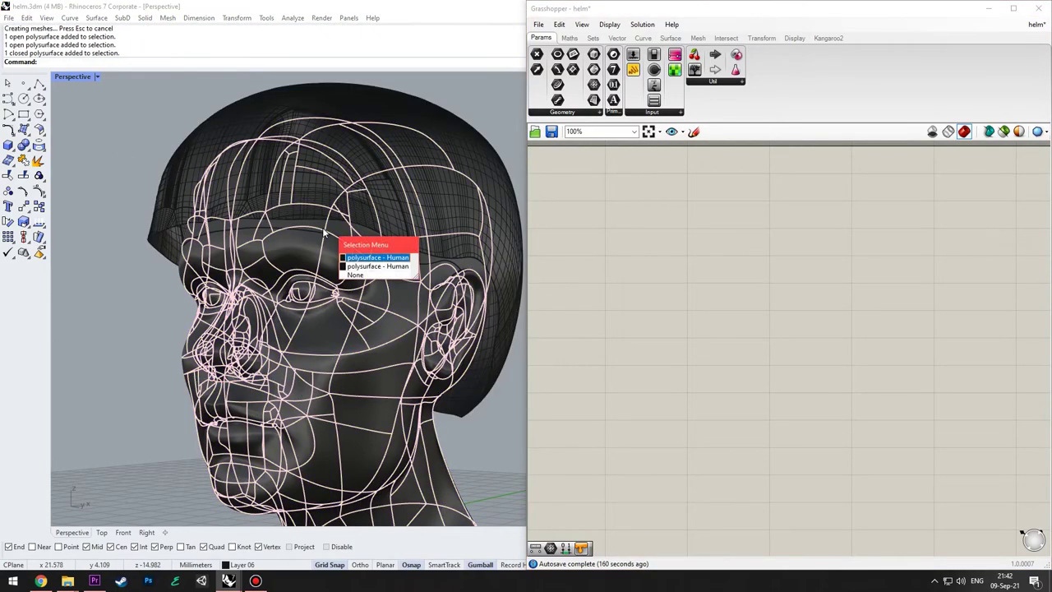
{"action": "left_click", "coordinate": [355, 267]}
{"action": "key", "text": "Delete"}
Add a Brep parameter in Grasshopper and assign the offset helmet surface to it.
{"action": "right_click_drag", "start_coordinate": [150, 228], "coordinate": [374, 289]}
{"action": "left_click", "coordinate": [396, 225]}
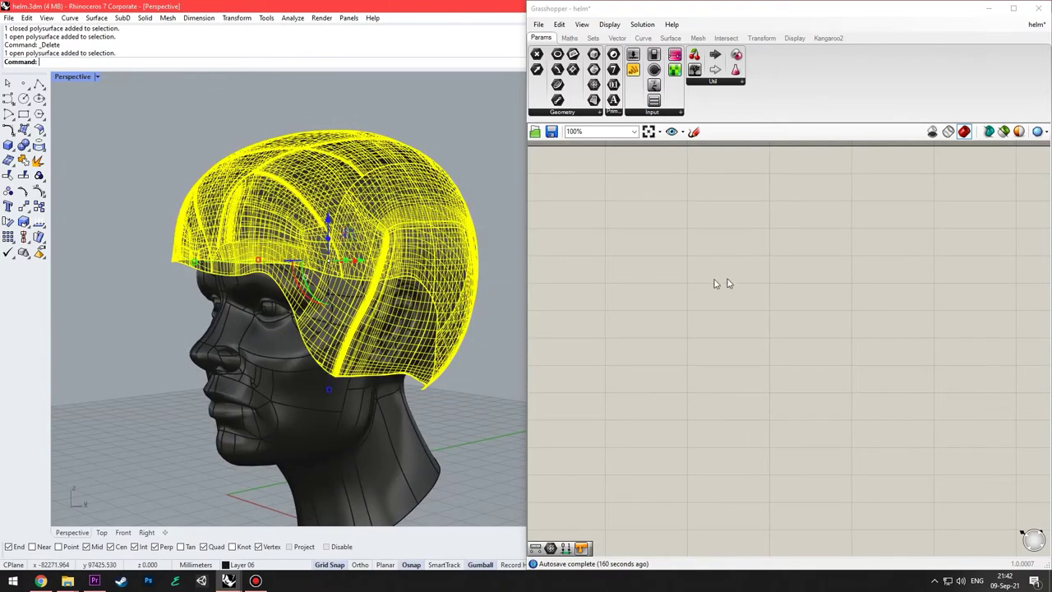
{"action": "double_click", "coordinate": [629, 297]}
{"action": "type", "text": "b"}
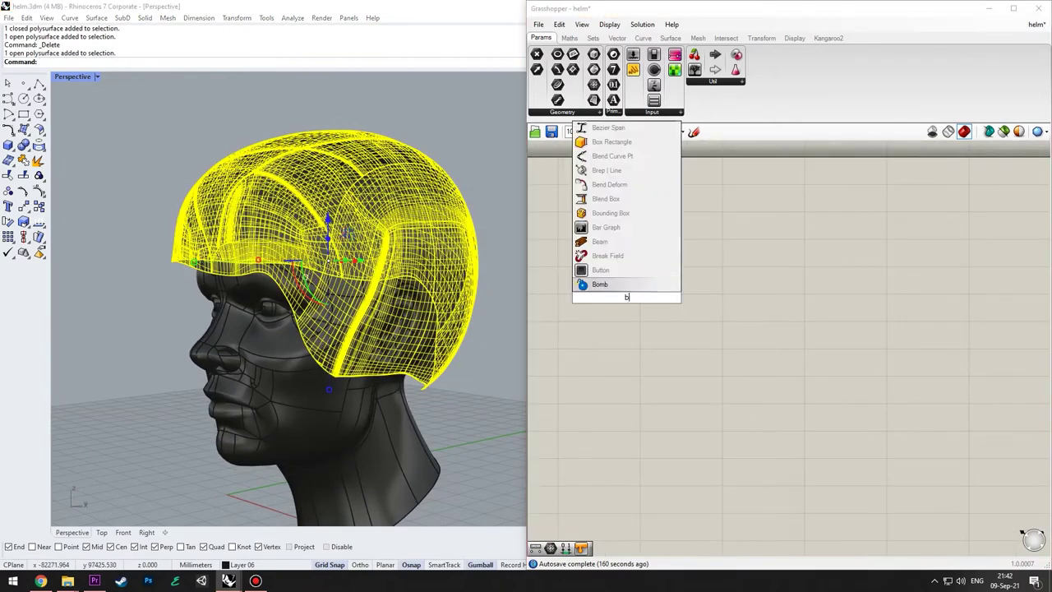
{"action": "type", "text": "rep"}
{"action": "key", "text": "Return"}
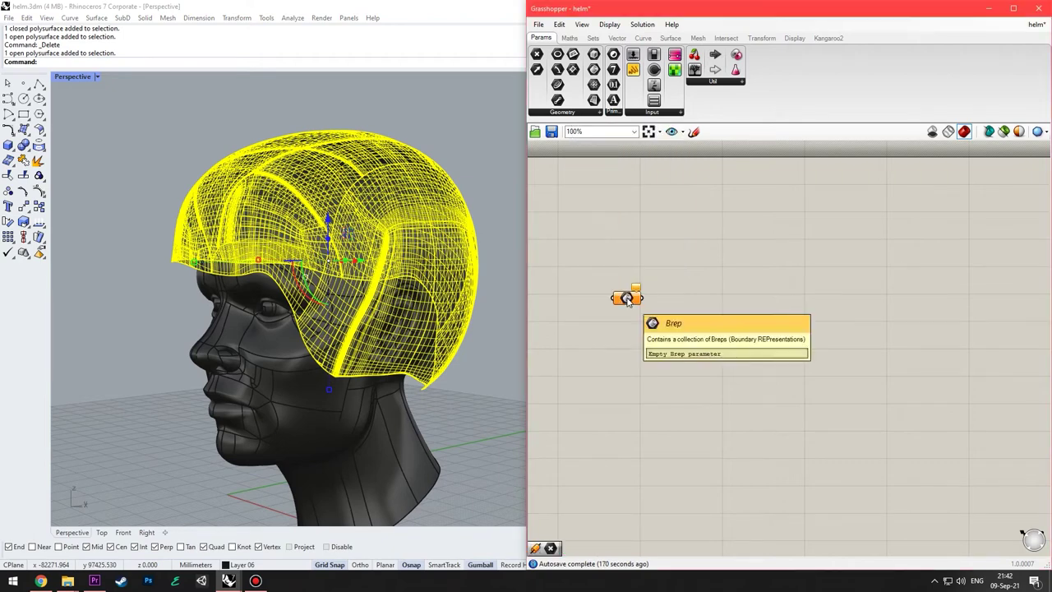
{"action": "right_click", "coordinate": [628, 298]}
{"action": "left_click", "coordinate": [636, 437]}
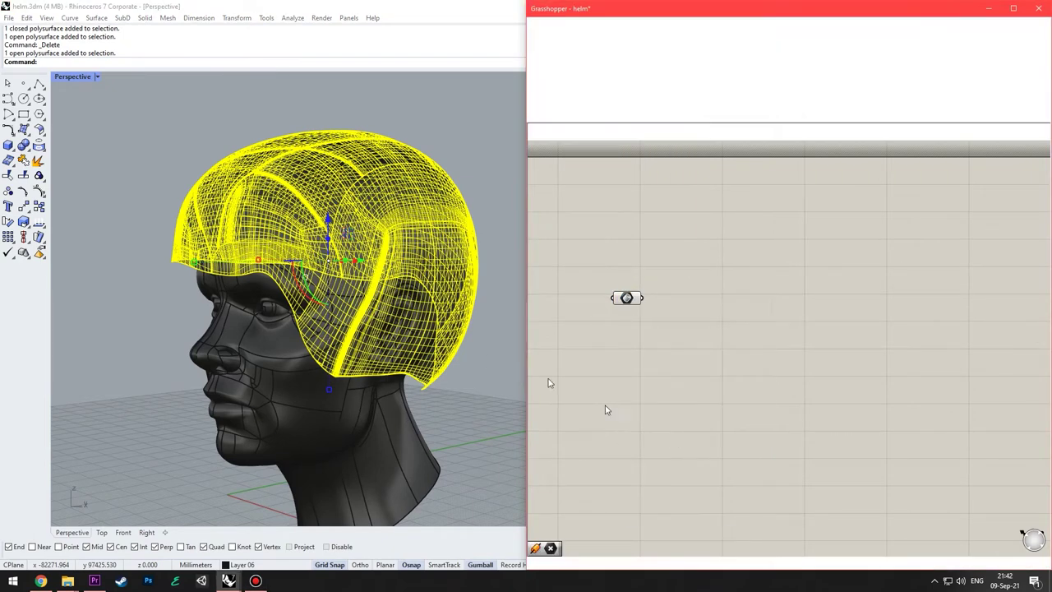
{"action": "left_click", "coordinate": [457, 323]}
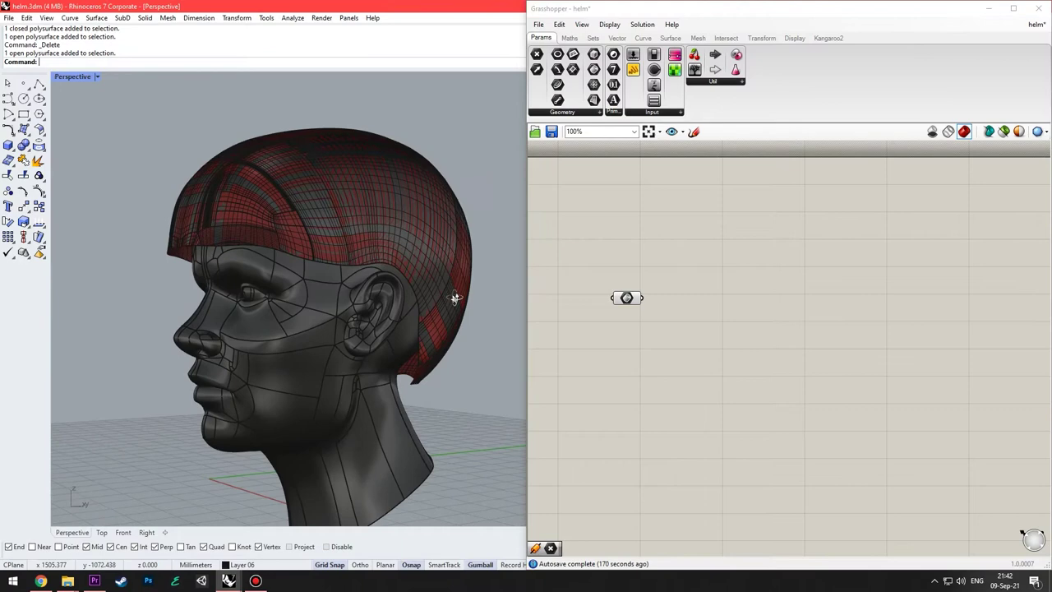
Hide the original helmet surface in Rhino, leaving only its Grasshopper preview.
{"action": "right_click_drag", "start_coordinate": [455, 297], "coordinate": [372, 222]}
{"action": "left_click", "coordinate": [441, 217]}
{"action": "key", "text": "ctrl+h"}
{"action": "mouse_move", "coordinate": [686, 322]}
{"action": "right_mouse_down"}
{"action": "mouse_move", "coordinate": [663, 314]}
{"action": "mouse_move", "coordinate": [671, 319]}
{"action": "right_mouse_up"}
{"action": "right_click_drag", "start_coordinate": [735, 345], "coordinate": [715, 331]}
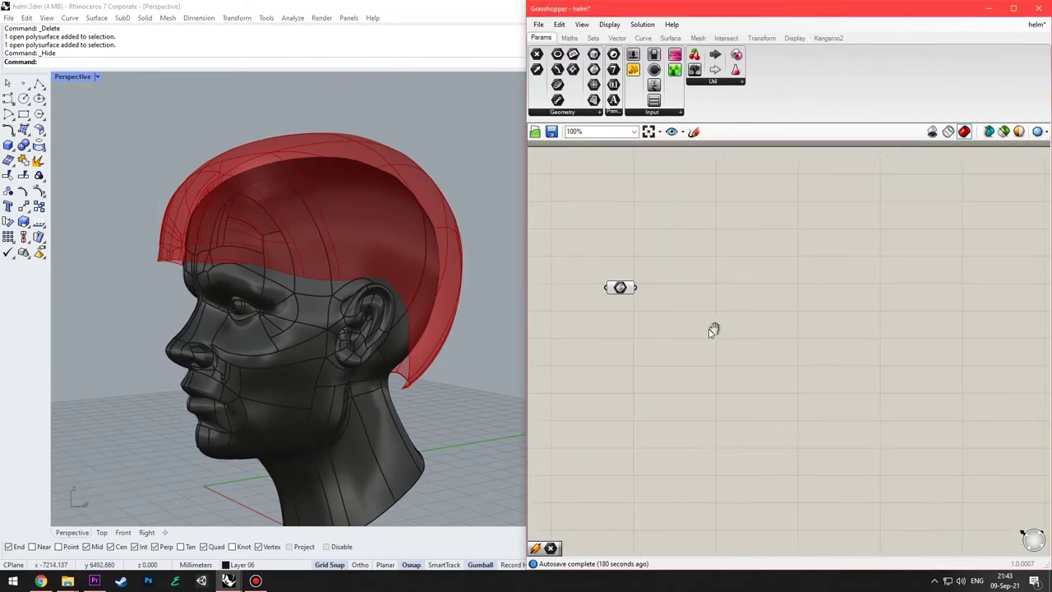
Place a point object on the ground plane in front of the head.
{"action": "left_click", "coordinate": [23, 83]}
{"action": "scroll", "coordinate": [291, 252], "scroll_direction": "down", "scroll_amount": 2}
{"action": "right_click_drag", "start_coordinate": [291, 252], "coordinate": [329, 280]}
{"action": "right_click_drag", "start_coordinate": [328, 280], "coordinate": [408, 223], "text": "shift"}
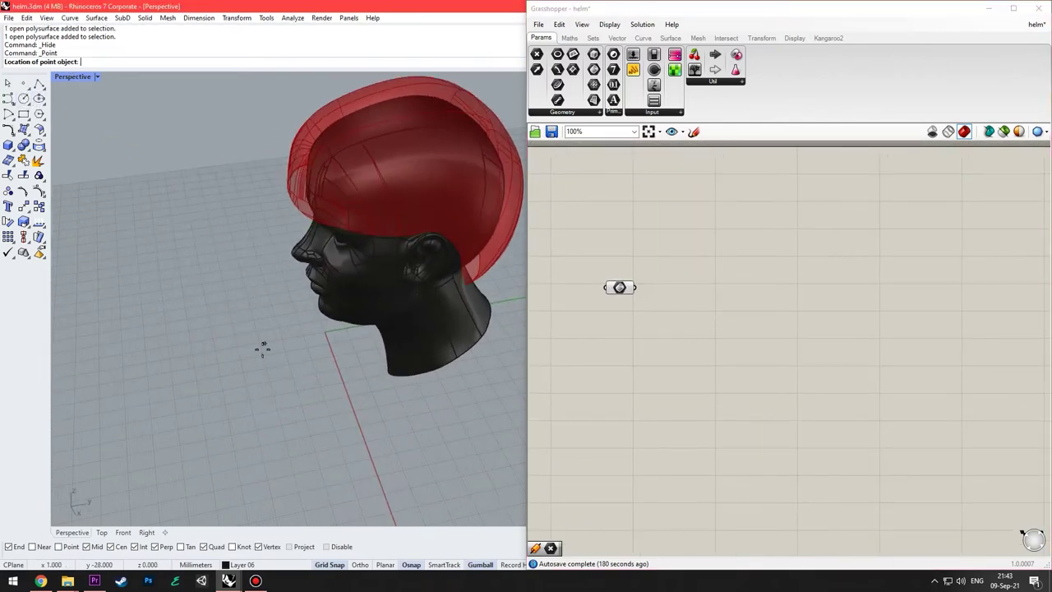
{"action": "left_click", "coordinate": [263, 354]}
Move the point along its axes and raise it to helmet height in front of the face.
{"action": "left_click_drag", "start_coordinate": [239, 342], "coordinate": [321, 395]}
{"action": "right_click_drag", "start_coordinate": [320, 395], "coordinate": [280, 330]}
{"action": "left_click_drag", "start_coordinate": [287, 326], "coordinate": [305, 124]}
{"action": "right_click_drag", "start_coordinate": [299, 152], "coordinate": [271, 222], "text": "shift"}
{"action": "left_click", "coordinate": [283, 173]}
{"action": "left_click_drag", "start_coordinate": [261, 216], "coordinate": [230, 253]}
{"action": "right_click_drag", "start_coordinate": [274, 200], "coordinate": [312, 233]}
{"action": "right_click_drag", "start_coordinate": [386, 224], "coordinate": [413, 322]}
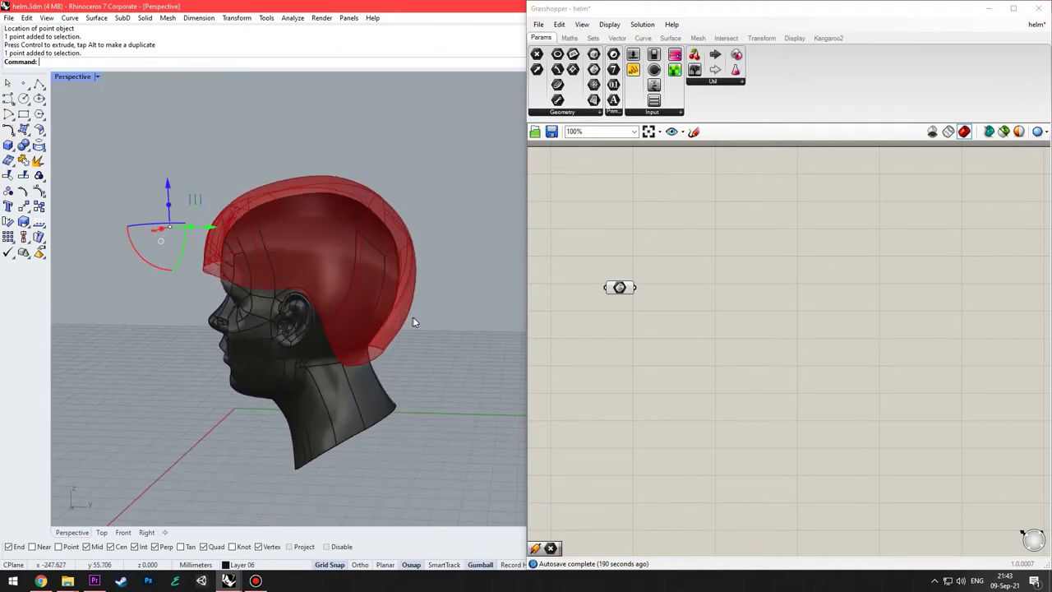
Fine-tune the point's position so it floats in front of the helmet's forehead.
{"action": "right_click_drag", "start_coordinate": [247, 287], "coordinate": [311, 212]}
{"action": "left_click", "coordinate": [309, 181]}
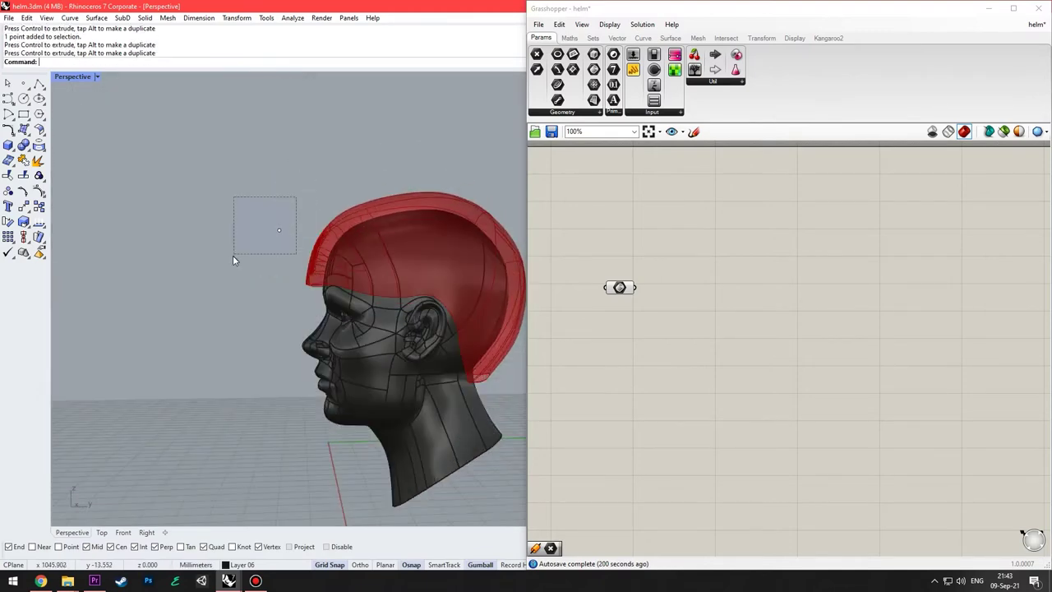
{"action": "left_click_drag", "start_coordinate": [233, 255], "coordinate": [233, 254]}
{"action": "left_click_drag", "start_coordinate": [297, 206], "coordinate": [307, 188]}
{"action": "left_click", "coordinate": [340, 162]}
{"action": "right_click_drag", "start_coordinate": [342, 168], "coordinate": [308, 186], "text": "shift"}
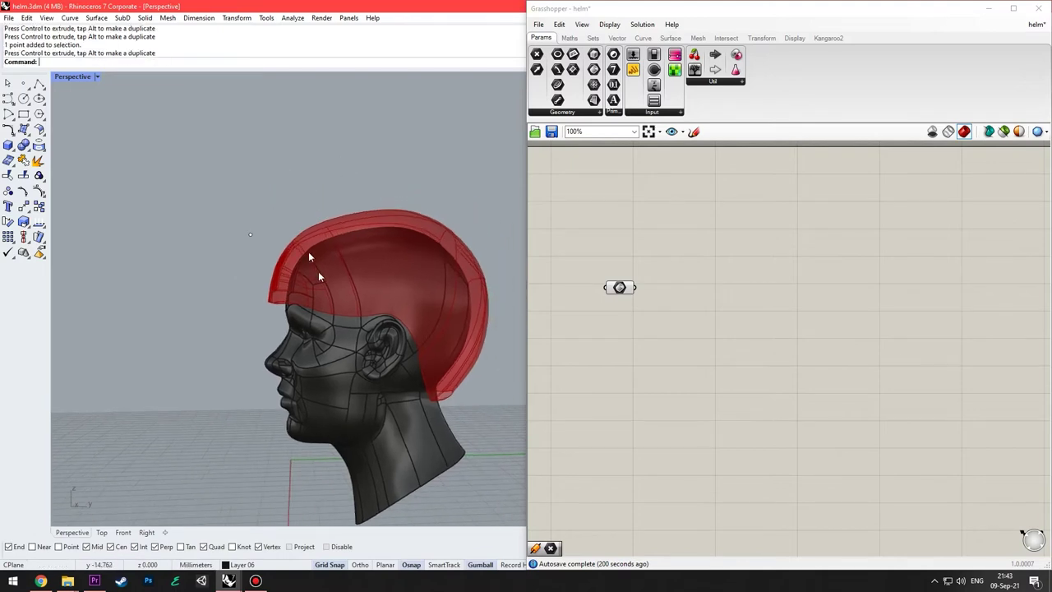
{"action": "scroll", "coordinate": [321, 281], "scroll_direction": "up", "scroll_amount": 3}
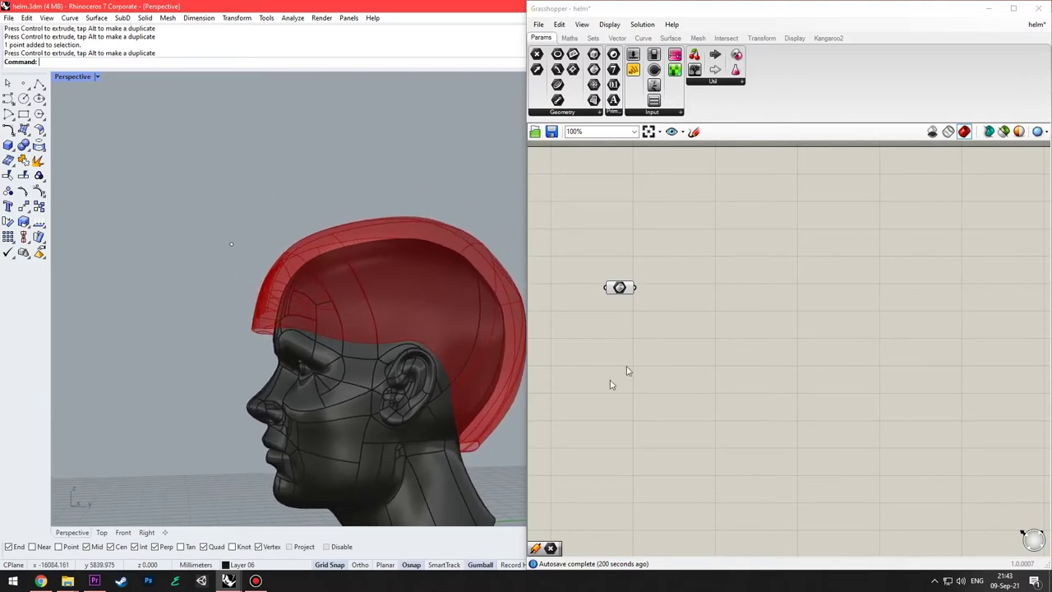
{"action": "double_click", "coordinate": [662, 286]}
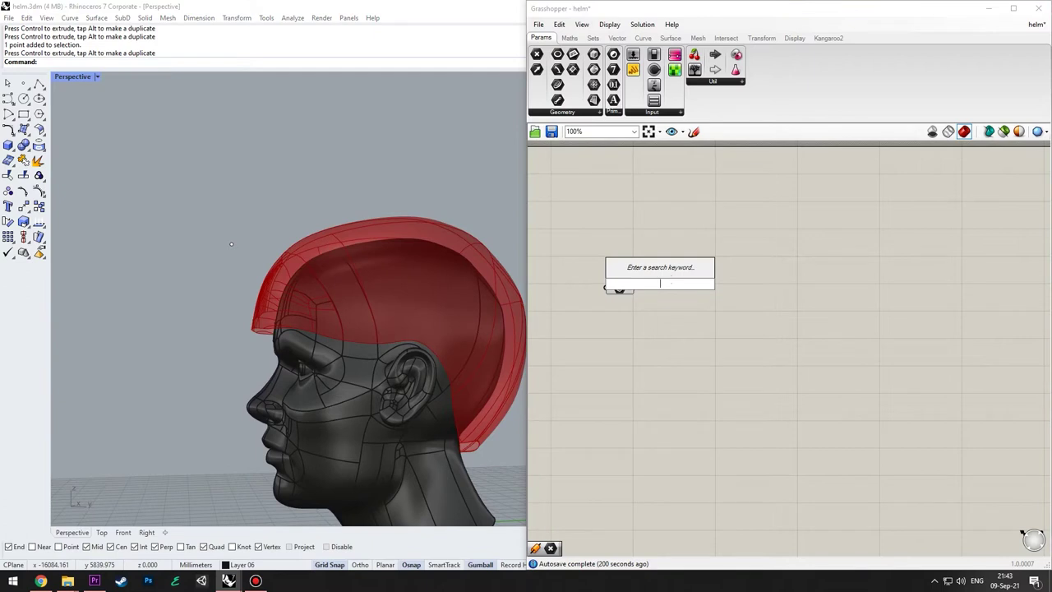
{"action": "type", "text": "d"}
{"action": "key", "text": "BackSpace"}
{"action": "right_click_drag", "start_coordinate": [394, 245], "coordinate": [367, 190]}
Add a Mesh parameter beside the Brep parameter and feed the Brep into it.
{"action": "double_click", "coordinate": [696, 298]}
{"action": "type", "text": "m"}
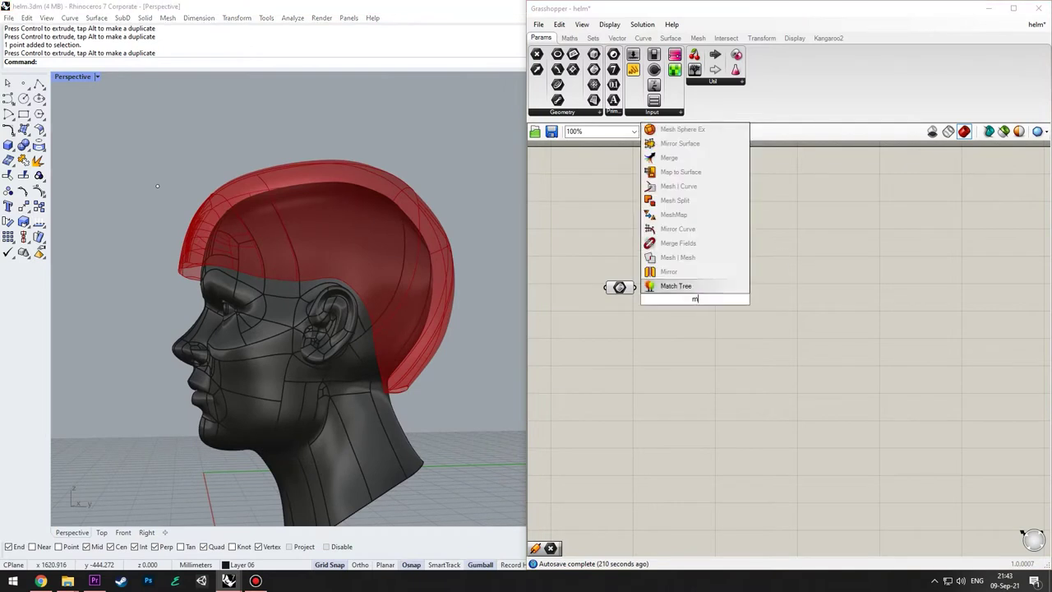
{"action": "type", "text": "esh"}
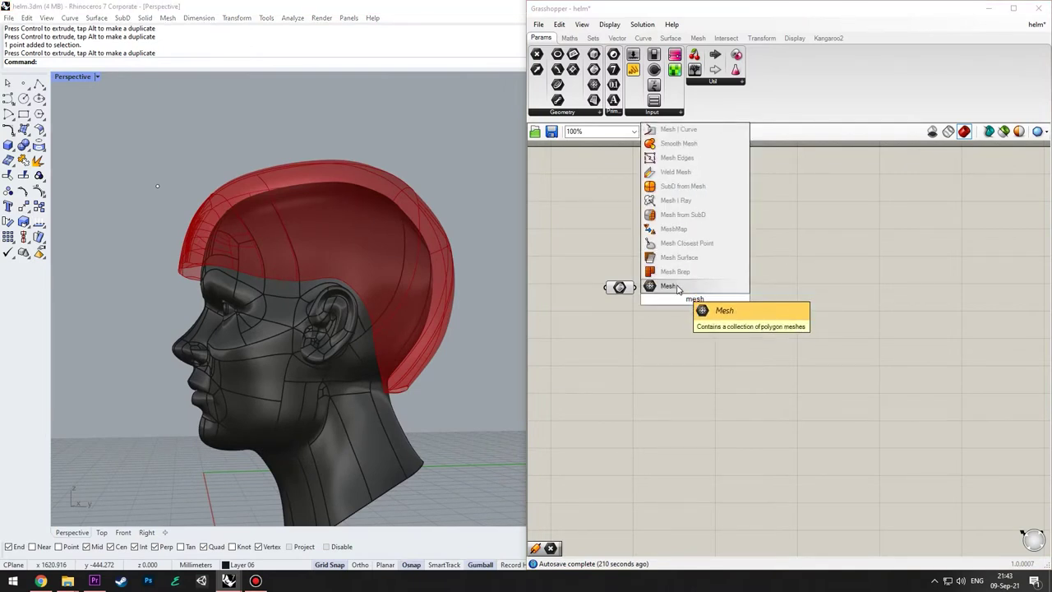
{"action": "left_click", "coordinate": [678, 288]}
{"action": "mouse_move", "coordinate": [682, 299]}
{"action": "left_mouse_down"}
{"action": "mouse_move", "coordinate": [643, 293]}
{"action": "mouse_move", "coordinate": [695, 300]}
{"action": "mouse_move", "coordinate": [682, 292]}
{"action": "left_mouse_up"}
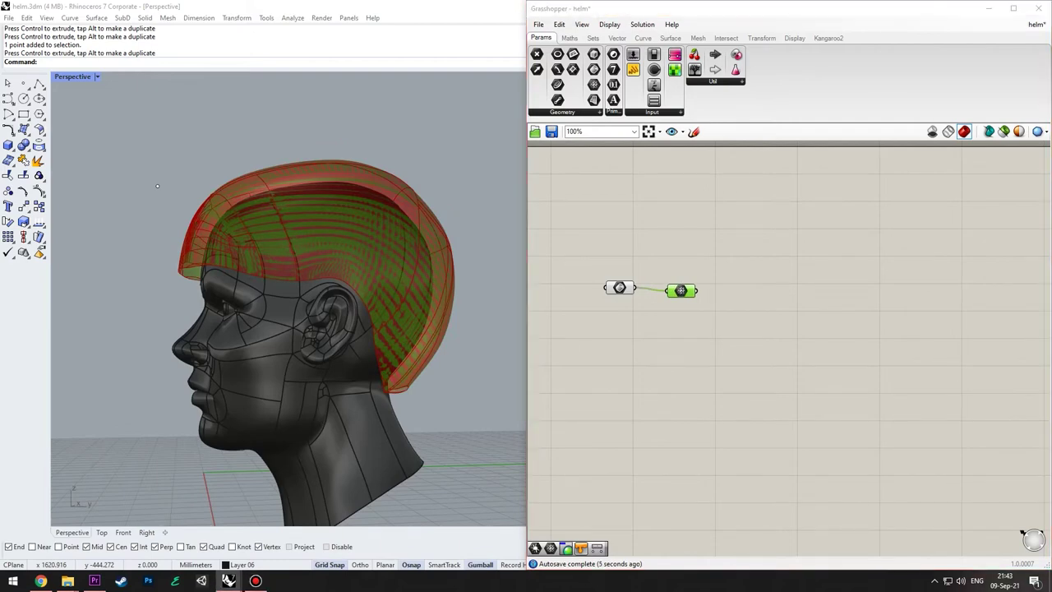
Add a Deconstruct Mesh component and connect the Mesh parameter to its M input.
{"action": "double_click", "coordinate": [780, 319]}
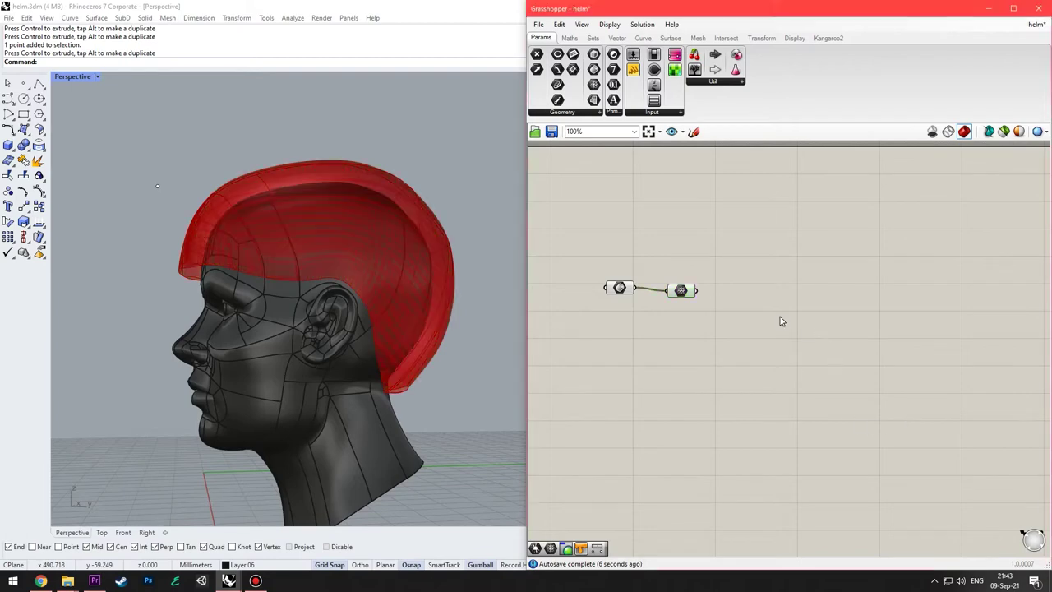
{"action": "type", "text": "de"}
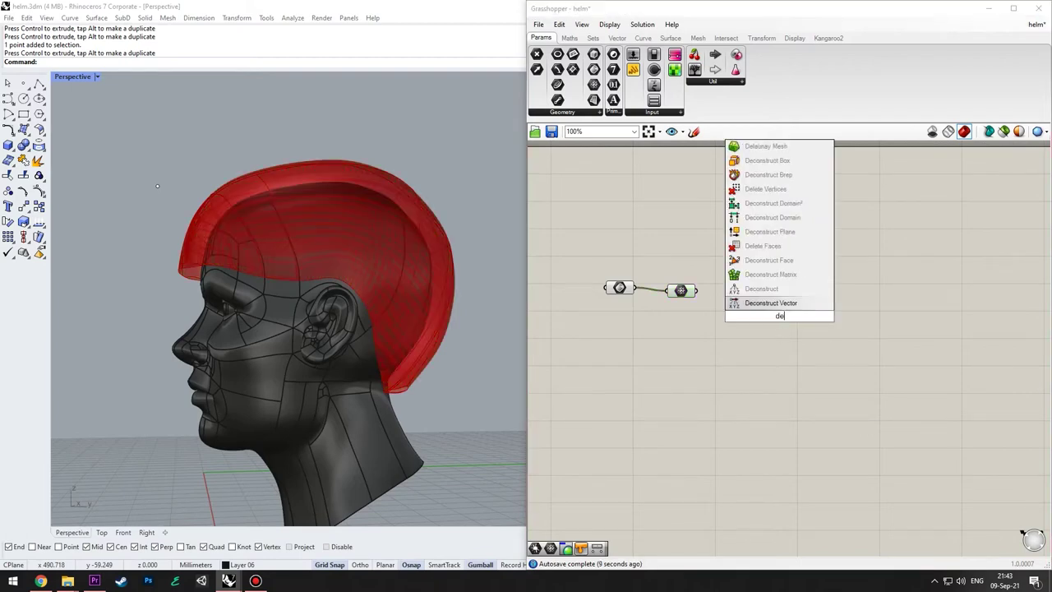
{"action": "type", "text": "const"}
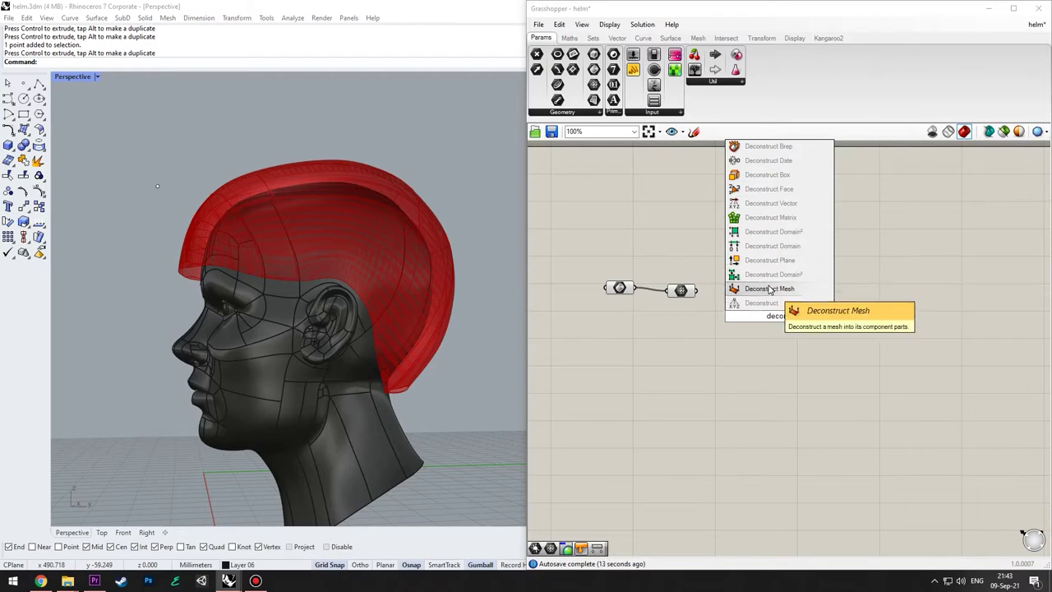
{"action": "left_click", "coordinate": [766, 288]}
{"action": "left_click_drag", "start_coordinate": [764, 315], "coordinate": [732, 328]}
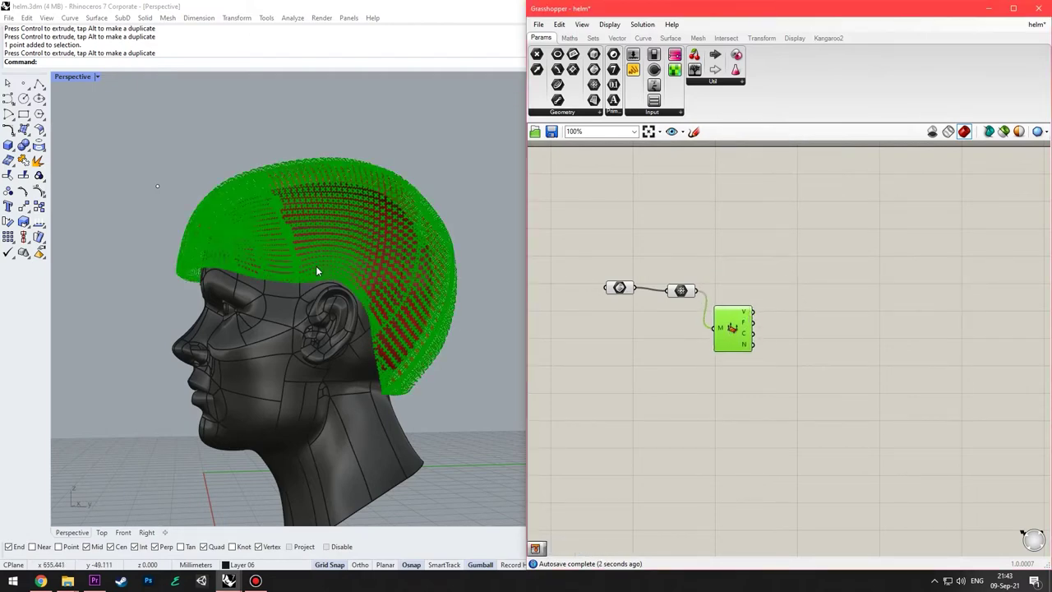
Rearrange the canvas so the Brep parameter sits above the Mesh parameter, which lines up with Deconstruct Mesh.
{"action": "left_click", "coordinate": [315, 271]}
{"action": "scroll", "coordinate": [316, 271], "scroll_direction": "up", "scroll_amount": 5}
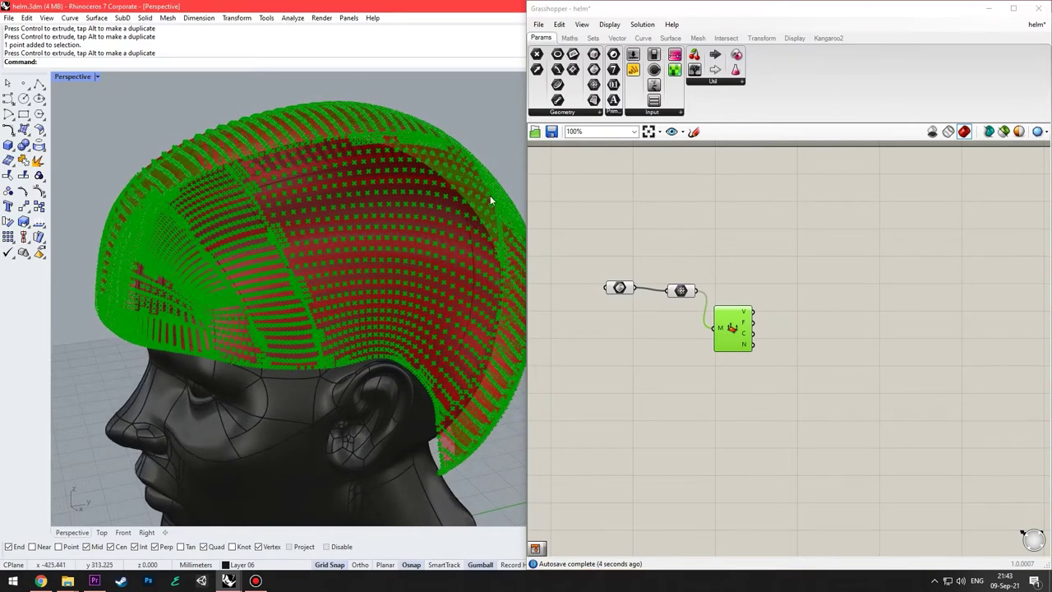
{"action": "right_click_drag", "start_coordinate": [982, 323], "coordinate": [938, 300]}
{"action": "scroll", "coordinate": [683, 301], "scroll_direction": "up", "scroll_amount": 2}
{"action": "left_click_drag", "start_coordinate": [689, 305], "coordinate": [689, 251]}
{"action": "right_click_drag", "start_coordinate": [690, 252], "coordinate": [755, 322]}
{"action": "left_click_drag", "start_coordinate": [605, 321], "coordinate": [640, 256]}
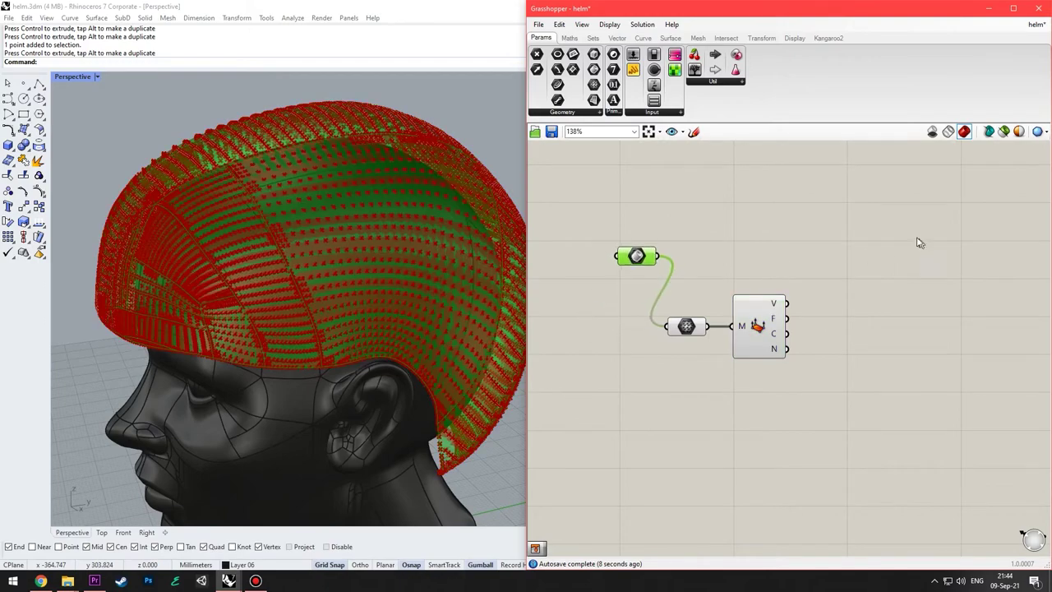
{"action": "right_click_drag", "start_coordinate": [847, 246], "coordinate": [790, 269]}
{"action": "left_click", "coordinate": [792, 267]}
{"action": "double_click", "coordinate": [792, 270]}
{"action": "right_click_drag", "start_coordinate": [725, 272], "coordinate": [776, 290]}
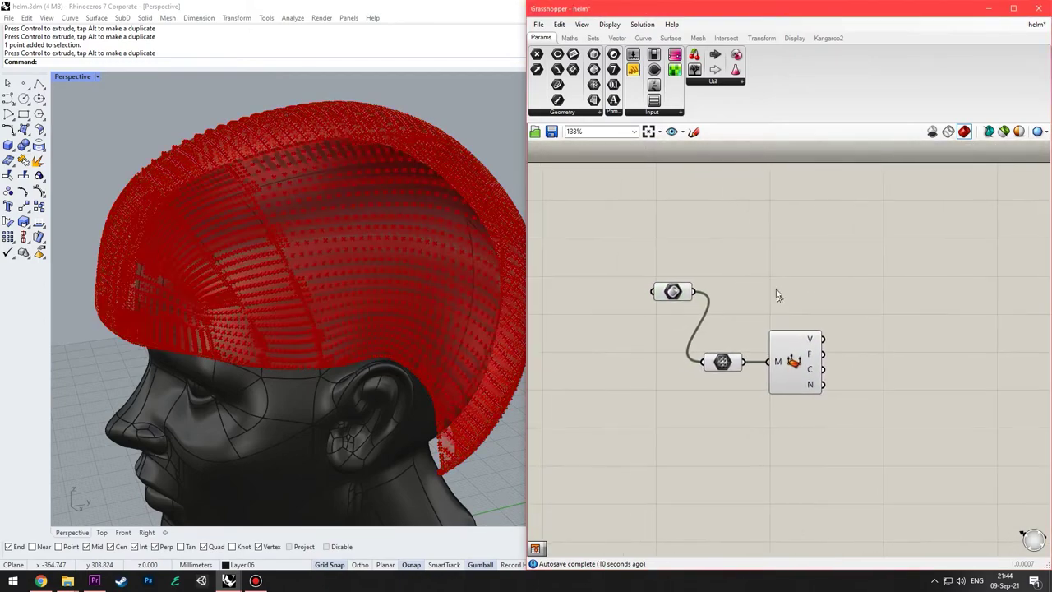
Add a Point parameter above Deconstruct Mesh and set it to reference the point in front of the helmet.
{"action": "scroll", "coordinate": [749, 285], "scroll_direction": "down", "scroll_amount": 2}
{"action": "right_click_drag", "start_coordinate": [115, 267], "coordinate": [83, 230]}
{"action": "scroll", "coordinate": [304, 223], "scroll_direction": "down", "scroll_amount": 4}
{"action": "left_click_drag", "start_coordinate": [110, 169], "coordinate": [172, 207]}
{"action": "right_click_drag", "start_coordinate": [867, 354], "coordinate": [868, 346]}
{"action": "scroll", "coordinate": [867, 357], "scroll_direction": "up", "scroll_amount": 2}
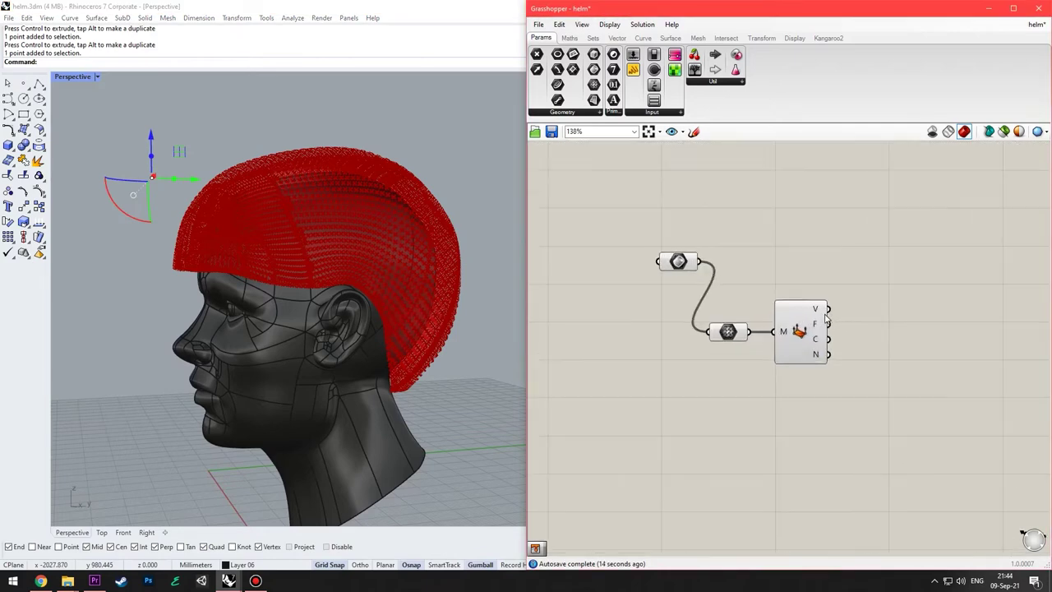
{"action": "double_click", "coordinate": [778, 261]}
{"action": "type", "text": "point"}
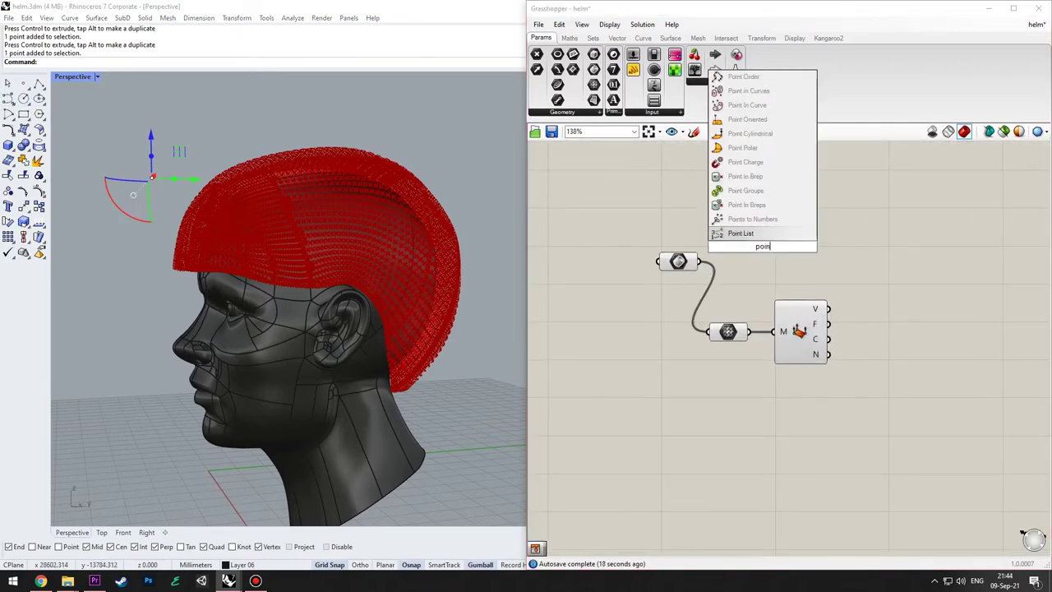
{"action": "key", "text": "Return"}
{"action": "right_click", "coordinate": [763, 249]}
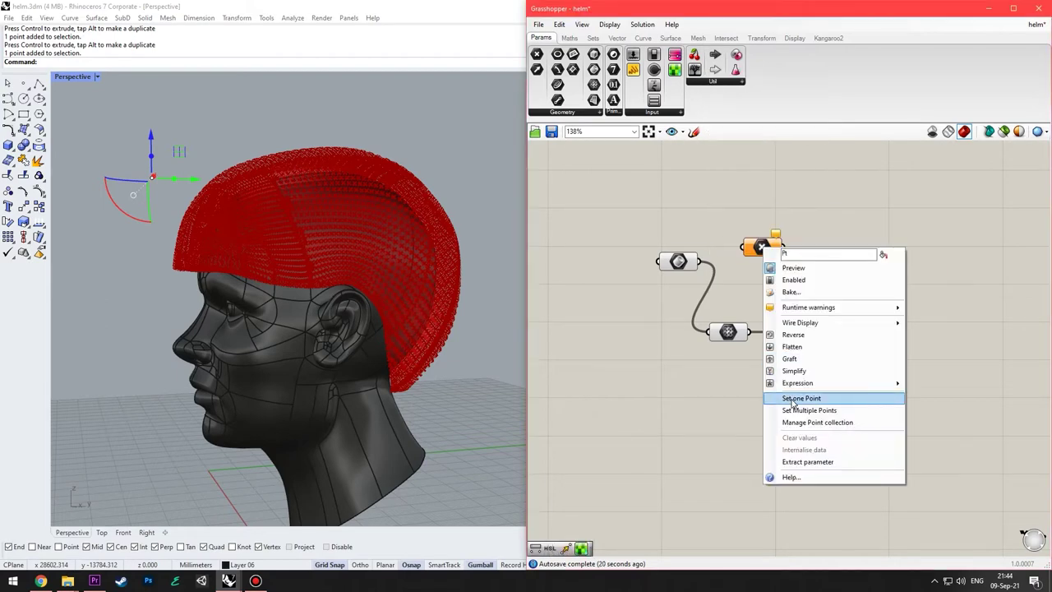
{"action": "left_click", "coordinate": [794, 401]}
{"action": "left_click_drag", "start_coordinate": [199, 226], "coordinate": [197, 224]}
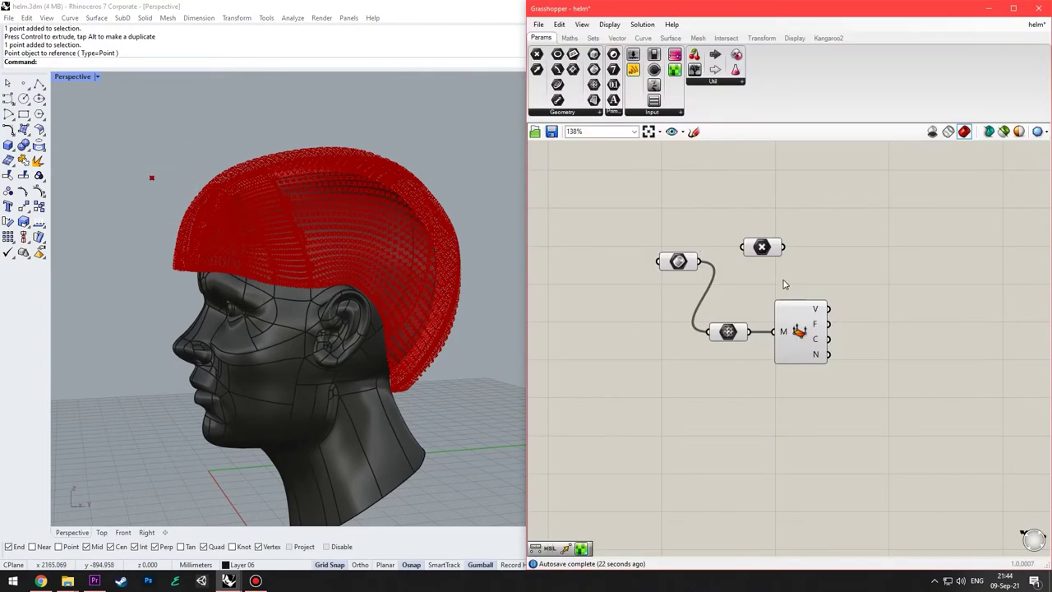
Add a Distance component, feeding the Point parameter into A and the Deconstruct Mesh vertices into B.
{"action": "double_click", "coordinate": [774, 277]}
{"action": "type", "text": "mi"}
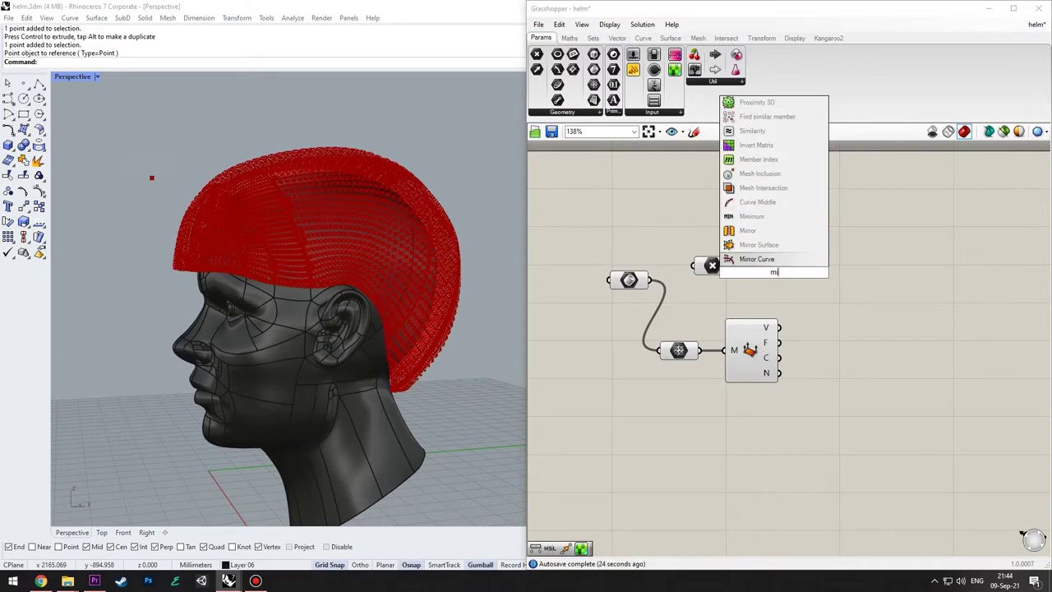
{"action": "type", "text": "n"}
{"action": "key", "text": "BackSpace"}
{"action": "key", "text": "BackSpace"}
{"action": "key", "text": "BackSpace"}
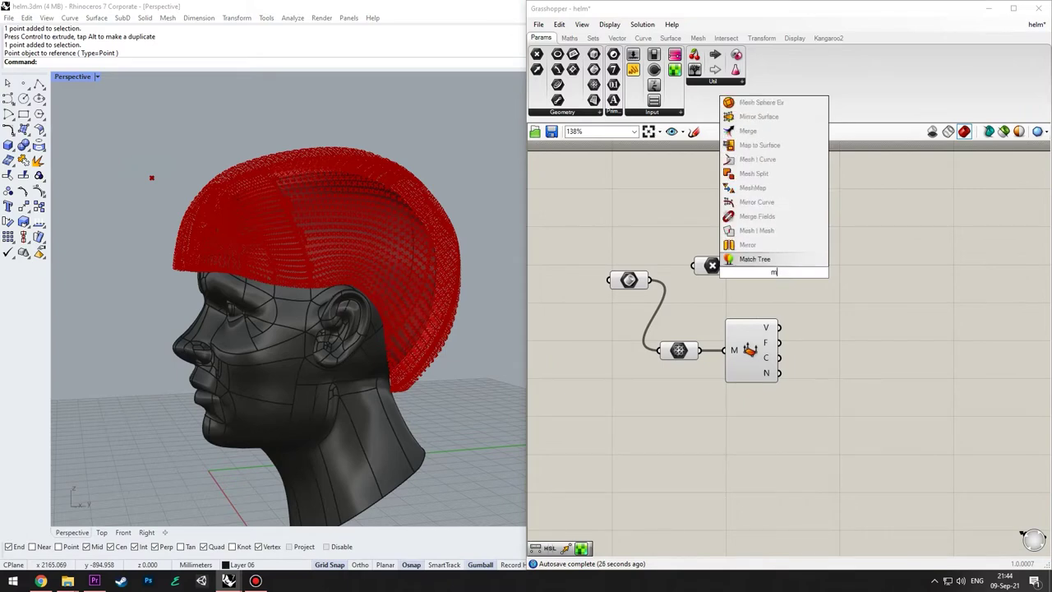
{"action": "type", "text": "dista"}
{"action": "key", "text": "Return"}
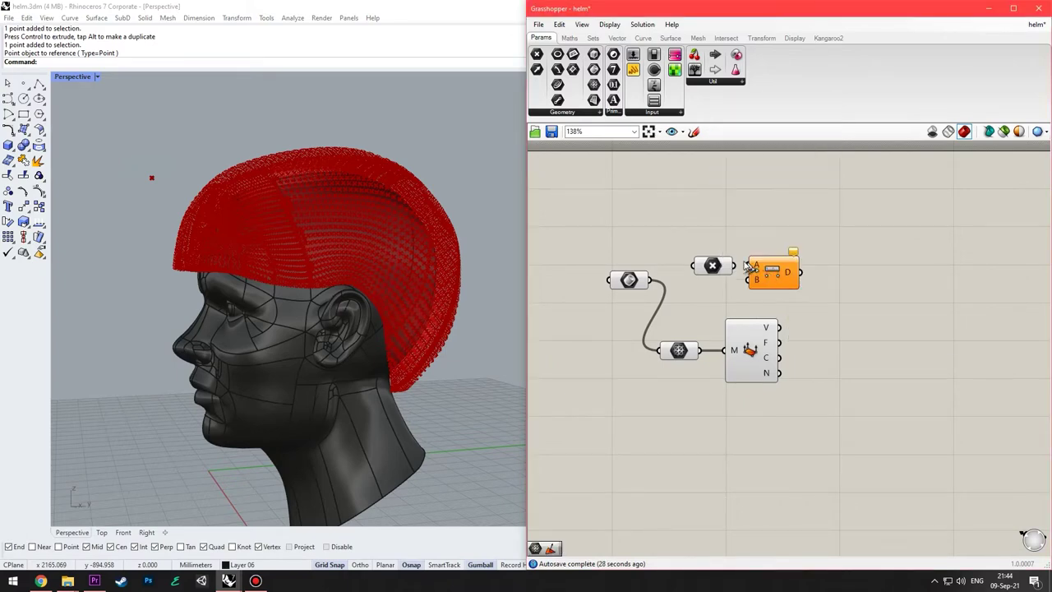
{"action": "left_click_drag", "start_coordinate": [747, 271], "coordinate": [777, 328]}
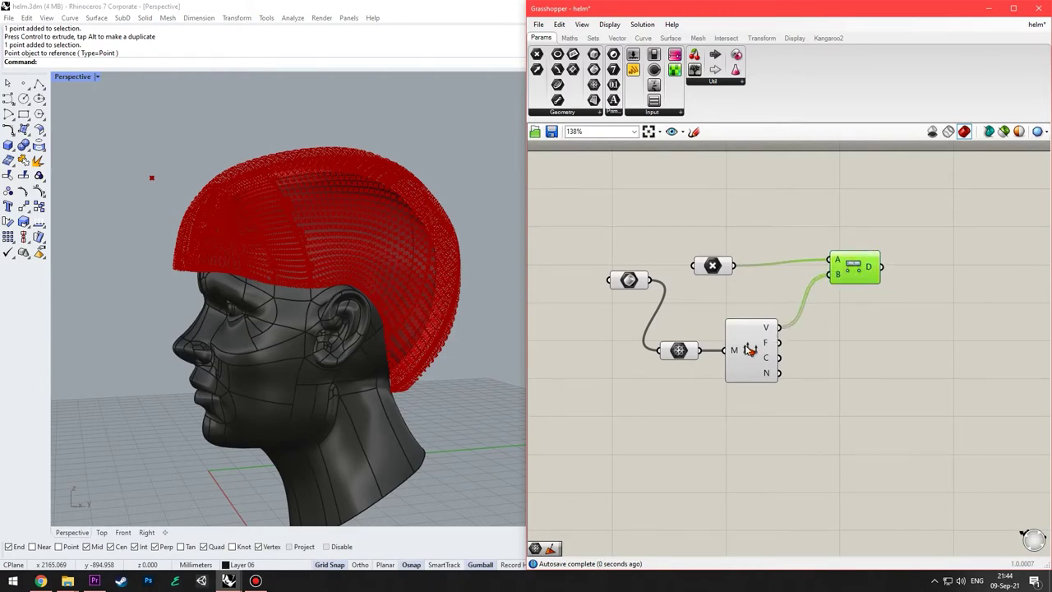
{"action": "left_click", "coordinate": [750, 351]}
{"action": "left_click", "coordinate": [798, 334]}
Tidy the canvas by moving the Mesh parameter against Deconstruct Mesh and lining up Distance with the Point parameter.
{"action": "scroll", "coordinate": [798, 334], "scroll_direction": "up", "scroll_amount": 3}
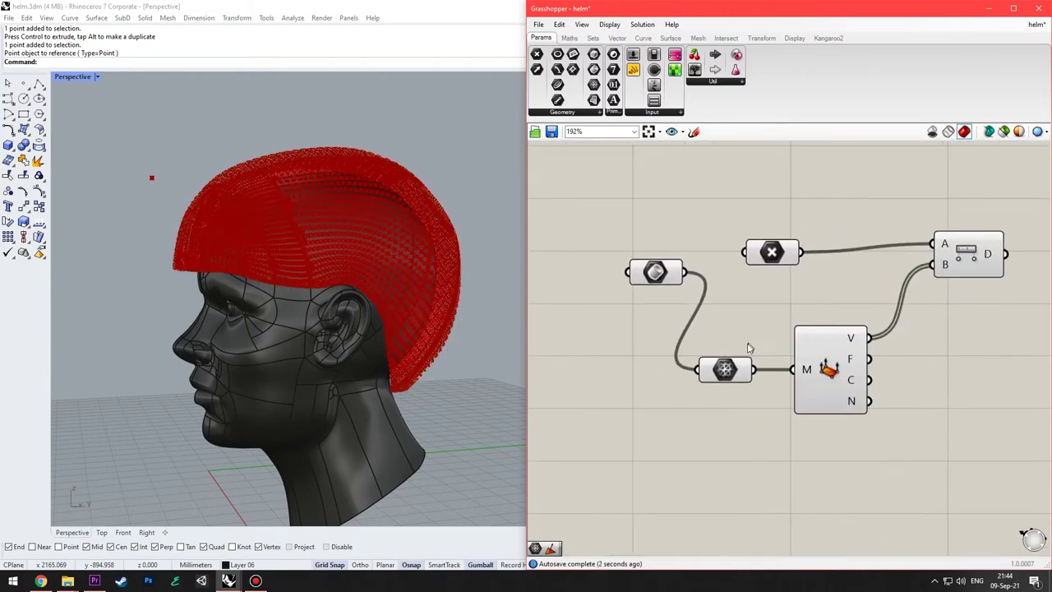
{"action": "left_click_drag", "start_coordinate": [721, 369], "coordinate": [753, 369]}
{"action": "right_click_drag", "start_coordinate": [789, 298], "coordinate": [717, 291]}
{"action": "left_click", "coordinate": [929, 310]}
{"action": "left_click", "coordinate": [902, 247]}
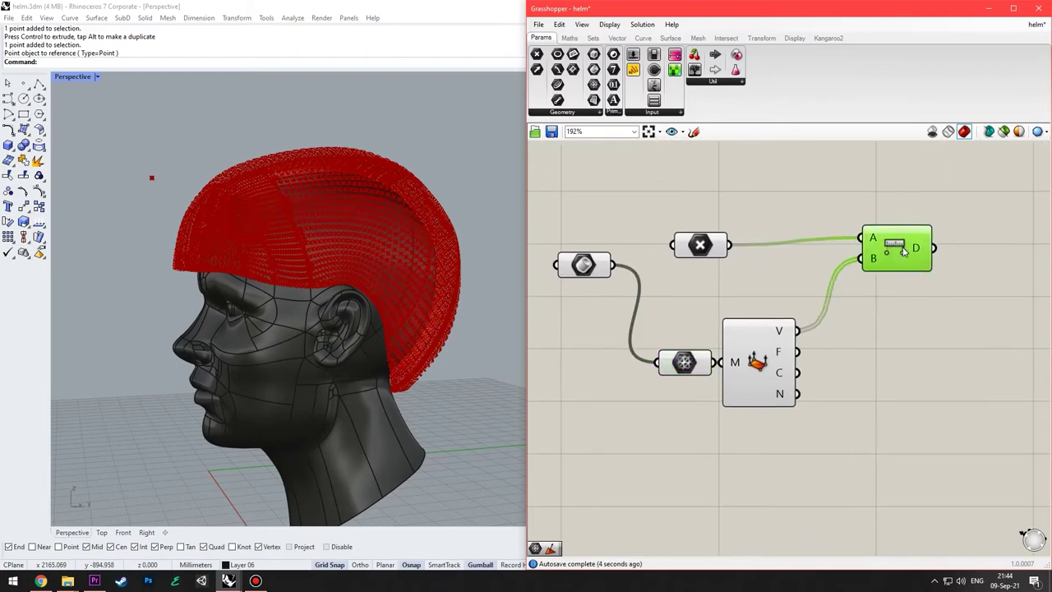
{"action": "left_click_drag", "start_coordinate": [903, 251], "coordinate": [887, 259]}
{"action": "right_click_drag", "start_coordinate": [944, 233], "coordinate": [860, 226]}
{"action": "mouse_move", "coordinate": [884, 275]}
{"action": "right_mouse_down"}
{"action": "mouse_move", "coordinate": [862, 303]}
{"action": "mouse_move", "coordinate": [888, 289]}
{"action": "right_mouse_up"}
{"action": "scroll", "coordinate": [862, 303], "scroll_direction": "down", "scroll_amount": 3}
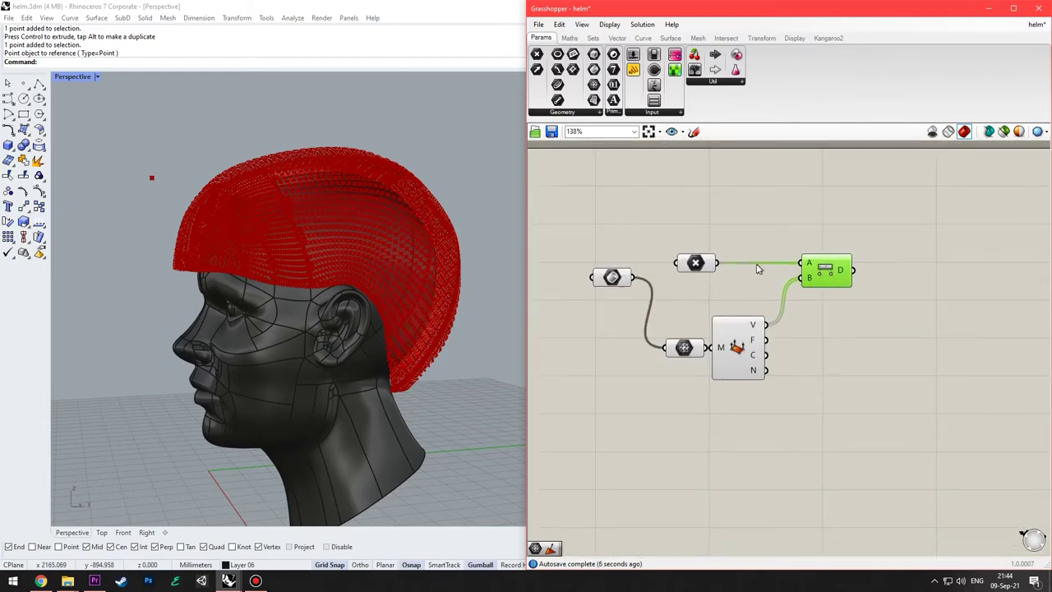
{"action": "right_click_drag", "start_coordinate": [107, 245], "coordinate": [156, 284]}
{"action": "right_click_drag", "start_coordinate": [267, 274], "coordinate": [334, 277], "text": "shift"}
{"action": "right_click_drag", "start_coordinate": [429, 214], "coordinate": [305, 239]}
{"action": "scroll", "coordinate": [328, 215], "scroll_direction": "up", "scroll_amount": 4}
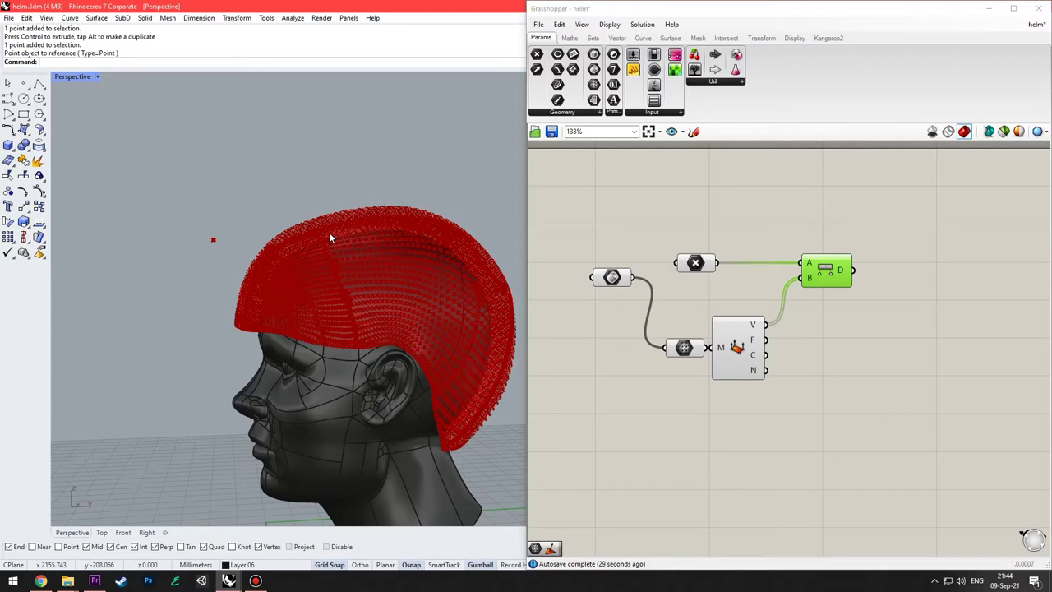
Add a Mesh Colours component to the right of Distance and feed the Mesh parameter into its M input.
{"action": "right_click_drag", "start_coordinate": [838, 393], "coordinate": [740, 409]}
{"action": "double_click", "coordinate": [812, 315]}
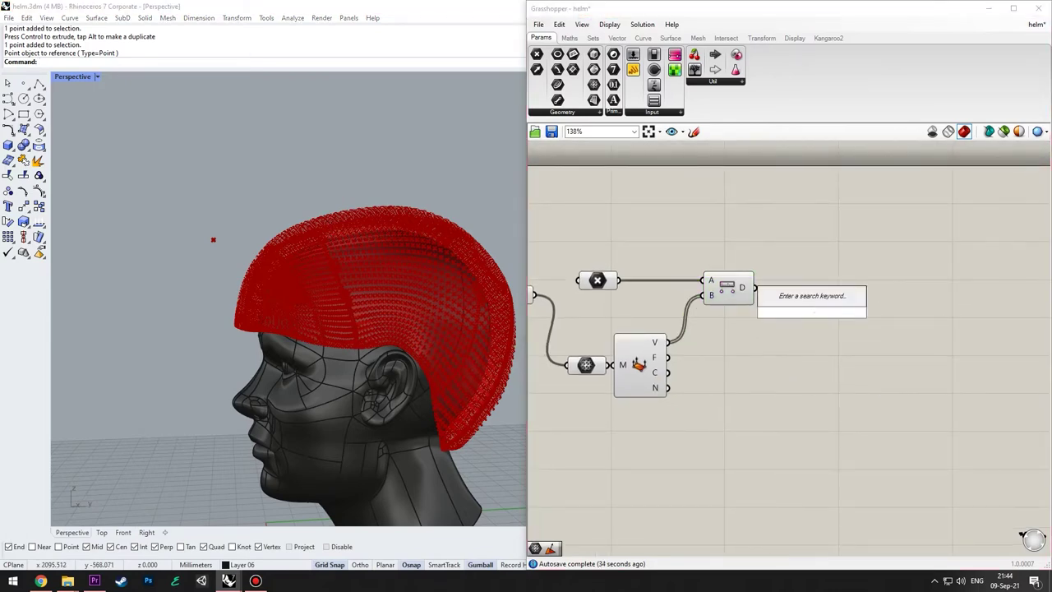
{"action": "type", "text": "meshcolors"}
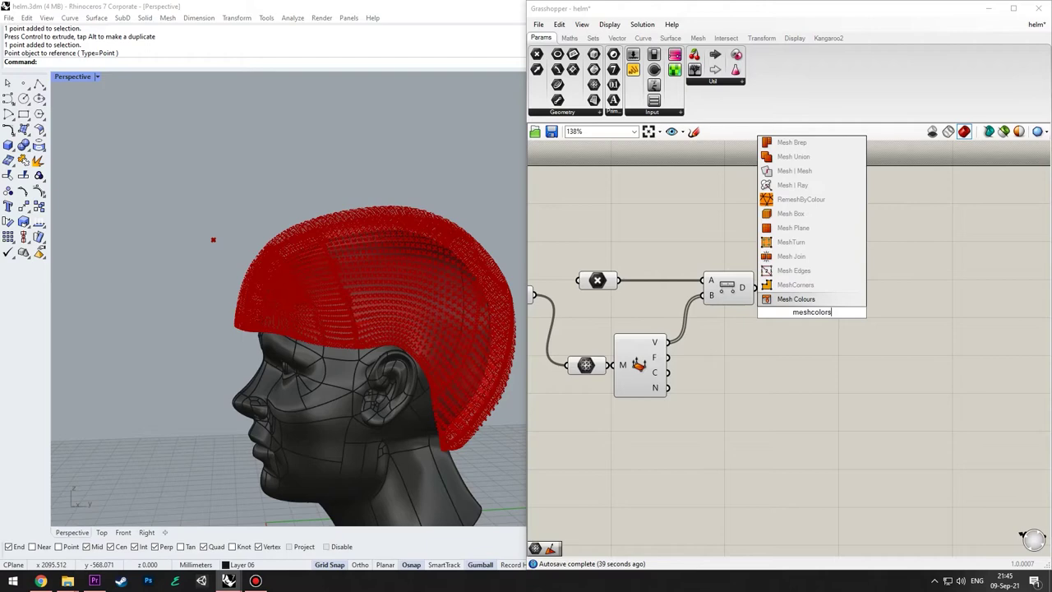
{"action": "key", "text": "Return"}
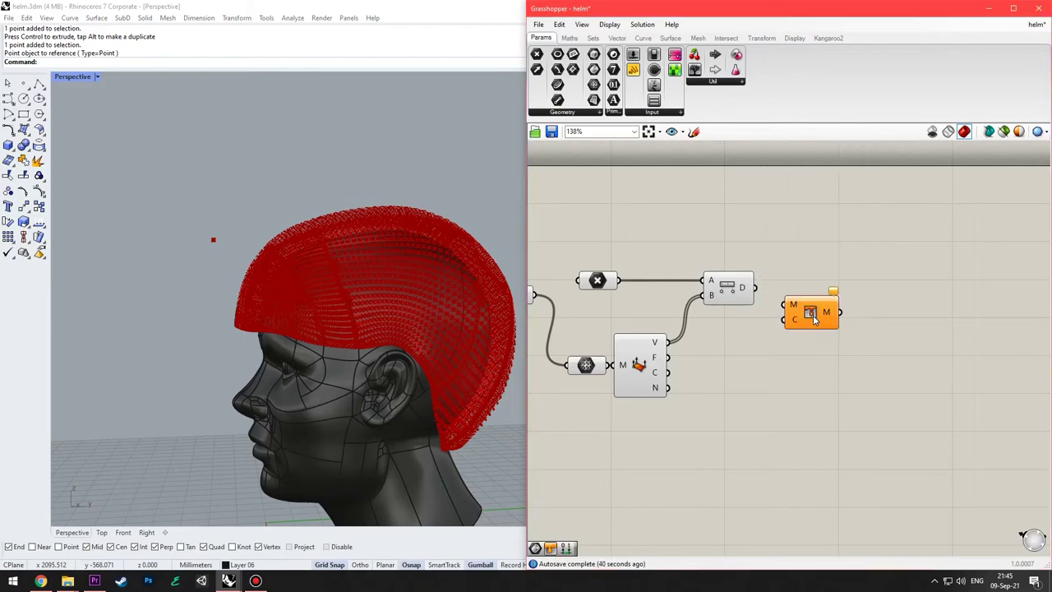
{"action": "left_click_drag", "start_coordinate": [813, 315], "coordinate": [741, 340]}
{"action": "scroll", "coordinate": [898, 268], "scroll_direction": "down", "scroll_amount": 2}
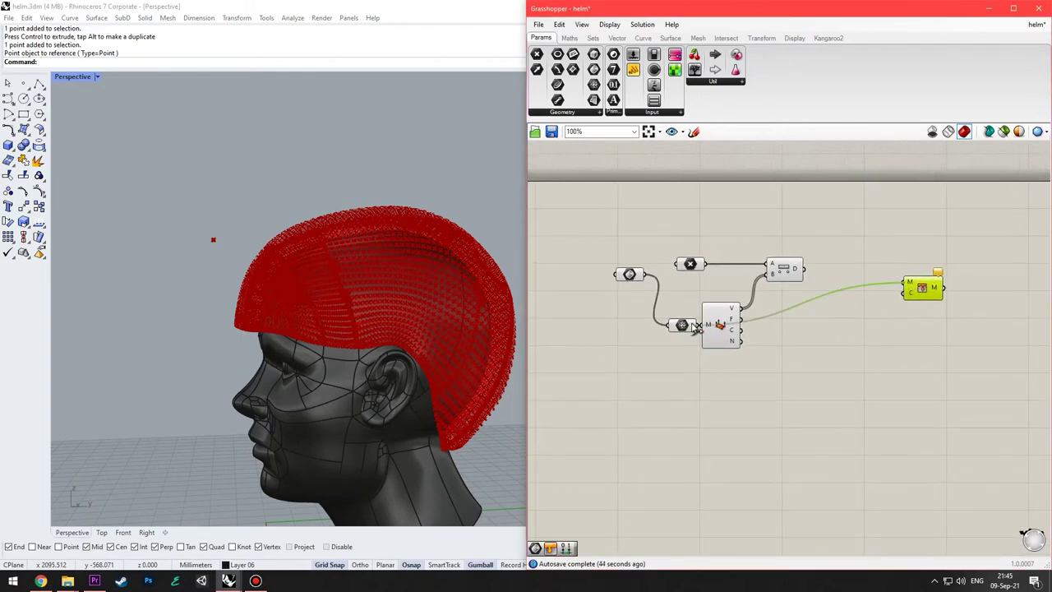
Insert a relay on the wire to Mesh Colours, place it below Deconstruct Mesh, and move Mesh Colours lower and farther right.
{"action": "left_click_drag", "start_coordinate": [925, 295], "coordinate": [889, 442]}
{"action": "left_click_drag", "start_coordinate": [721, 324], "coordinate": [745, 324]}
{"action": "left_click_drag", "start_coordinate": [887, 448], "coordinate": [730, 369]}
{"action": "left_click", "coordinate": [900, 374]}
{"action": "double_click", "coordinate": [899, 374]}
{"action": "right_click_drag", "start_coordinate": [921, 424], "coordinate": [845, 438]}
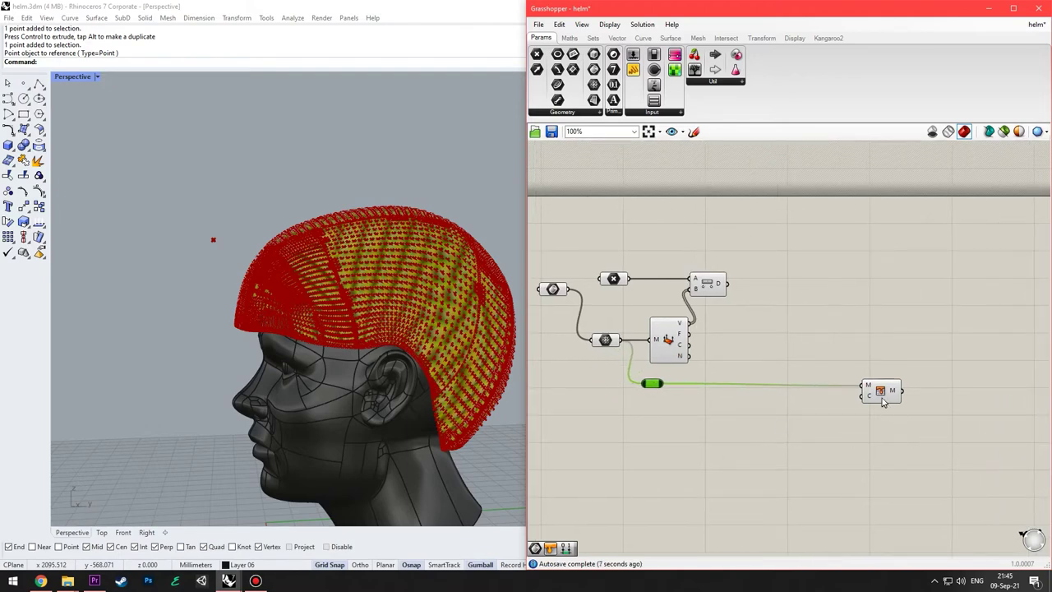
{"action": "left_click_drag", "start_coordinate": [882, 399], "coordinate": [957, 398]}
{"action": "right_click_drag", "start_coordinate": [709, 254], "coordinate": [717, 292]}
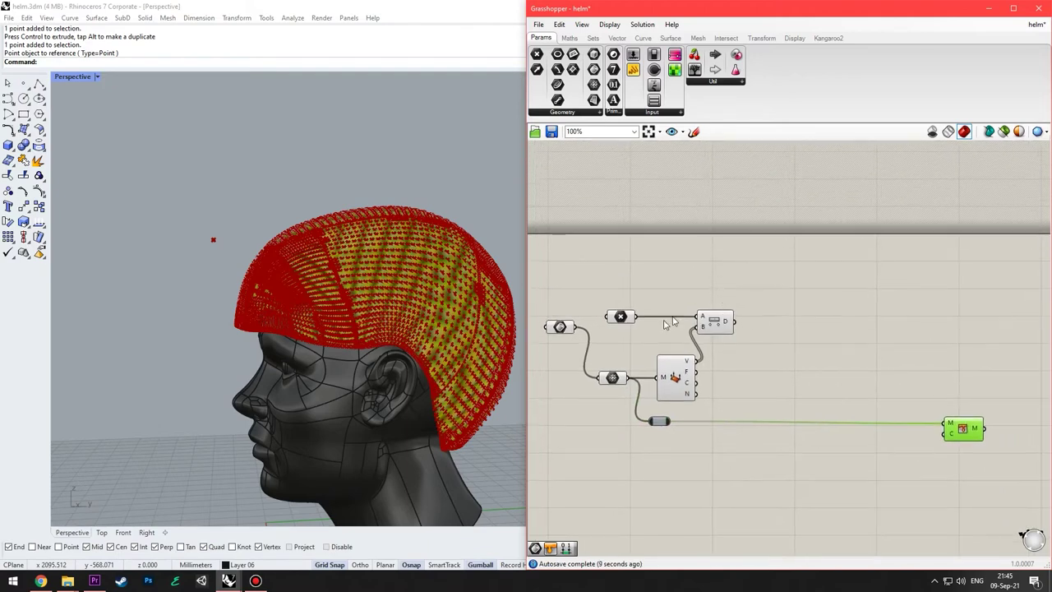
{"action": "left_click", "coordinate": [727, 328]}
{"action": "right_click_drag", "start_coordinate": [758, 329], "coordinate": [734, 321]}
{"action": "left_click", "coordinate": [779, 305]}
{"action": "double_click", "coordinate": [759, 308]}
{"action": "type", "text": "rem"}
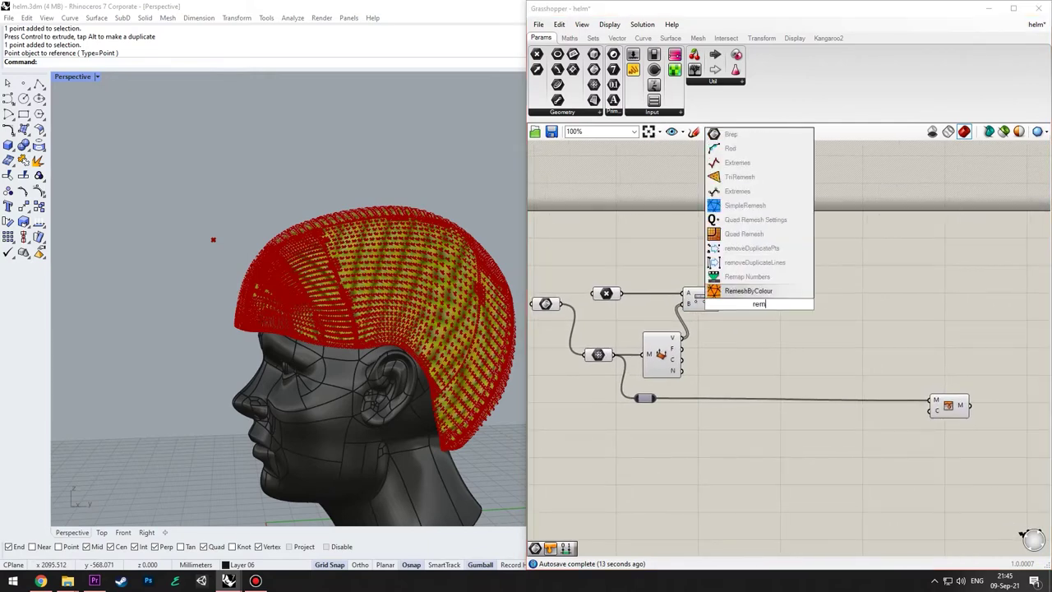
{"action": "key", "text": "Return"}
{"action": "key", "text": "ctrl+z"}
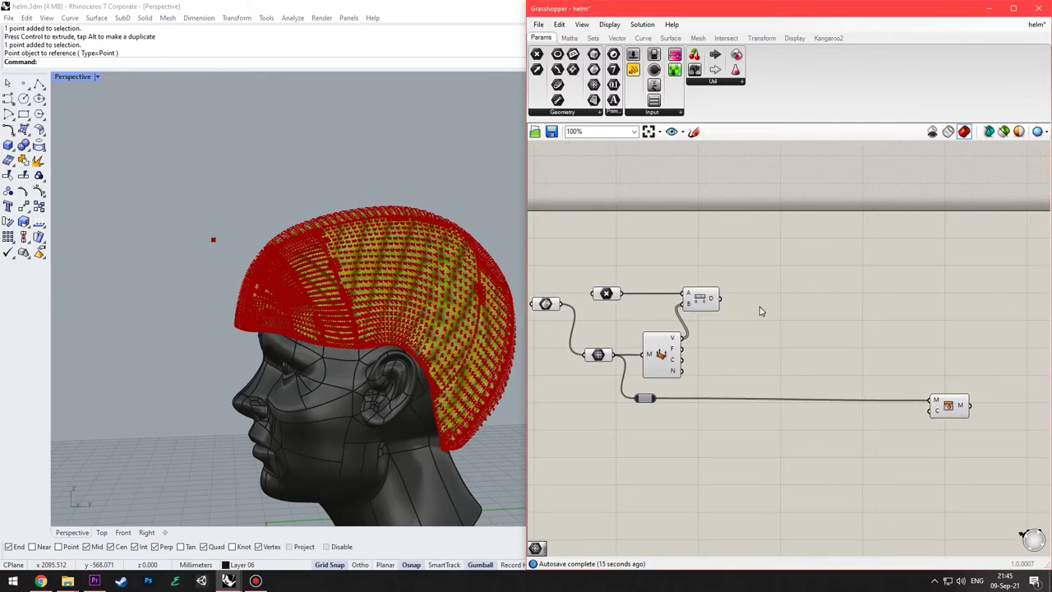
Add a Remap Numbers component to the right of Distance.
{"action": "double_click", "coordinate": [758, 308]}
{"action": "type", "text": "remap"}
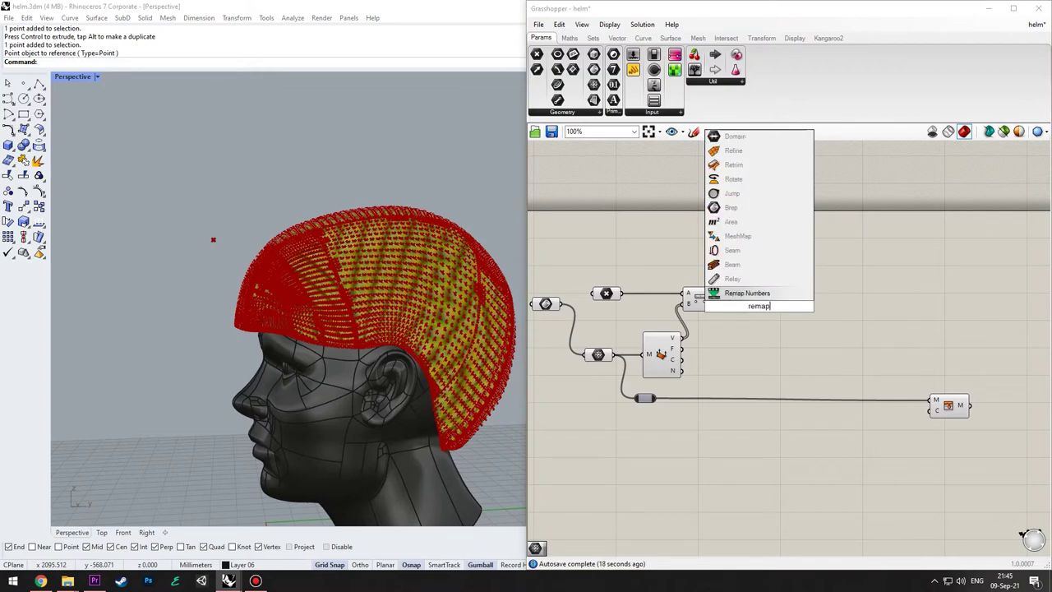
{"action": "key", "text": "Return"}
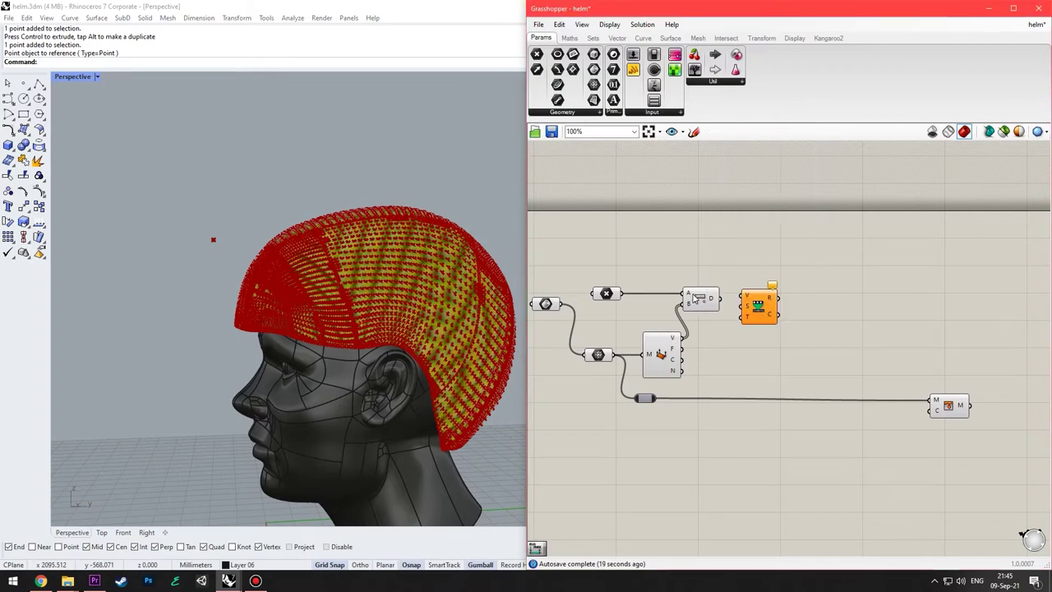
{"action": "left_click", "coordinate": [212, 243]}
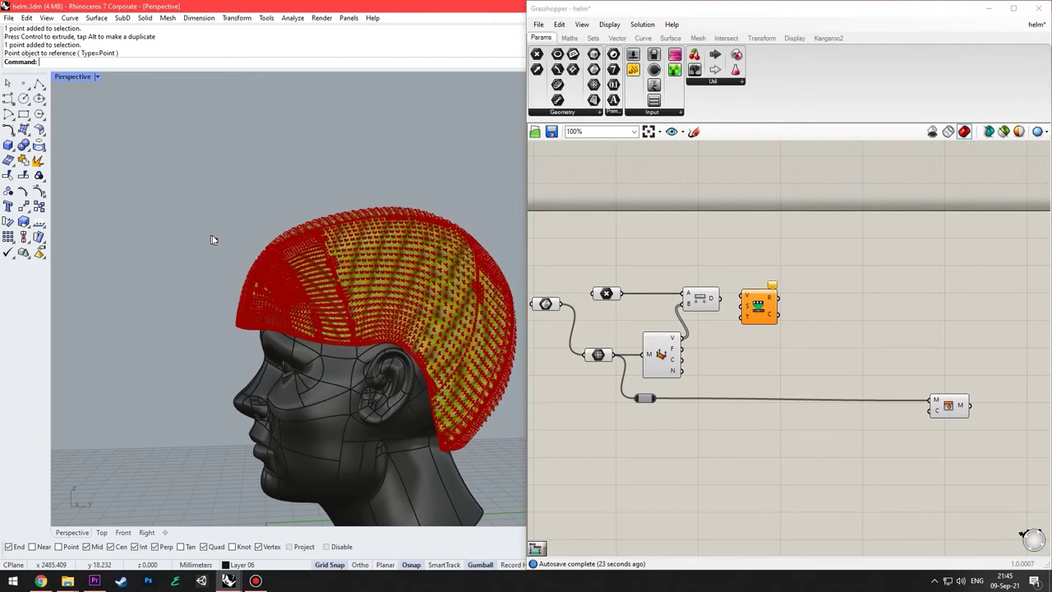
{"action": "right_click_drag", "start_coordinate": [211, 236], "coordinate": [170, 240], "text": "shift"}
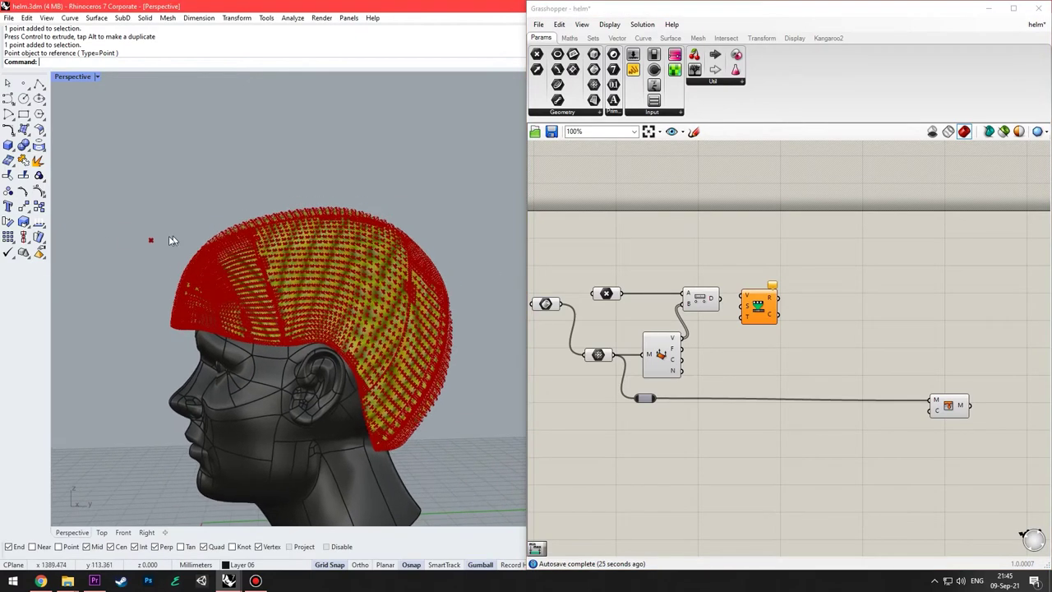
{"action": "scroll", "coordinate": [413, 387], "scroll_direction": "down", "scroll_amount": 2}
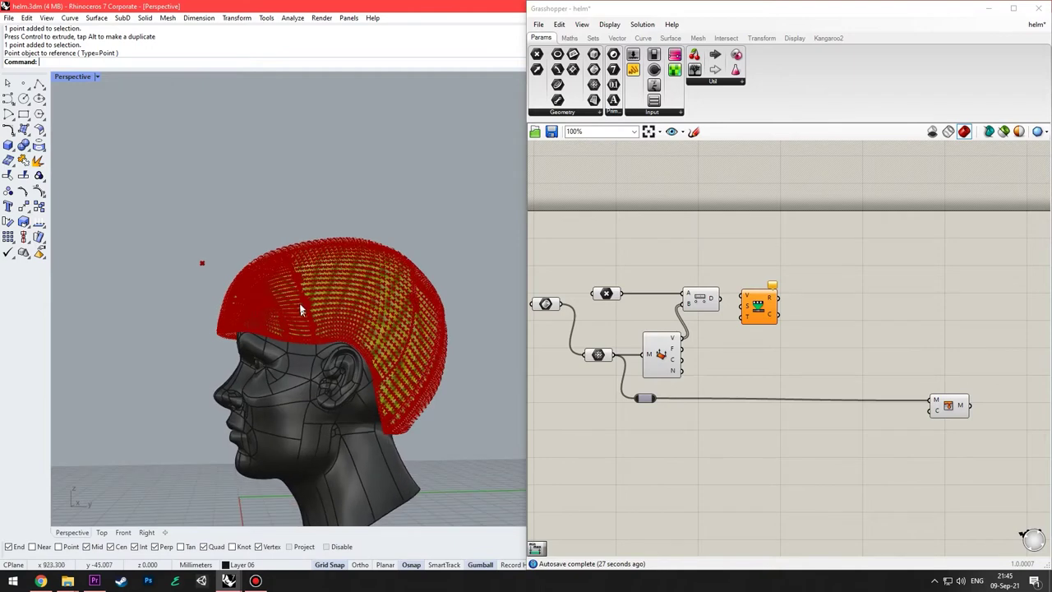
{"action": "left_click", "coordinate": [859, 360]}
{"action": "scroll", "coordinate": [884, 375], "scroll_direction": "up", "scroll_amount": 2}
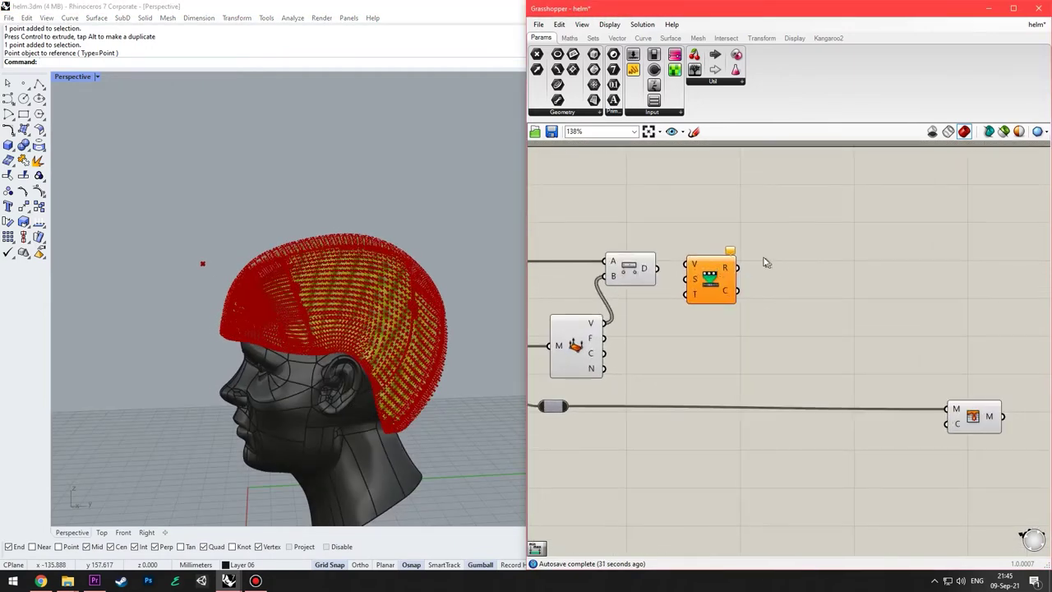
{"action": "mouse_move", "coordinate": [737, 260]}
{"action": "right_mouse_down"}
{"action": "mouse_move", "coordinate": [755, 266]}
{"action": "mouse_move", "coordinate": [736, 273]}
{"action": "right_mouse_up"}
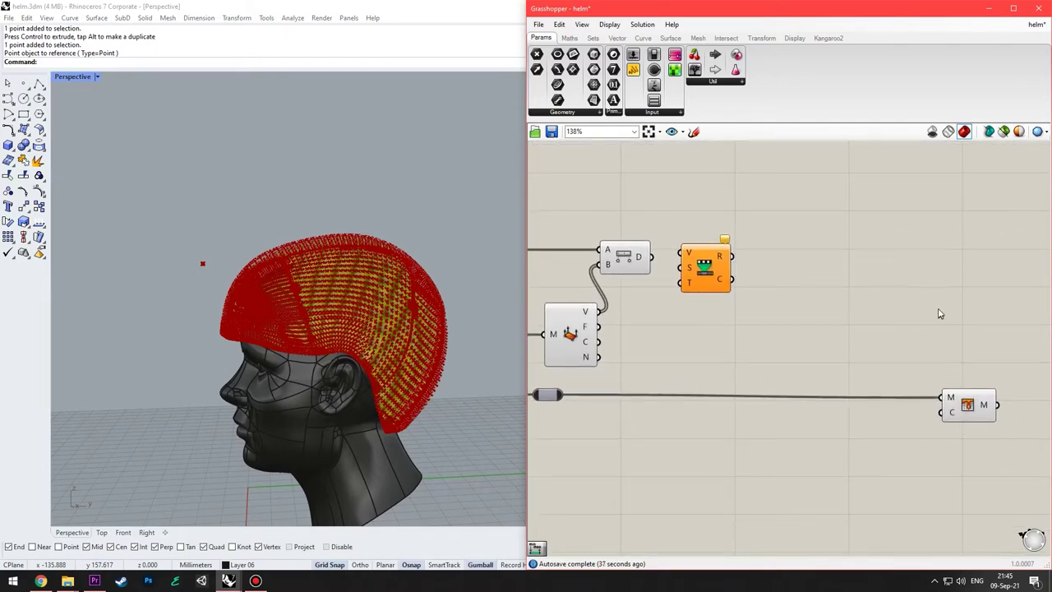
Move Remap Numbers farther right and add a Bounds component between it and Distance.
{"action": "right_click_drag", "start_coordinate": [679, 260], "coordinate": [741, 264]}
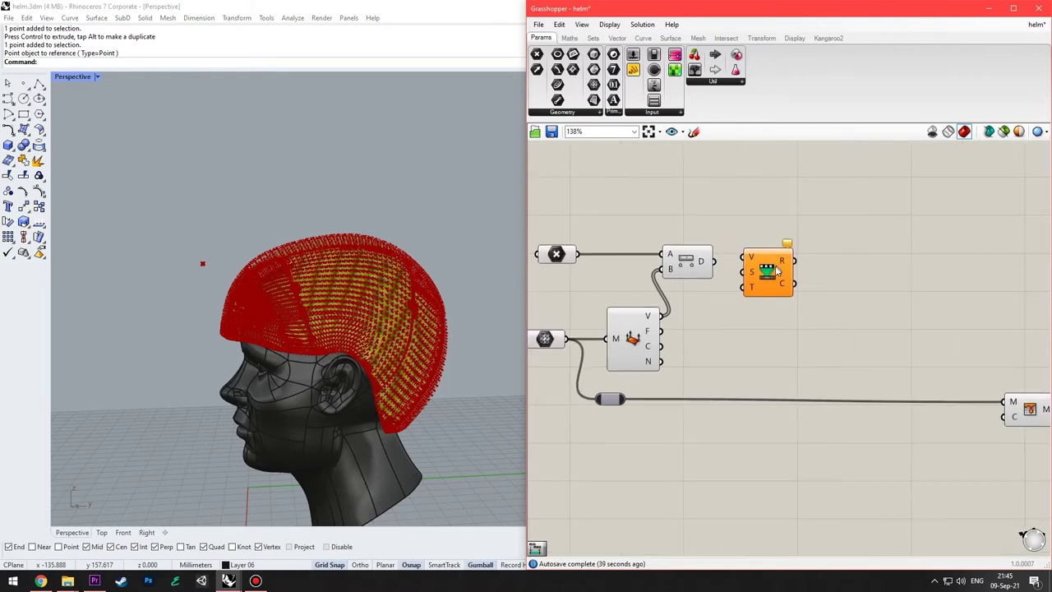
{"action": "left_click_drag", "start_coordinate": [774, 277], "coordinate": [829, 277]}
{"action": "double_click", "coordinate": [780, 252]}
{"action": "type", "text": "bounds"}
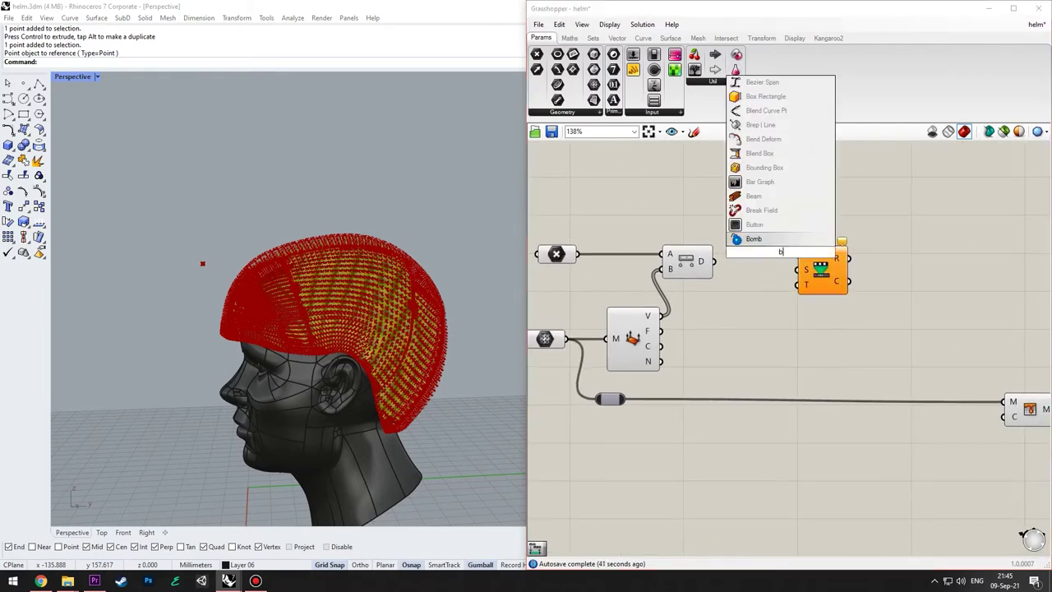
{"action": "key", "text": "Return"}
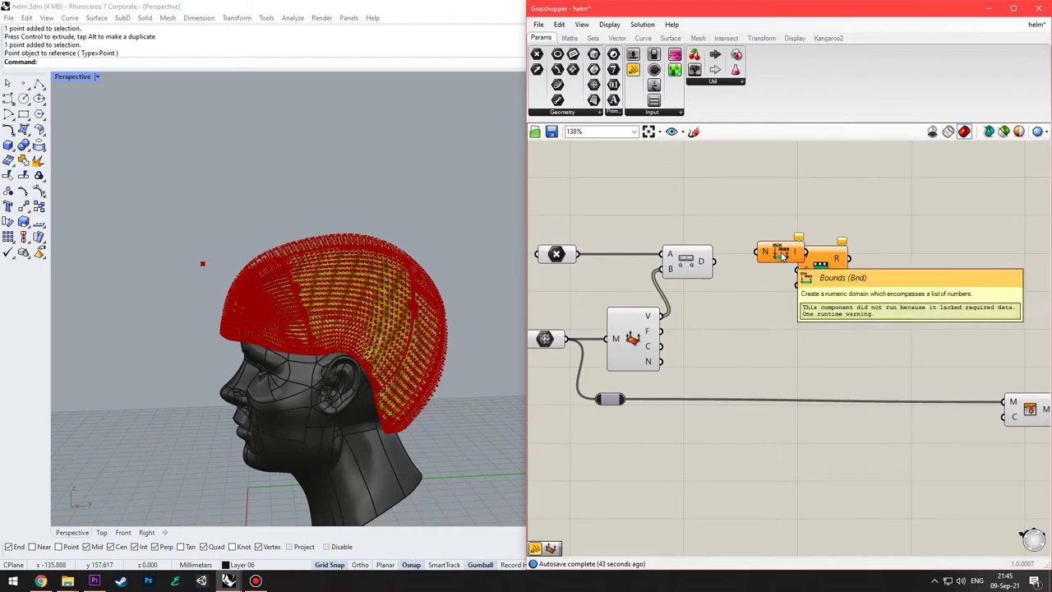
Connect the Distance output to the Bounds N input and the Bounds domain to the Remap Numbers S input.
{"action": "left_click_drag", "start_coordinate": [781, 251], "coordinate": [765, 300]}
{"action": "left_click_drag", "start_coordinate": [713, 261], "coordinate": [745, 263]}
{"action": "right_click_drag", "start_coordinate": [796, 263], "coordinate": [747, 280]}
{"action": "left_click_drag", "start_coordinate": [766, 285], "coordinate": [719, 280]}
{"action": "left_click_drag", "start_coordinate": [708, 275], "coordinate": [720, 296]}
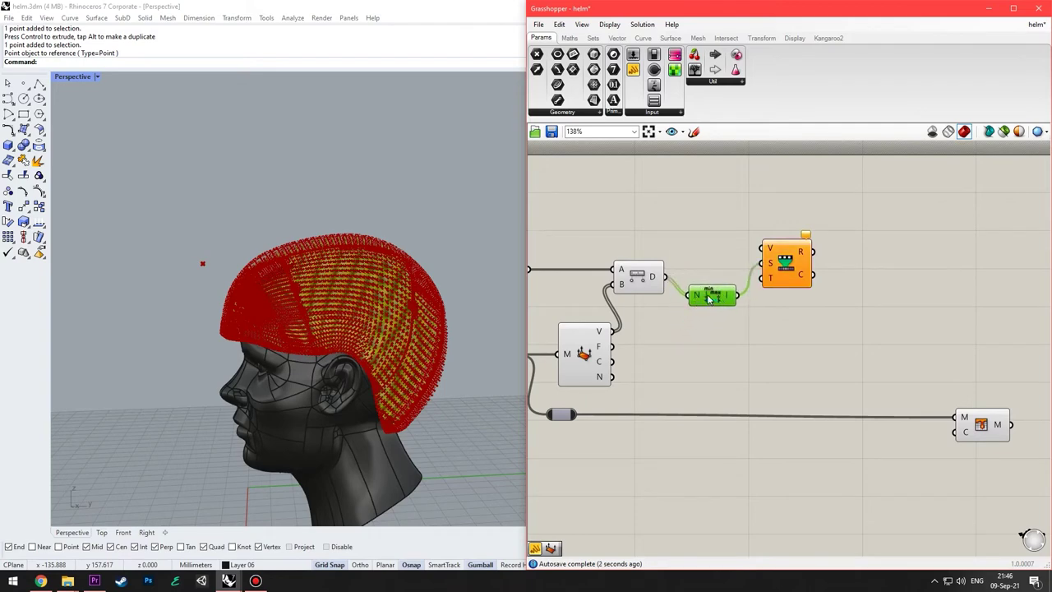
Add a Panel below Bounds and connect the domain output to it to read the distance range.
{"action": "double_click", "coordinate": [701, 342]}
{"action": "type", "text": "panel"}
{"action": "key", "text": "Return"}
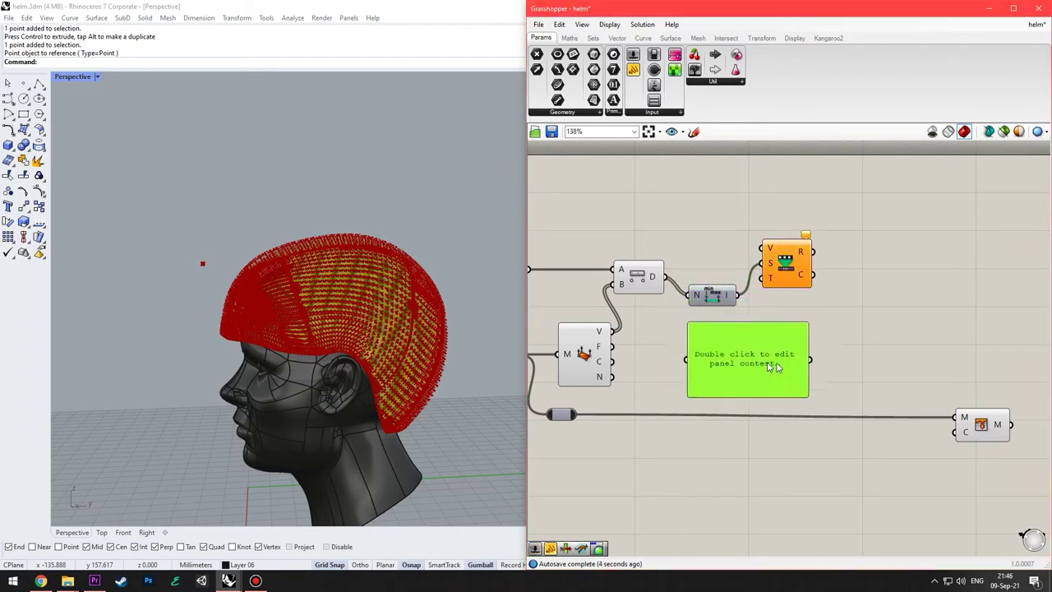
{"action": "left_click_drag", "start_coordinate": [744, 299], "coordinate": [732, 356]}
{"action": "left_click", "coordinate": [711, 300]}
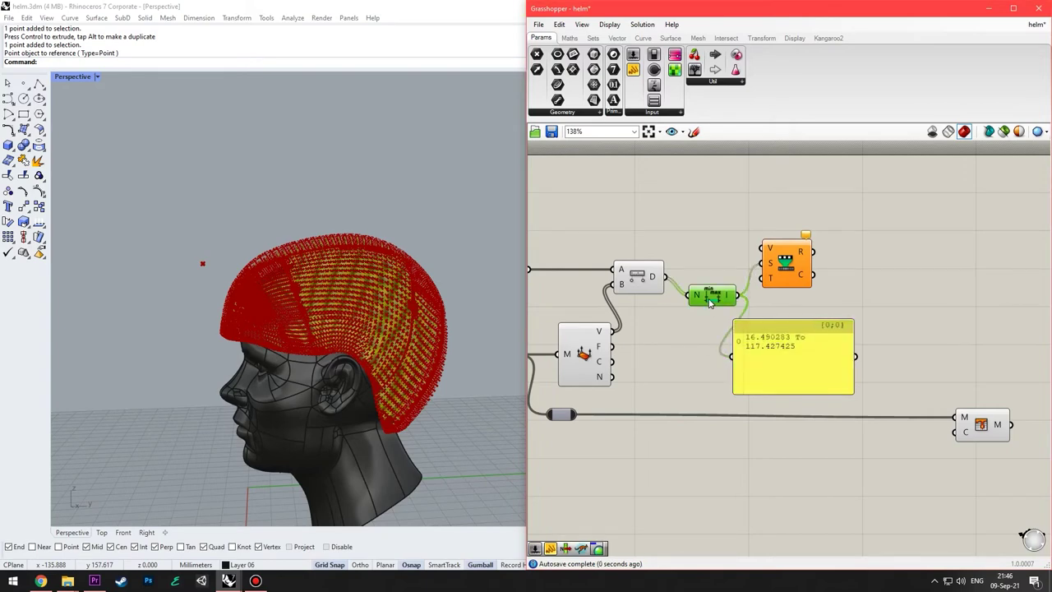
{"action": "left_click_drag", "start_coordinate": [712, 300], "coordinate": [701, 298]}
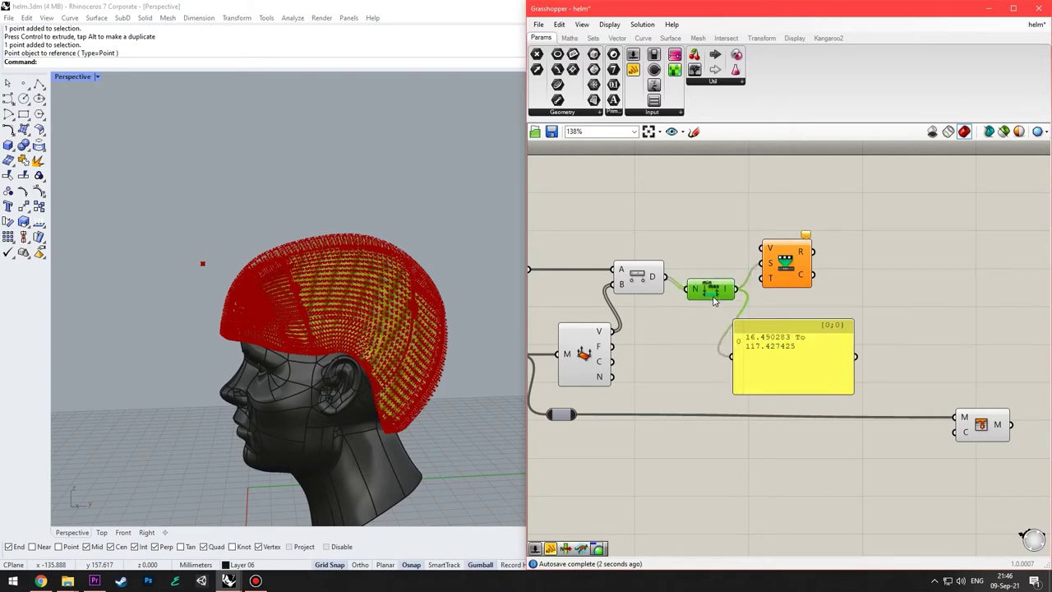
{"action": "scroll", "coordinate": [770, 348], "scroll_direction": "up", "scroll_amount": 3}
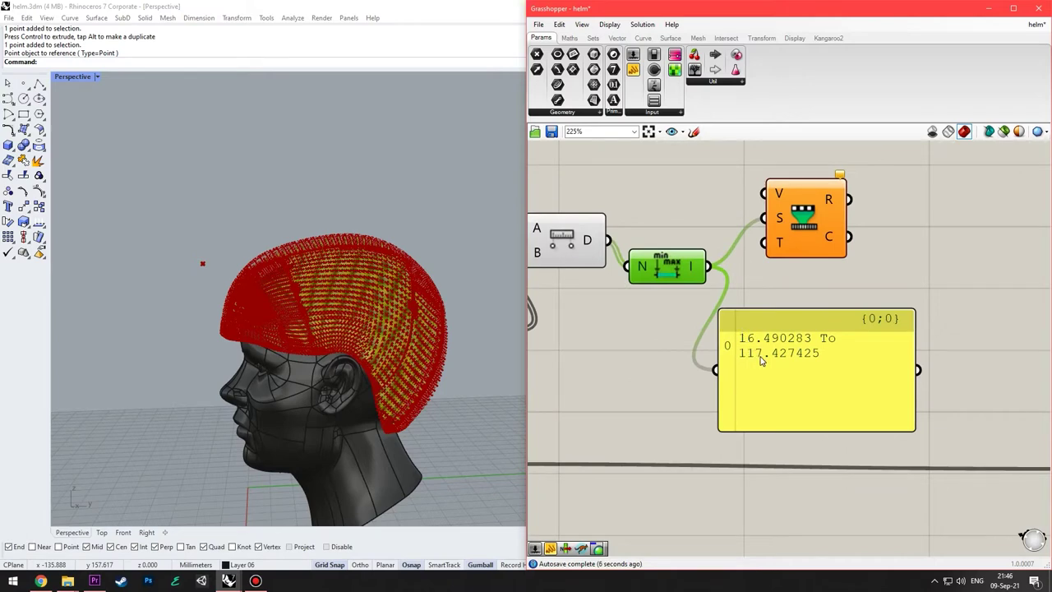
Delete the panel that displays the Bounds domain.
{"action": "right_click_drag", "start_coordinate": [755, 356], "coordinate": [730, 348]}
{"action": "right_click_drag", "start_coordinate": [116, 273], "coordinate": [102, 253]}
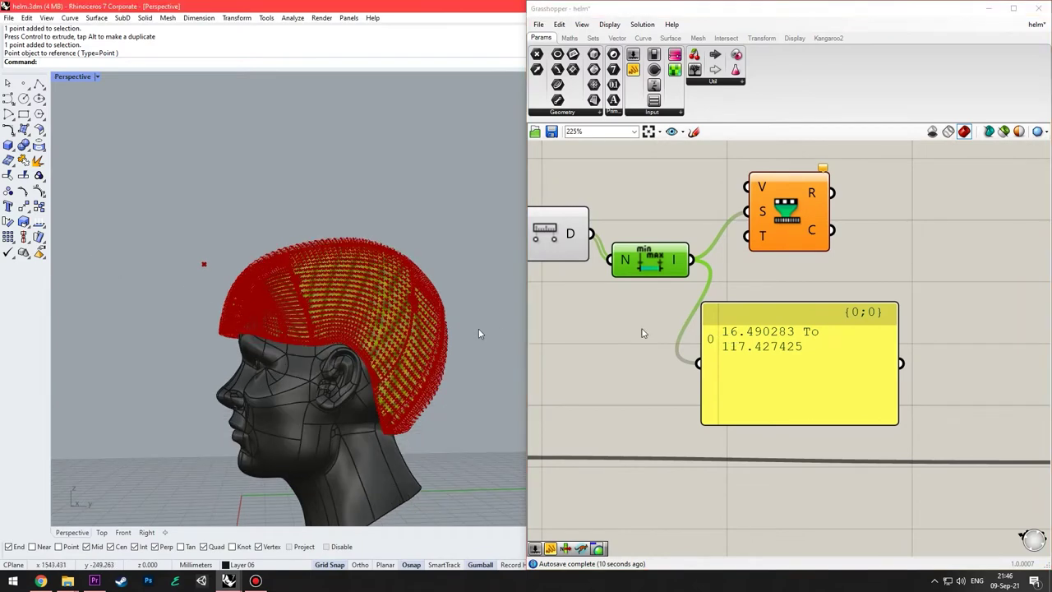
{"action": "right_click_drag", "start_coordinate": [817, 328], "coordinate": [819, 333]}
{"action": "right_click_drag", "start_coordinate": [428, 323], "coordinate": [325, 423]}
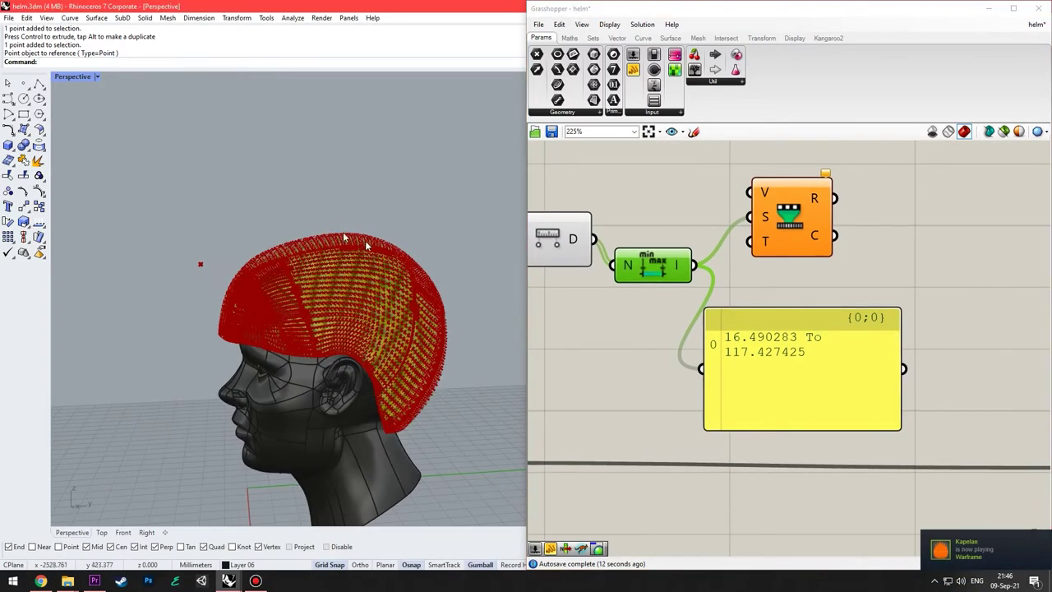
{"action": "right_click_drag", "start_coordinate": [374, 263], "coordinate": [388, 258]}
{"action": "right_click_drag", "start_coordinate": [799, 354], "coordinate": [771, 339]}
{"action": "left_click", "coordinate": [764, 313]}
{"action": "key", "text": "Delete"}
{"action": "right_click_drag", "start_coordinate": [713, 275], "coordinate": [735, 316]}
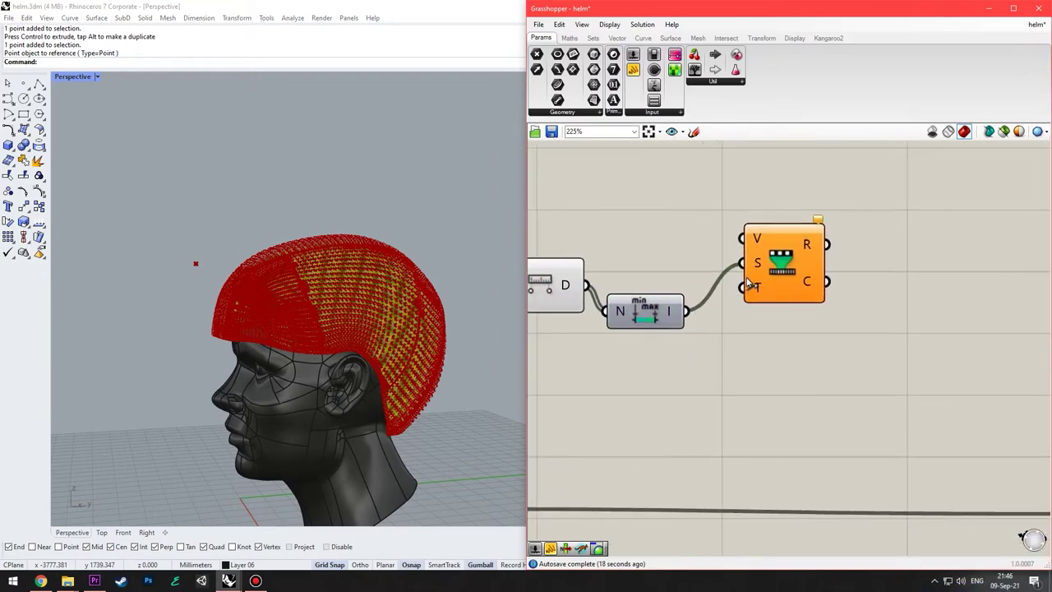
Line up Remap Numbers close beside Bounds and connect the Distance output to its V input.
{"action": "mouse_move", "coordinate": [755, 294]}
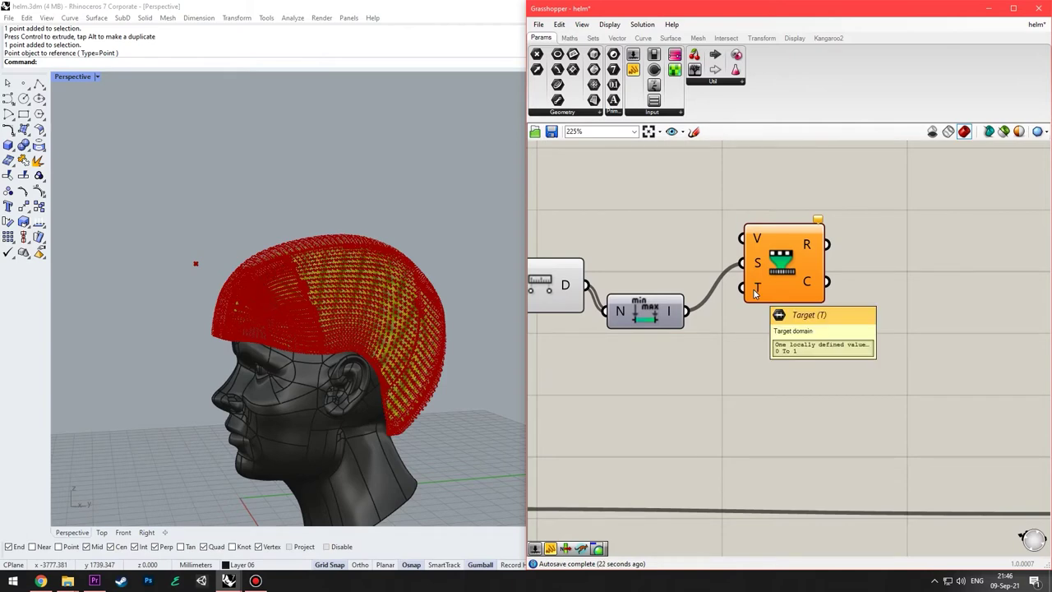
{"action": "left_click_drag", "start_coordinate": [783, 283], "coordinate": [772, 330]}
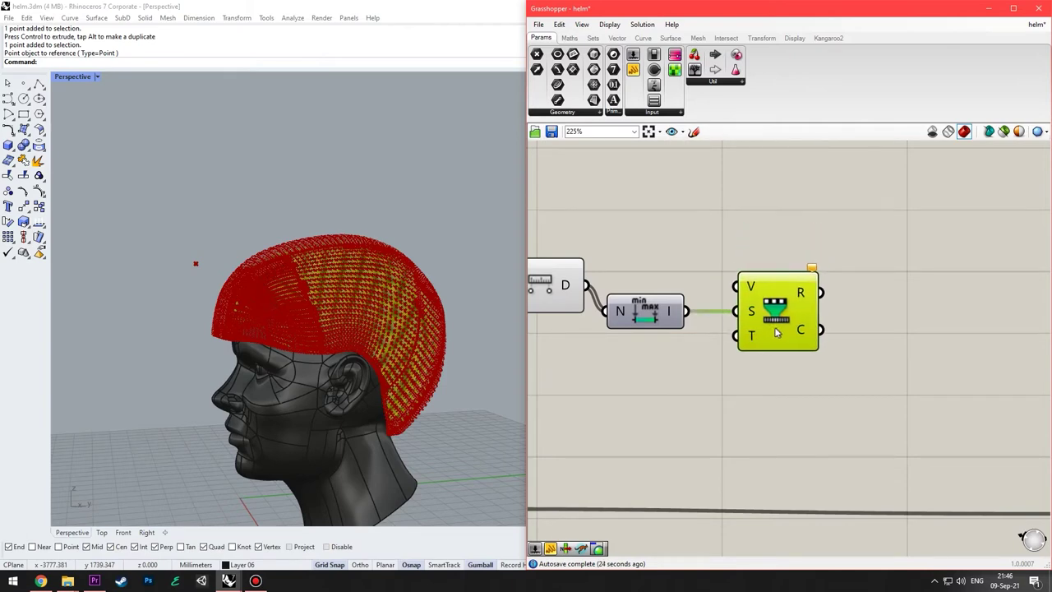
{"action": "right_click_drag", "start_coordinate": [741, 342], "coordinate": [792, 380]}
{"action": "right_click_drag", "start_coordinate": [811, 295], "coordinate": [790, 250]}
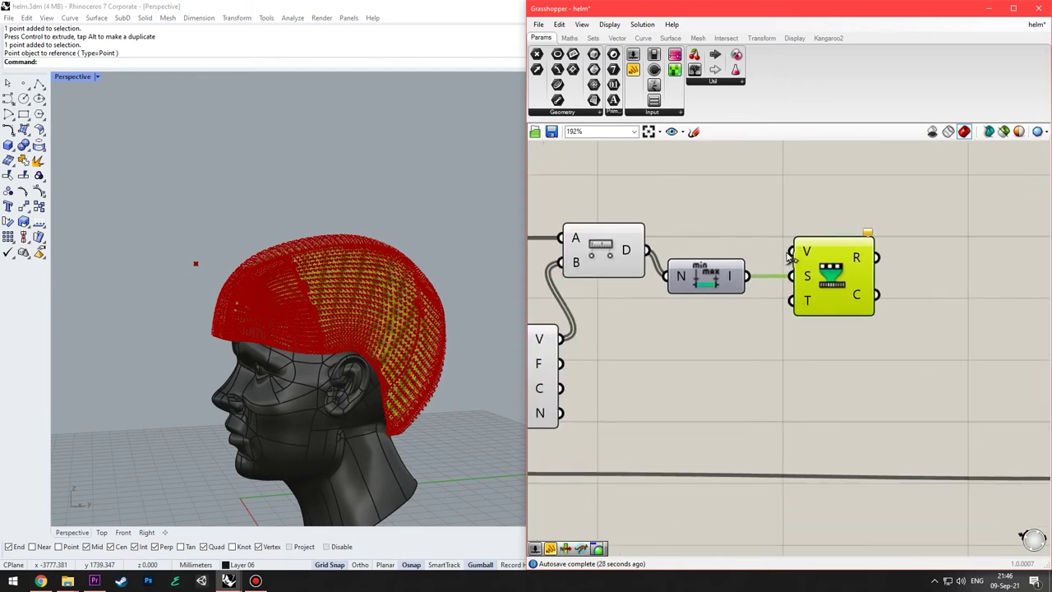
{"action": "scroll", "coordinate": [792, 253], "scroll_direction": "down", "scroll_amount": 1}
{"action": "right_click_drag", "start_coordinate": [660, 214], "coordinate": [723, 293]}
{"action": "left_click_drag", "start_coordinate": [860, 326], "coordinate": [732, 328]}
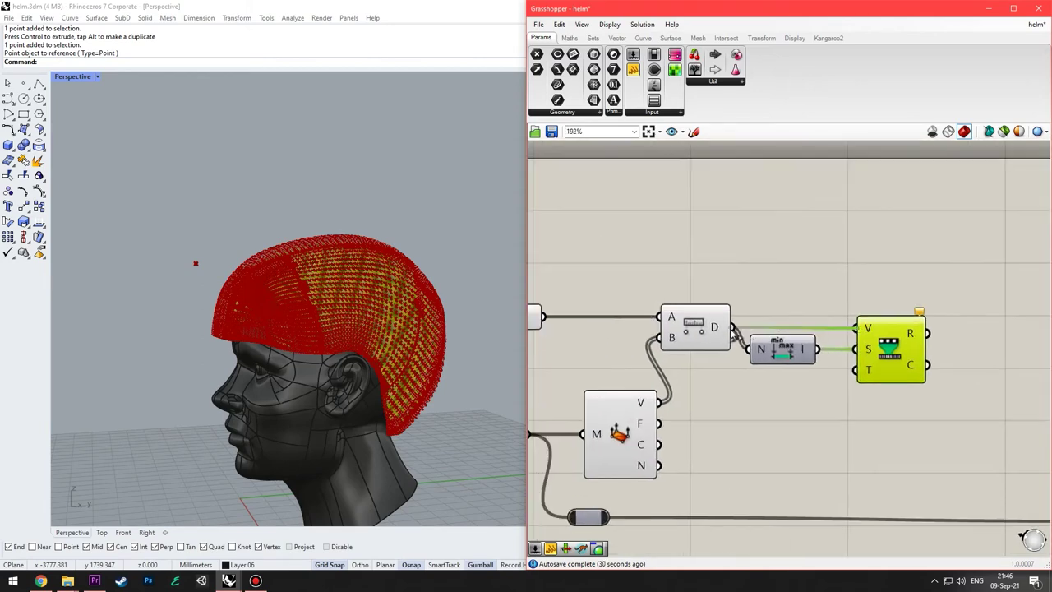
{"action": "right_click_drag", "start_coordinate": [869, 381], "coordinate": [648, 300]}
{"action": "left_click", "coordinate": [860, 319]}
{"action": "right_click_drag", "start_coordinate": [860, 320], "coordinate": [921, 348]}
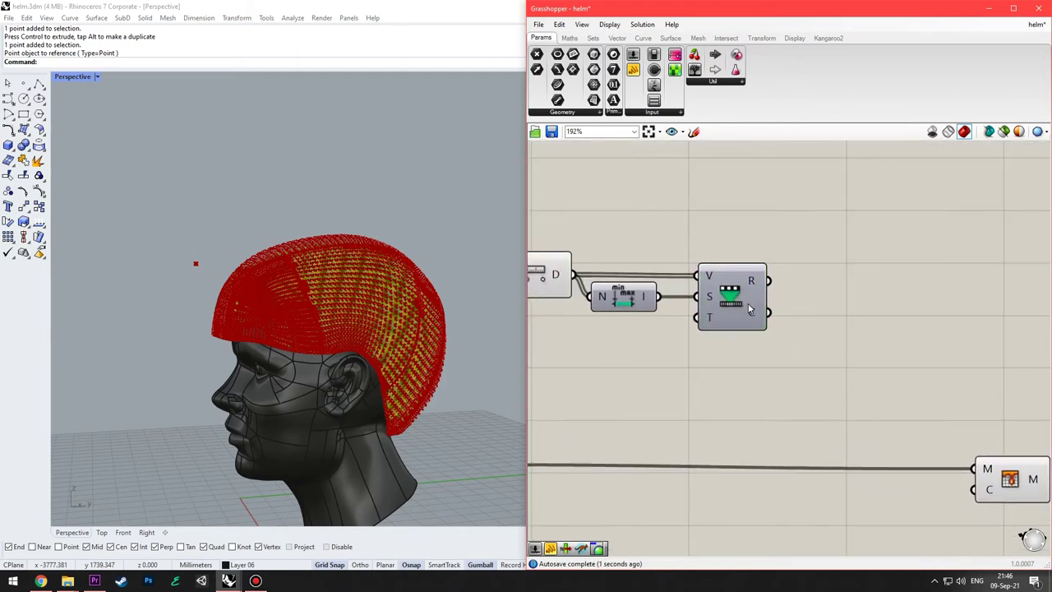
{"action": "left_click_drag", "start_coordinate": [743, 303], "coordinate": [714, 302]}
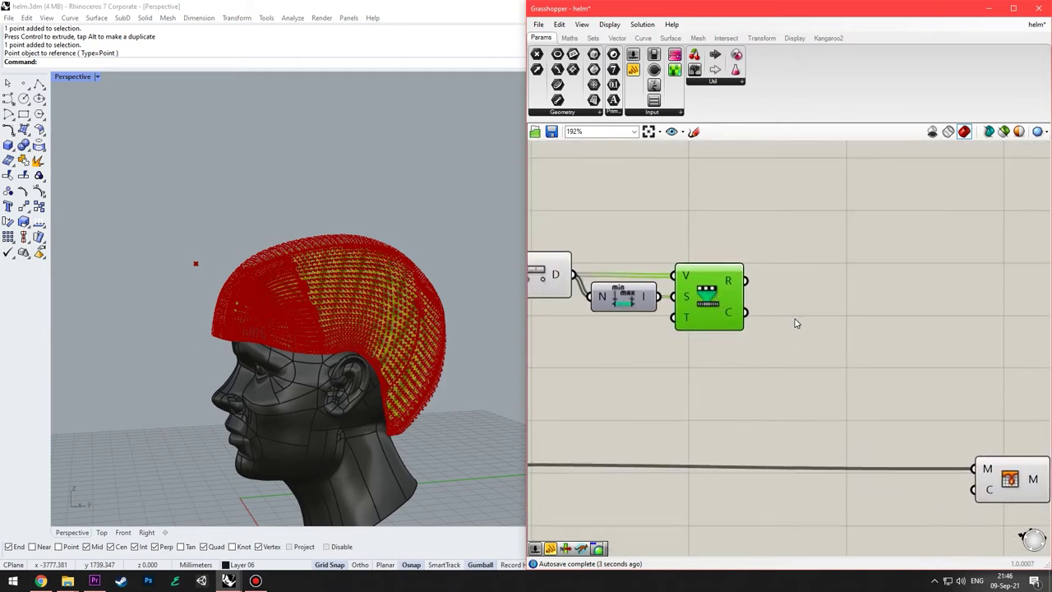
Read the remapped values in a temporary Panel connected to the Remap Numbers R output, and delete the panel.
{"action": "double_click", "coordinate": [794, 320]}
{"action": "type", "text": "panel"}
{"action": "key", "text": "Return"}
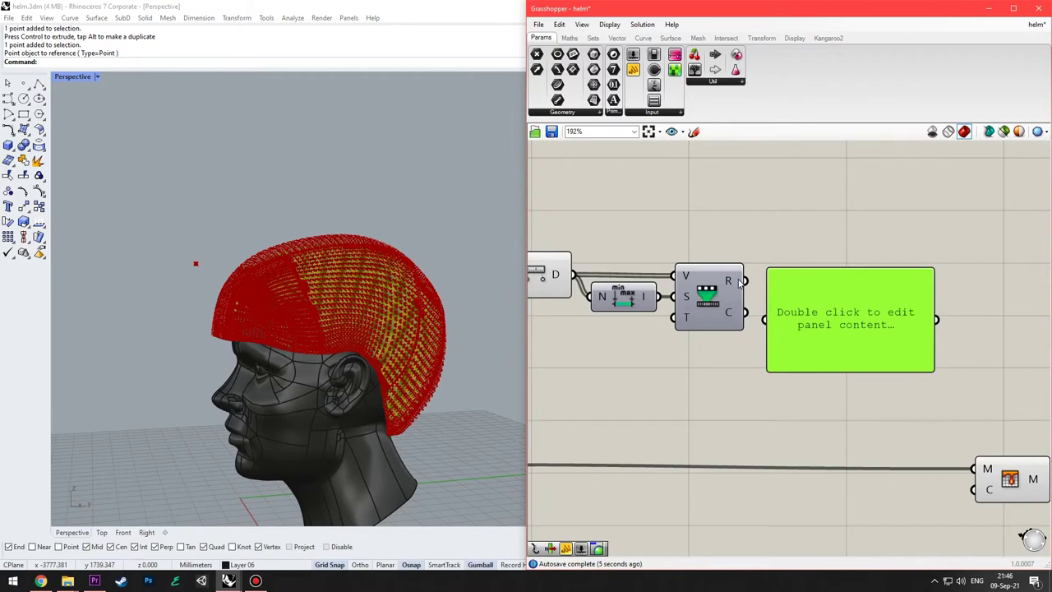
{"action": "left_click_drag", "start_coordinate": [743, 281], "coordinate": [765, 322]}
{"action": "left_click_drag", "start_coordinate": [807, 320], "coordinate": [932, 294]}
{"action": "right_click_drag", "start_coordinate": [919, 304], "coordinate": [990, 303]}
{"action": "key", "text": "Delete"}
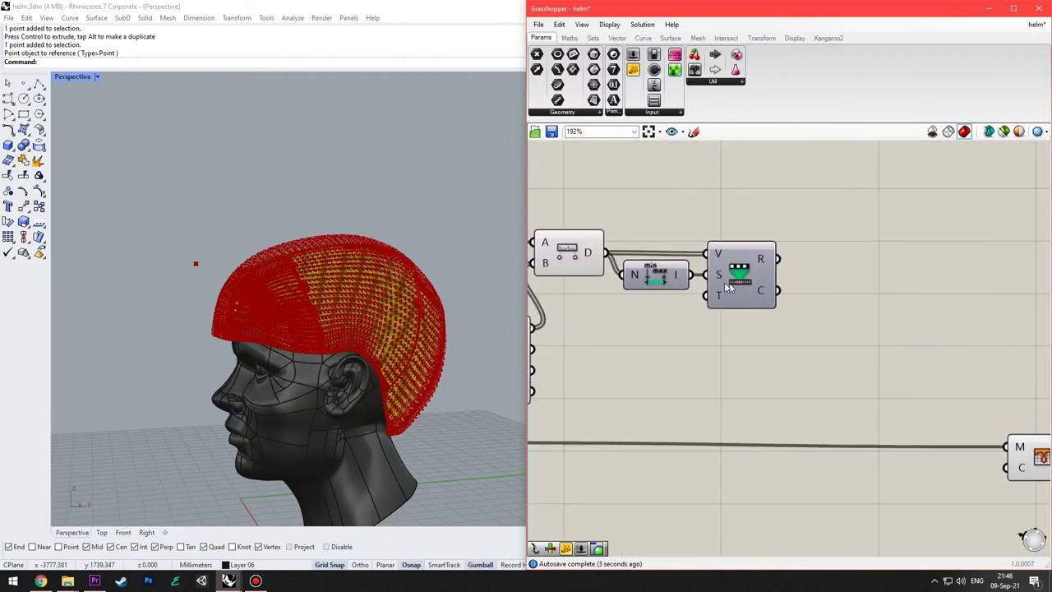
Add a Colour HSL component just after Remap Numbers.
{"action": "right_click_drag", "start_coordinate": [131, 300], "coordinate": [248, 279]}
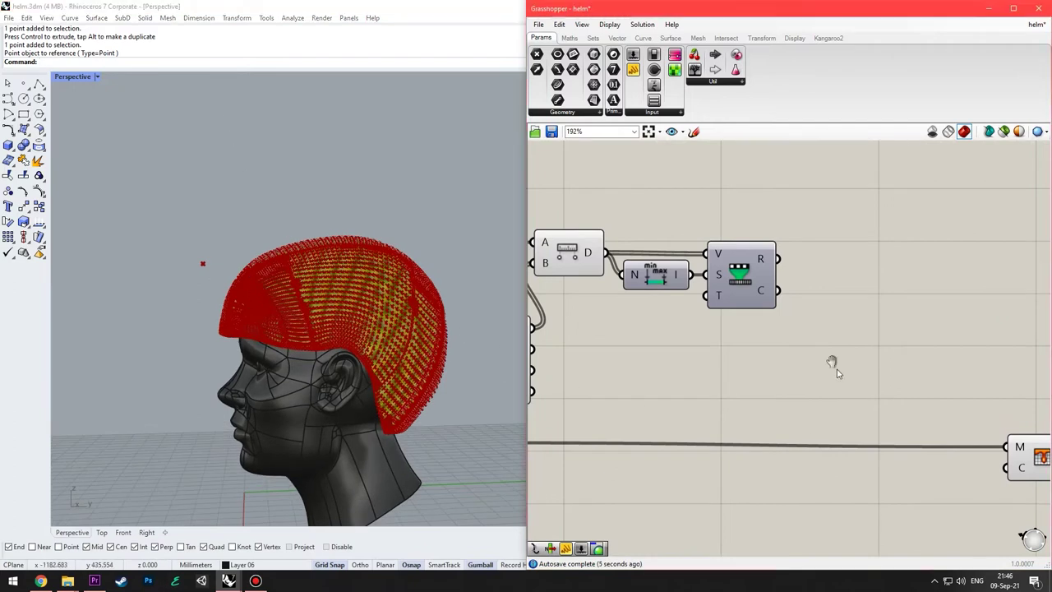
{"action": "scroll", "coordinate": [765, 305], "scroll_direction": "down", "scroll_amount": 3}
{"action": "double_click", "coordinate": [776, 303]}
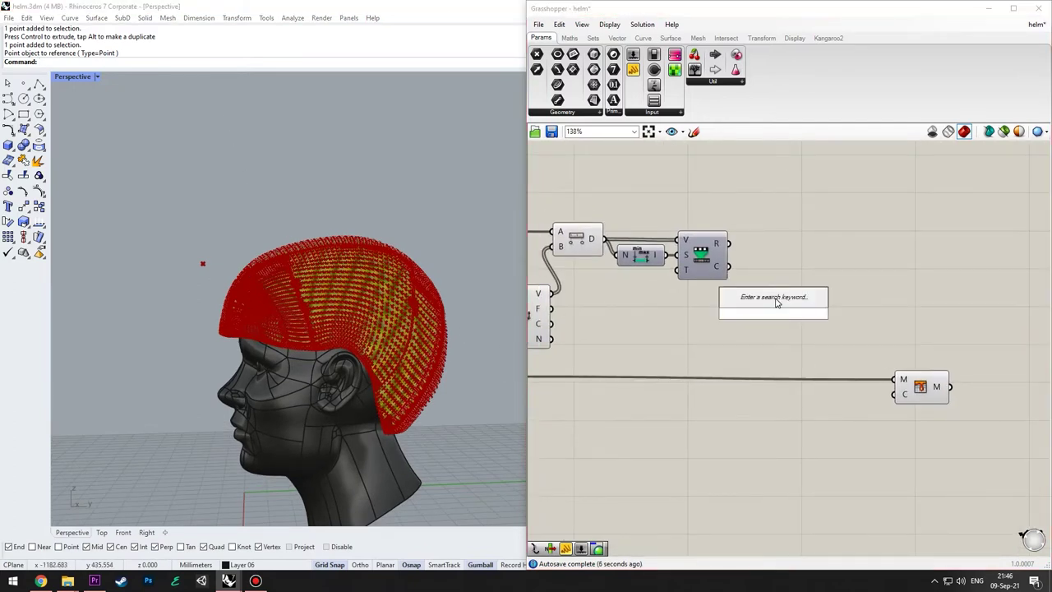
{"action": "type", "text": "colo"}
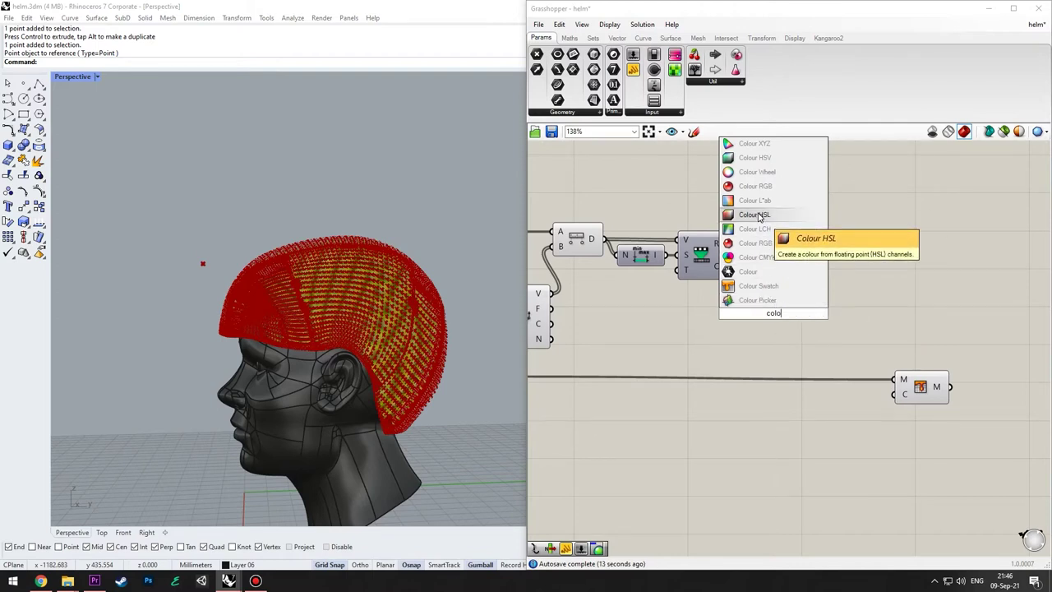
{"action": "left_click", "coordinate": [758, 215]}
{"action": "left_click_drag", "start_coordinate": [776, 297], "coordinate": [787, 254]}
{"action": "scroll", "coordinate": [770, 247], "scroll_direction": "up", "scroll_amount": 2}
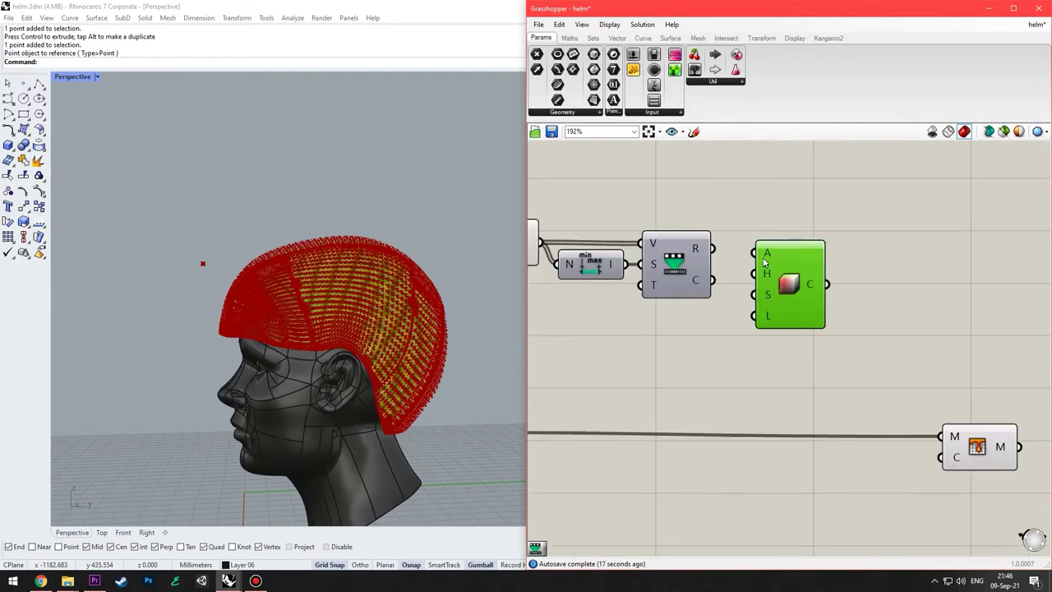
Set the S (saturation) input of Colour HSL to 0.
{"action": "right_click", "coordinate": [769, 303]}
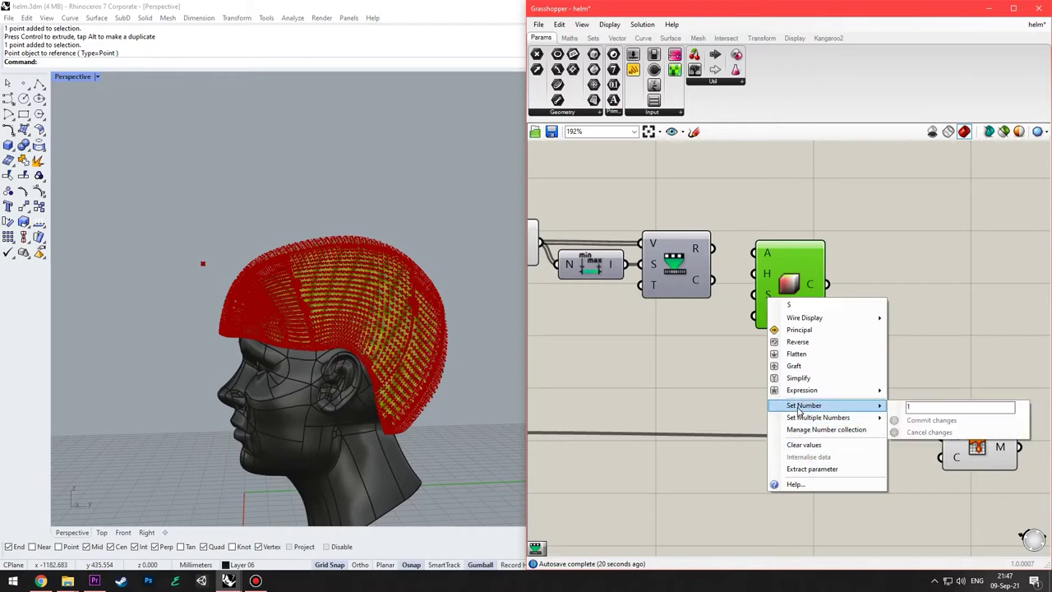
{"action": "mouse_move", "coordinate": [806, 411]}
{"action": "left_click_drag", "start_coordinate": [922, 409], "coordinate": [907, 407]}
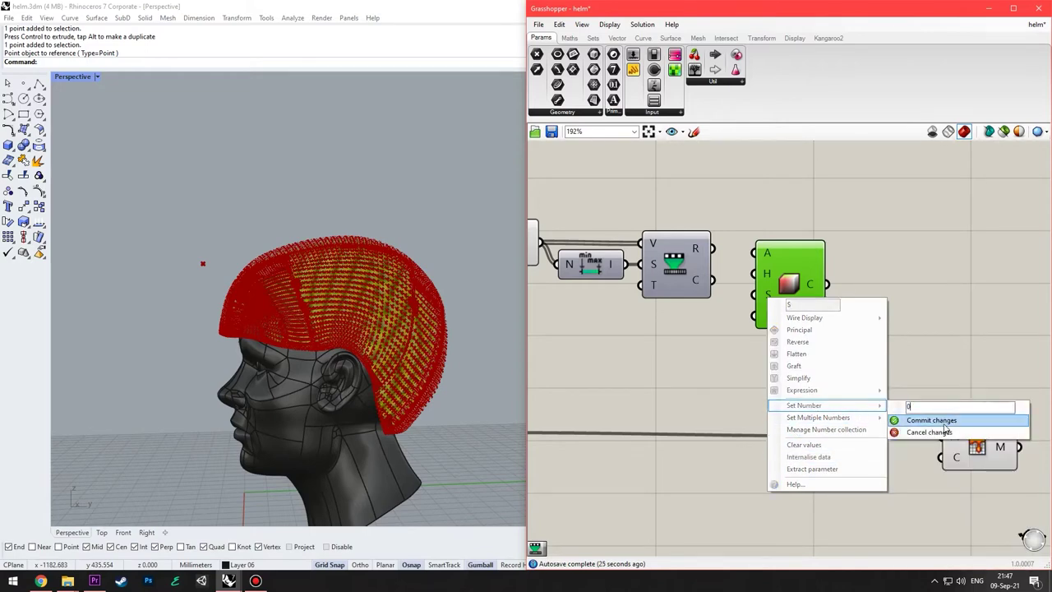
{"action": "left_click", "coordinate": [919, 420]}
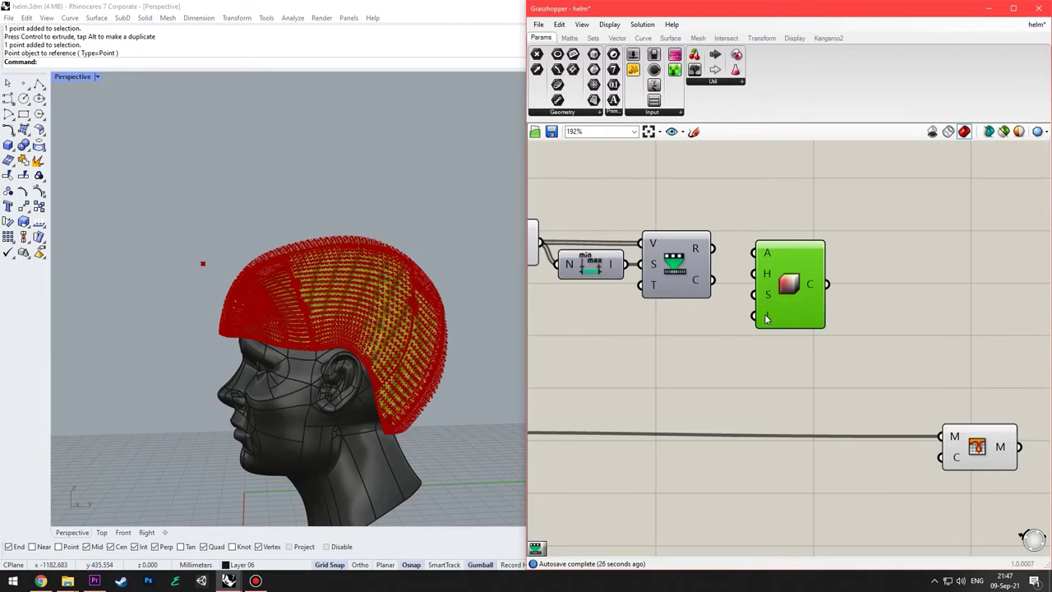
Connect the Remap Numbers R output to the Colour HSL L input and move Colour HSL up to straighten the wire.
{"action": "mouse_move", "coordinate": [766, 318]}
{"action": "left_click_drag", "start_coordinate": [766, 318], "coordinate": [716, 249]}
{"action": "left_click_drag", "start_coordinate": [777, 267], "coordinate": [790, 199]}
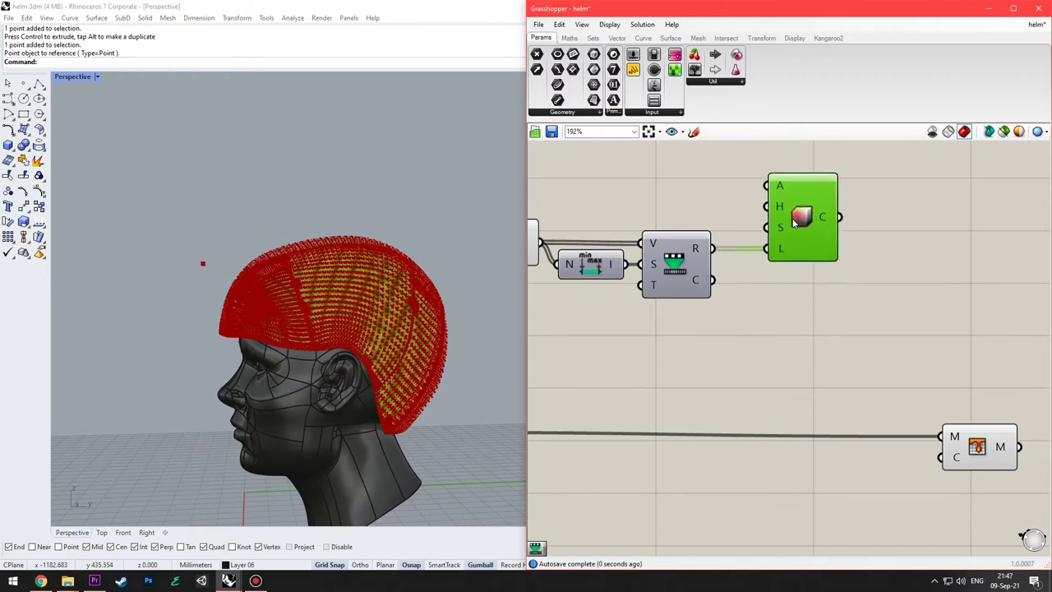
Connect the Colour HSL output to the C input of the mesh colouring component and inspect the helmet.
{"action": "scroll", "coordinate": [863, 271], "scroll_direction": "down", "scroll_amount": 2}
{"action": "left_click_drag", "start_coordinate": [859, 224], "coordinate": [929, 405]}
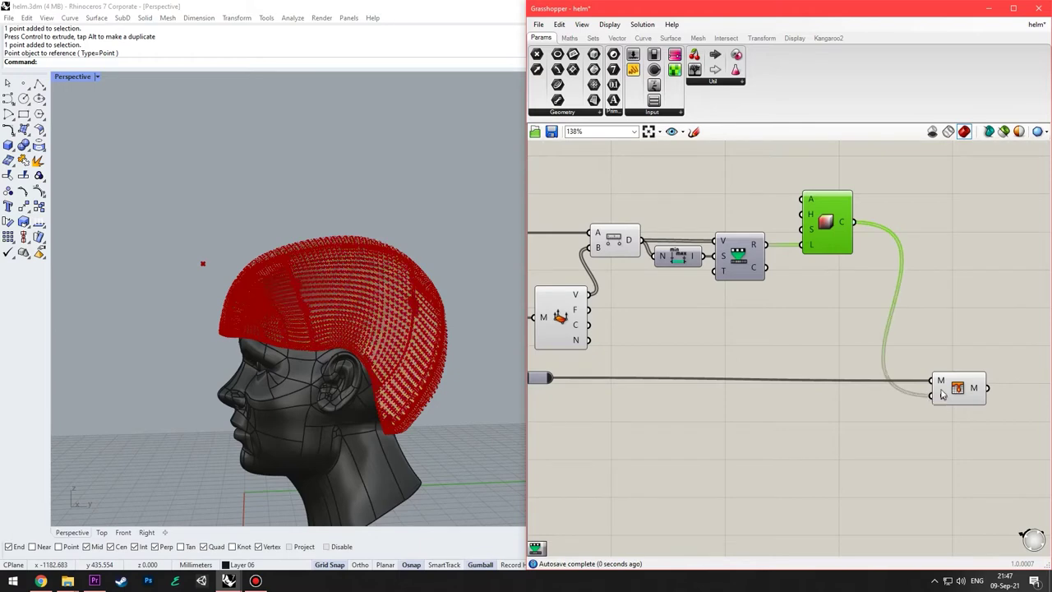
{"action": "right_click_drag", "start_coordinate": [937, 385], "coordinate": [905, 350]}
{"action": "right_click_drag", "start_coordinate": [329, 190], "coordinate": [452, 233]}
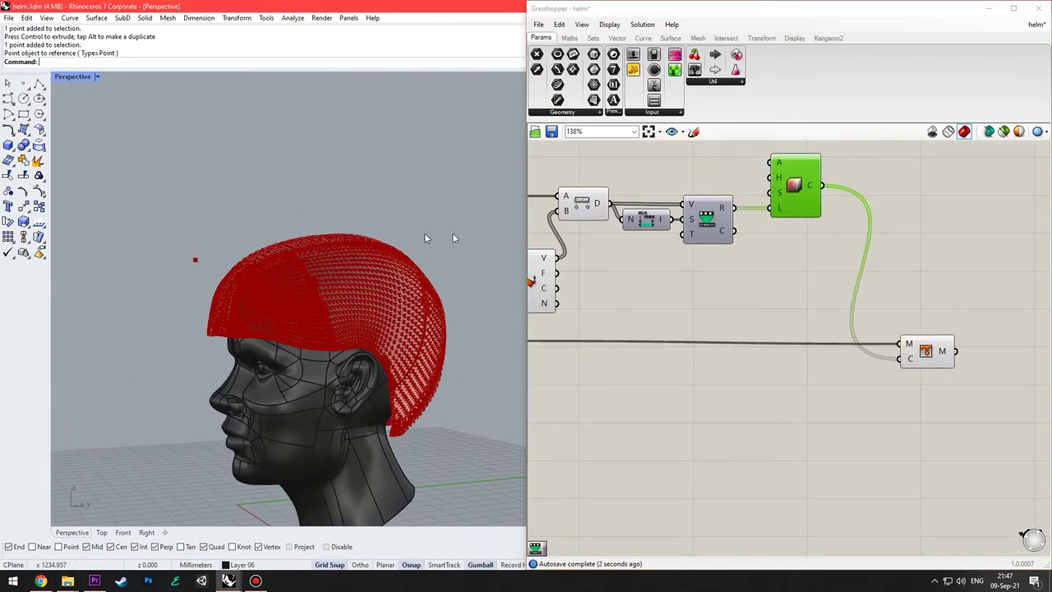
{"action": "scroll", "coordinate": [937, 267], "scroll_direction": "down", "scroll_amount": 3}
{"action": "right_click_drag", "start_coordinate": [885, 336], "coordinate": [913, 329]}
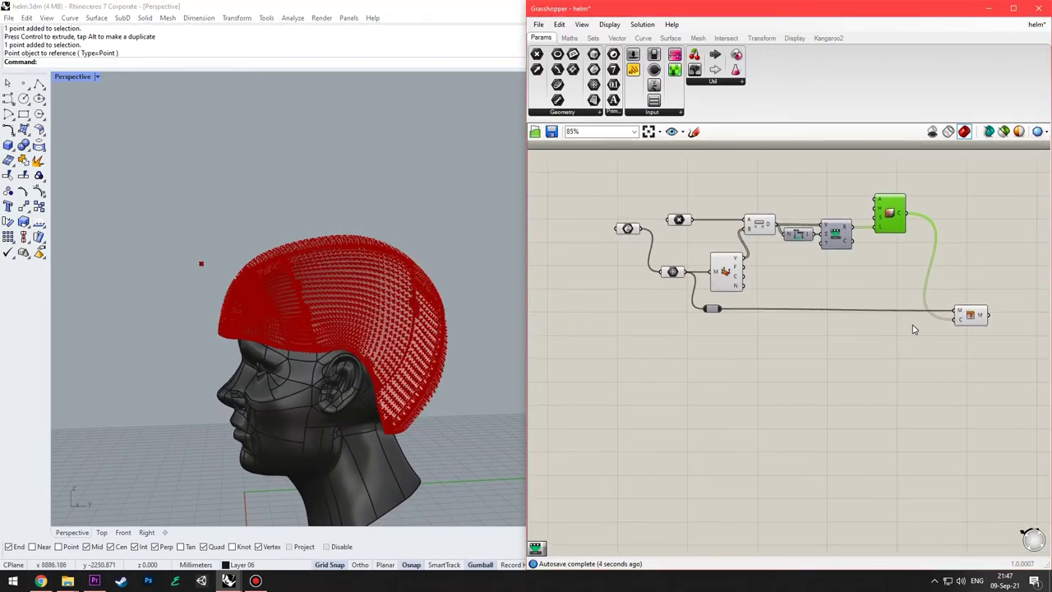
{"action": "mouse_move", "coordinate": [333, 300]}
{"action": "right_mouse_down"}
{"action": "mouse_move", "coordinate": [341, 341]}
{"action": "mouse_move", "coordinate": [349, 292]}
{"action": "right_mouse_up"}
{"action": "right_click_drag", "start_coordinate": [960, 320], "coordinate": [928, 296]}
Turn off the preview of every component except the final mesh colouring component.
{"action": "left_click_drag", "start_coordinate": [951, 350], "coordinate": [905, 420]}
{"action": "left_click_drag", "start_coordinate": [905, 419], "coordinate": [579, 153]}
{"action": "right_click", "coordinate": [634, 175]}
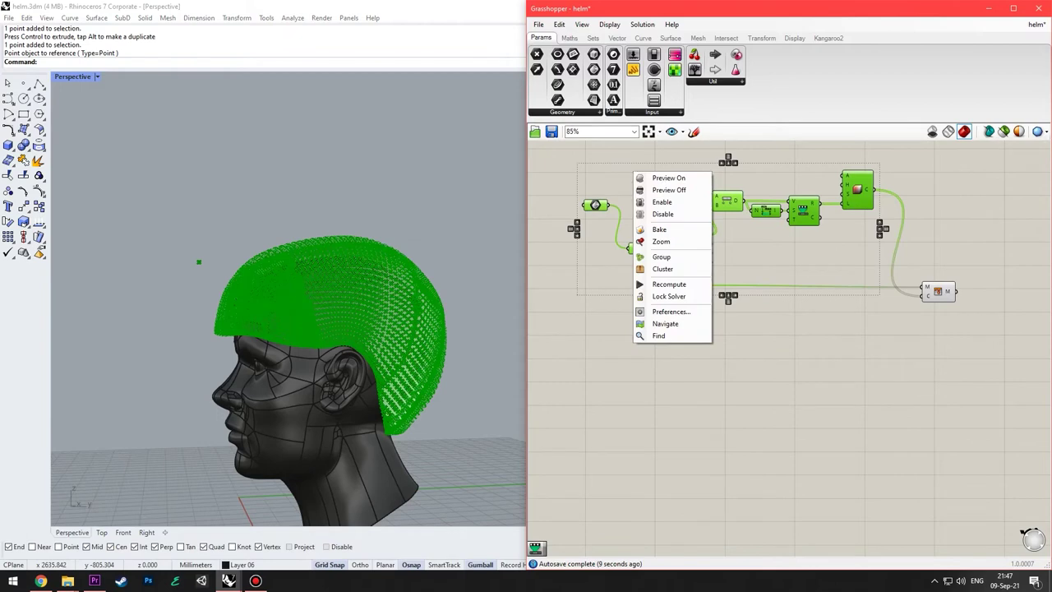
{"action": "left_click", "coordinate": [666, 191]}
{"action": "mouse_move", "coordinate": [405, 193]}
{"action": "right_mouse_down"}
{"action": "mouse_move", "coordinate": [395, 296]}
{"action": "mouse_move", "coordinate": [408, 184]}
{"action": "right_mouse_up"}
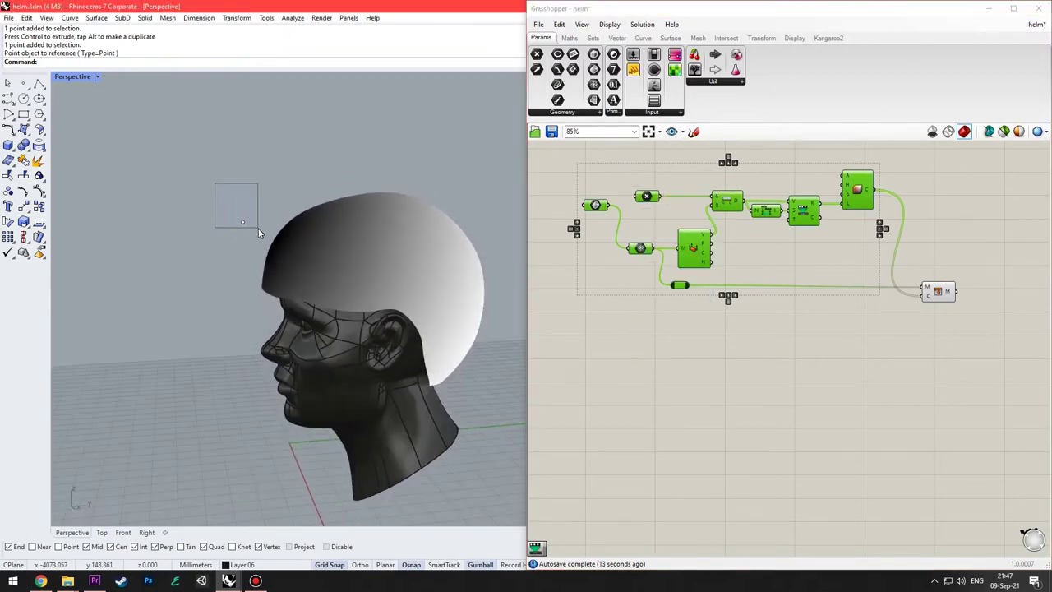
Move the reference point behind the helmet and back in front of the forehead to test the gradient.
{"action": "left_click_drag", "start_coordinate": [258, 228], "coordinate": [260, 229]}
{"action": "right_click_drag", "start_coordinate": [268, 194], "coordinate": [223, 191], "text": "shift"}
{"action": "left_click_drag", "start_coordinate": [224, 191], "coordinate": [478, 256]}
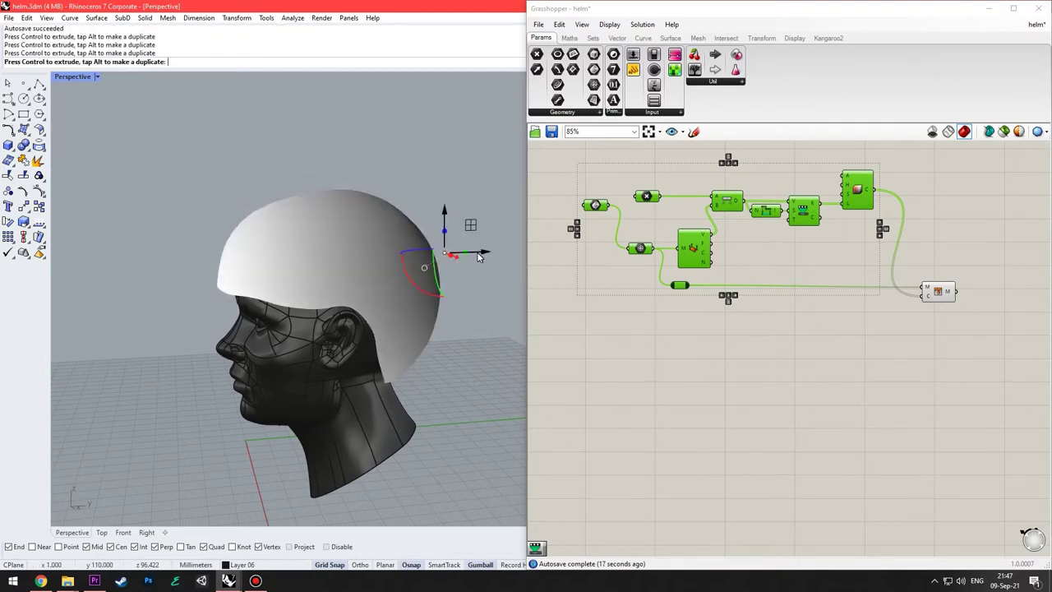
{"action": "right_click_drag", "start_coordinate": [479, 257], "coordinate": [437, 298]}
{"action": "right_click_drag", "start_coordinate": [456, 234], "coordinate": [381, 254], "text": "shift"}
{"action": "left_click_drag", "start_coordinate": [411, 245], "coordinate": [147, 198]}
{"action": "right_click_drag", "start_coordinate": [148, 200], "coordinate": [200, 228]}
{"action": "right_click_drag", "start_coordinate": [200, 227], "coordinate": [333, 210], "text": "shift"}
{"action": "right_click_drag", "start_coordinate": [332, 210], "coordinate": [266, 225]}
{"action": "right_click_drag", "start_coordinate": [219, 263], "coordinate": [323, 240]}
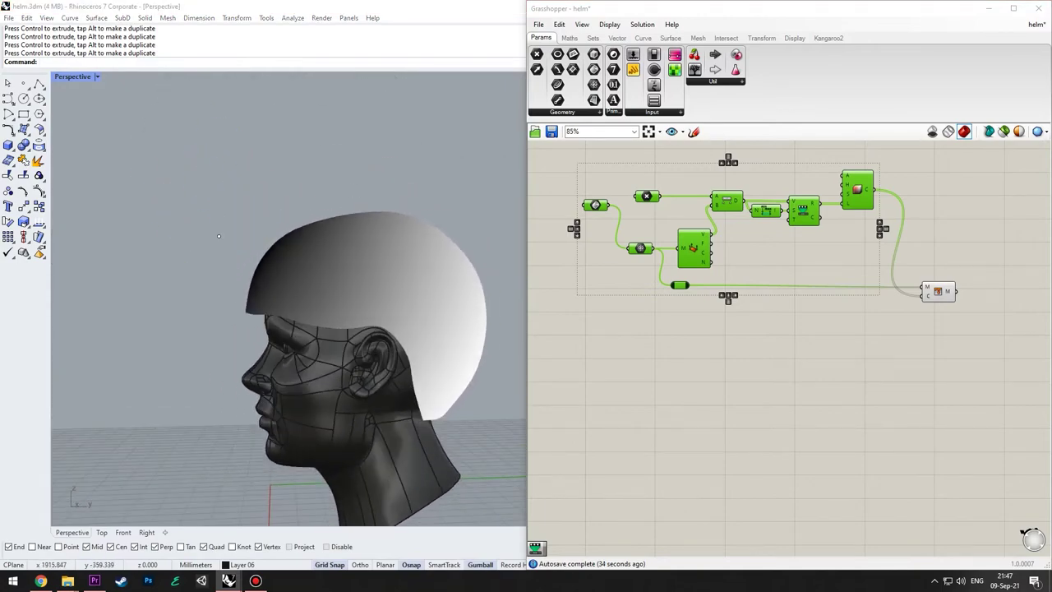
Delete the stray slider lying on the canvas beyond the mesh colouring component.
{"action": "mouse_move", "coordinate": [945, 374]}
{"action": "right_mouse_down"}
{"action": "mouse_move", "coordinate": [754, 348]}
{"action": "mouse_move", "coordinate": [815, 327]}
{"action": "right_mouse_up"}
{"action": "scroll", "coordinate": [940, 378], "scroll_direction": "down", "scroll_amount": 2}
{"action": "left_click", "coordinate": [867, 338]}
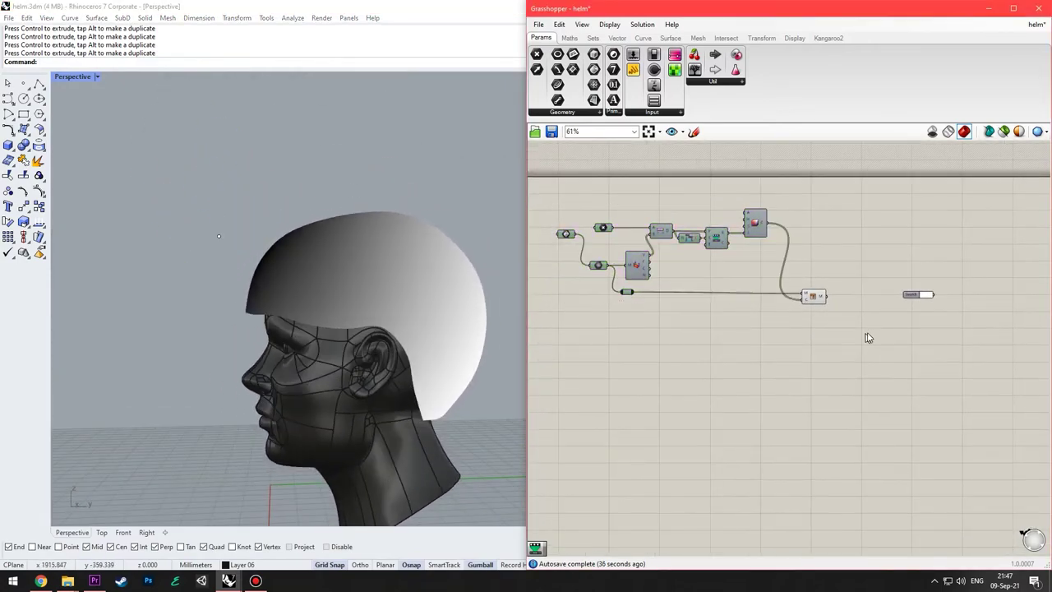
{"action": "left_click_drag", "start_coordinate": [963, 312], "coordinate": [876, 279]}
{"action": "right_click_drag", "start_coordinate": [950, 276], "coordinate": [831, 272]}
{"action": "scroll", "coordinate": [760, 304], "scroll_direction": "up", "scroll_amount": 2}
{"action": "left_click_drag", "start_coordinate": [809, 286], "coordinate": [979, 301]}
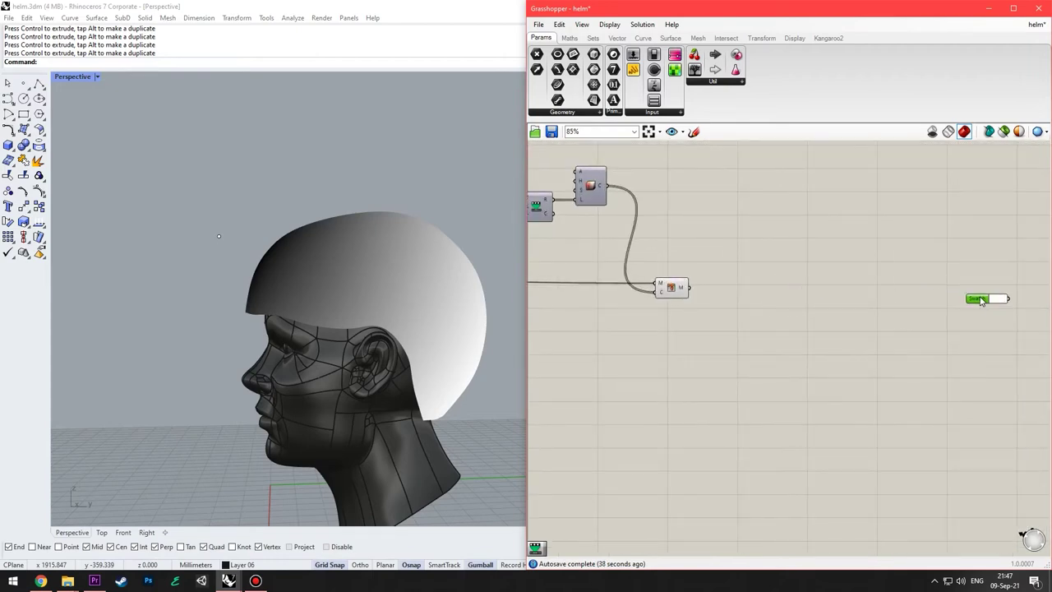
{"action": "right_click_drag", "start_coordinate": [979, 296], "coordinate": [872, 309]}
{"action": "key", "text": "Delete"}
{"action": "right_click_drag", "start_coordinate": [622, 285], "coordinate": [870, 303]}
{"action": "left_click", "coordinate": [218, 236]}
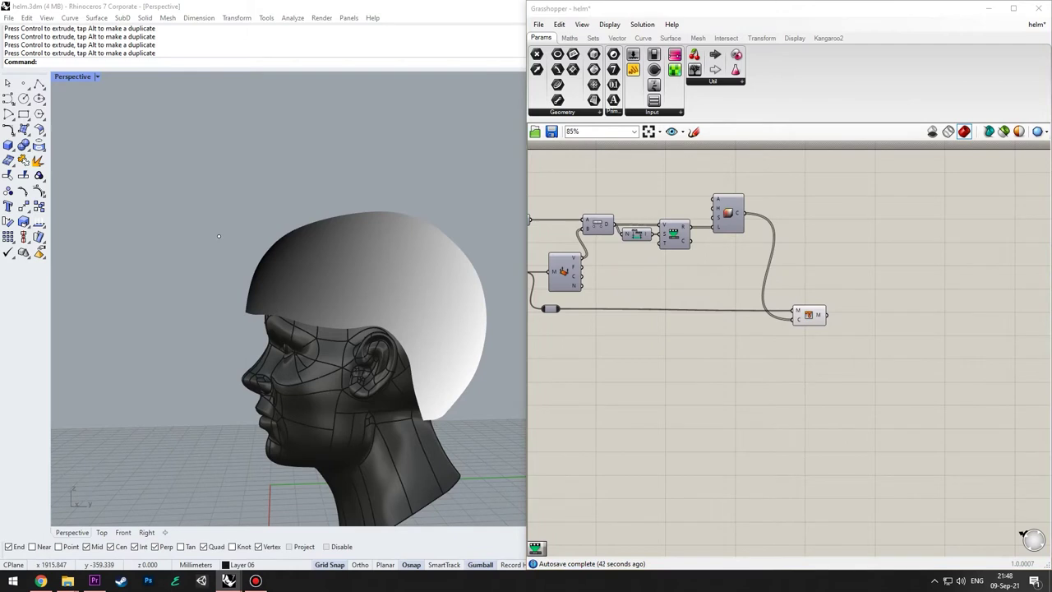
Add the remeshing component with Mesh and LengthInterval inputs to the right of the mesh colouring component.
{"action": "right_click_drag", "start_coordinate": [894, 274], "coordinate": [787, 338]}
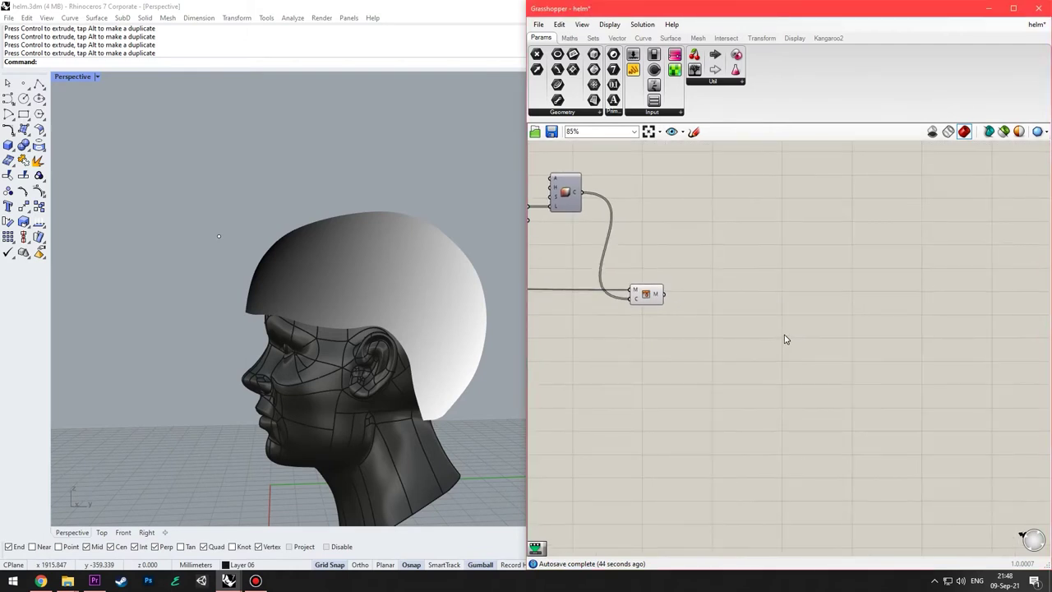
{"action": "double_click", "coordinate": [787, 338]}
{"action": "type", "text": "rempa"}
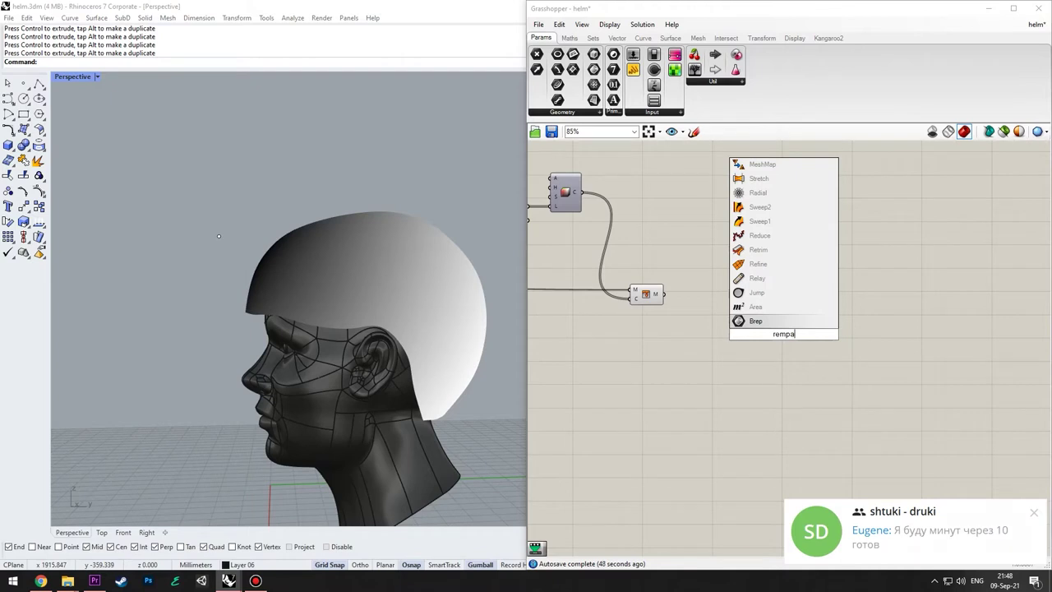
{"action": "key", "text": "BackSpace"}
{"action": "key", "text": "BackSpace"}
{"action": "type", "text": "o"}
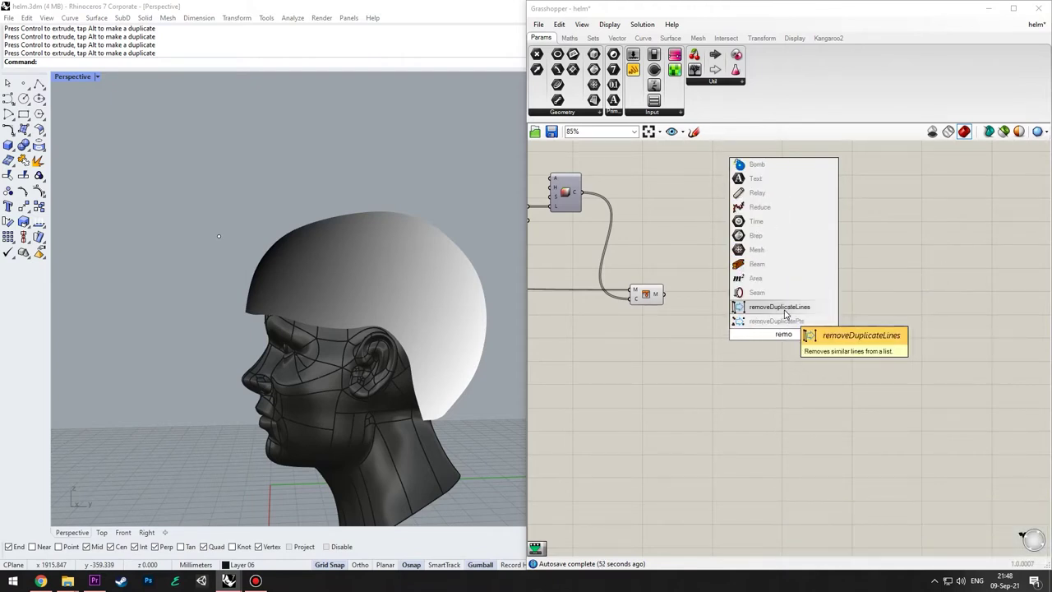
{"action": "key", "text": "BackSpace"}
{"action": "left_click", "coordinate": [777, 320]}
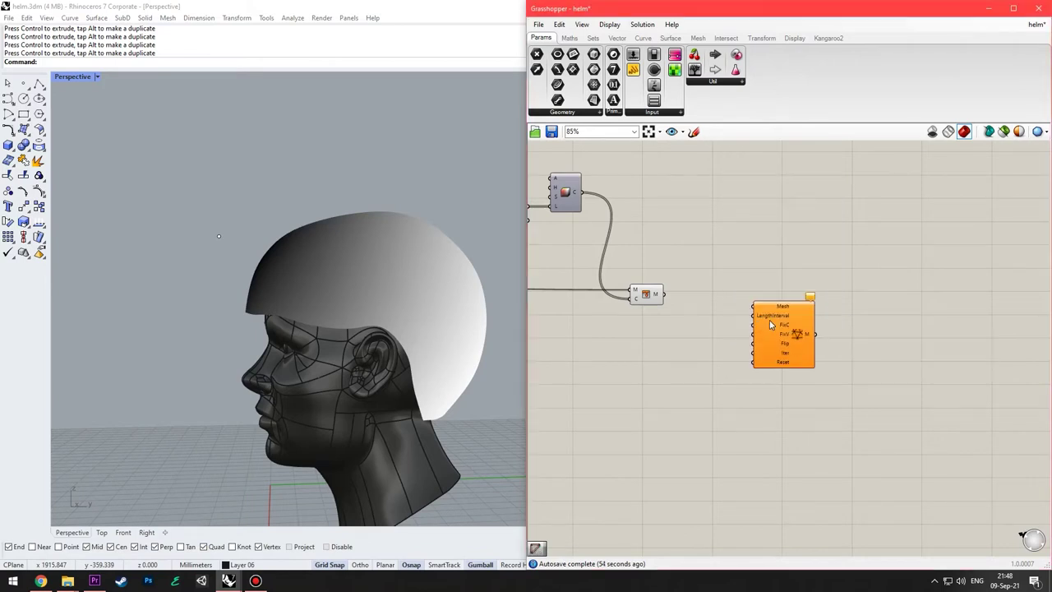
{"action": "scroll", "coordinate": [738, 185], "scroll_direction": "up", "scroll_amount": 3}
{"action": "scroll", "coordinate": [738, 186], "scroll_direction": "up", "scroll_amount": 2}
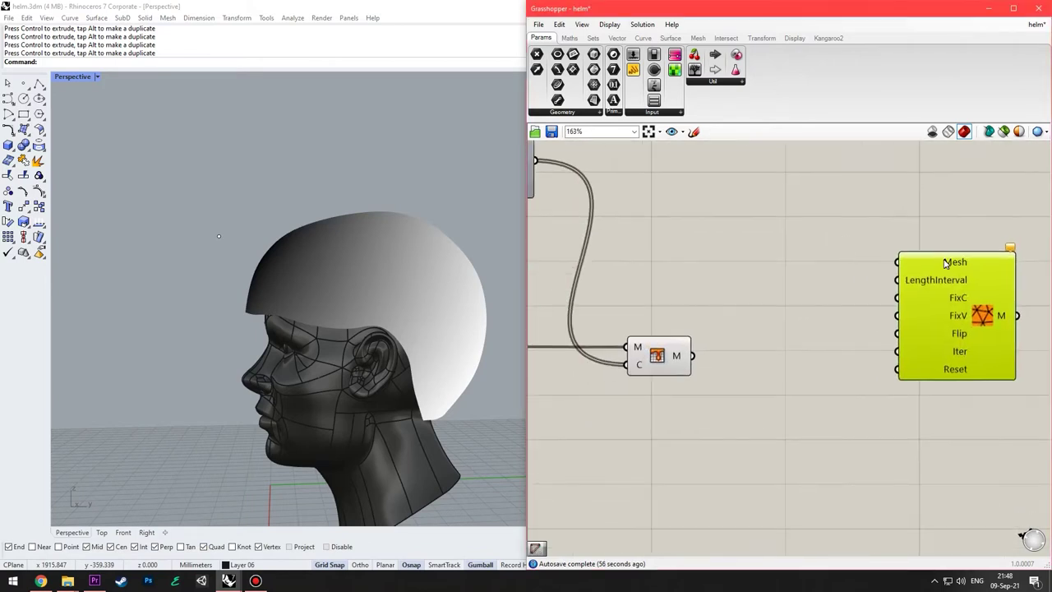
{"action": "scroll", "coordinate": [935, 304], "scroll_direction": "down", "scroll_amount": 2}
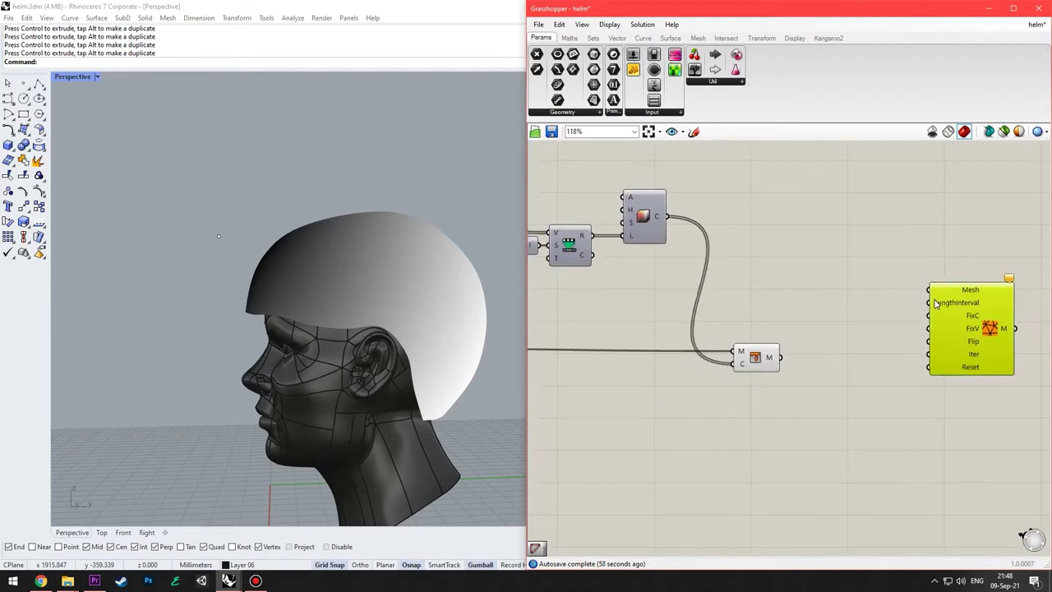
Connect the mesh colouring component's output to the remeshing component's Mesh input and reposition the remeshing component.
{"action": "scroll", "coordinate": [930, 296], "scroll_direction": "down", "scroll_amount": 5}
{"action": "scroll", "coordinate": [899, 314], "scroll_direction": "up", "scroll_amount": 4}
{"action": "left_click_drag", "start_coordinate": [956, 278], "coordinate": [826, 336]}
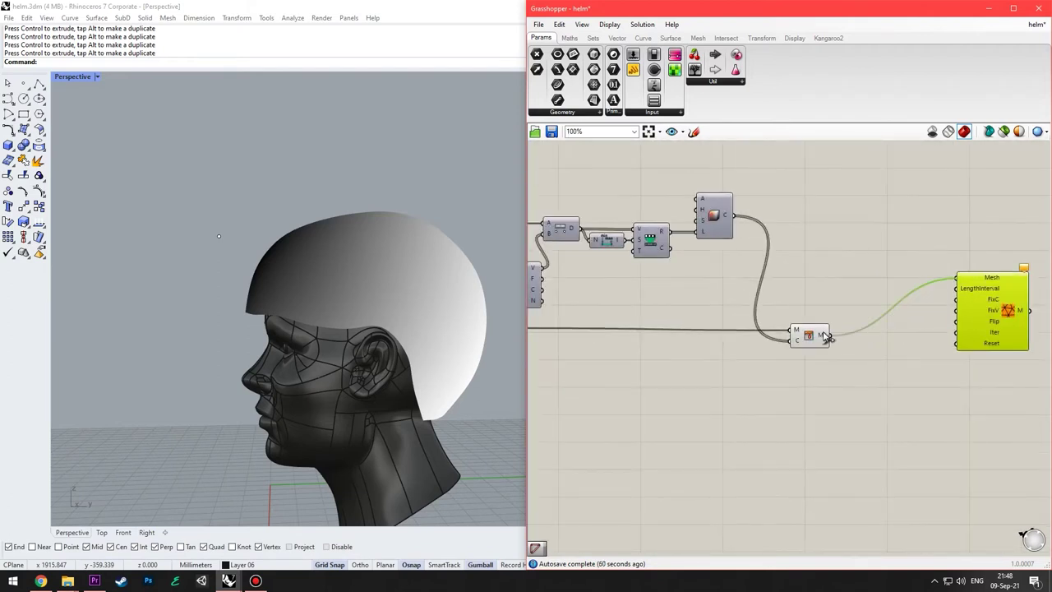
{"action": "right_click_drag", "start_coordinate": [857, 309], "coordinate": [790, 236]}
{"action": "left_click", "coordinate": [775, 254]}
{"action": "right_click_drag", "start_coordinate": [899, 285], "coordinate": [822, 249]}
{"action": "left_click_drag", "start_coordinate": [862, 273], "coordinate": [925, 240]}
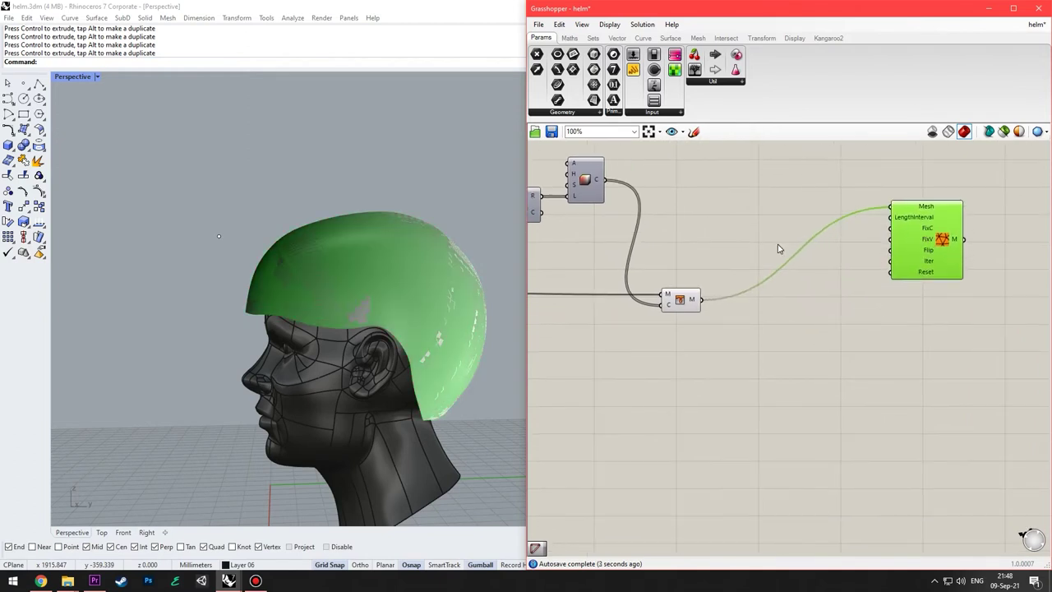
{"action": "right_click_drag", "start_coordinate": [245, 269], "coordinate": [483, 273]}
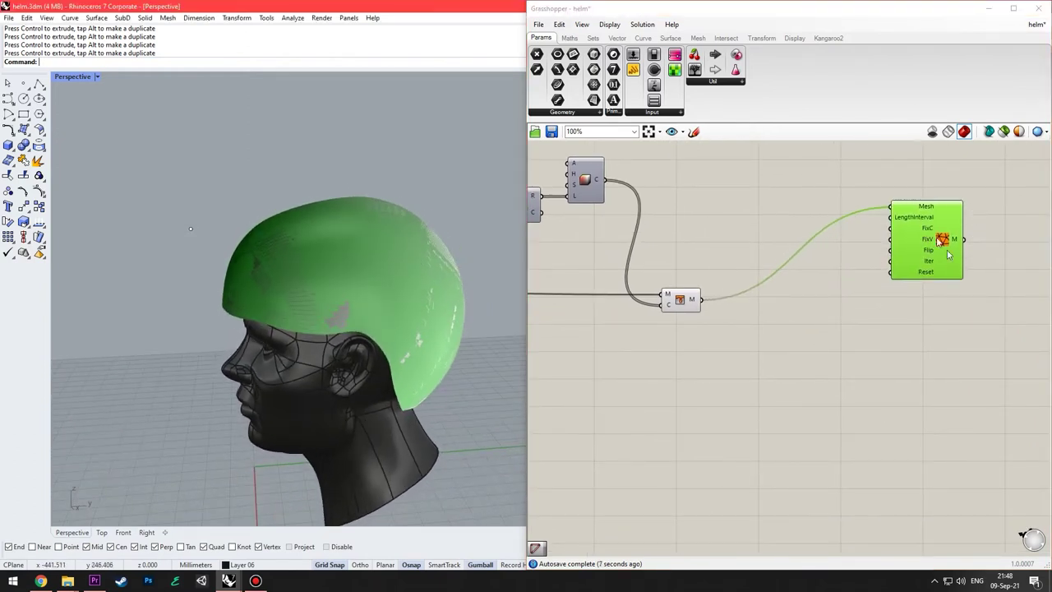
{"action": "right_click_drag", "start_coordinate": [972, 175], "coordinate": [945, 199]}
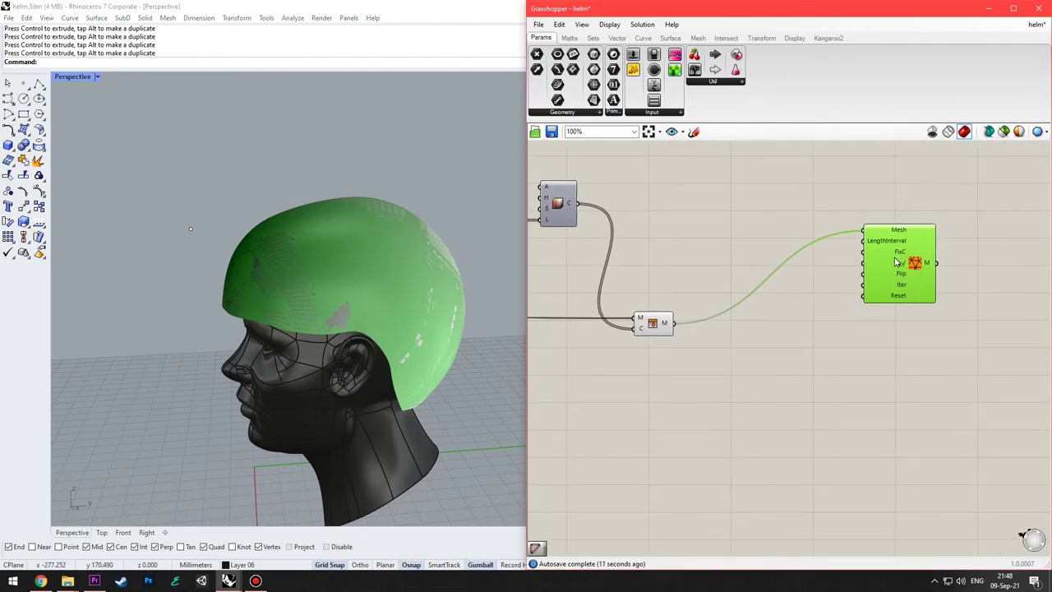
{"action": "left_click_drag", "start_coordinate": [896, 261], "coordinate": [876, 246]}
{"action": "left_click", "coordinate": [776, 228]}
{"action": "right_click_drag", "start_coordinate": [845, 251], "coordinate": [785, 269]}
Examine the helmet preview and the remeshing component's LengthInterval input.
{"action": "right_click_drag", "start_coordinate": [337, 350], "coordinate": [395, 288]}
{"action": "scroll", "coordinate": [345, 294], "scroll_direction": "up", "scroll_amount": 2}
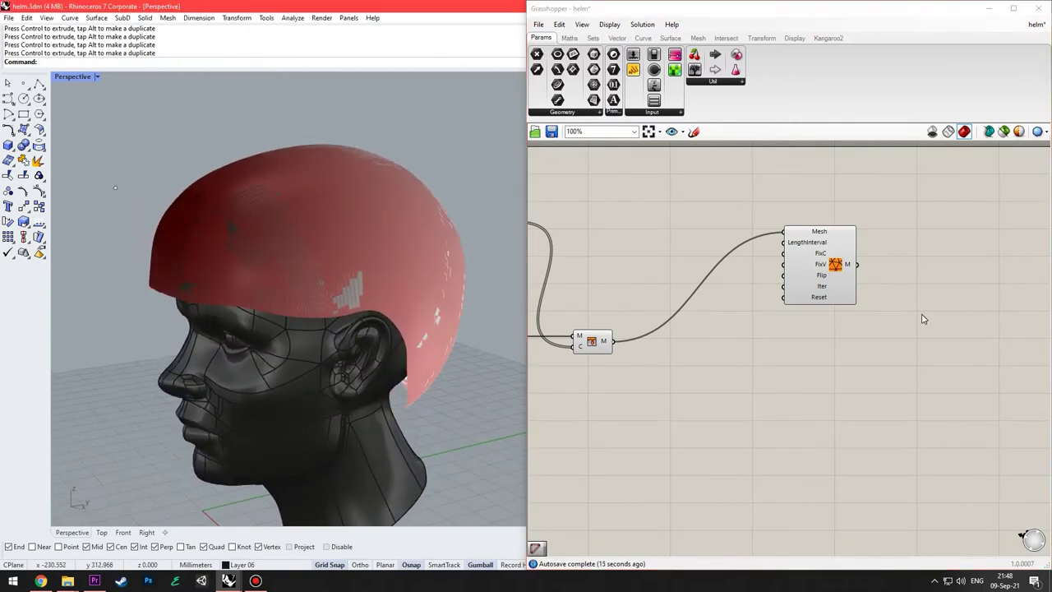
{"action": "left_click", "coordinate": [922, 319]}
{"action": "scroll", "coordinate": [904, 321], "scroll_direction": "up", "scroll_amount": 2}
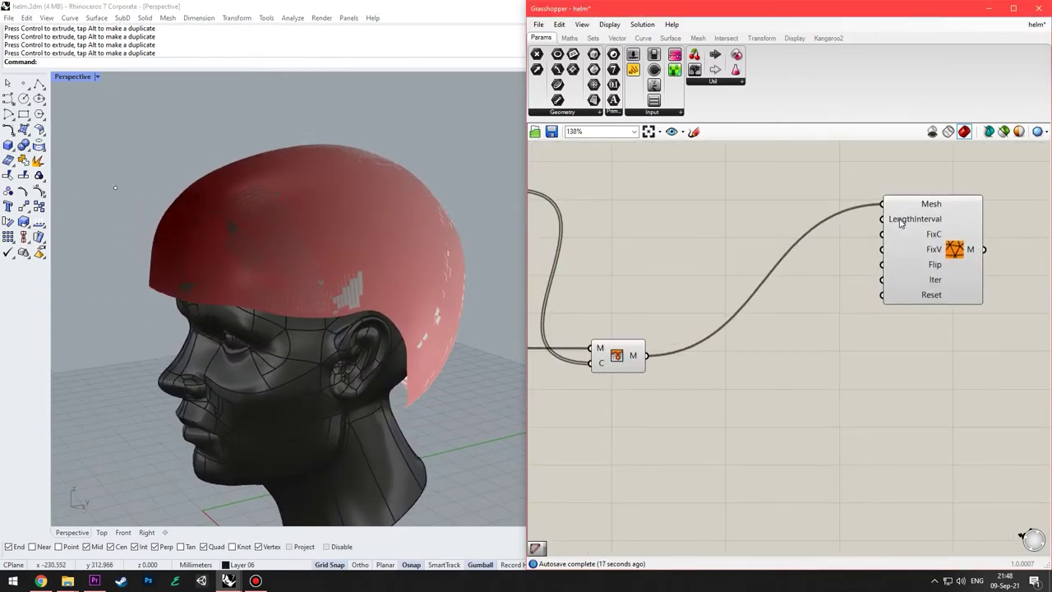
{"action": "mouse_move", "coordinate": [902, 223]}
{"action": "right_click_drag", "start_coordinate": [446, 359], "coordinate": [405, 347]}
{"action": "right_click_drag", "start_coordinate": [894, 233], "coordinate": [866, 230]}
{"action": "scroll", "coordinate": [854, 268], "scroll_direction": "down", "scroll_amount": 2}
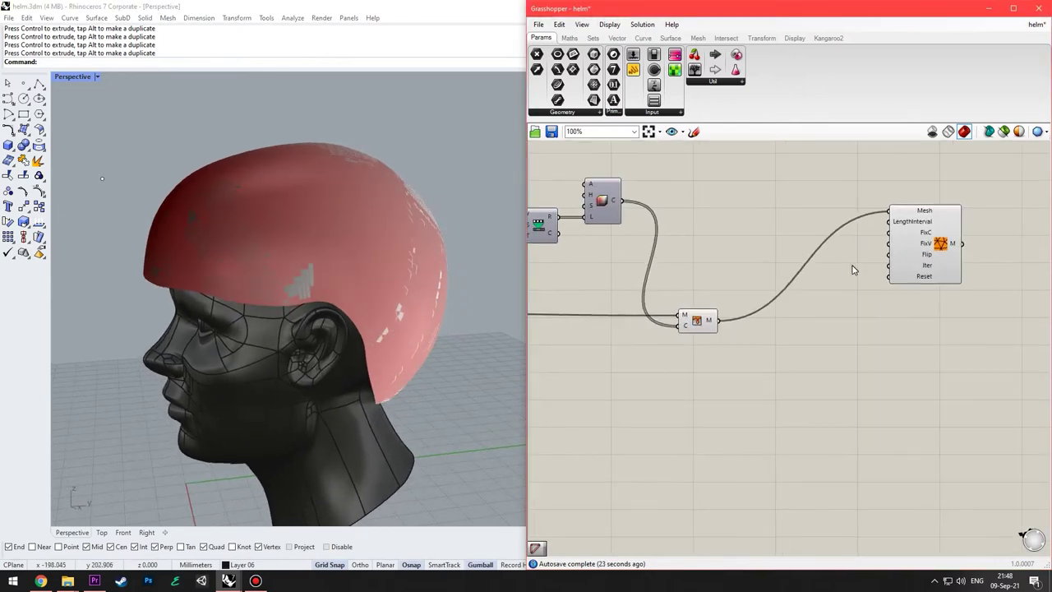
{"action": "scroll", "coordinate": [858, 261], "scroll_direction": "up", "scroll_amount": 1}
{"action": "right_click_drag", "start_coordinate": [831, 286], "coordinate": [888, 319]}
Add a Construct Domain component beside the remeshing component and connect its output to the LengthInterval input.
{"action": "right_click", "coordinate": [855, 301]}
{"action": "double_click", "coordinate": [874, 309]}
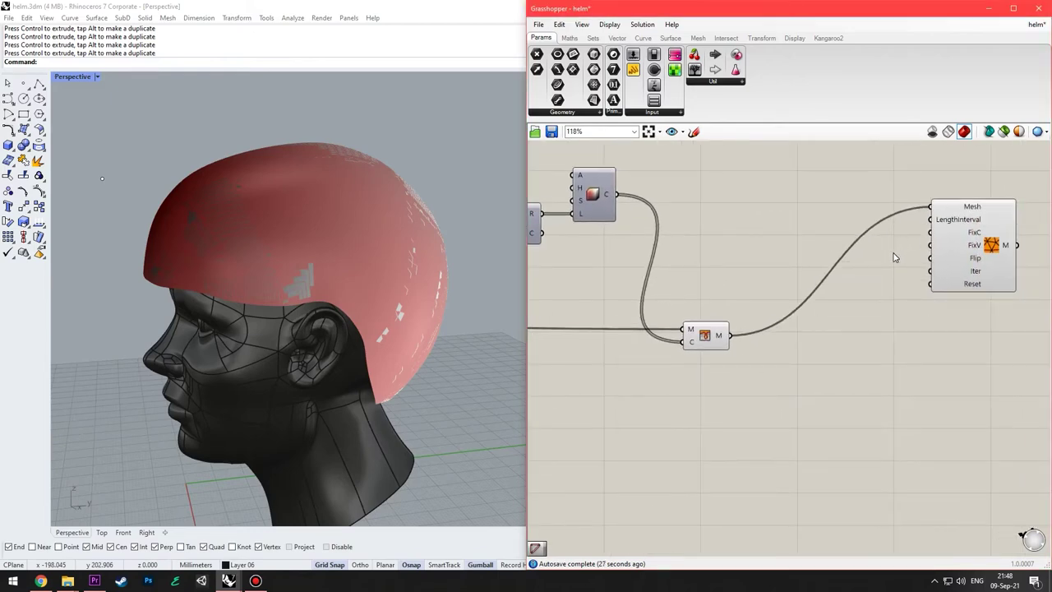
{"action": "double_click", "coordinate": [861, 305]}
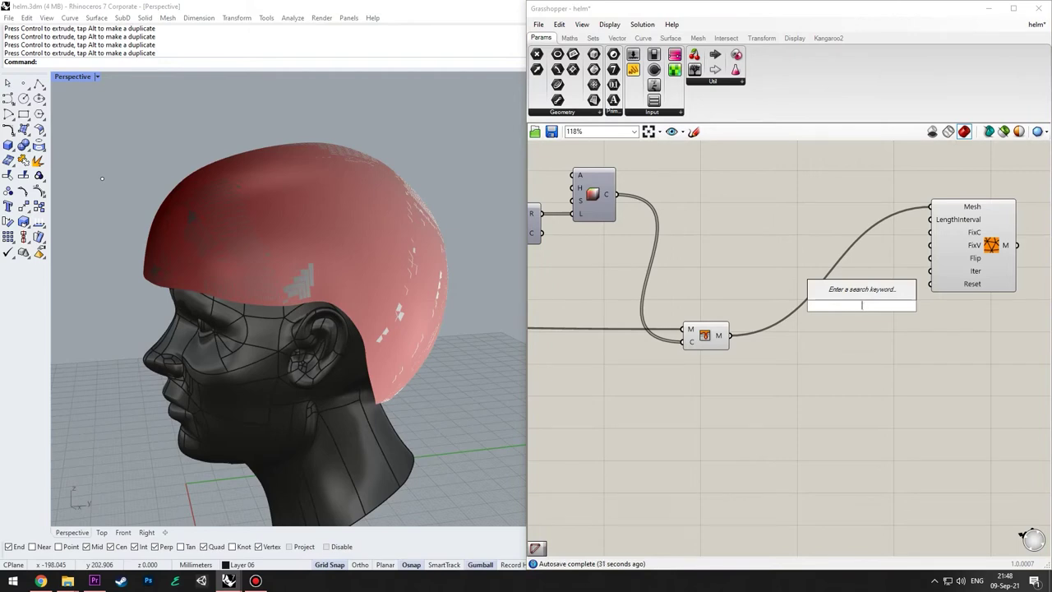
{"action": "type", "text": "cosntru"}
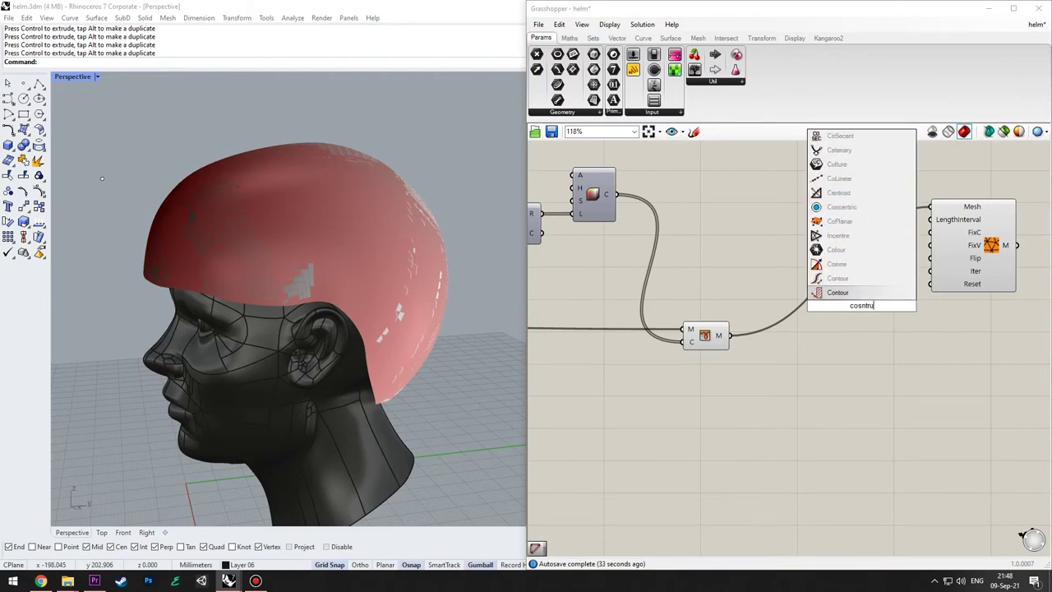
{"action": "type", "text": "ct domain"}
{"action": "key", "text": "Return"}
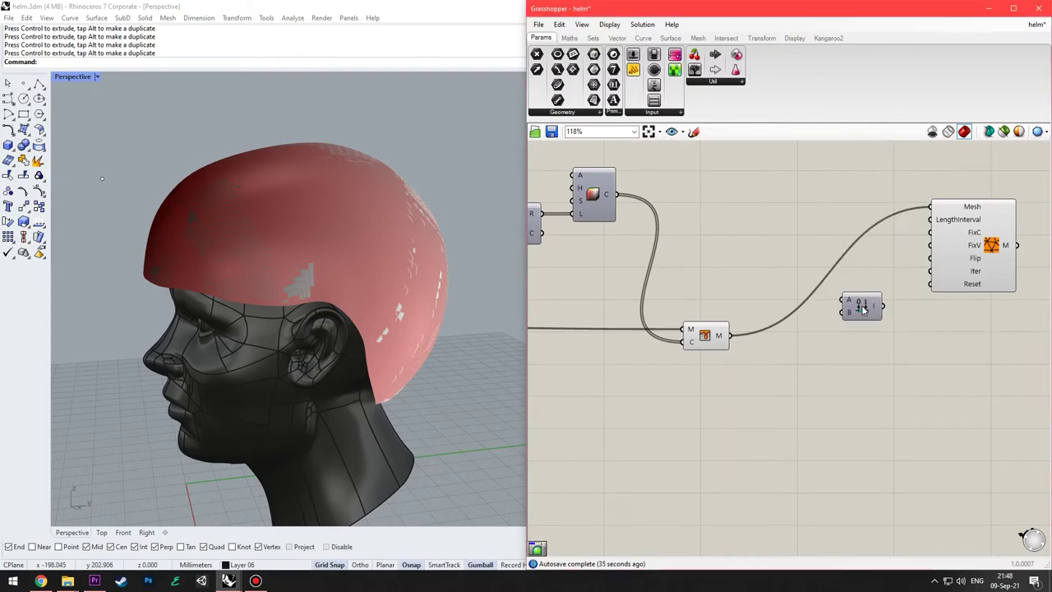
{"action": "left_click_drag", "start_coordinate": [931, 219], "coordinate": [821, 203]}
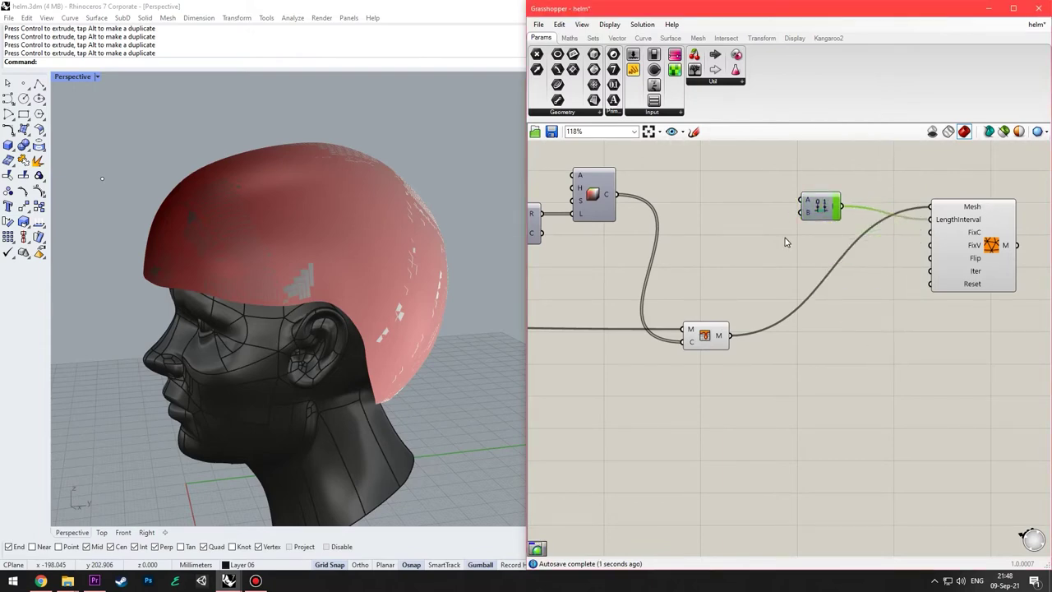
Add a number slider ranging from 1 to 10 beside the Construct Domain component.
{"action": "double_click", "coordinate": [787, 235]}
{"action": "type", "text": "//"}
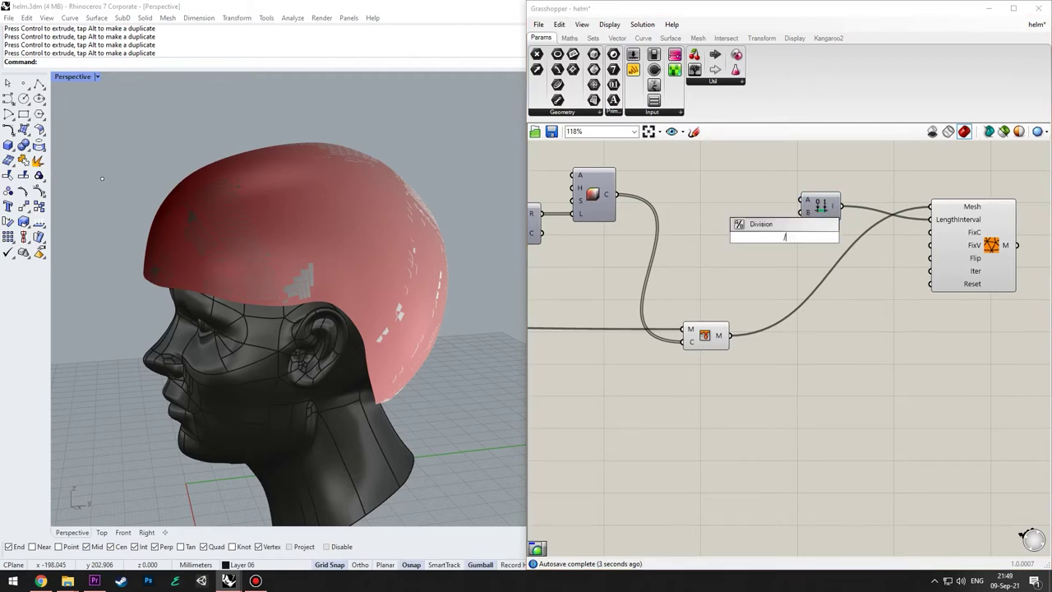
{"action": "key", "text": "BackSpace"}
{"action": "key", "text": "BackSpace"}
{"action": "type", "text": "1<10"}
{"action": "key", "text": "Return"}
{"action": "left_click_drag", "start_coordinate": [792, 240], "coordinate": [723, 219]}
{"action": "scroll", "coordinate": [722, 192], "scroll_direction": "up", "scroll_amount": 1}
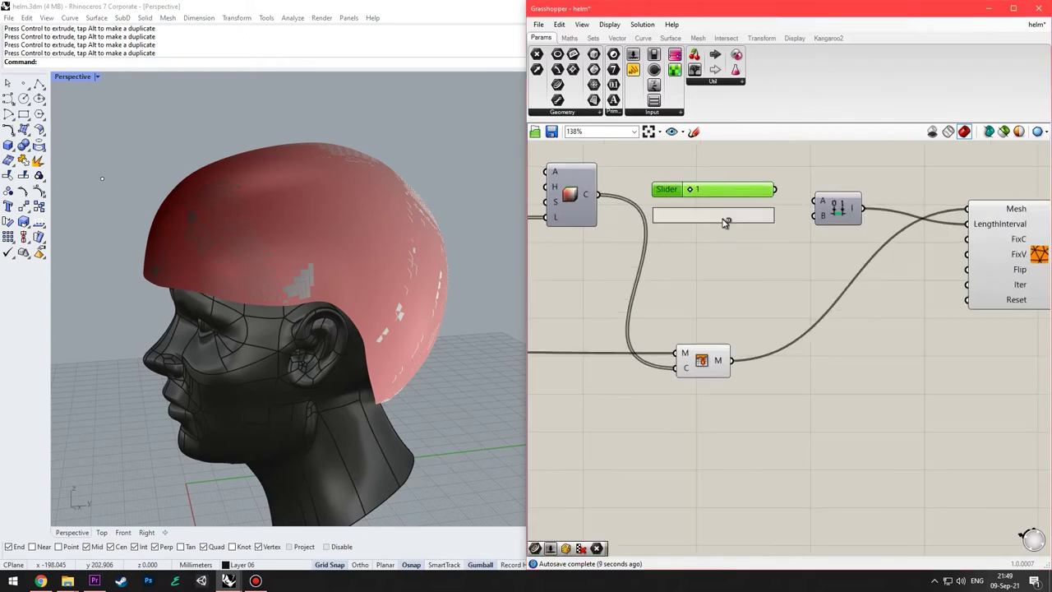
Replace the duplicated slider under the first one with a new number slider and set it to 40.
{"action": "left_click", "coordinate": [727, 219]}
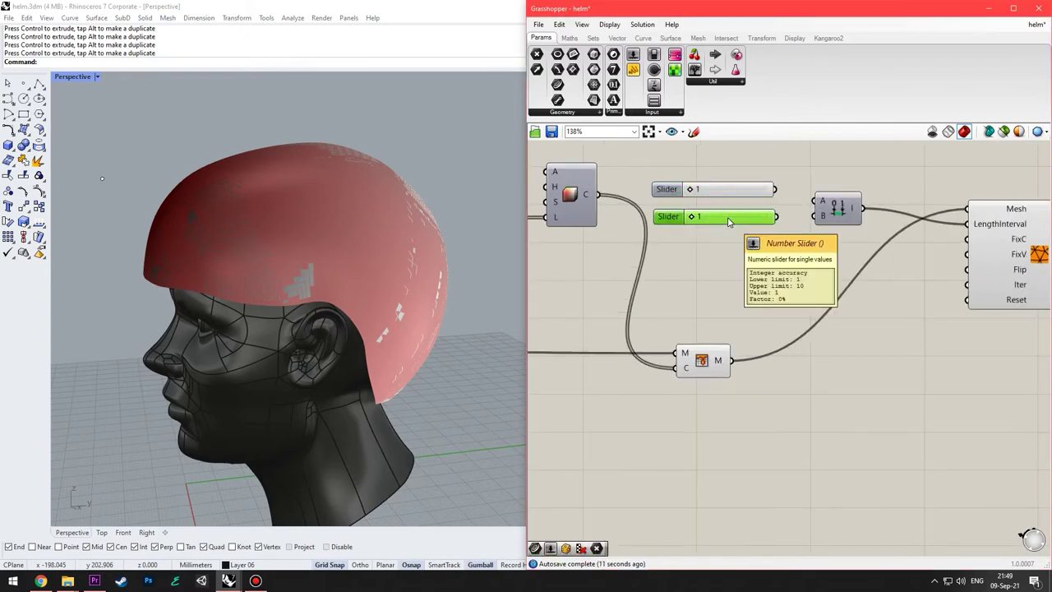
{"action": "key", "text": "Delete"}
{"action": "double_click", "coordinate": [728, 219]}
{"action": "type", "text": "1"}
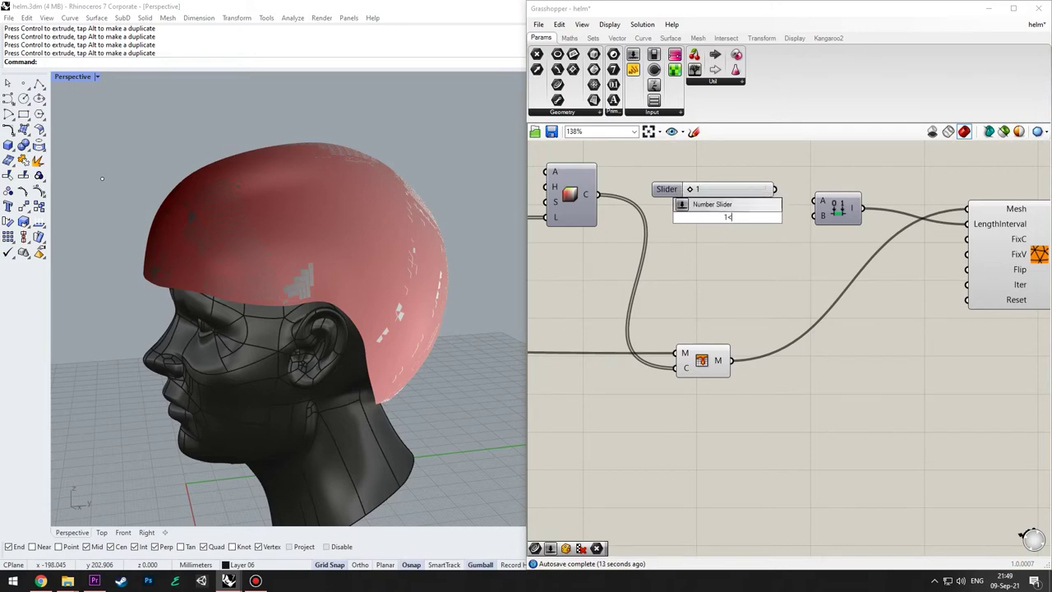
{"action": "type", "text": "<10"}
{"action": "key", "text": "Return"}
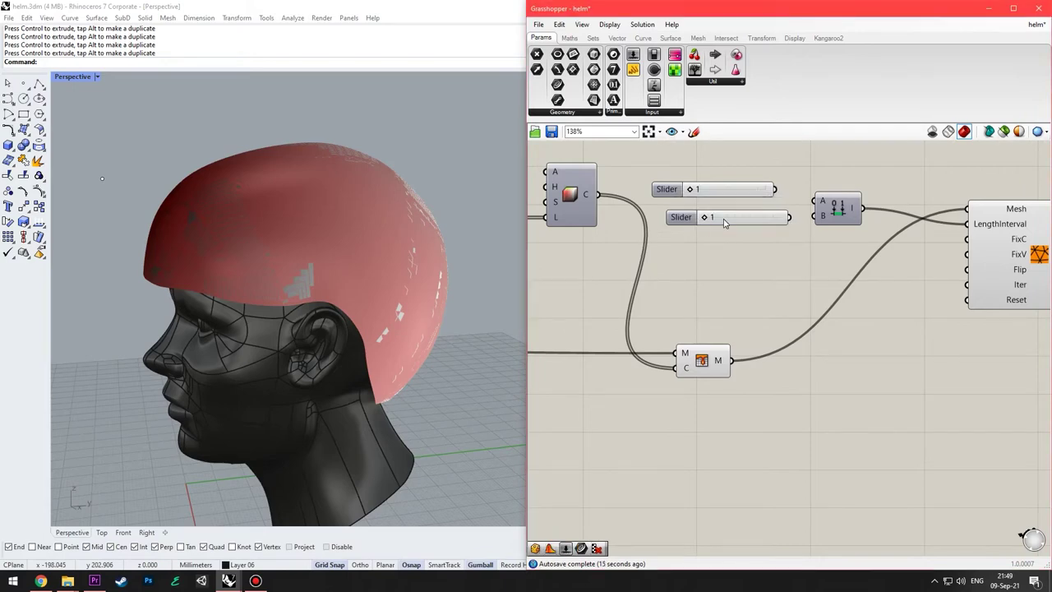
{"action": "left_click_drag", "start_coordinate": [705, 222], "coordinate": [735, 236]}
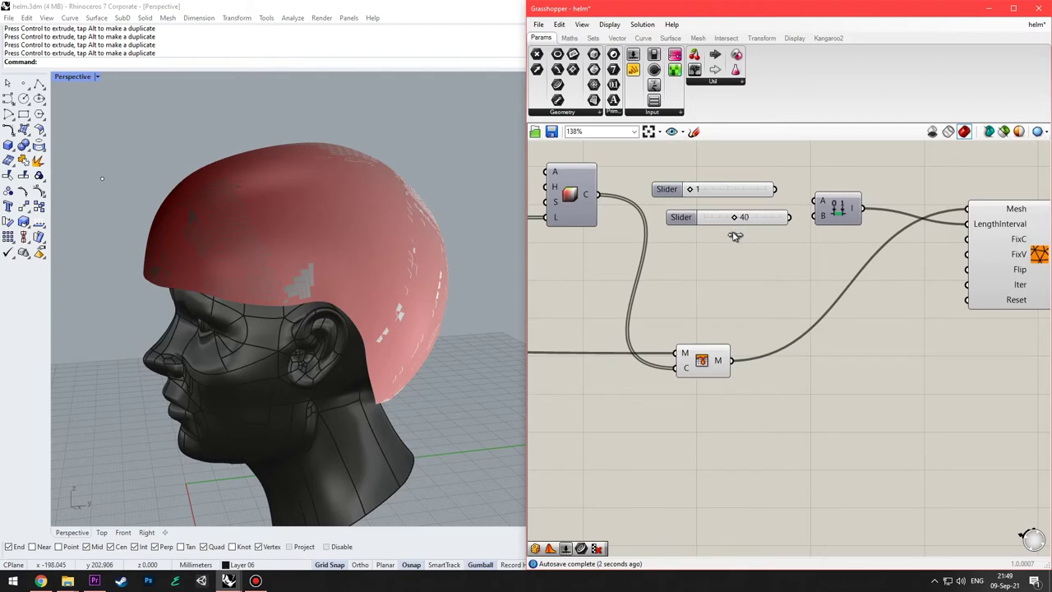
Connect the slider with value 1 to the Construct Domain's A input and the slider with value 40 to its B input.
{"action": "mouse_move", "coordinate": [790, 217]}
{"action": "left_mouse_down"}
{"action": "mouse_move", "coordinate": [813, 215]}
{"action": "mouse_move", "coordinate": [775, 189]}
{"action": "mouse_move", "coordinate": [779, 218]}
{"action": "left_mouse_up"}
{"action": "left_click", "coordinate": [794, 221]}
{"action": "left_click", "coordinate": [781, 188]}
{"action": "scroll", "coordinate": [722, 212], "scroll_direction": "down", "scroll_amount": 2}
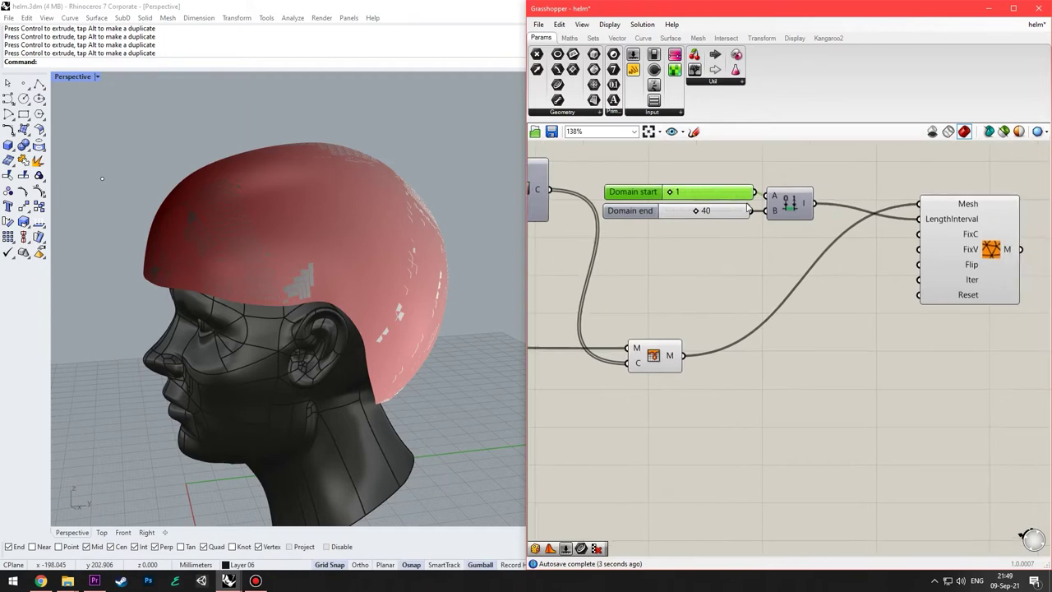
Inspect the helmet mesh from several angles with the length domain connected to the remeshing component.
{"action": "right_click_drag", "start_coordinate": [251, 348], "coordinate": [347, 235]}
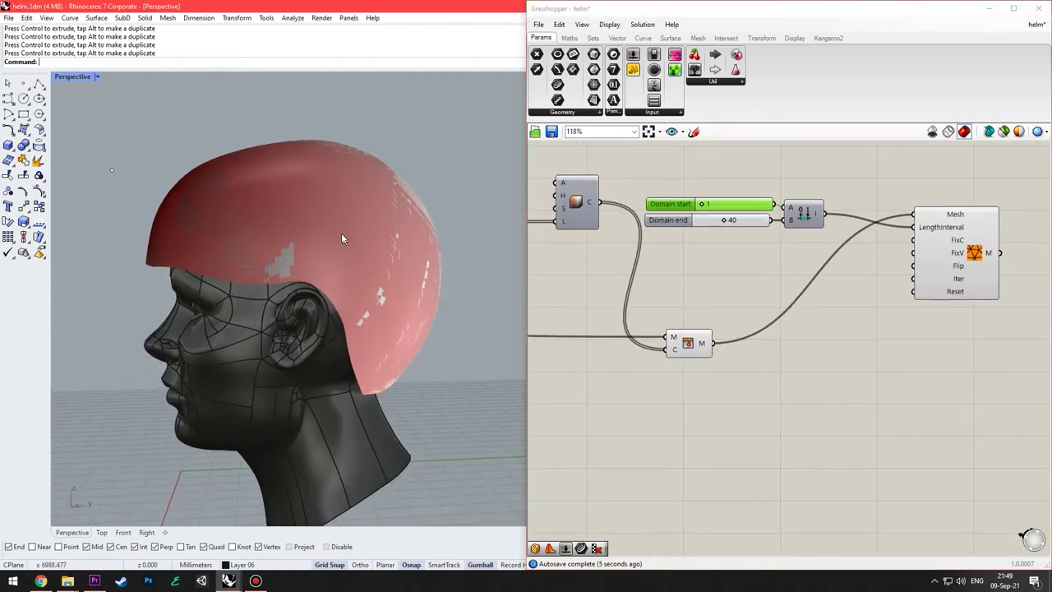
{"action": "right_click_drag", "start_coordinate": [424, 288], "coordinate": [458, 298]}
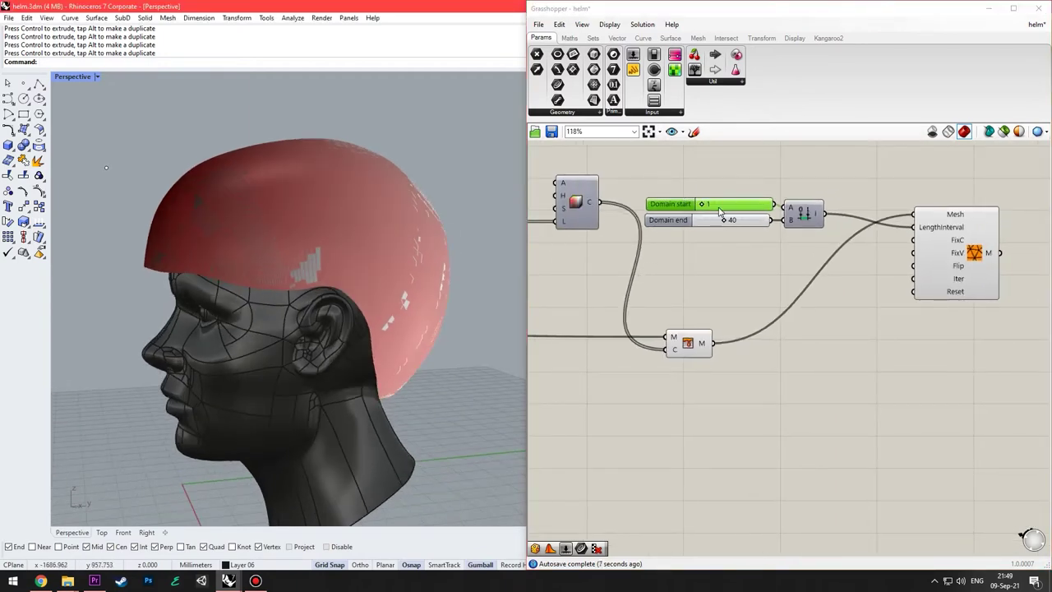
{"action": "right_click_drag", "start_coordinate": [705, 206], "coordinate": [704, 209]}
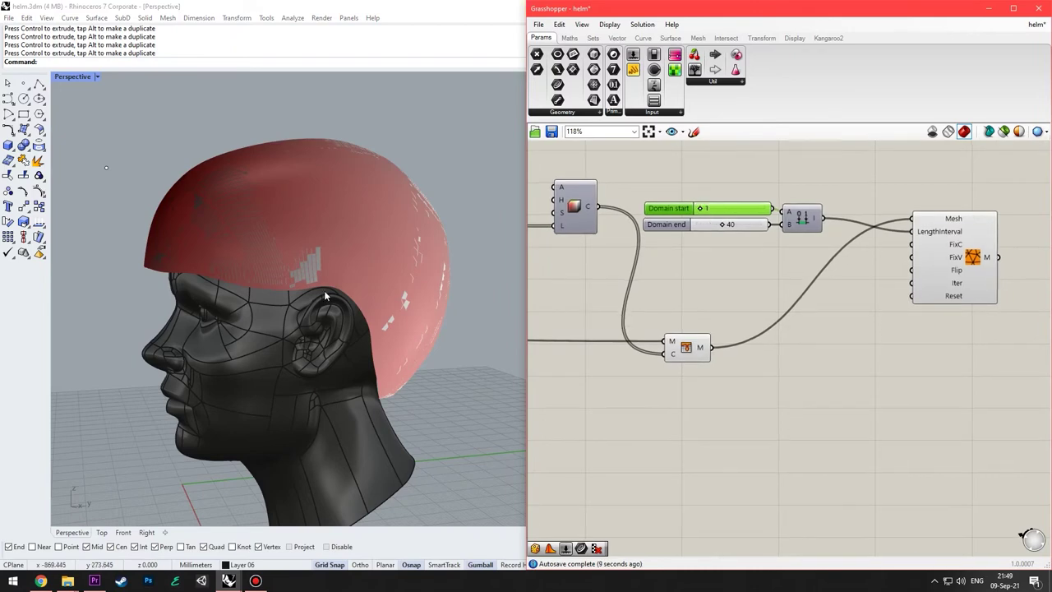
{"action": "right_click_drag", "start_coordinate": [324, 297], "coordinate": [386, 326]}
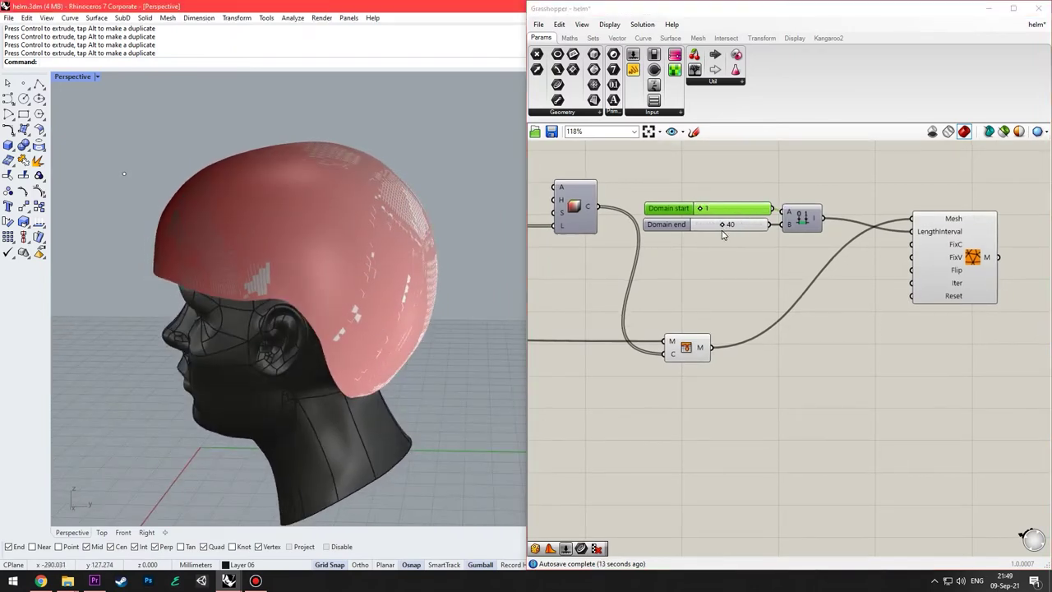
{"action": "right_click_drag", "start_coordinate": [287, 400], "coordinate": [415, 362]}
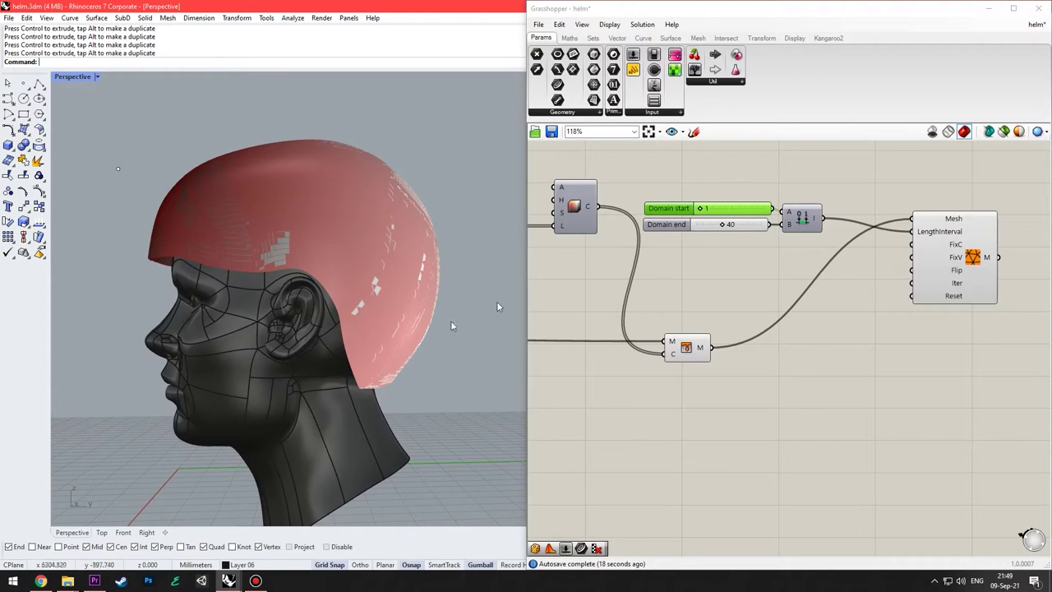
{"action": "right_click_drag", "start_coordinate": [803, 270], "coordinate": [743, 269]}
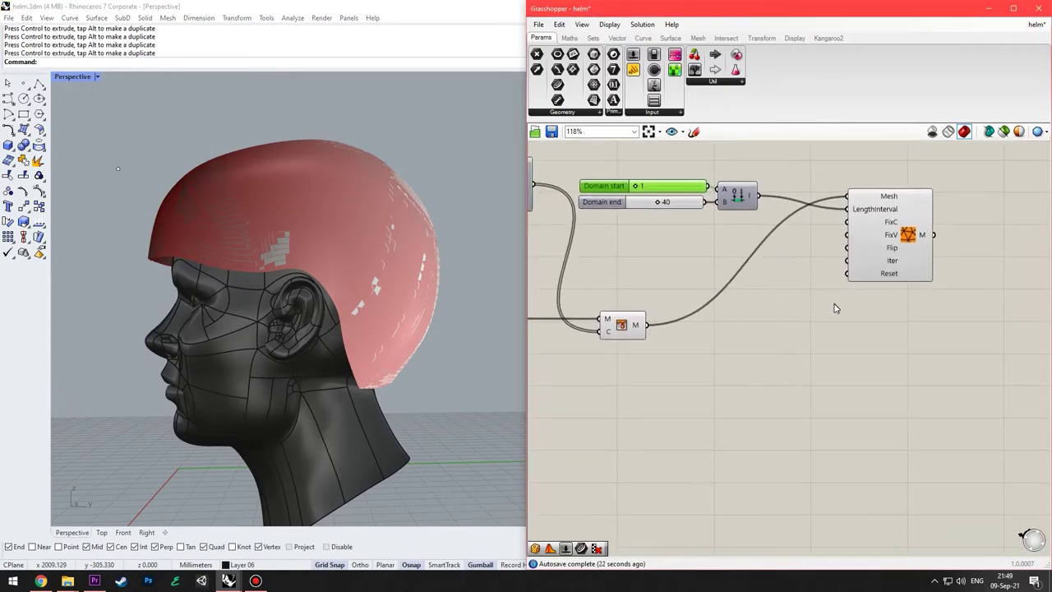
{"action": "right_click_drag", "start_coordinate": [812, 311], "coordinate": [846, 300]}
Move the domain sliders and Construct Domain below the mesh colouring component, and align the remeshing component with its output.
{"action": "scroll", "coordinate": [916, 273], "scroll_direction": "down", "scroll_amount": 2}
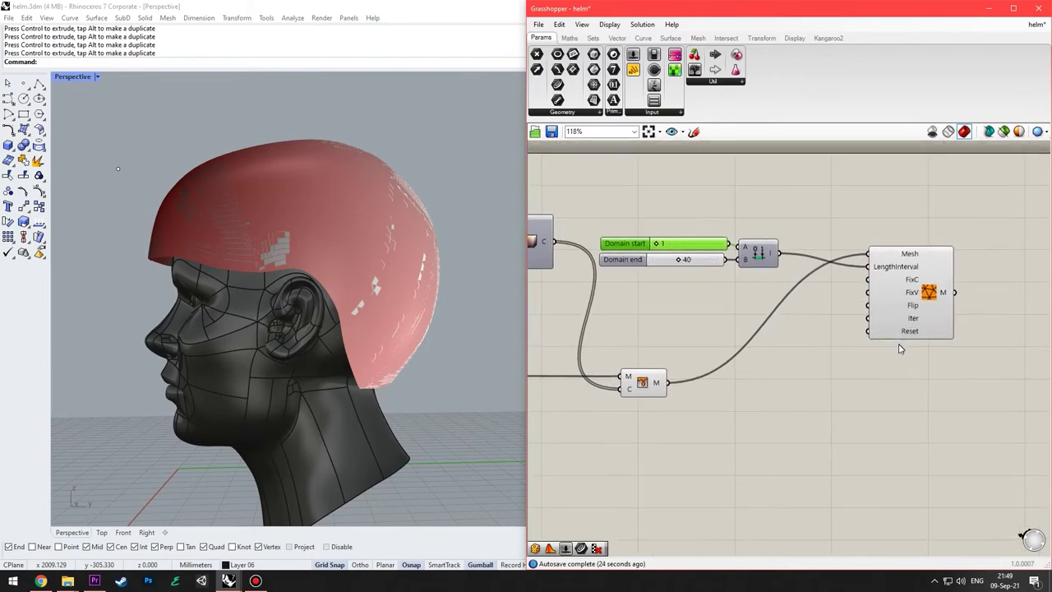
{"action": "left_click_drag", "start_coordinate": [777, 168], "coordinate": [672, 239]}
{"action": "left_click_drag", "start_coordinate": [765, 226], "coordinate": [764, 356]}
{"action": "left_click", "coordinate": [828, 391]}
{"action": "left_click_drag", "start_coordinate": [876, 228], "coordinate": [829, 345]}
{"action": "scroll", "coordinate": [871, 411], "scroll_direction": "up", "scroll_amount": 2}
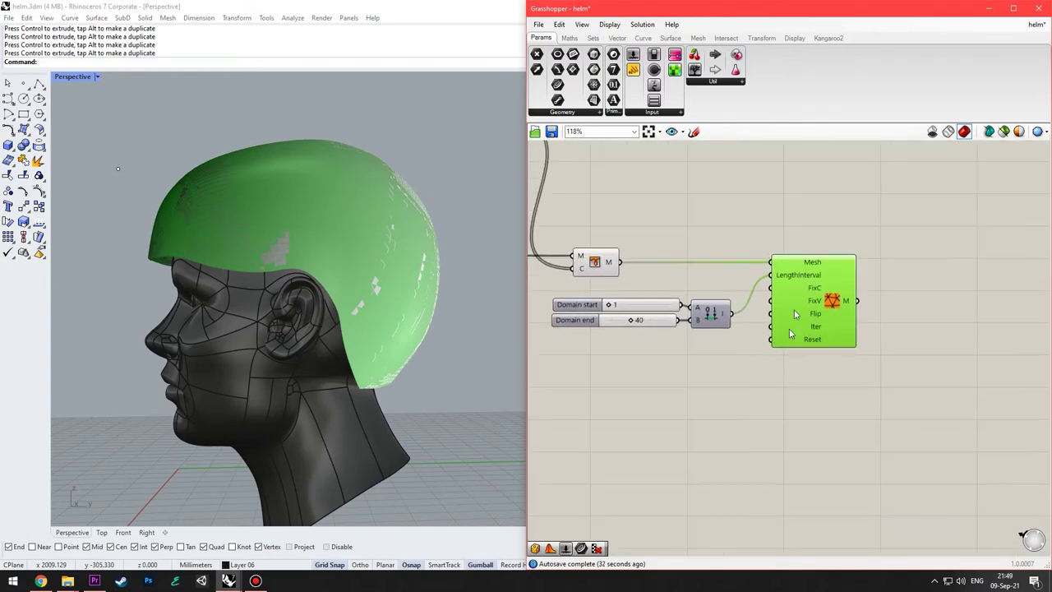
Tidy the spacing between the two domain sliders, the Construct Domain component and the remeshing component.
{"action": "right_click_drag", "start_coordinate": [795, 310], "coordinate": [836, 250]}
{"action": "left_click_drag", "start_coordinate": [748, 250], "coordinate": [777, 251]}
{"action": "left_click", "coordinate": [721, 222]}
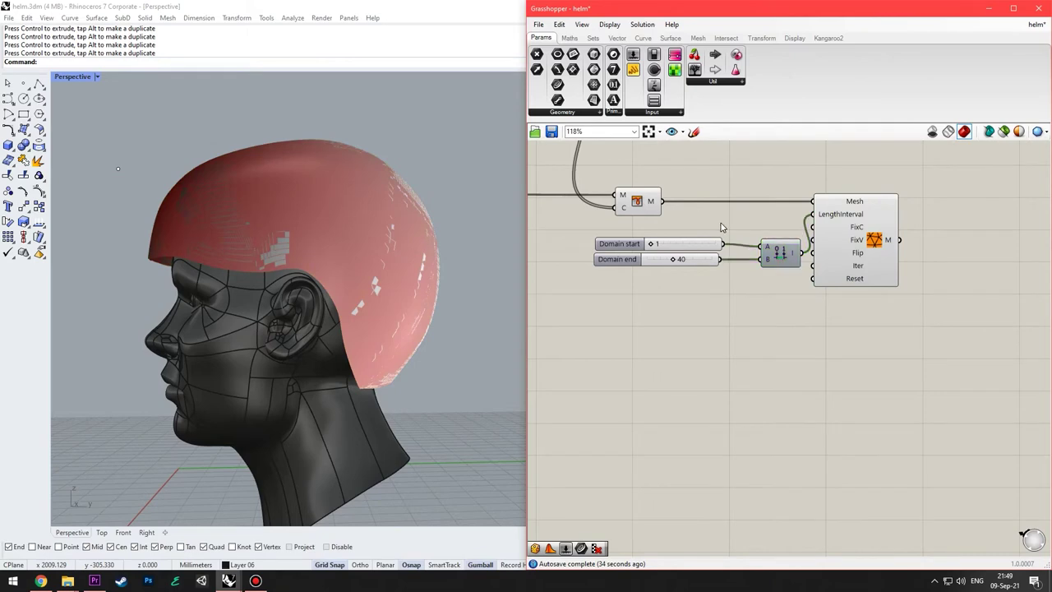
{"action": "left_click_drag", "start_coordinate": [721, 223], "coordinate": [658, 296]}
{"action": "left_click_drag", "start_coordinate": [705, 240], "coordinate": [733, 245]}
{"action": "left_click", "coordinate": [830, 362]}
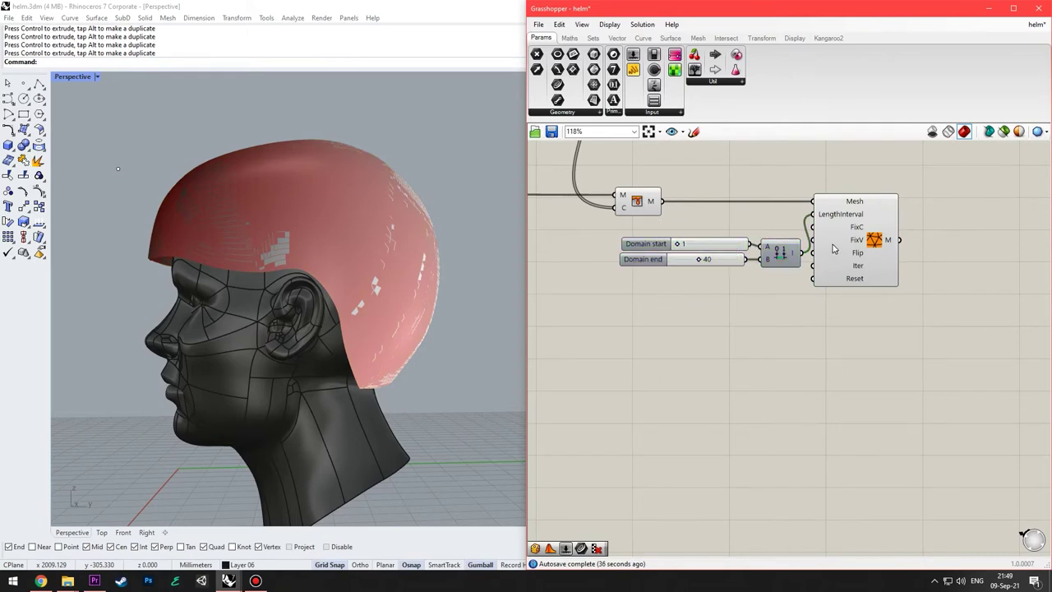
{"action": "scroll", "coordinate": [834, 249], "scroll_direction": "up", "scroll_amount": 2}
{"action": "right_click_drag", "start_coordinate": [814, 185], "coordinate": [756, 242]}
{"action": "right_click_drag", "start_coordinate": [783, 350], "coordinate": [804, 325]}
{"action": "right_click_drag", "start_coordinate": [885, 343], "coordinate": [811, 343]}
{"action": "left_click_drag", "start_coordinate": [728, 287], "coordinate": [748, 293]}
Read the description of the remeshing component's Iter input.
{"action": "right_click_drag", "start_coordinate": [733, 366], "coordinate": [799, 344]}
{"action": "left_click", "coordinate": [786, 352]}
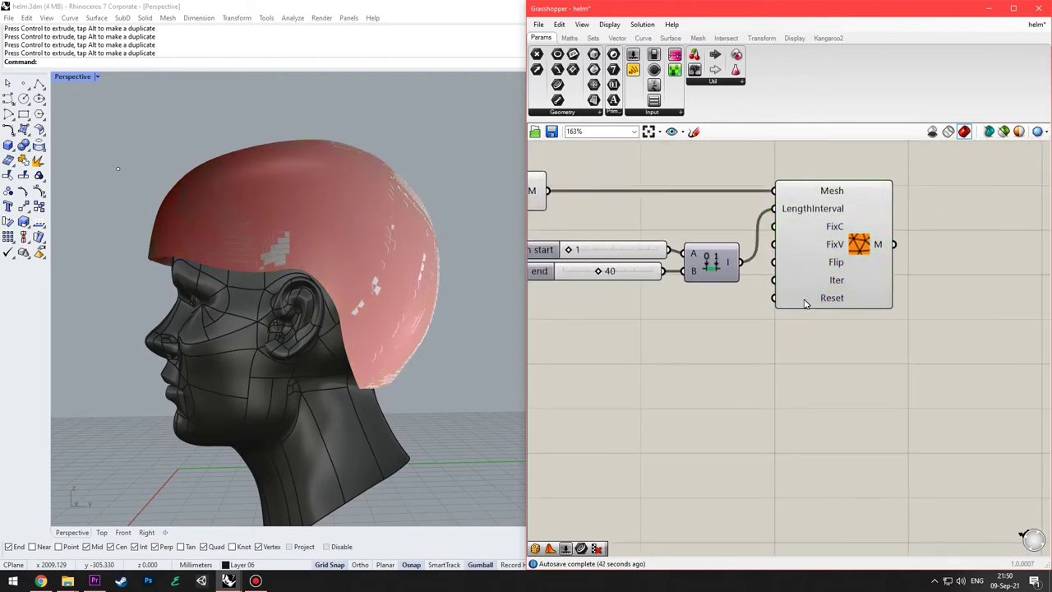
{"action": "scroll", "coordinate": [804, 303], "scroll_direction": "up", "scroll_amount": 2}
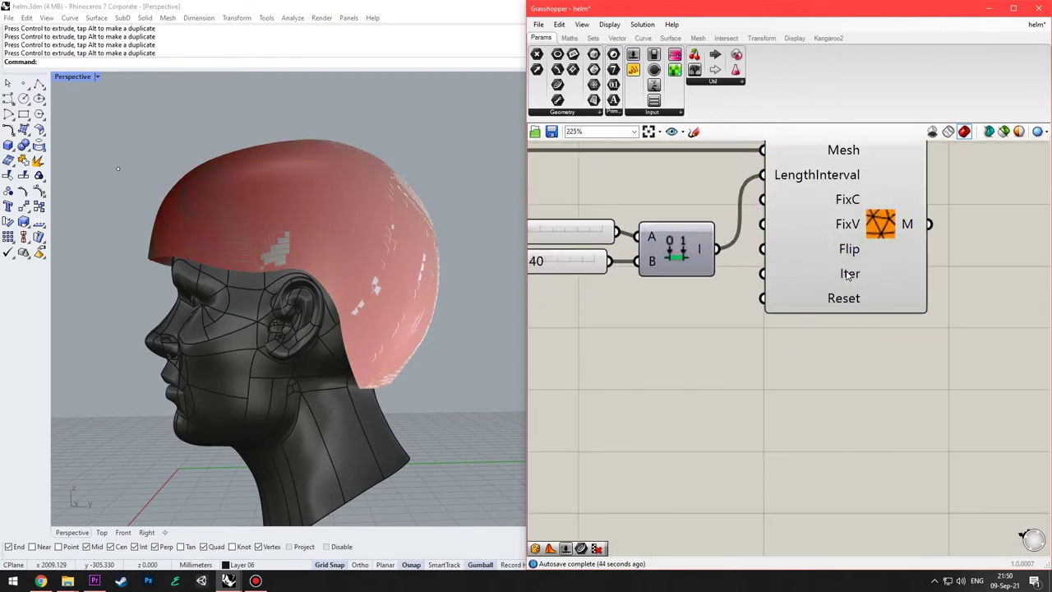
{"action": "mouse_move", "coordinate": [774, 280]}
{"action": "left_click", "coordinate": [786, 277]}
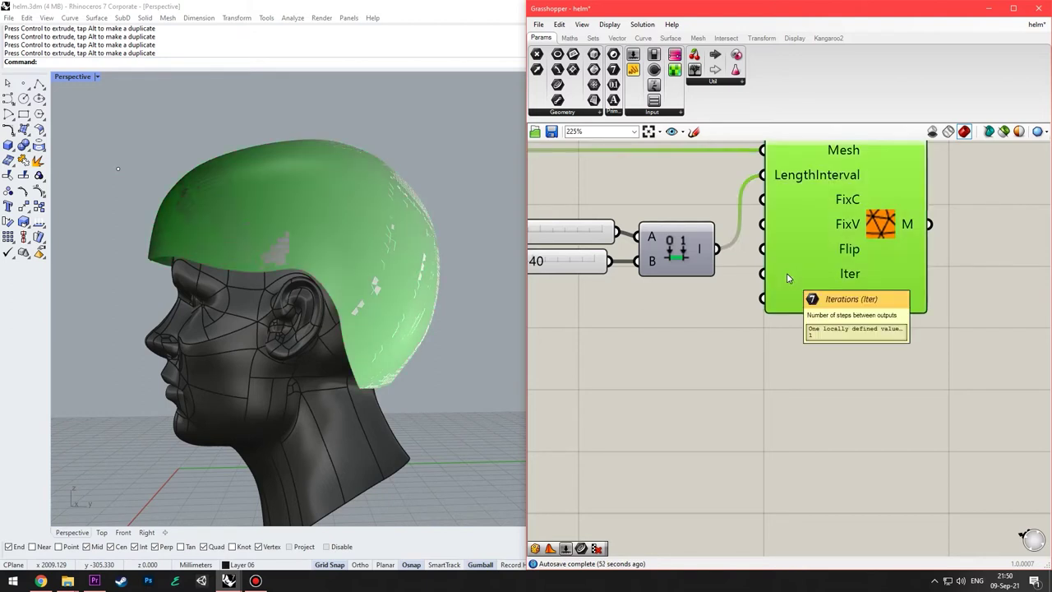
{"action": "left_click", "coordinate": [711, 369]}
{"action": "right_click_drag", "start_coordinate": [694, 357], "coordinate": [692, 372]}
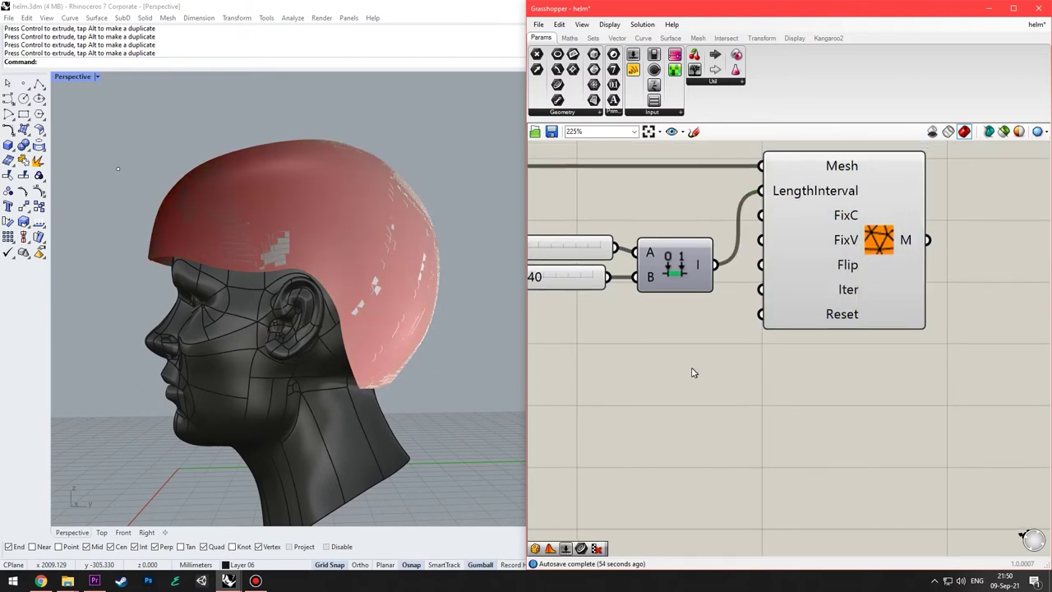
Add a Button component, connect it to the remeshing component's Reset input and place it below Construct Domain.
{"action": "double_click", "coordinate": [733, 374]}
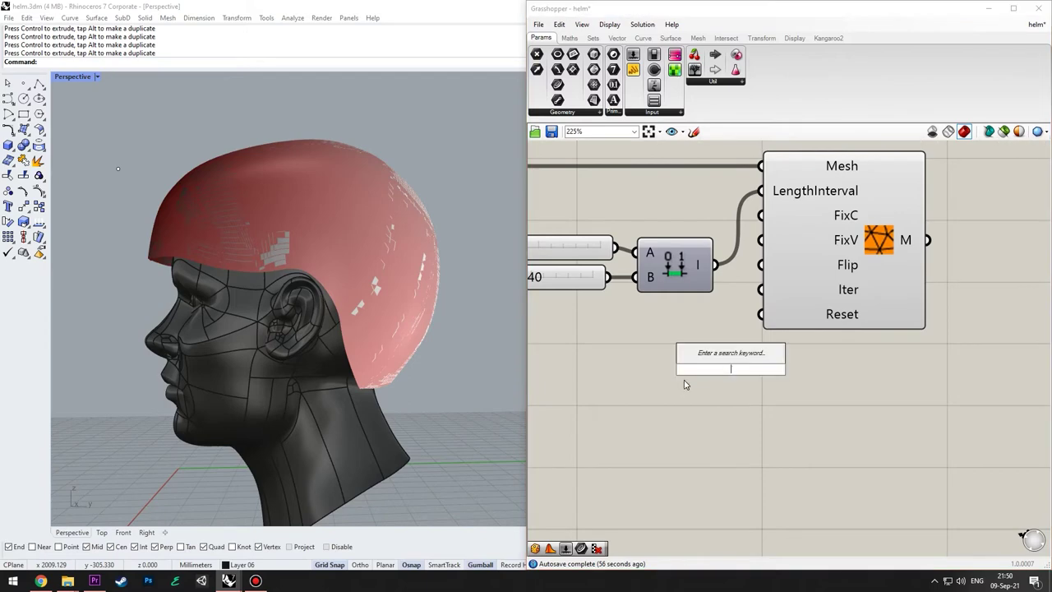
{"action": "type", "text": "button"}
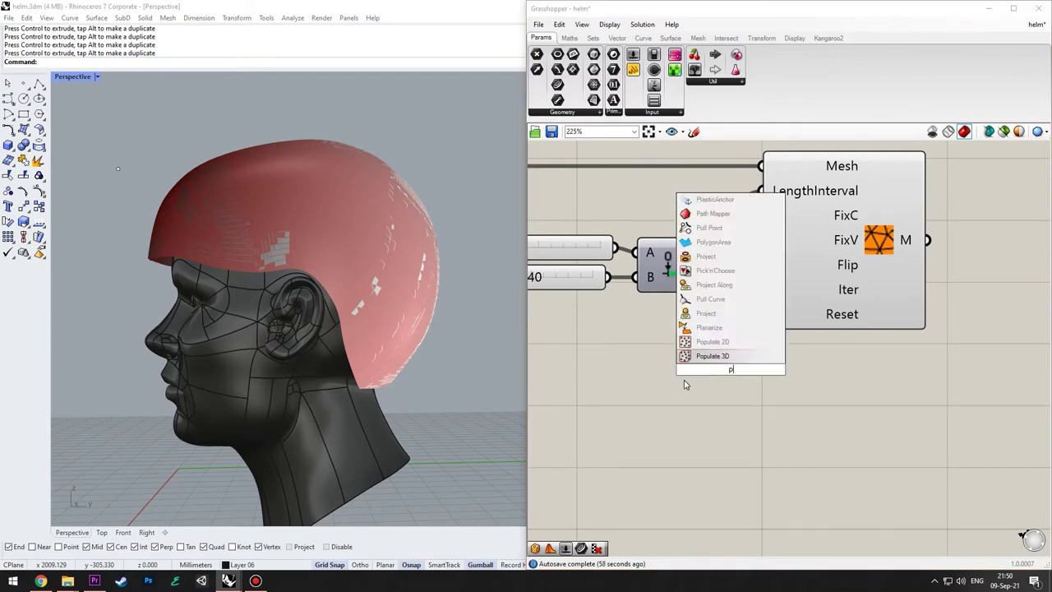
{"action": "key", "text": "Return"}
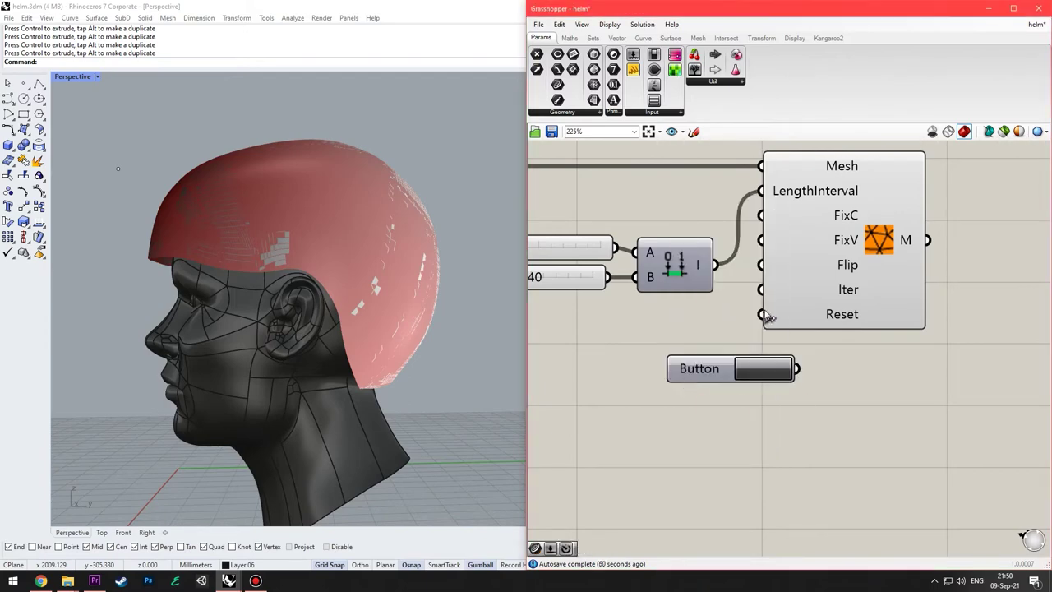
{"action": "left_click_drag", "start_coordinate": [762, 315], "coordinate": [767, 372]}
{"action": "left_click_drag", "start_coordinate": [700, 328], "coordinate": [655, 315]}
{"action": "left_click", "coordinate": [798, 406]}
{"action": "right_click_drag", "start_coordinate": [799, 409], "coordinate": [812, 365]}
{"action": "right_click_drag", "start_coordinate": [763, 261], "coordinate": [754, 314]}
{"action": "mouse_move", "coordinate": [812, 352]}
{"action": "right_mouse_down"}
{"action": "mouse_move", "coordinate": [808, 337]}
{"action": "mouse_move", "coordinate": [824, 328]}
{"action": "mouse_move", "coordinate": [830, 347]}
{"action": "right_mouse_up"}
Add a Trigger component and place it below the Button and the remeshing component.
{"action": "double_click", "coordinate": [790, 461]}
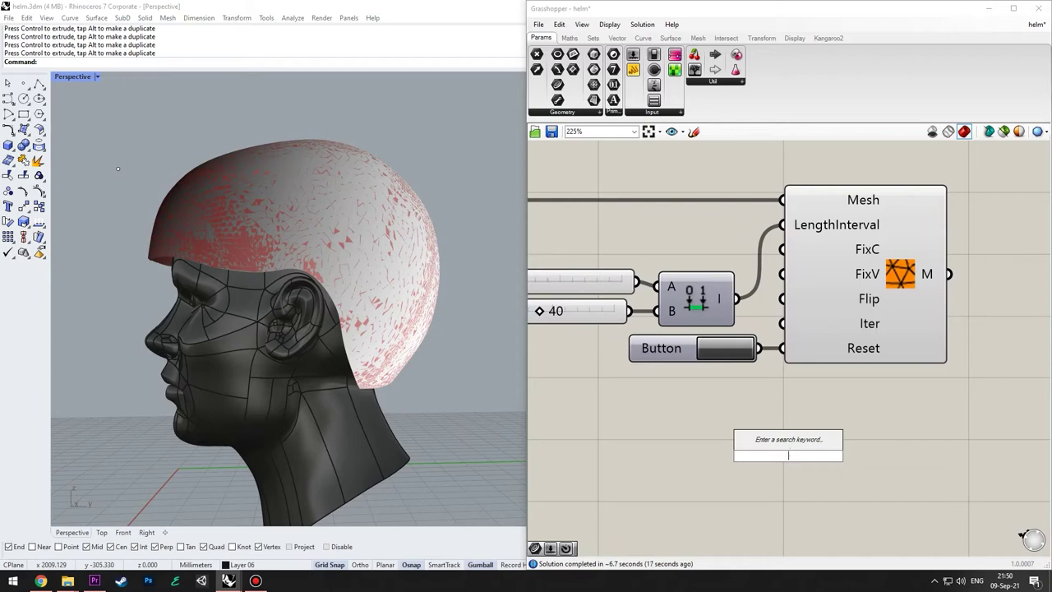
{"action": "type", "text": "timer"}
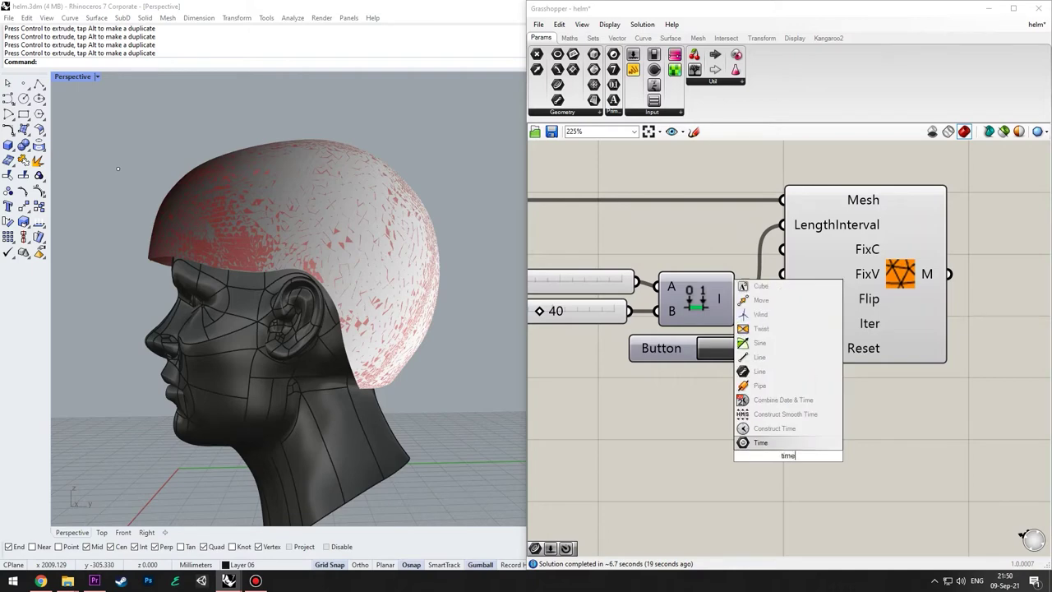
{"action": "key", "text": "BackSpace"}
{"action": "key", "text": "BackSpace"}
{"action": "key", "text": "BackSpace"}
{"action": "key", "text": "BackSpace"}
{"action": "key", "text": "BackSpace"}
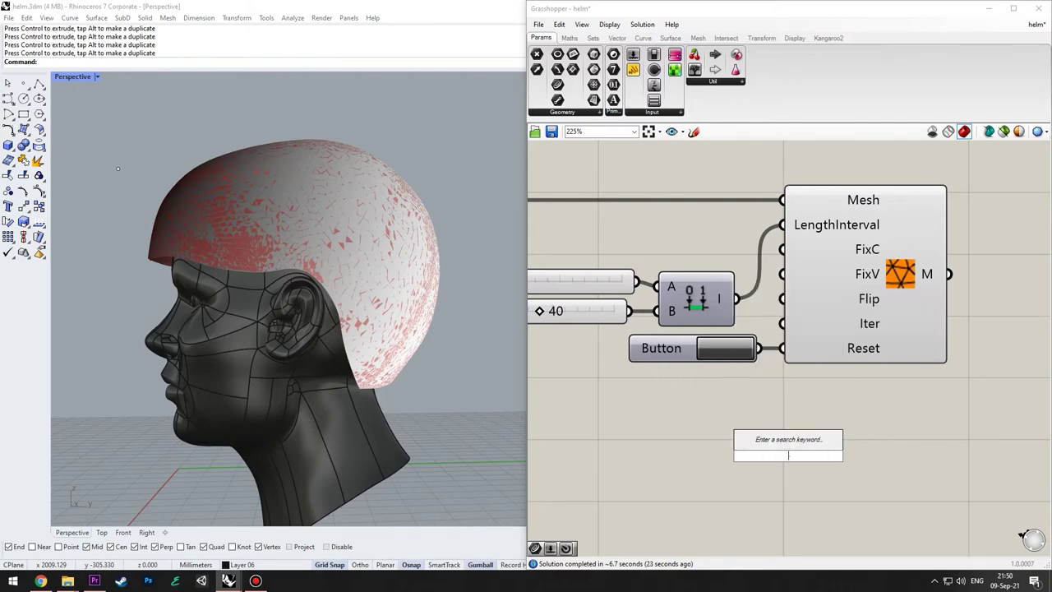
{"action": "type", "text": "trigg"}
{"action": "key", "text": "Return"}
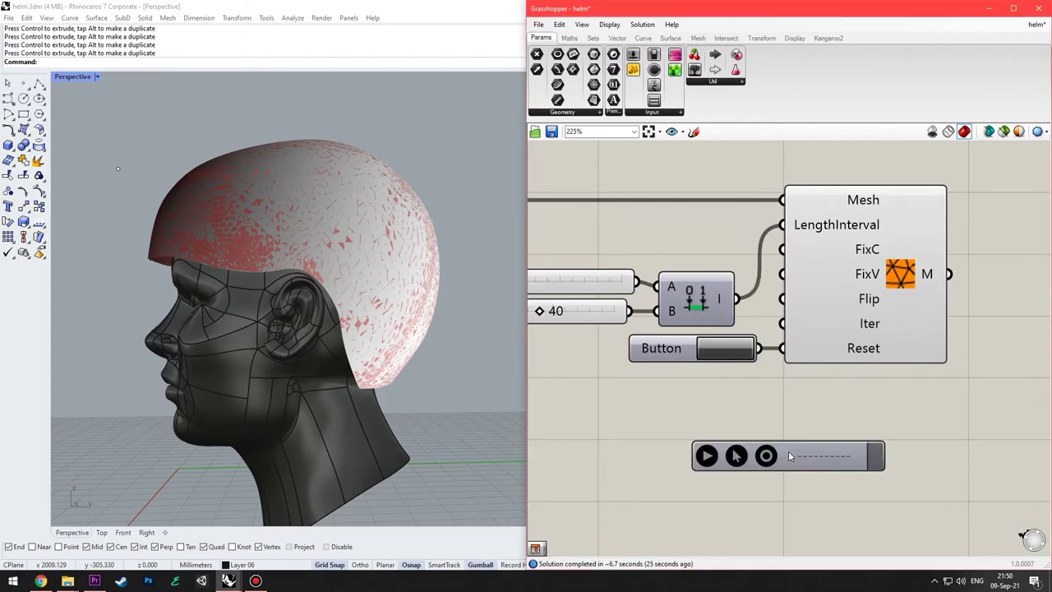
{"action": "scroll", "coordinate": [840, 464], "scroll_direction": "down", "scroll_amount": 3}
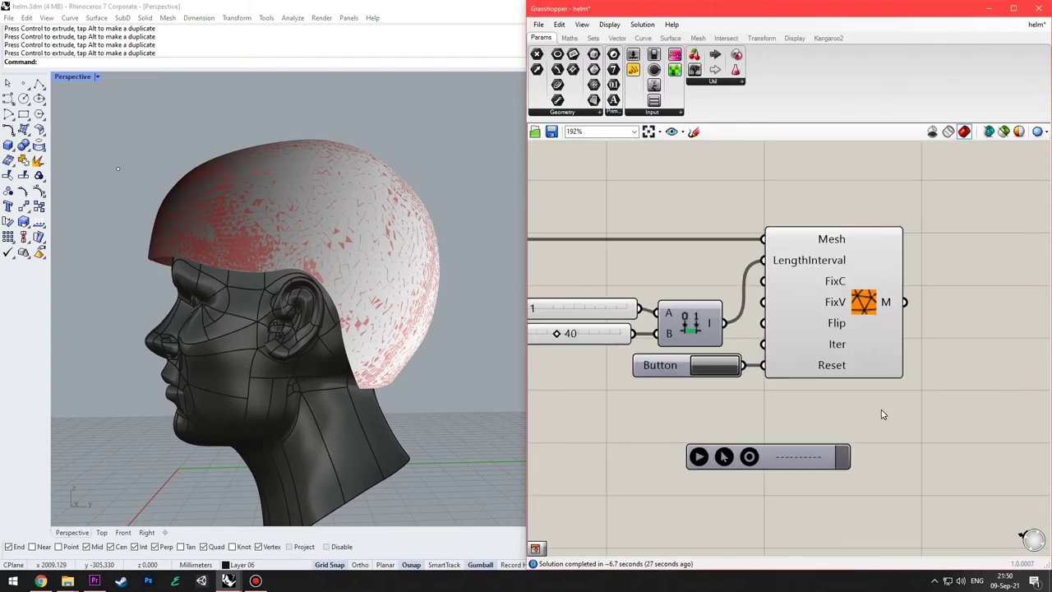
{"action": "left_click_drag", "start_coordinate": [676, 450], "coordinate": [627, 435]}
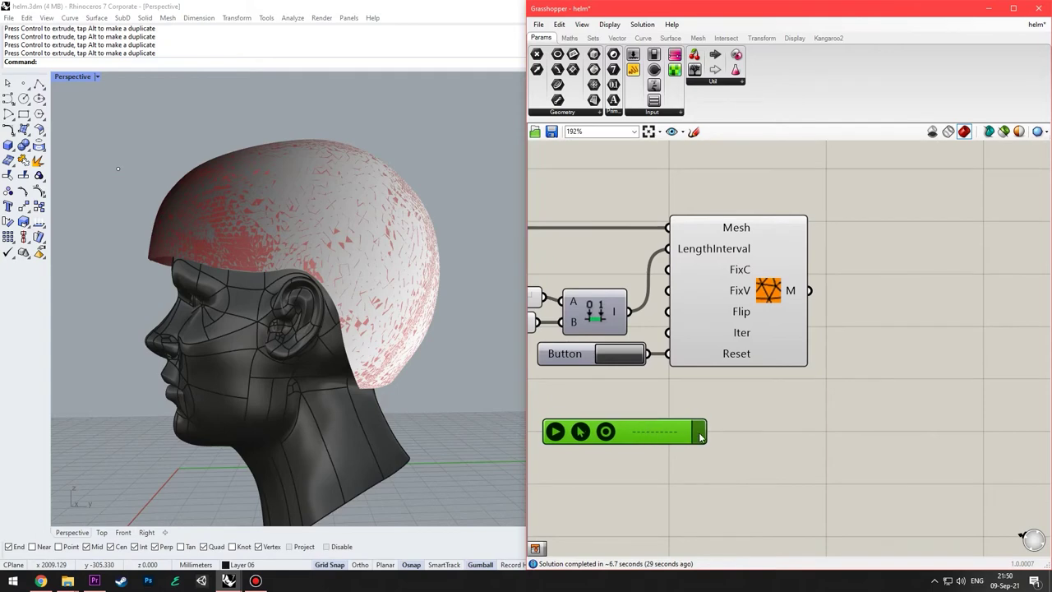
{"action": "right_click_drag", "start_coordinate": [885, 364], "coordinate": [806, 398]}
{"action": "left_click", "coordinate": [806, 398]}
Add a Custom Preview component beyond the remeshing component's output and duplicate it below.
{"action": "mouse_move", "coordinate": [782, 340]}
{"action": "right_mouse_down"}
{"action": "mouse_move", "coordinate": [772, 326]}
{"action": "mouse_move", "coordinate": [796, 332]}
{"action": "right_mouse_up"}
{"action": "right_click_drag", "start_coordinate": [664, 313], "coordinate": [709, 331]}
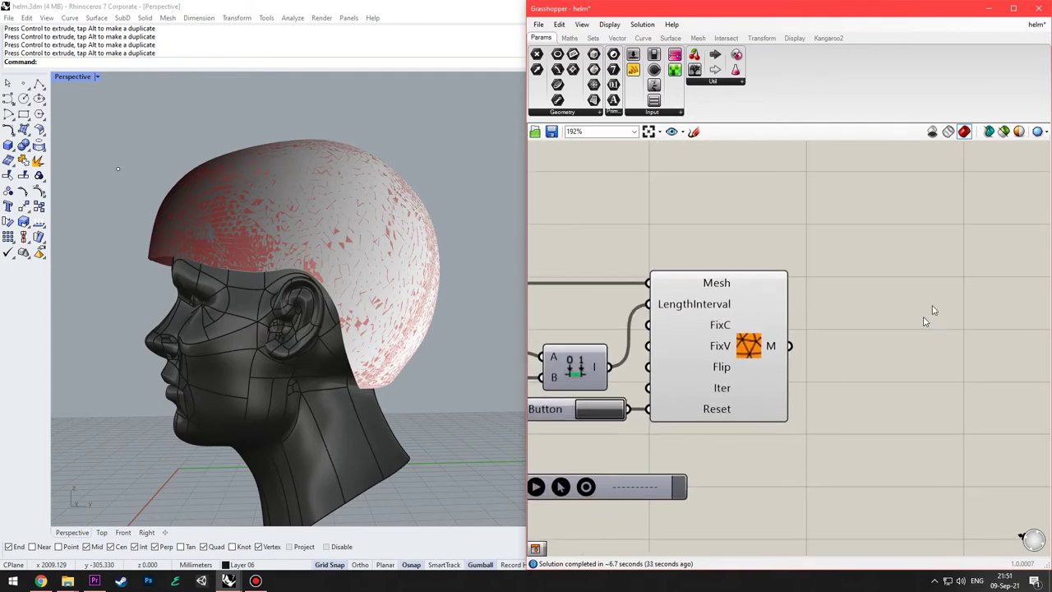
{"action": "right_click_drag", "start_coordinate": [904, 298], "coordinate": [774, 280]}
{"action": "right_click_drag", "start_coordinate": [656, 355], "coordinate": [725, 349]}
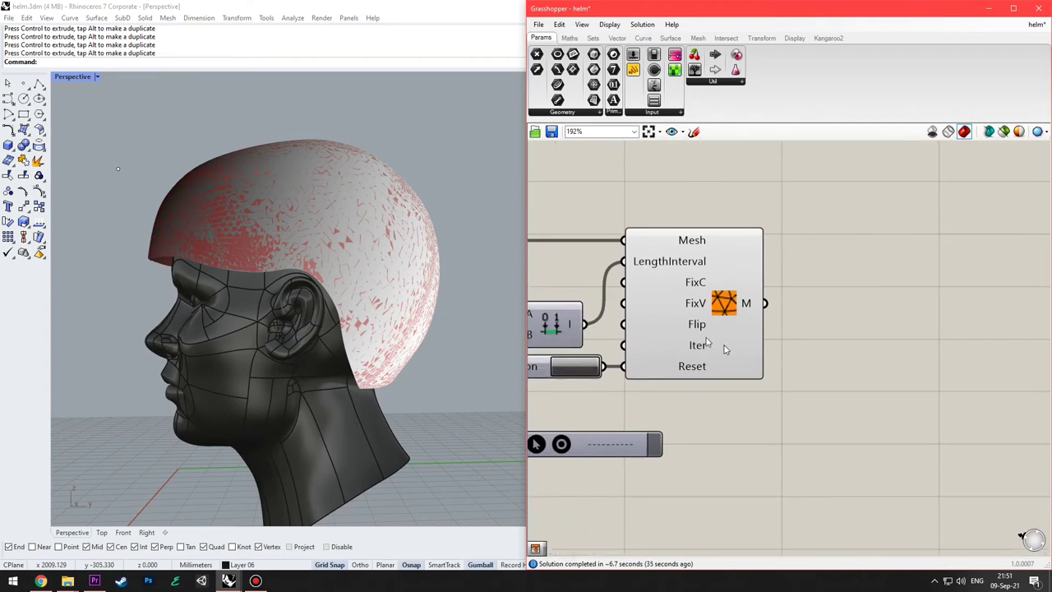
{"action": "mouse_move", "coordinate": [756, 298]}
{"action": "right_mouse_down"}
{"action": "mouse_move", "coordinate": [693, 288]}
{"action": "mouse_move", "coordinate": [758, 316]}
{"action": "right_mouse_up"}
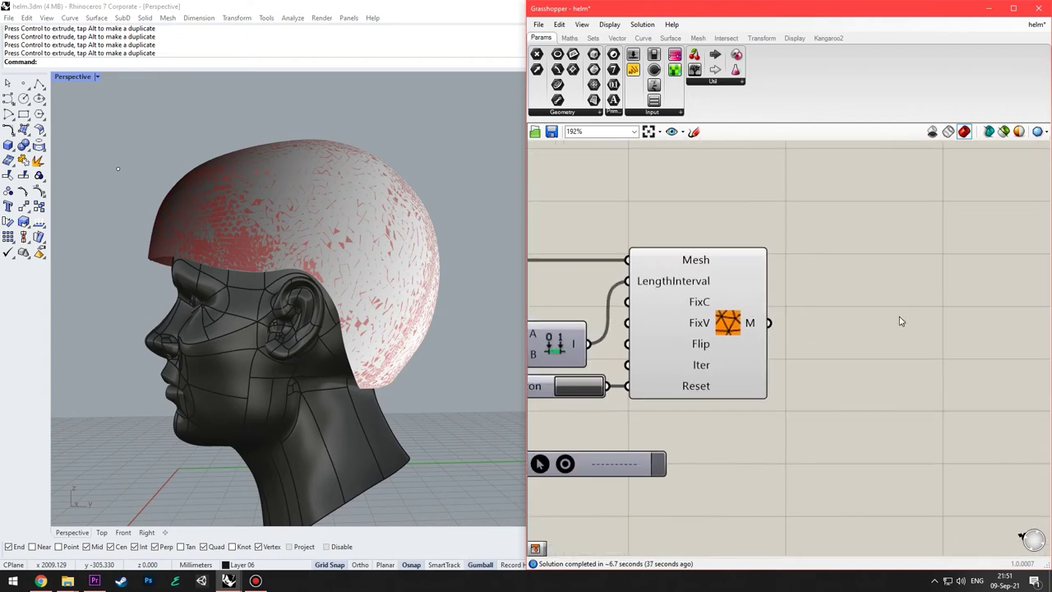
{"action": "double_click", "coordinate": [899, 320]}
{"action": "type", "text": "cust"}
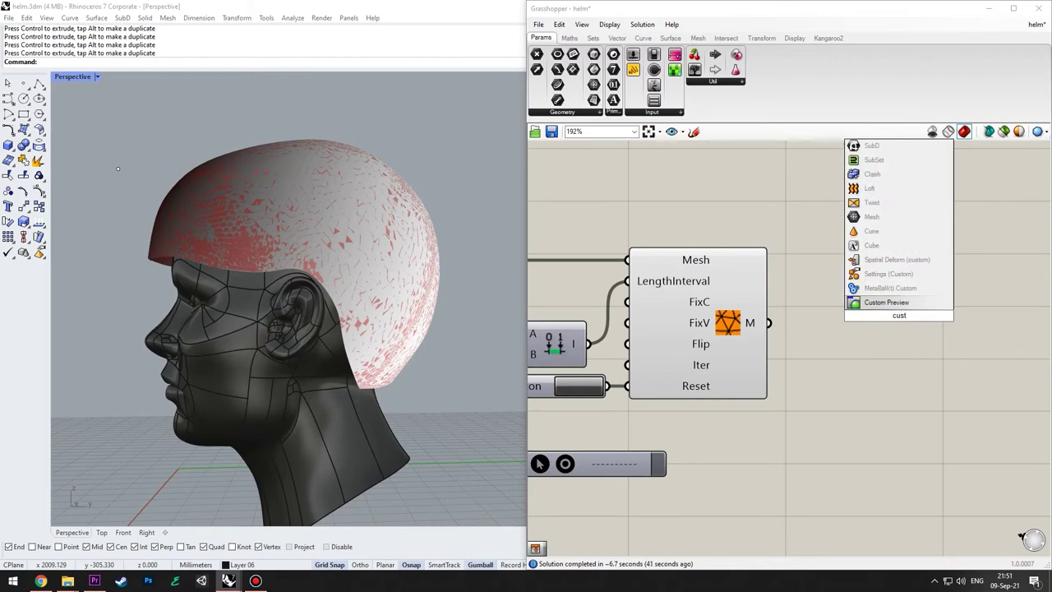
{"action": "key", "text": "Return"}
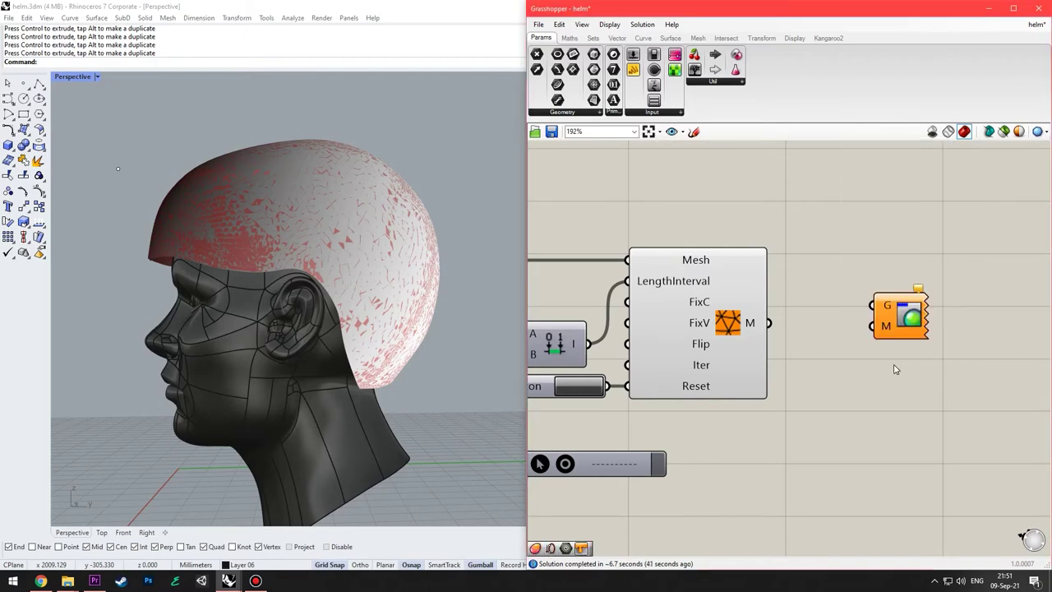
{"action": "double_click", "coordinate": [929, 269]}
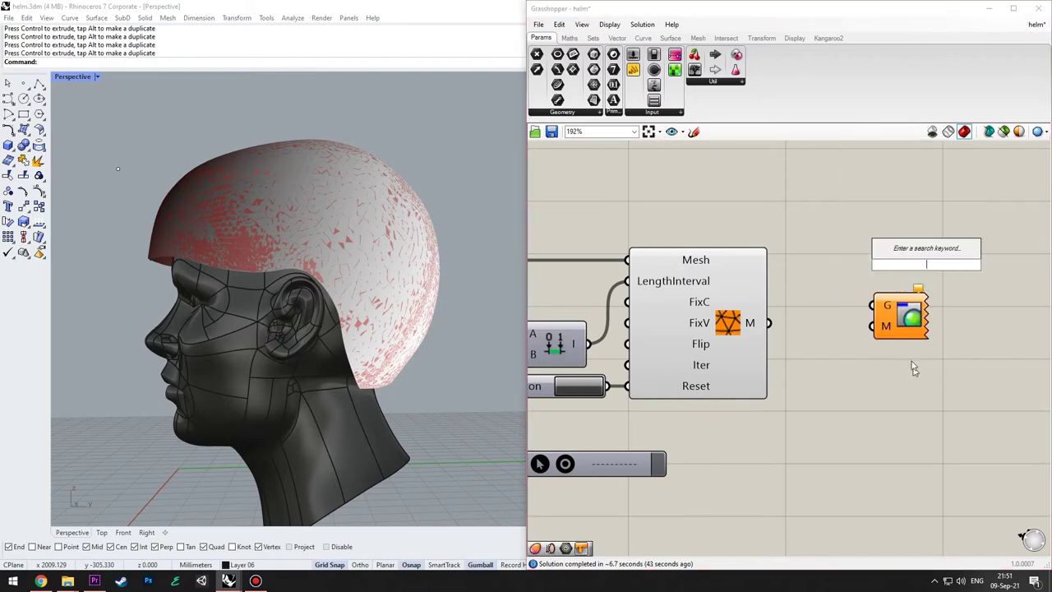
{"action": "left_click_drag", "start_coordinate": [914, 318], "coordinate": [950, 384]}
{"action": "right_click_drag", "start_coordinate": [862, 348], "coordinate": [806, 356]}
{"action": "left_click", "coordinate": [806, 357]}
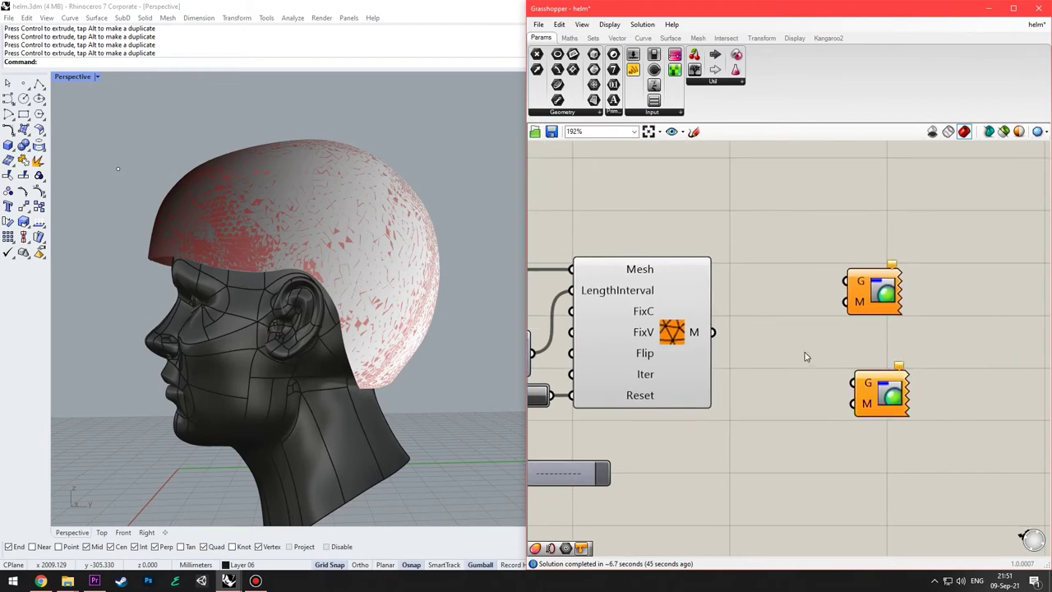
Add a Mesh parameter fed by the remeshing component's output and connect it to the lower Custom Preview's geometry input.
{"action": "double_click", "coordinate": [773, 355]}
{"action": "type", "text": "mes"}
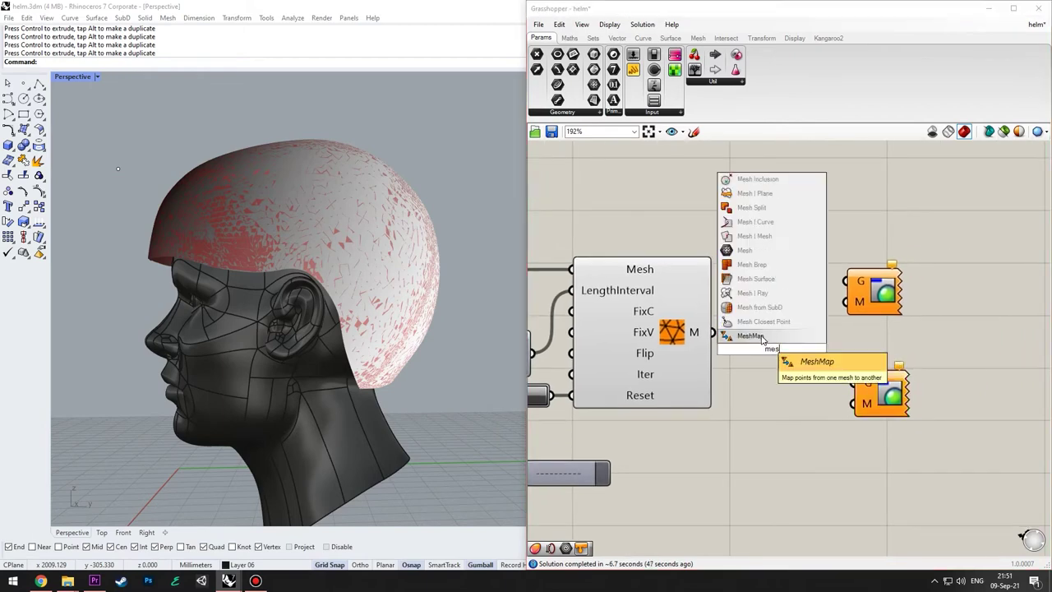
{"action": "left_click", "coordinate": [745, 251]}
{"action": "left_click_drag", "start_coordinate": [748, 353], "coordinate": [713, 332]}
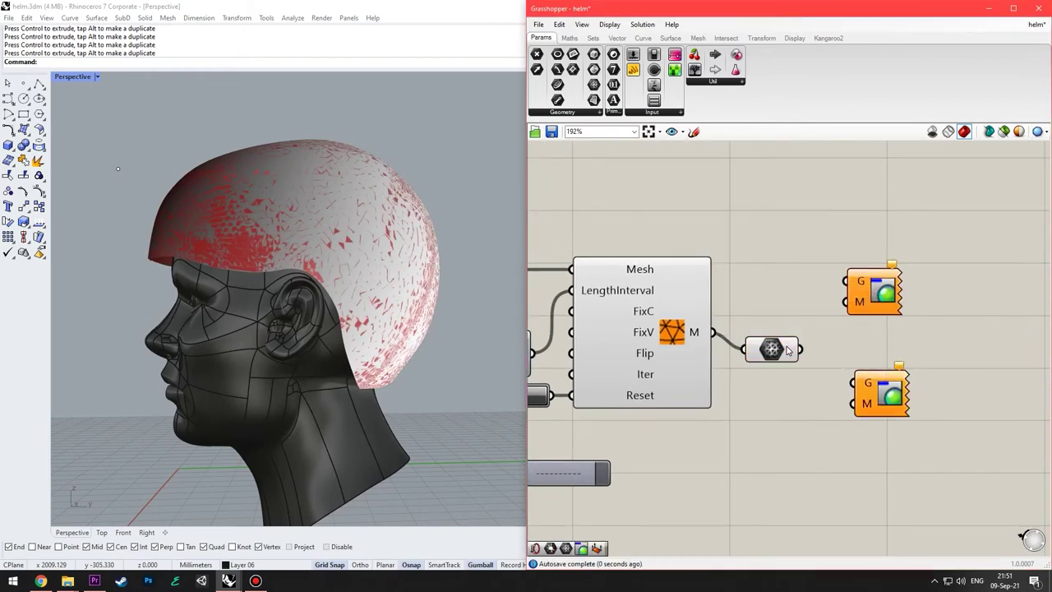
{"action": "left_click_drag", "start_coordinate": [800, 350], "coordinate": [853, 403]}
{"action": "left_click_drag", "start_coordinate": [776, 352], "coordinate": [784, 386]}
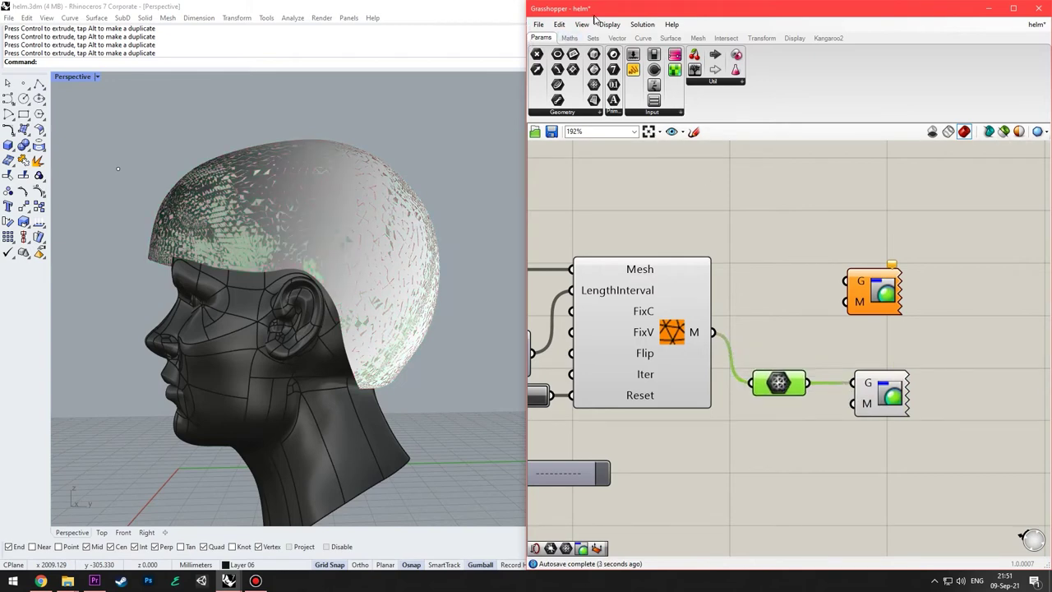
Add Face Boundaries fed by the remeshed output and connect its boundaries to the upper Custom Preview's geometry input.
{"action": "left_click", "coordinate": [569, 39]}
{"action": "left_click", "coordinate": [593, 38]}
{"action": "left_click", "coordinate": [617, 39]}
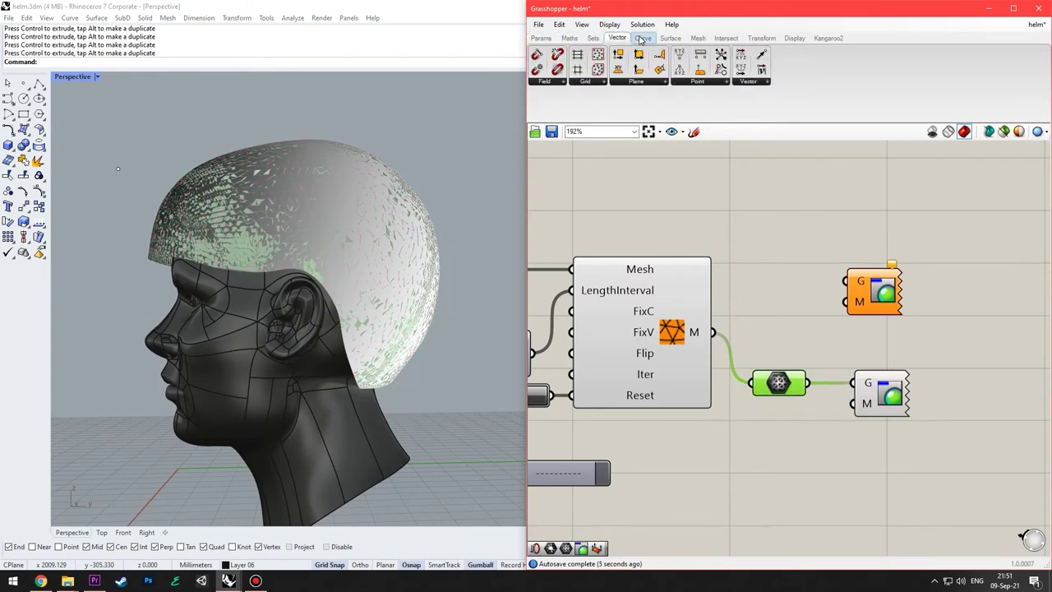
{"action": "left_click", "coordinate": [642, 39]}
{"action": "left_click", "coordinate": [698, 39]}
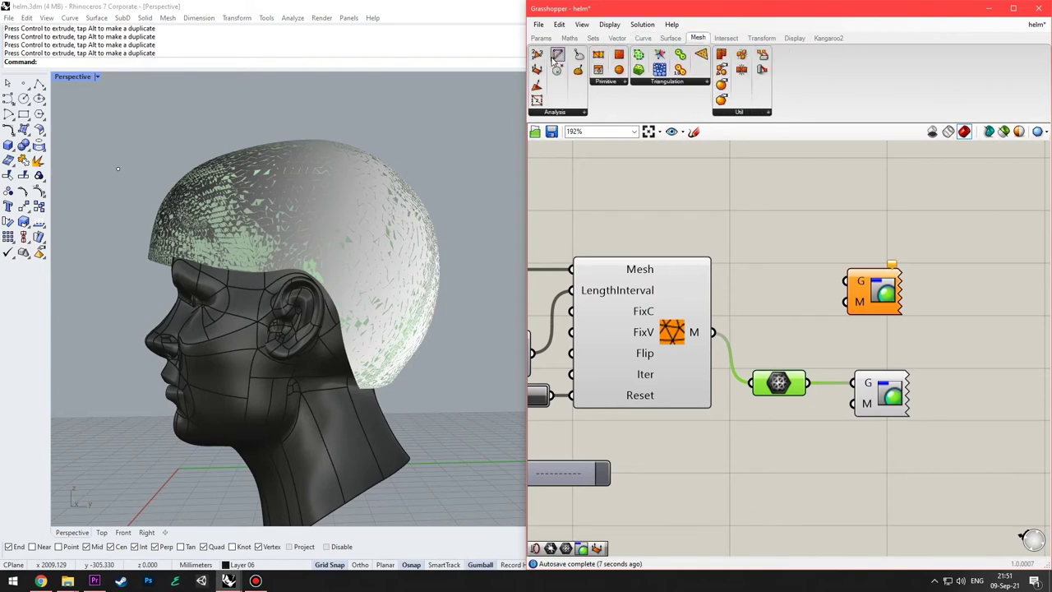
{"action": "left_click_drag", "start_coordinate": [557, 54], "coordinate": [715, 332]}
{"action": "mouse_move", "coordinate": [801, 300]}
{"action": "left_mouse_down"}
{"action": "mouse_move", "coordinate": [783, 301]}
{"action": "mouse_move", "coordinate": [848, 282]}
{"action": "mouse_move", "coordinate": [902, 300]}
{"action": "left_mouse_up"}
{"action": "left_click", "coordinate": [809, 351]}
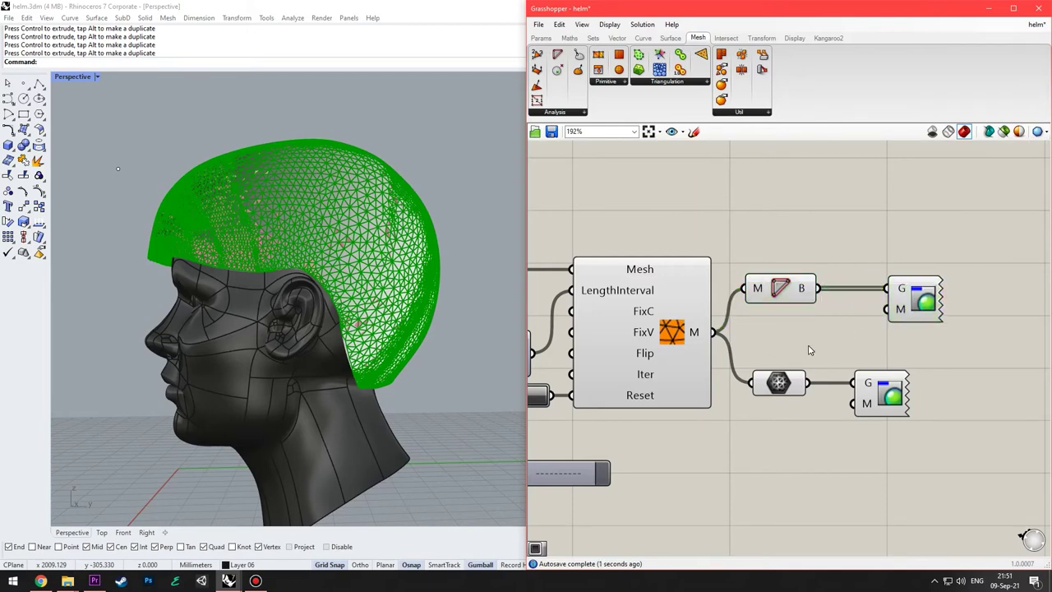
Add a Colour Swatch, set it to black and connect it to the upper Custom Preview's material input.
{"action": "double_click", "coordinate": [809, 351]}
{"action": "type", "text": "swatch"}
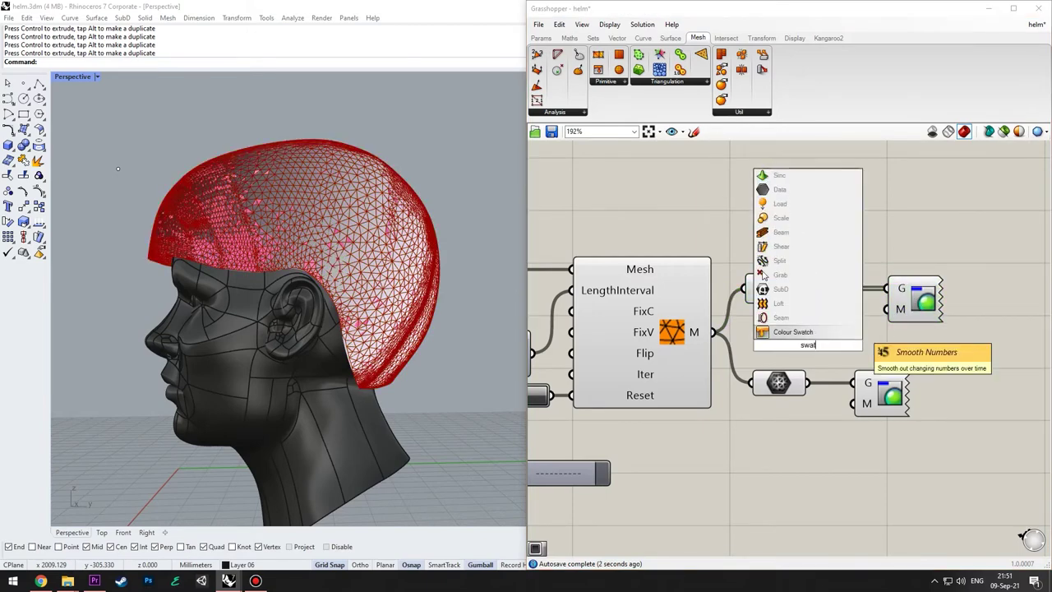
{"action": "key", "text": "Return"}
{"action": "left_click", "coordinate": [832, 348]}
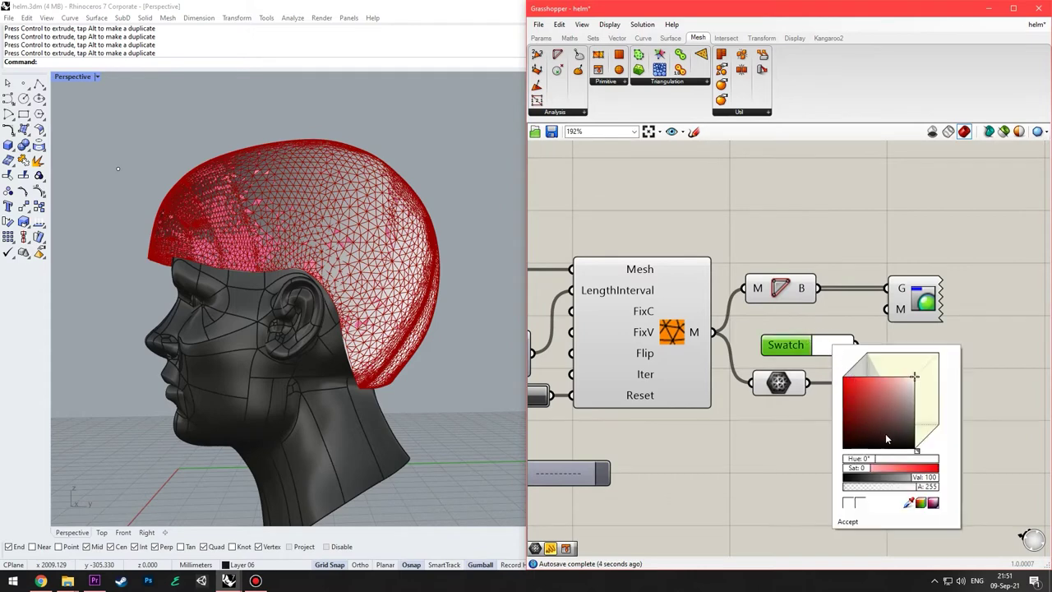
{"action": "left_click_drag", "start_coordinate": [887, 439], "coordinate": [827, 457]}
{"action": "left_click", "coordinate": [840, 316]}
{"action": "left_click_drag", "start_coordinate": [856, 345], "coordinate": [883, 313]}
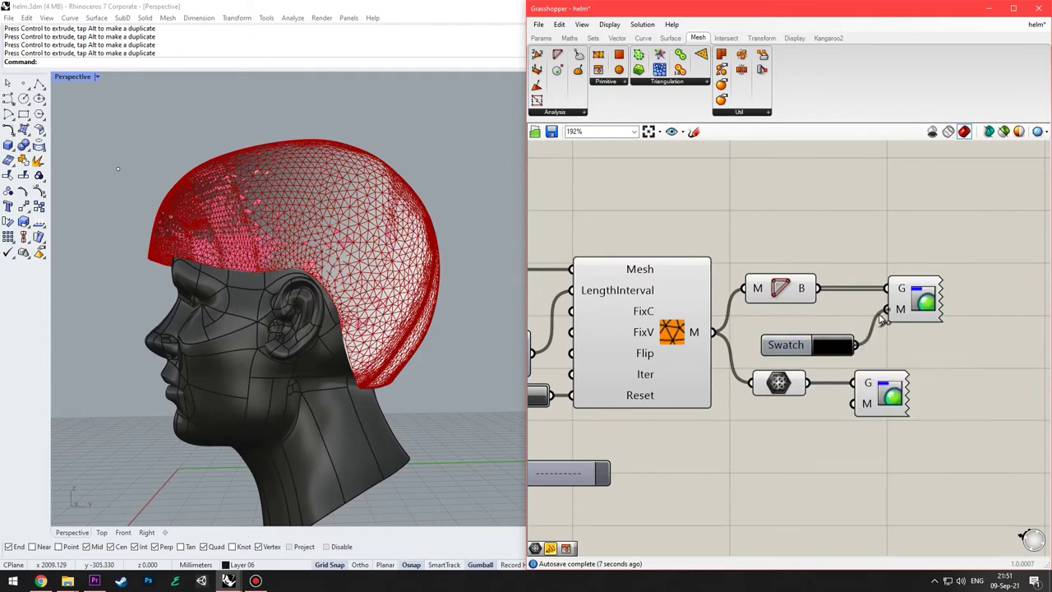
Duplicate the black swatch, set the copy to mint green and connect it to the lower Custom Preview's material input.
{"action": "mouse_move", "coordinate": [794, 347]}
{"action": "left_mouse_down"}
{"action": "mouse_move", "coordinate": [791, 410]}
{"action": "mouse_move", "coordinate": [819, 418]}
{"action": "mouse_move", "coordinate": [856, 404]}
{"action": "left_mouse_up"}
{"action": "left_click", "coordinate": [820, 419]}
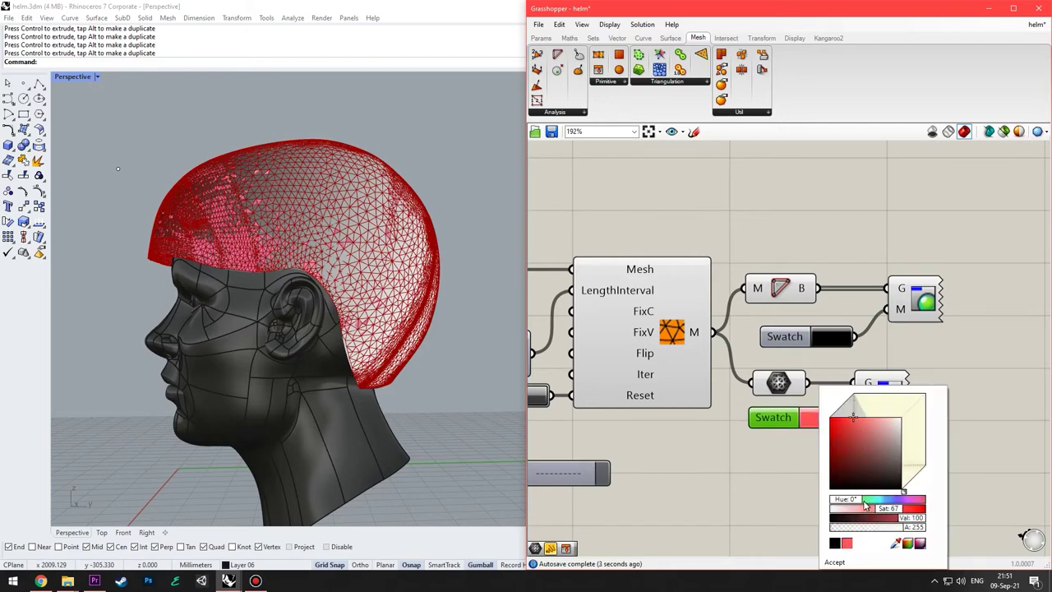
{"action": "left_click_drag", "start_coordinate": [852, 497], "coordinate": [879, 510]}
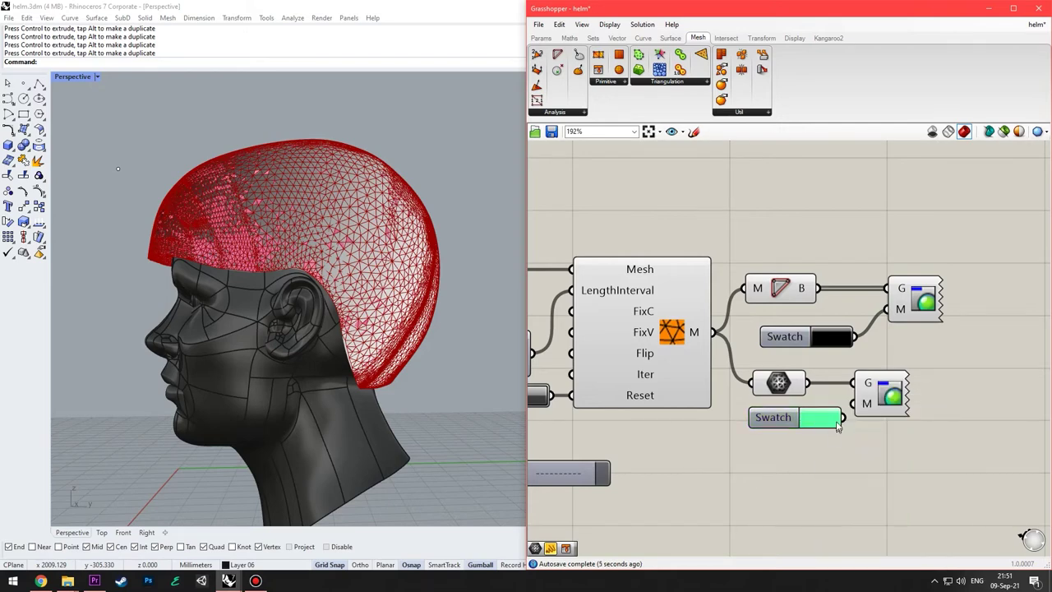
{"action": "left_click_drag", "start_coordinate": [841, 417], "coordinate": [855, 403]}
{"action": "key", "text": "ctrl+z"}
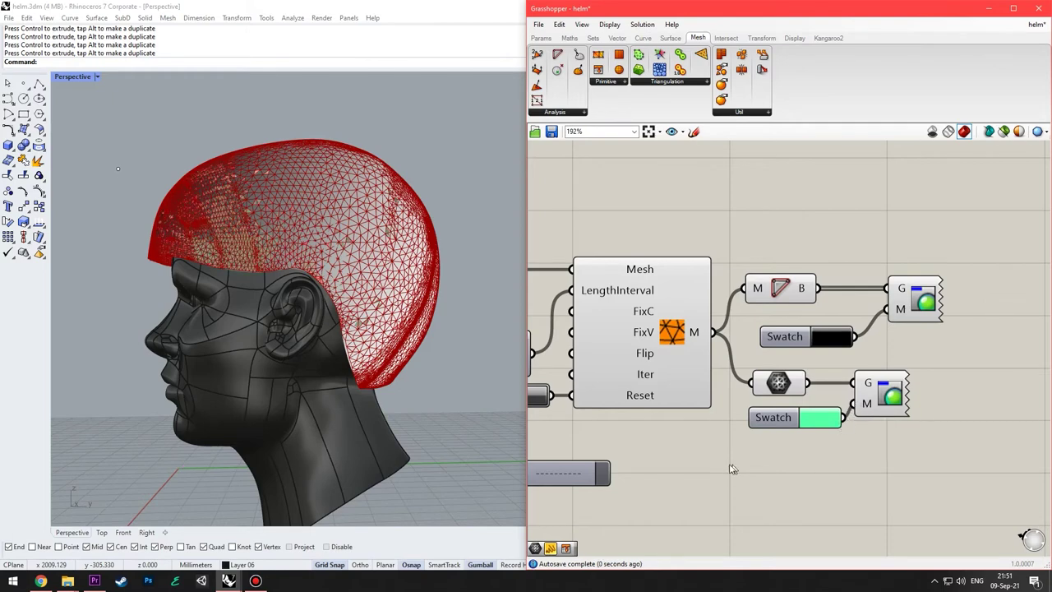
Turn off the preview of the remeshing, Face Boundaries and Mesh components, leaving the Custom Previews on.
{"action": "right_click_drag", "start_coordinate": [730, 465], "coordinate": [762, 435]}
{"action": "scroll", "coordinate": [796, 251], "scroll_direction": "down", "scroll_amount": 1}
{"action": "right_click_drag", "start_coordinate": [797, 250], "coordinate": [838, 246]}
{"action": "left_click_drag", "start_coordinate": [888, 193], "coordinate": [615, 378]}
{"action": "right_click", "coordinate": [729, 185]}
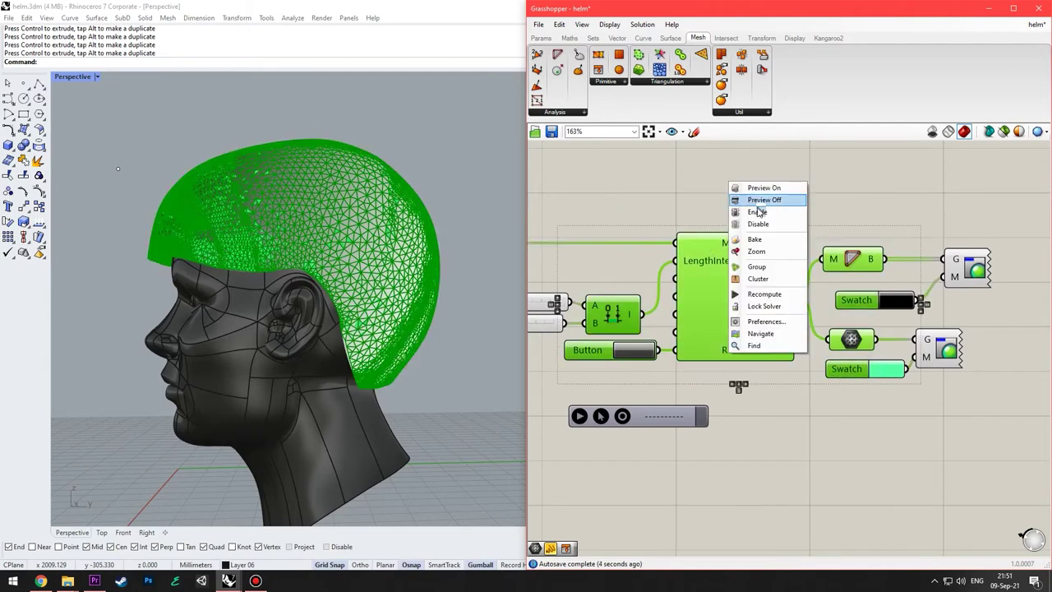
{"action": "left_click", "coordinate": [757, 204]}
{"action": "right_click_drag", "start_coordinate": [888, 239], "coordinate": [653, 251]}
{"action": "left_click", "coordinate": [703, 230]}
Turn off the preview of the mesh colouring component that feeds the remeshing component.
{"action": "right_click_drag", "start_coordinate": [432, 238], "coordinate": [456, 258]}
{"action": "right_click_drag", "start_coordinate": [318, 320], "coordinate": [355, 338], "text": "shift"}
{"action": "right_click_drag", "start_coordinate": [743, 348], "coordinate": [1050, 393]}
{"action": "scroll", "coordinate": [963, 345], "scroll_direction": "down", "scroll_amount": 3}
{"action": "left_click_drag", "start_coordinate": [785, 245], "coordinate": [520, 391]}
{"action": "right_click", "coordinate": [751, 254]}
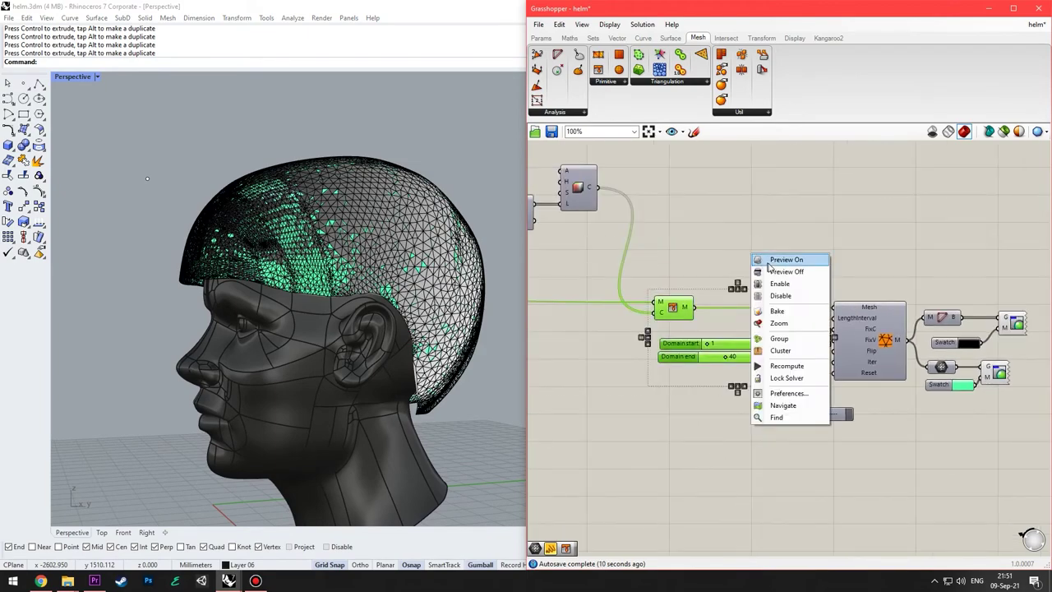
{"action": "left_click", "coordinate": [768, 261]}
Examine the coloured helmet remesh together with the remeshing component and the Domain start slider that drives its lengths.
{"action": "right_click_drag", "start_coordinate": [749, 266], "coordinate": [763, 284]}
{"action": "mouse_move", "coordinate": [317, 284]}
{"action": "right_mouse_down"}
{"action": "mouse_move", "coordinate": [369, 307]}
{"action": "mouse_move", "coordinate": [375, 338]}
{"action": "mouse_move", "coordinate": [320, 267]}
{"action": "right_mouse_up"}
{"action": "scroll", "coordinate": [829, 345], "scroll_direction": "down", "scroll_amount": 2}
{"action": "right_click_drag", "start_coordinate": [597, 286], "coordinate": [782, 250]}
{"action": "right_click_drag", "start_coordinate": [384, 291], "coordinate": [206, 261]}
{"action": "right_click_drag", "start_coordinate": [413, 215], "coordinate": [429, 262]}
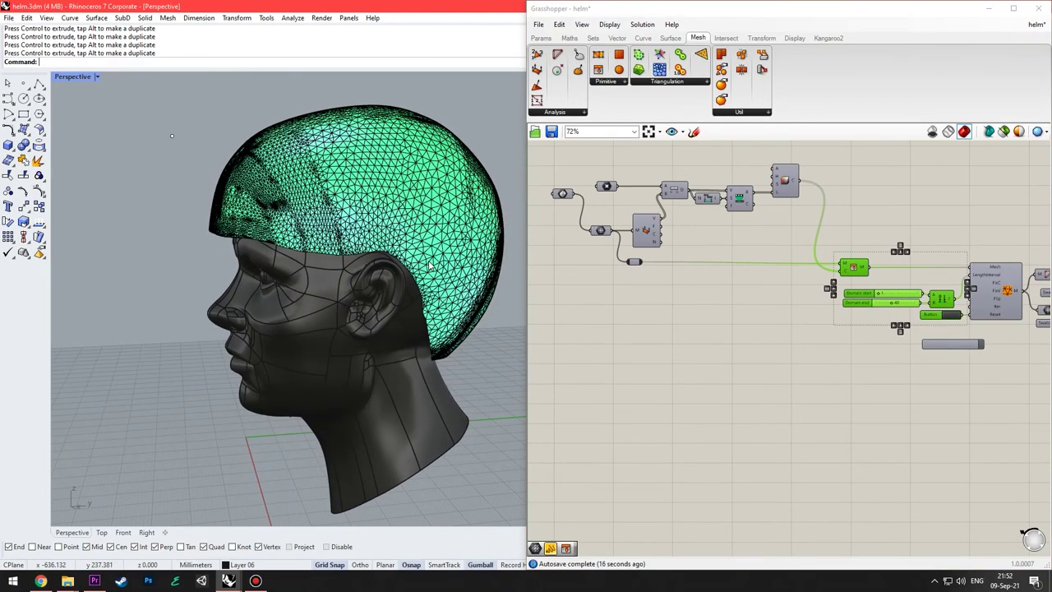
{"action": "right_click_drag", "start_coordinate": [934, 336], "coordinate": [809, 319]}
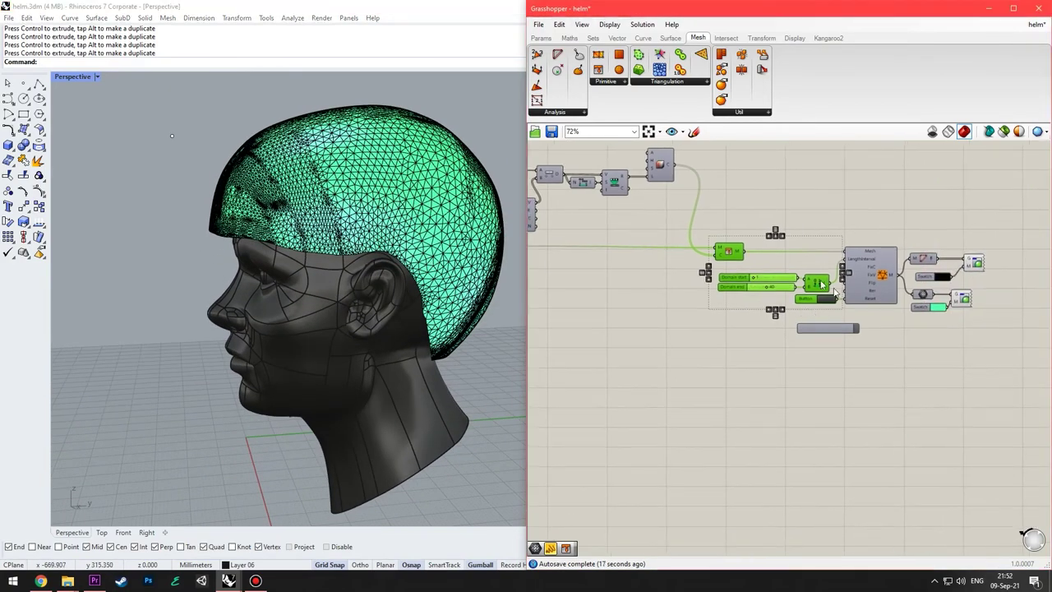
{"action": "left_click", "coordinate": [861, 251]}
{"action": "scroll", "coordinate": [861, 251], "scroll_direction": "up", "scroll_amount": 4}
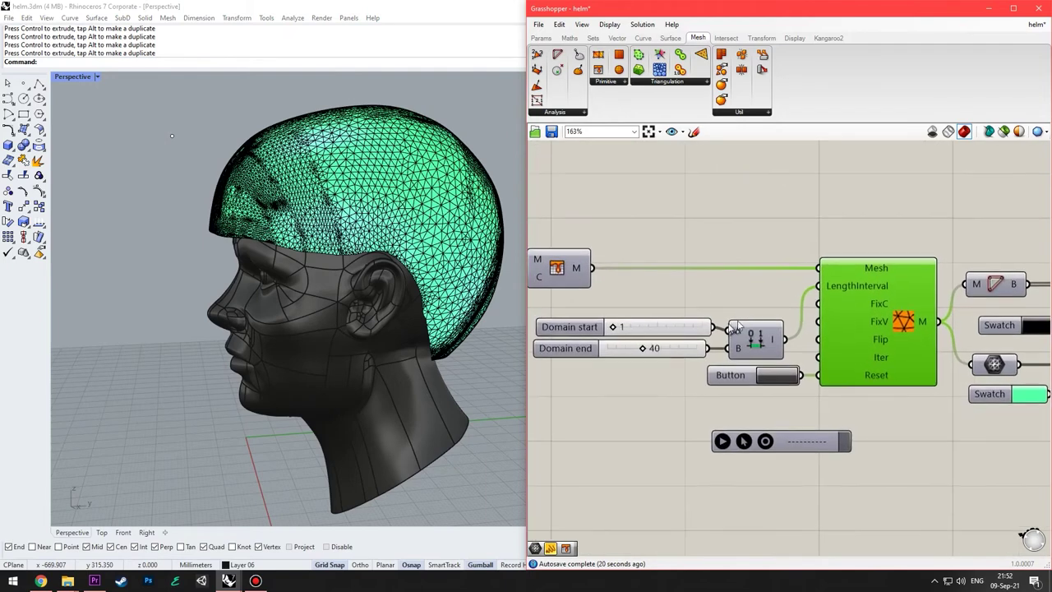
{"action": "right_click_drag", "start_coordinate": [771, 322], "coordinate": [810, 343]}
{"action": "right_click_drag", "start_coordinate": [190, 150], "coordinate": [221, 174]}
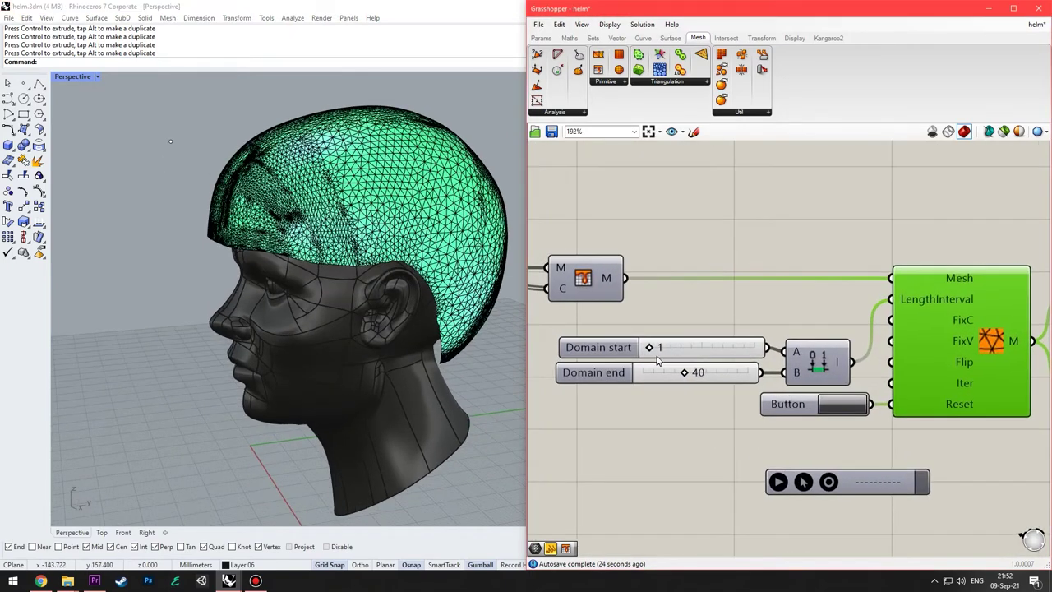
{"action": "scroll", "coordinate": [649, 349], "scroll_direction": "up", "scroll_amount": 2}
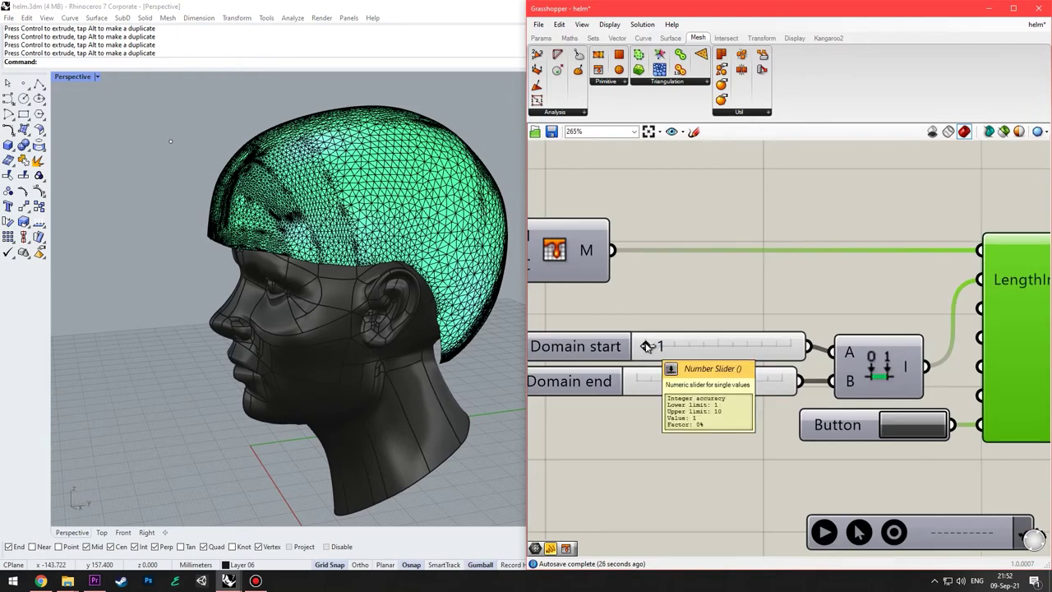
Save both the Grasshopper definition and the Rhino helmet model.
{"action": "right_click_drag", "start_coordinate": [426, 263], "coordinate": [390, 245]}
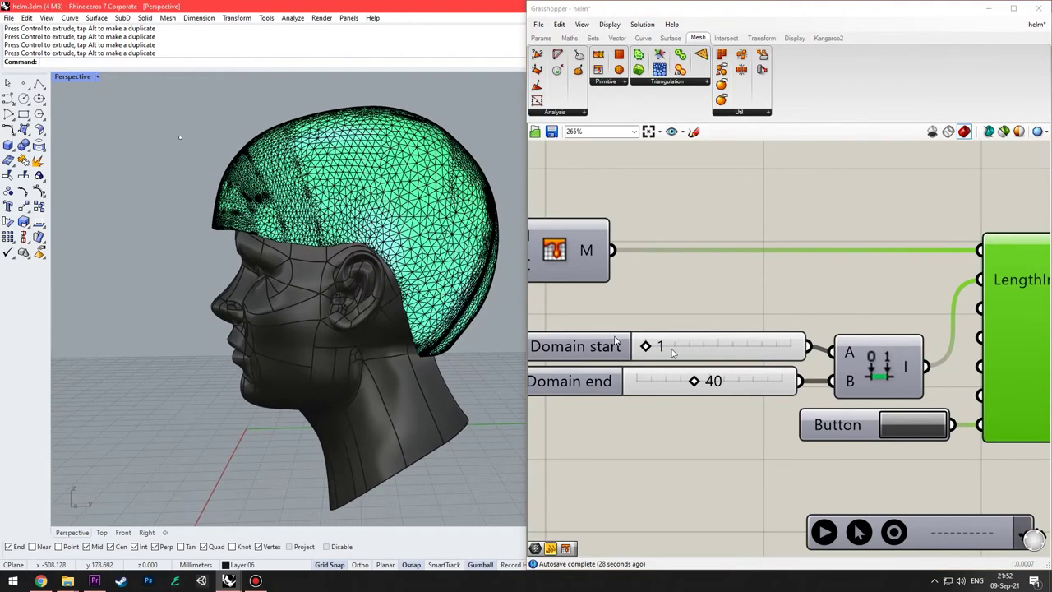
{"action": "right_click_drag", "start_coordinate": [722, 324], "coordinate": [620, 258]}
{"action": "scroll", "coordinate": [619, 258], "scroll_direction": "down", "scroll_amount": 1}
{"action": "right_click_drag", "start_coordinate": [834, 393], "coordinate": [747, 380]}
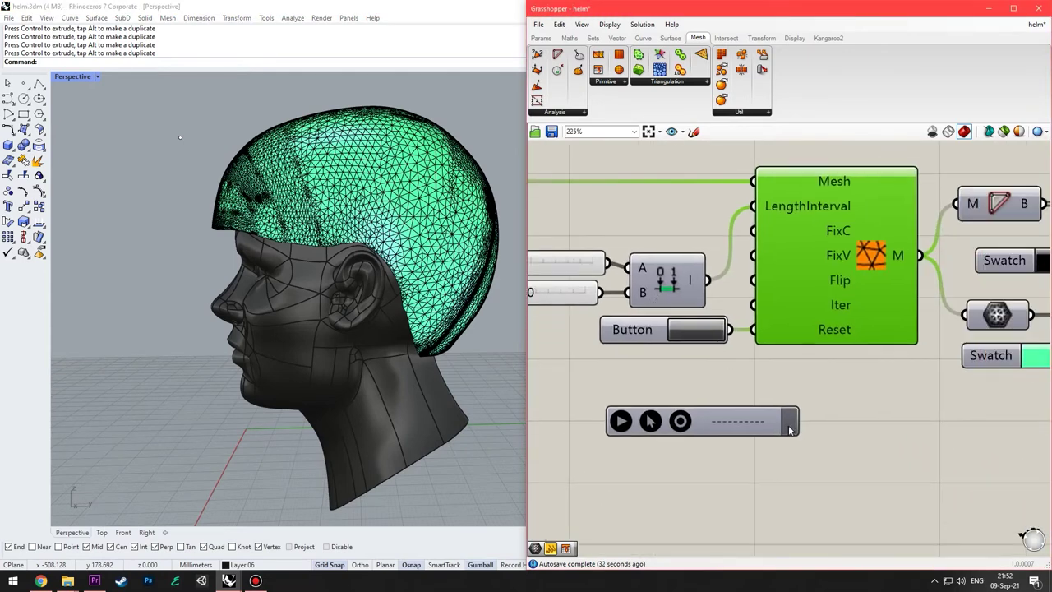
{"action": "left_click", "coordinate": [832, 409]}
{"action": "right_click_drag", "start_coordinate": [832, 408], "coordinate": [843, 404]}
{"action": "key", "text": "ctrl+s"}
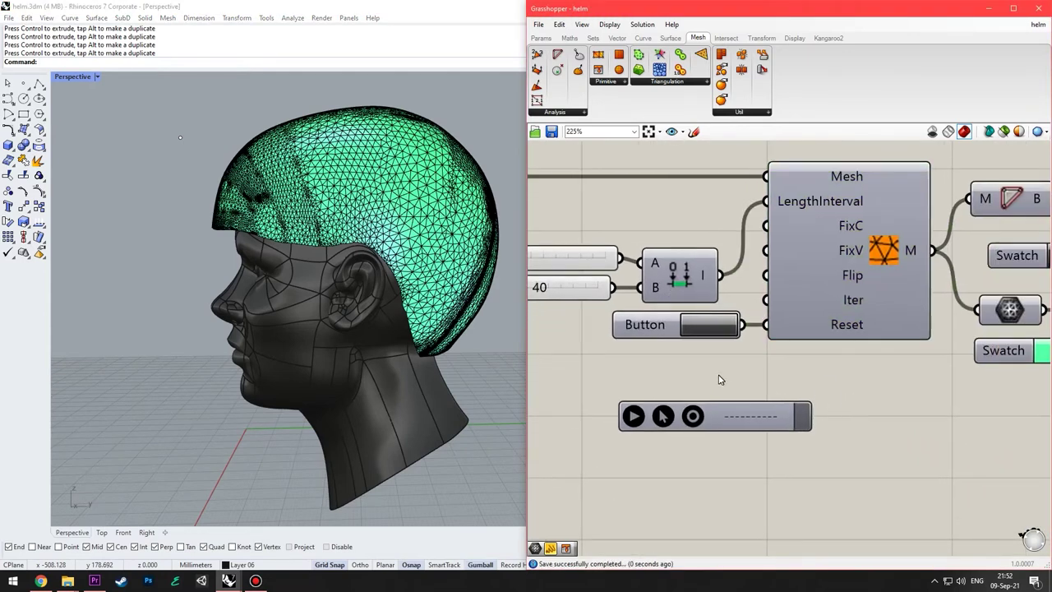
{"action": "right_click_drag", "start_coordinate": [471, 389], "coordinate": [480, 386]}
{"action": "key", "text": "ctrl+s"}
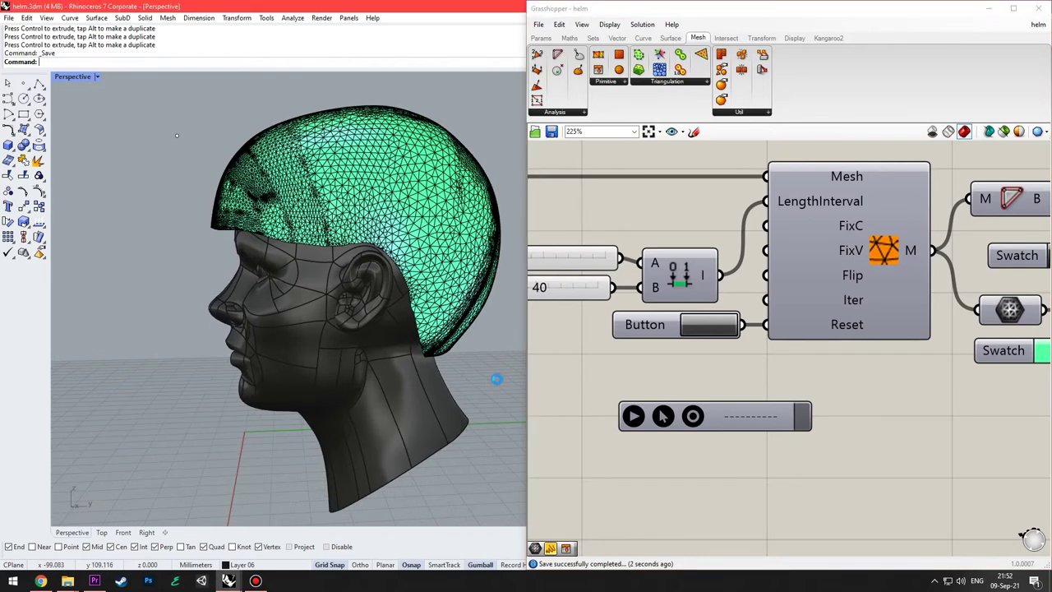
Link the Trigger to the remeshing component as its target and place it just below the component.
{"action": "left_click_drag", "start_coordinate": [810, 415], "coordinate": [850, 333]}
{"action": "right_click_drag", "start_coordinate": [827, 388], "coordinate": [762, 406]}
{"action": "left_click", "coordinate": [742, 399]}
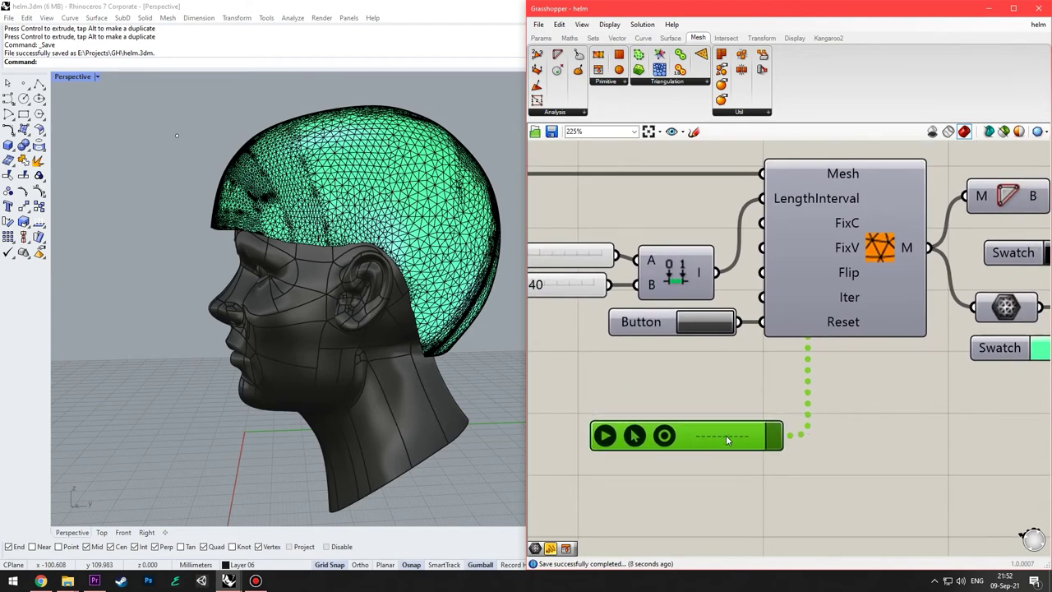
{"action": "left_click_drag", "start_coordinate": [726, 417], "coordinate": [729, 417]}
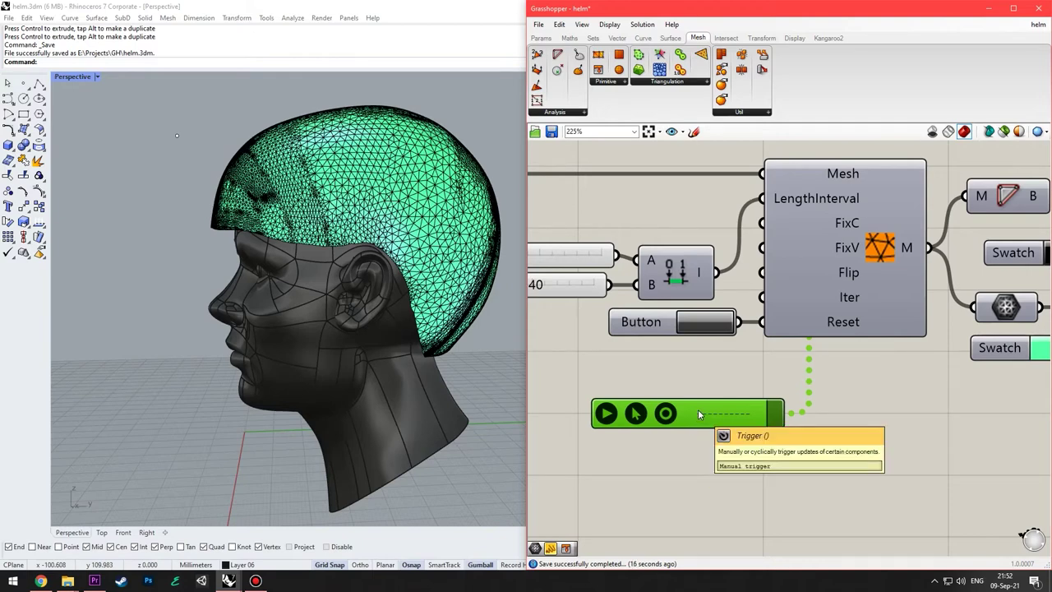
Set the Trigger's update interval to 200 ms.
{"action": "right_click", "coordinate": [776, 419]}
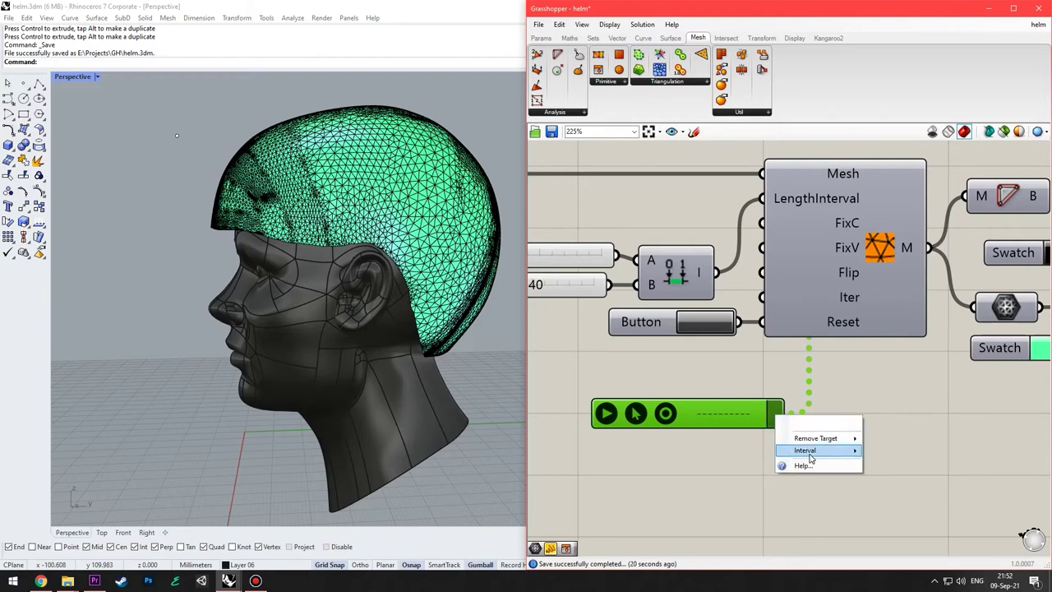
{"action": "mouse_move", "coordinate": [810, 454]}
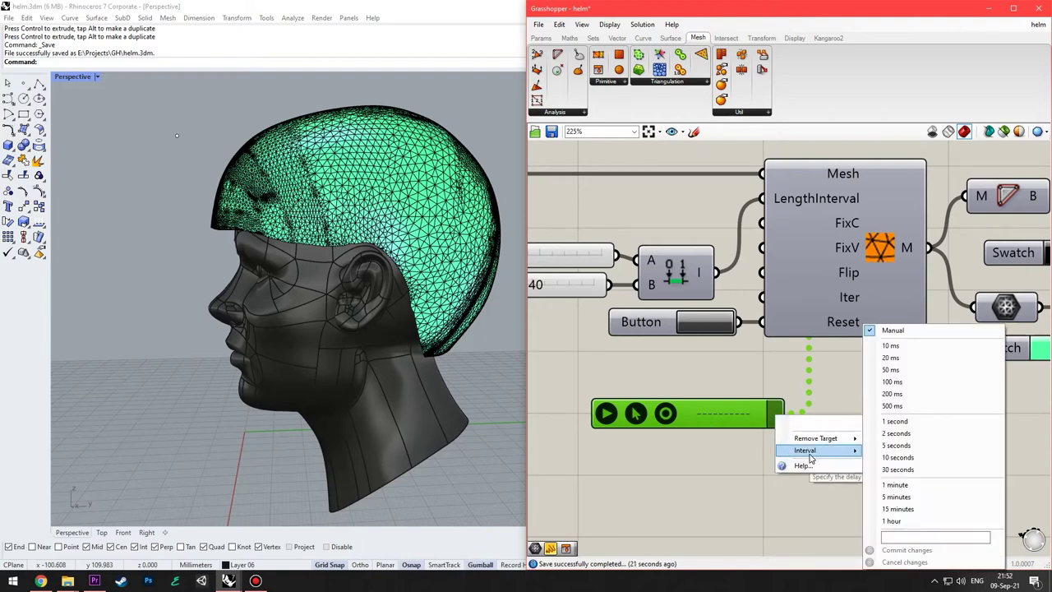
{"action": "left_click", "coordinate": [904, 397]}
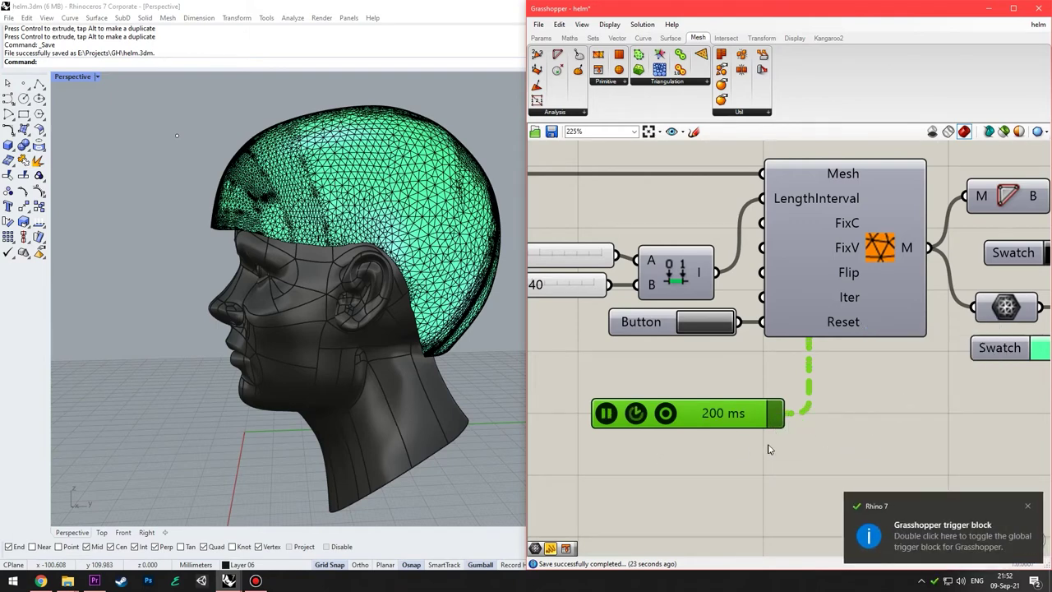
Restart the remeshing from the original mesh using the reset Button.
{"action": "left_click", "coordinate": [694, 374]}
{"action": "right_click_drag", "start_coordinate": [694, 374], "coordinate": [863, 363]}
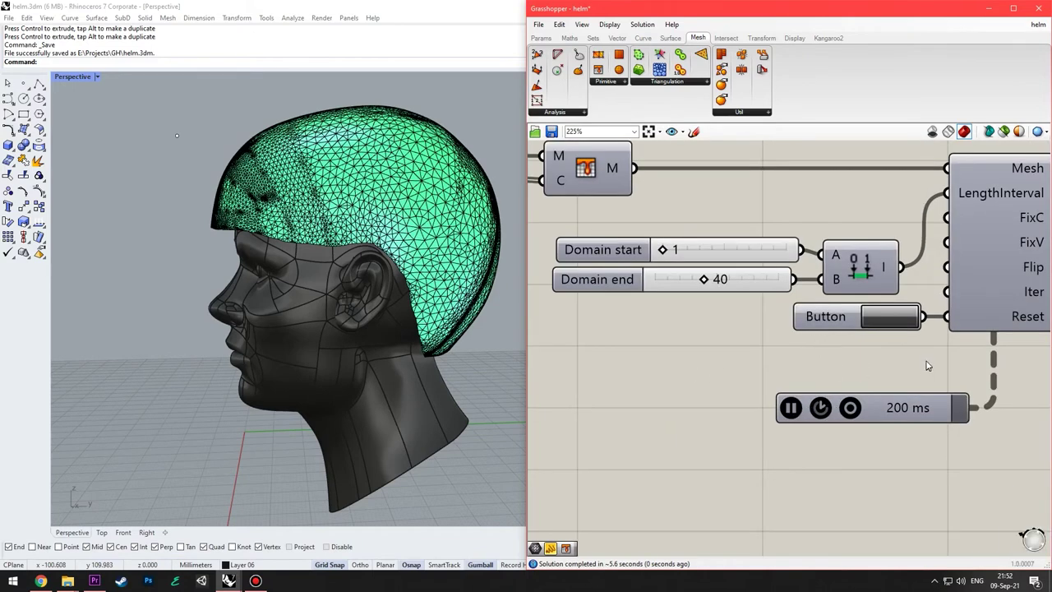
{"action": "right_click_drag", "start_coordinate": [879, 344], "coordinate": [875, 328]}
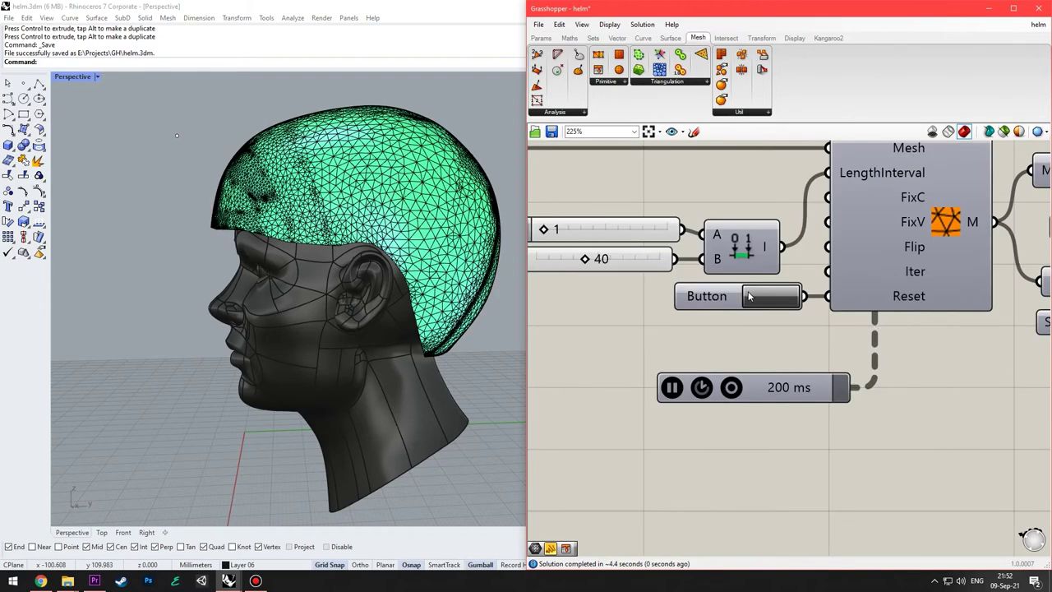
{"action": "left_click", "coordinate": [749, 298]}
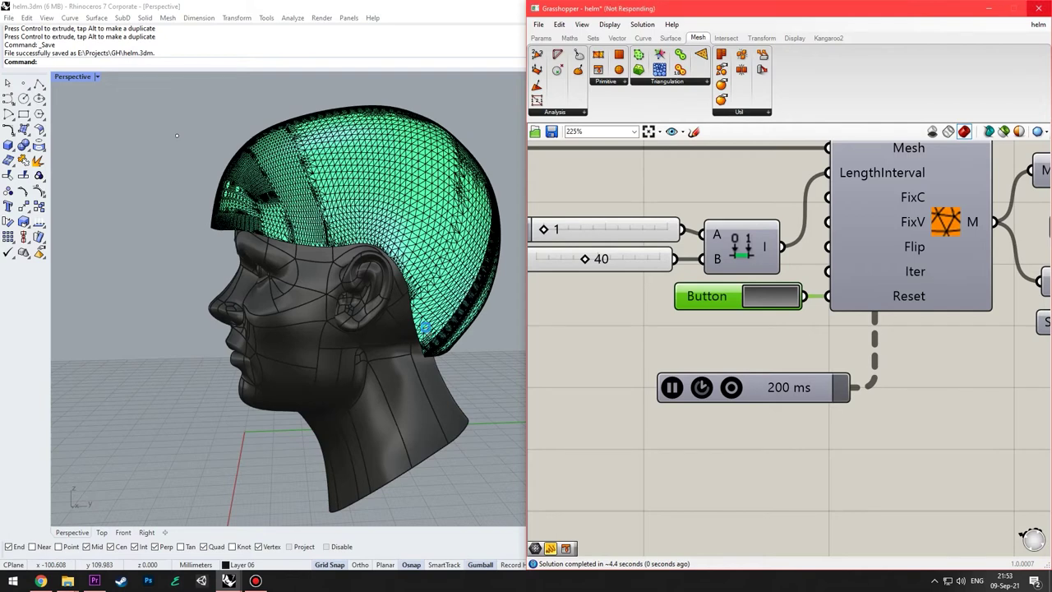
Examine the helmet mesh from several sides as the triggered remeshing progresses, comparing triangle sizes at the forehead and back.
{"action": "right_click_drag", "start_coordinate": [425, 327], "coordinate": [427, 333]}
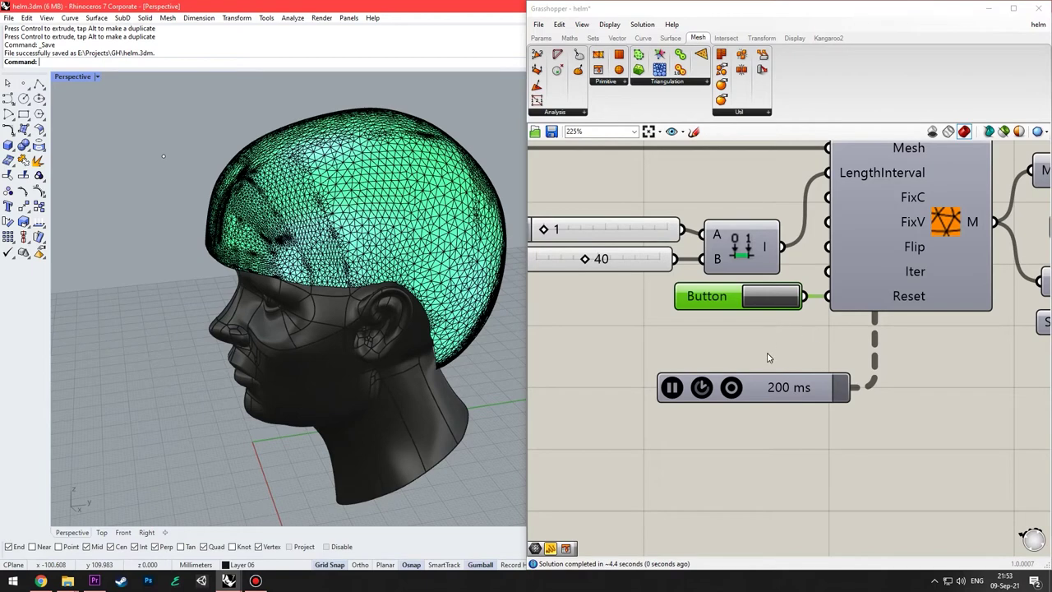
{"action": "right_click_drag", "start_coordinate": [768, 358], "coordinate": [777, 388]}
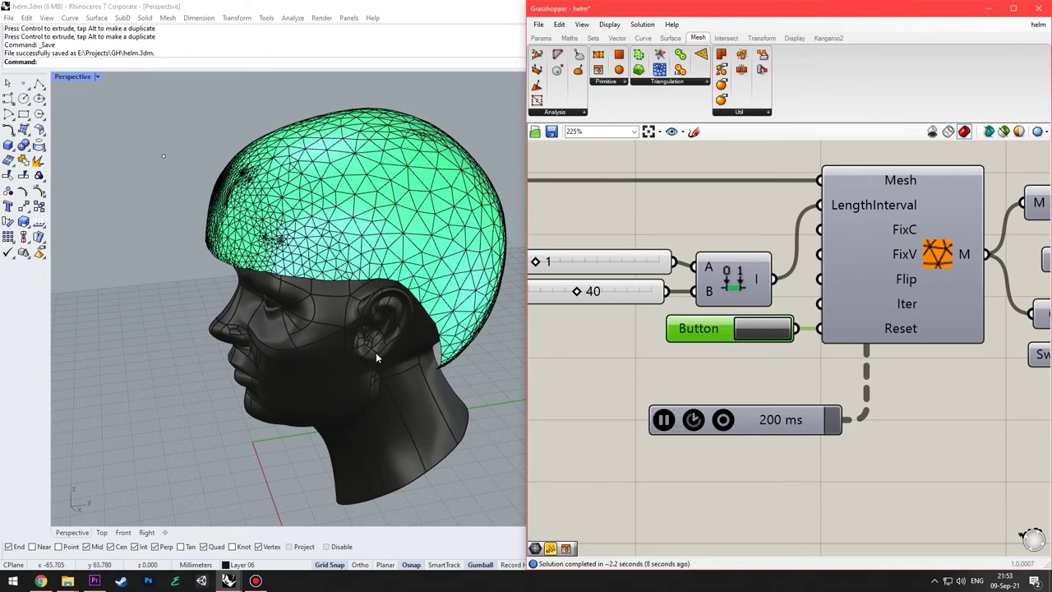
{"action": "mouse_move", "coordinate": [300, 305]}
{"action": "right_mouse_down"}
{"action": "mouse_move", "coordinate": [327, 336]}
{"action": "mouse_move", "coordinate": [346, 335]}
{"action": "mouse_move", "coordinate": [304, 310]}
{"action": "mouse_move", "coordinate": [285, 261]}
{"action": "mouse_move", "coordinate": [219, 304]}
{"action": "mouse_move", "coordinate": [360, 311]}
{"action": "mouse_move", "coordinate": [310, 304]}
{"action": "right_mouse_up"}
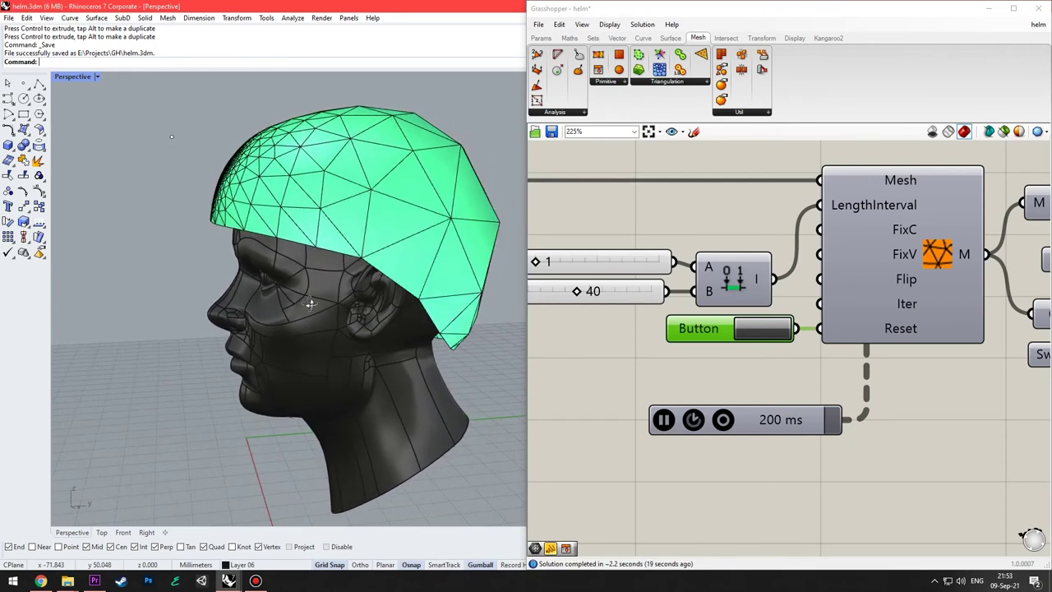
{"action": "right_click_drag", "start_coordinate": [452, 309], "coordinate": [426, 265]}
{"action": "scroll", "coordinate": [338, 256], "scroll_direction": "up", "scroll_amount": 2}
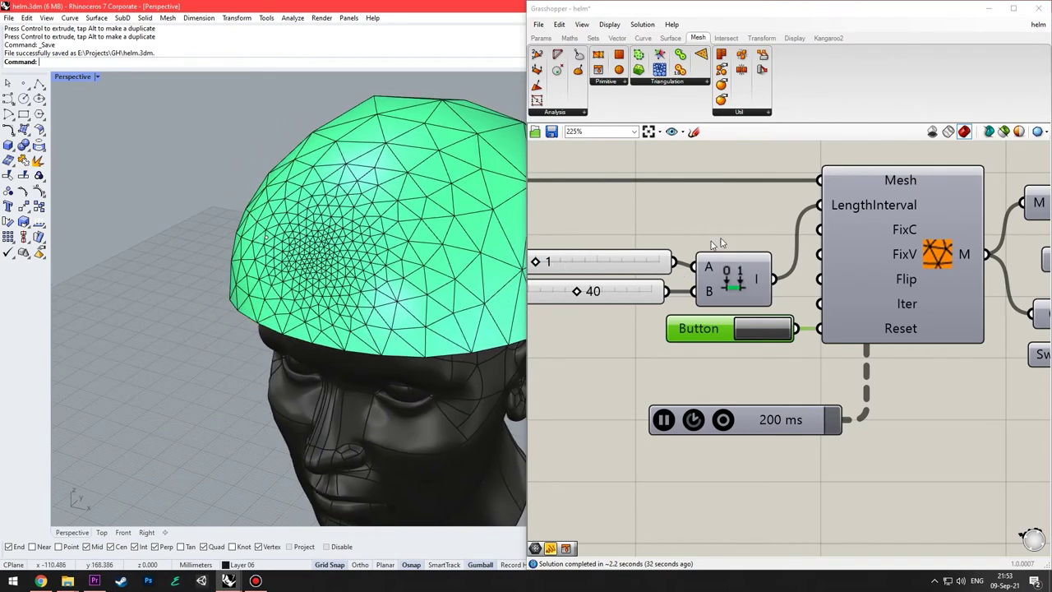
{"action": "right_click_drag", "start_coordinate": [189, 283], "coordinate": [135, 244]}
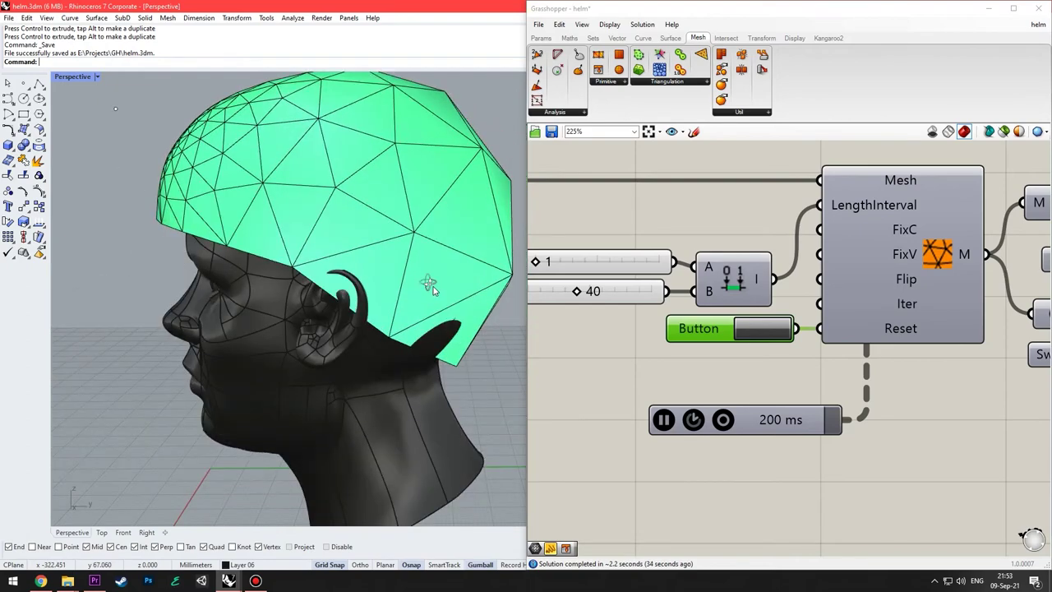
{"action": "right_click_drag", "start_coordinate": [430, 286], "coordinate": [340, 247]}
{"action": "right_click_drag", "start_coordinate": [503, 293], "coordinate": [439, 263]}
{"action": "scroll", "coordinate": [463, 307], "scroll_direction": "down", "scroll_amount": 5}
Set the Domain end slider to 18.
{"action": "right_click_drag", "start_coordinate": [625, 327], "coordinate": [691, 330]}
{"action": "scroll", "coordinate": [587, 303], "scroll_direction": "up", "scroll_amount": 2}
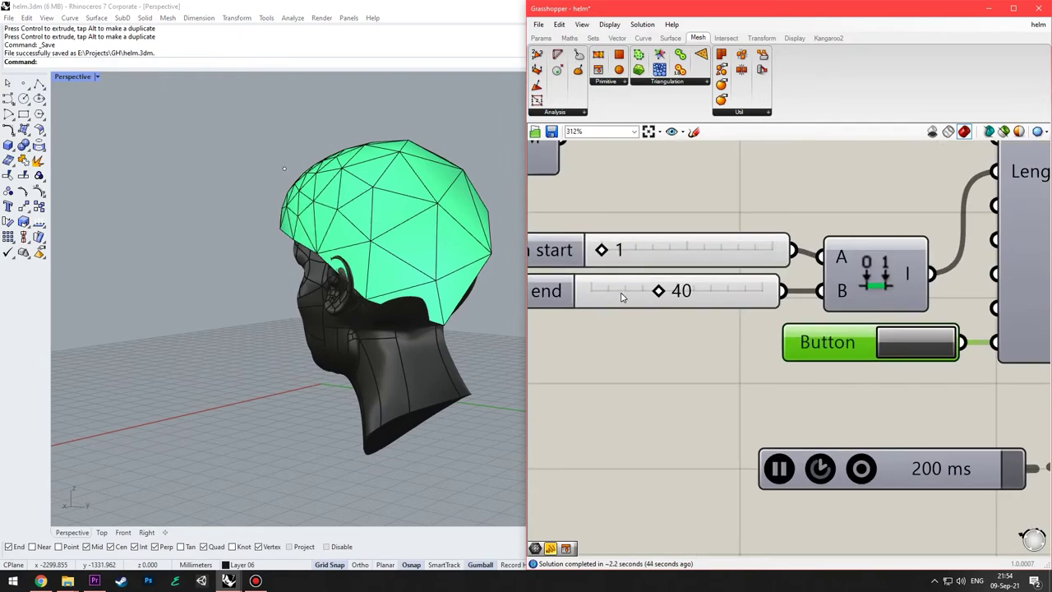
{"action": "left_click_drag", "start_coordinate": [660, 291], "coordinate": [623, 298]}
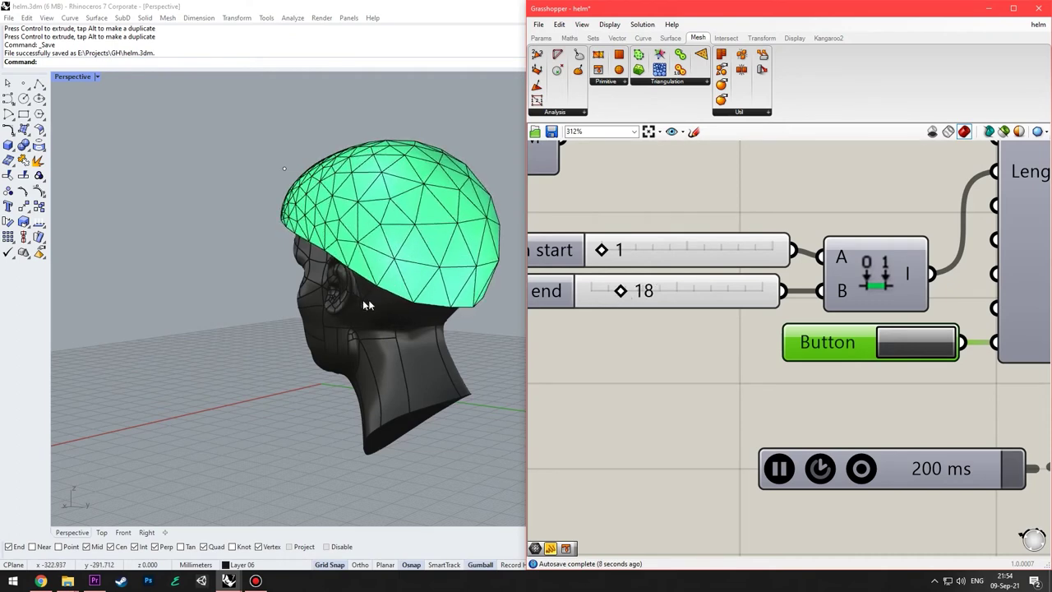
Set the Domain start slider to 3 after inspecting the forehead triangles up close.
{"action": "right_click_drag", "start_coordinate": [369, 300], "coordinate": [479, 259]}
{"action": "scroll", "coordinate": [480, 259], "scroll_direction": "up", "scroll_amount": 5}
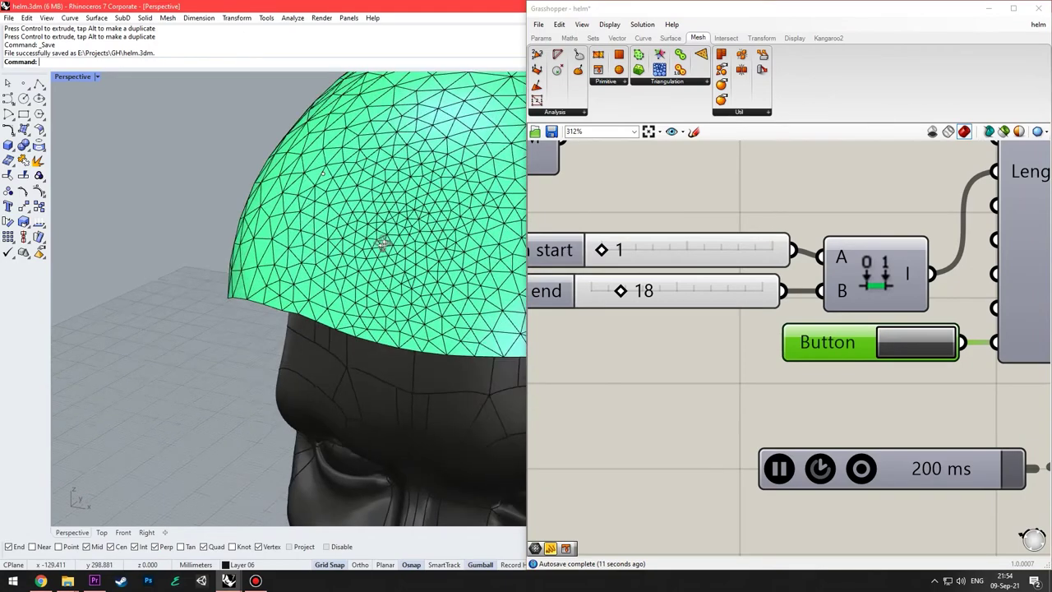
{"action": "scroll", "coordinate": [609, 251], "scroll_direction": "up", "scroll_amount": 1}
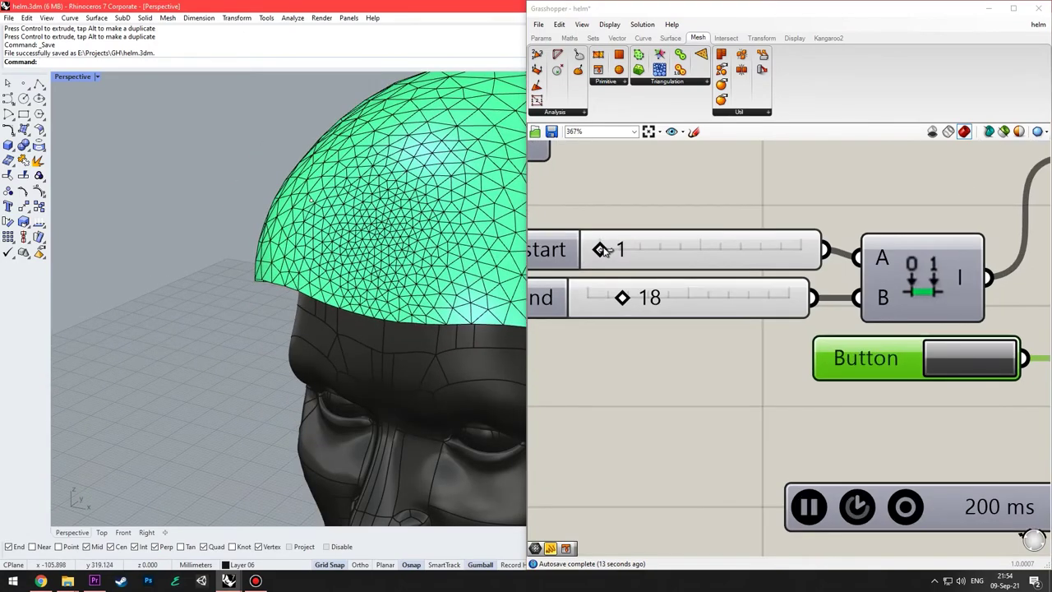
{"action": "left_click", "coordinate": [608, 252]}
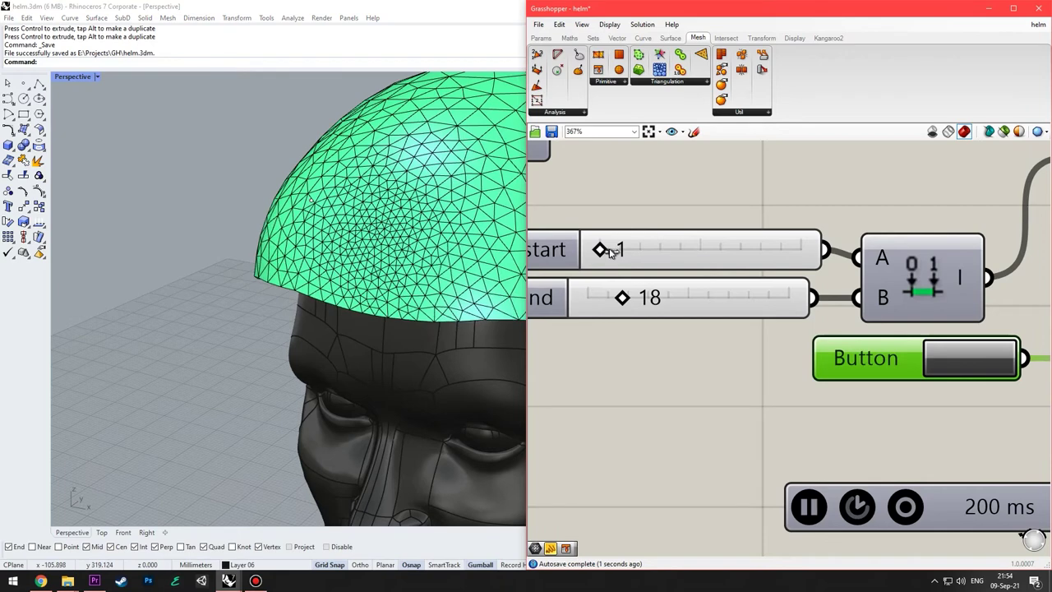
{"action": "left_click", "coordinate": [624, 255]}
{"action": "double_click", "coordinate": [625, 255]}
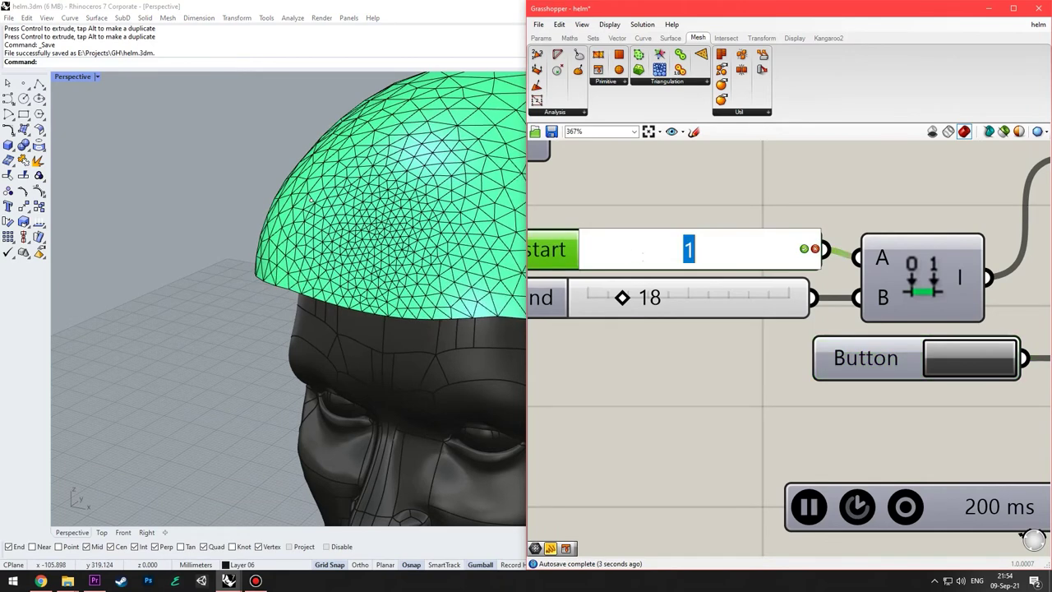
{"action": "type", "text": "3"}
{"action": "key", "text": "Return"}
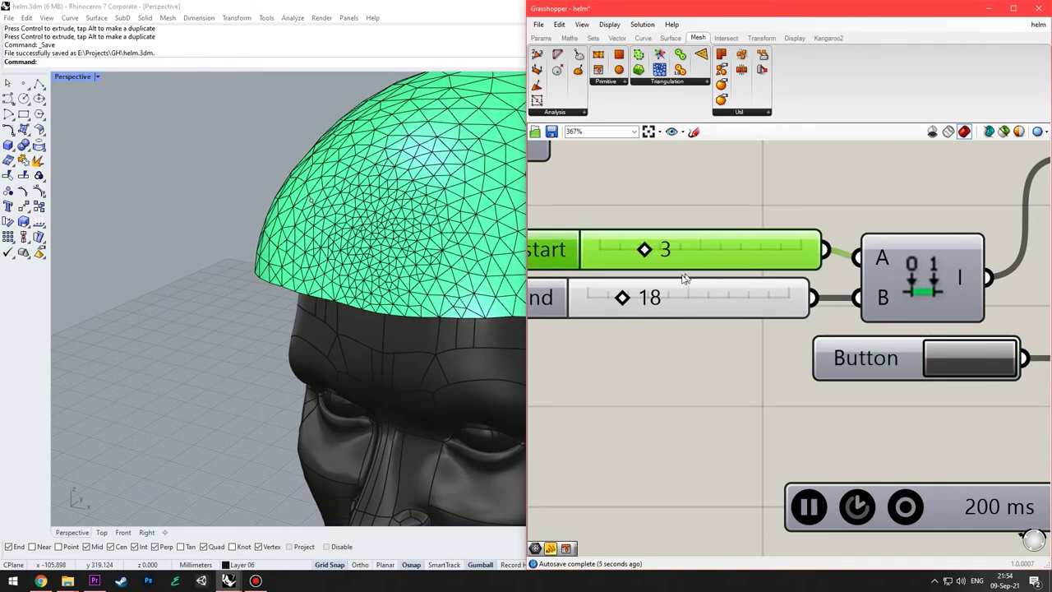
Limit the preview to selected components and compare the source helmet geometry with the remesh's Face Boundaries.
{"action": "right_click_drag", "start_coordinate": [415, 306], "coordinate": [404, 270]}
{"action": "scroll", "coordinate": [312, 258], "scroll_direction": "down", "scroll_amount": 4}
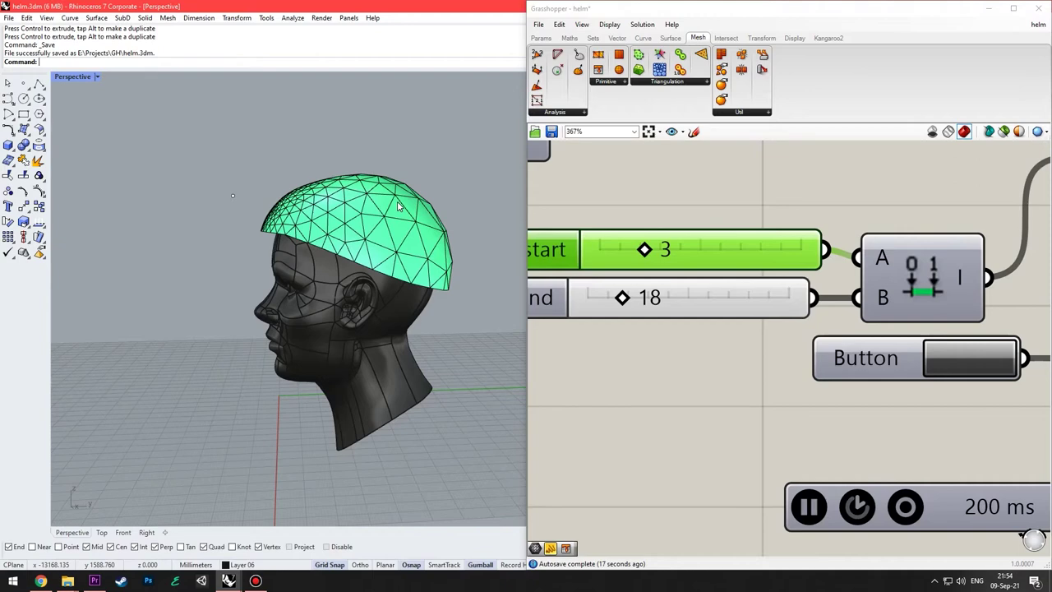
{"action": "scroll", "coordinate": [941, 274], "scroll_direction": "down", "scroll_amount": 3}
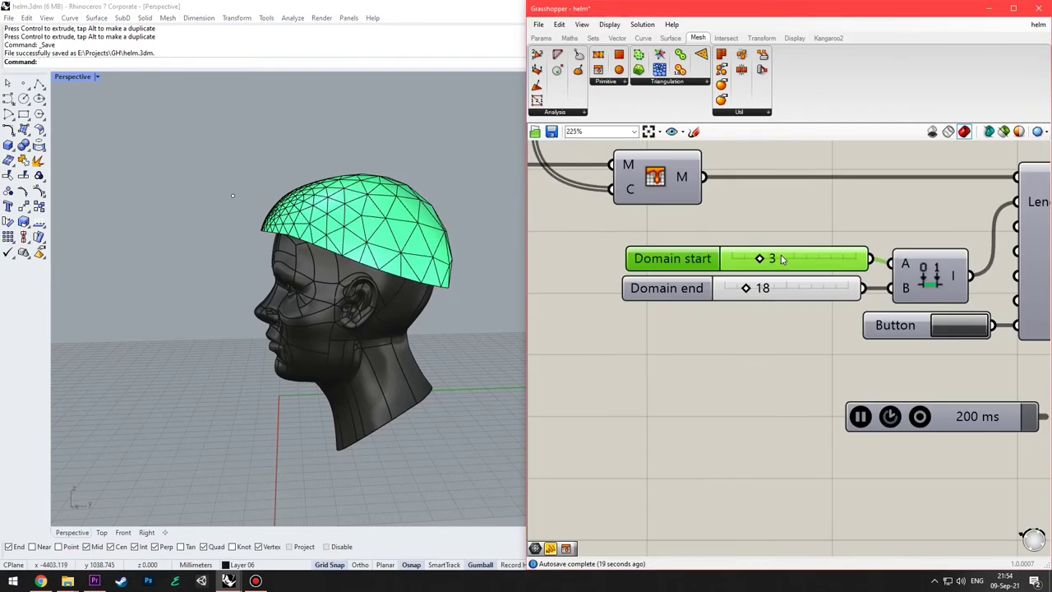
{"action": "scroll", "coordinate": [781, 259], "scroll_direction": "down", "scroll_amount": 5}
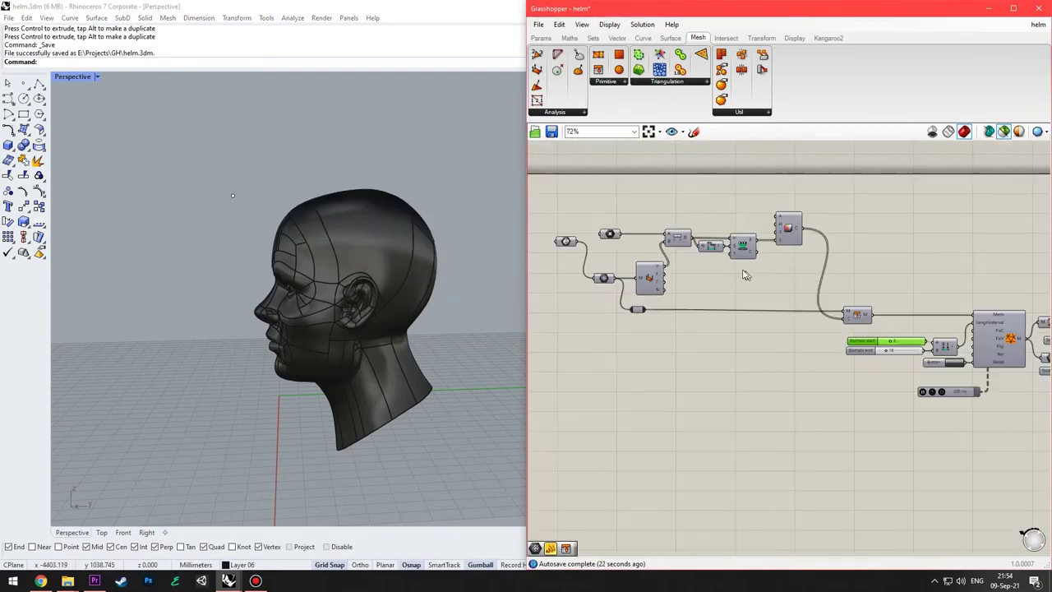
{"action": "scroll", "coordinate": [743, 274], "scroll_direction": "down", "scroll_amount": 4}
{"action": "scroll", "coordinate": [675, 253], "scroll_direction": "up", "scroll_amount": 6}
{"action": "left_click", "coordinate": [708, 259], "text": "shift"}
{"action": "scroll", "coordinate": [709, 260], "scroll_direction": "down", "scroll_amount": 4}
{"action": "scroll", "coordinate": [927, 296], "scroll_direction": "up", "scroll_amount": 3}
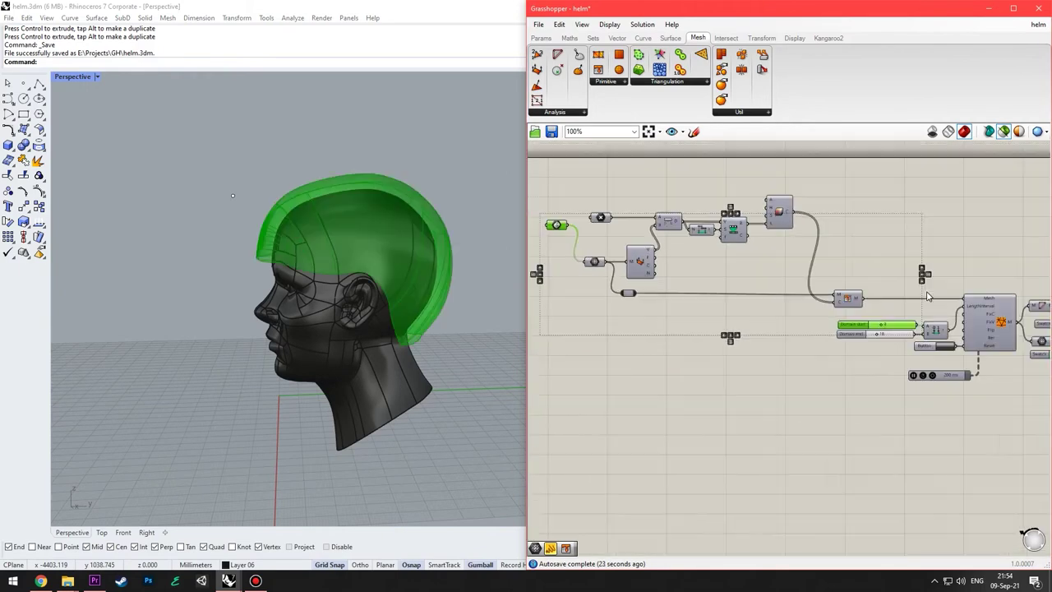
{"action": "right_click_drag", "start_coordinate": [927, 296], "coordinate": [783, 286]}
{"action": "scroll", "coordinate": [1011, 318], "scroll_direction": "up", "scroll_amount": 3}
{"action": "left_click", "coordinate": [845, 284], "text": "shift"}
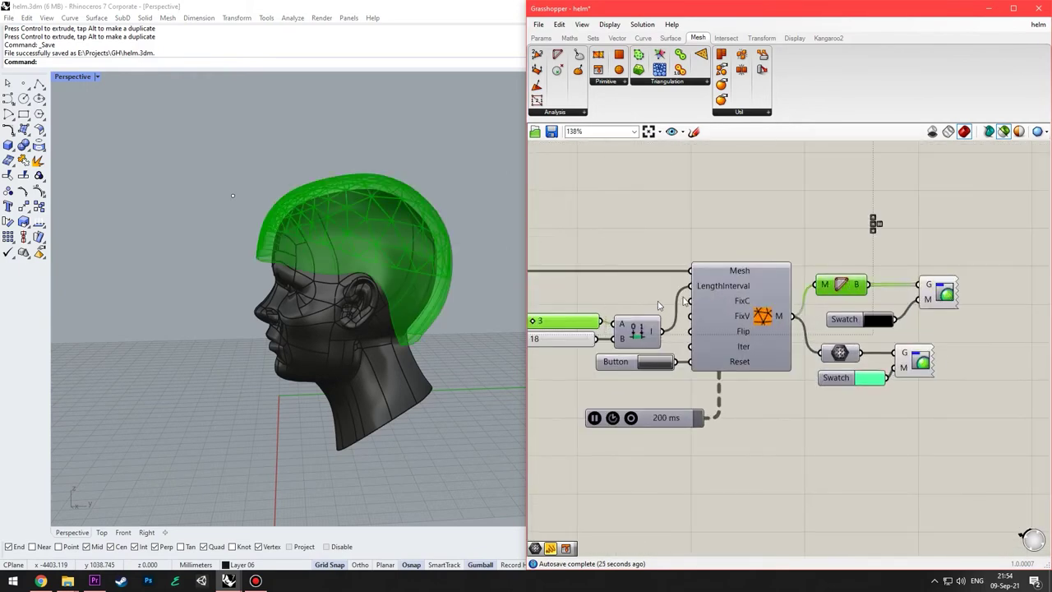
{"action": "scroll", "coordinate": [421, 266], "scroll_direction": "up", "scroll_amount": 6}
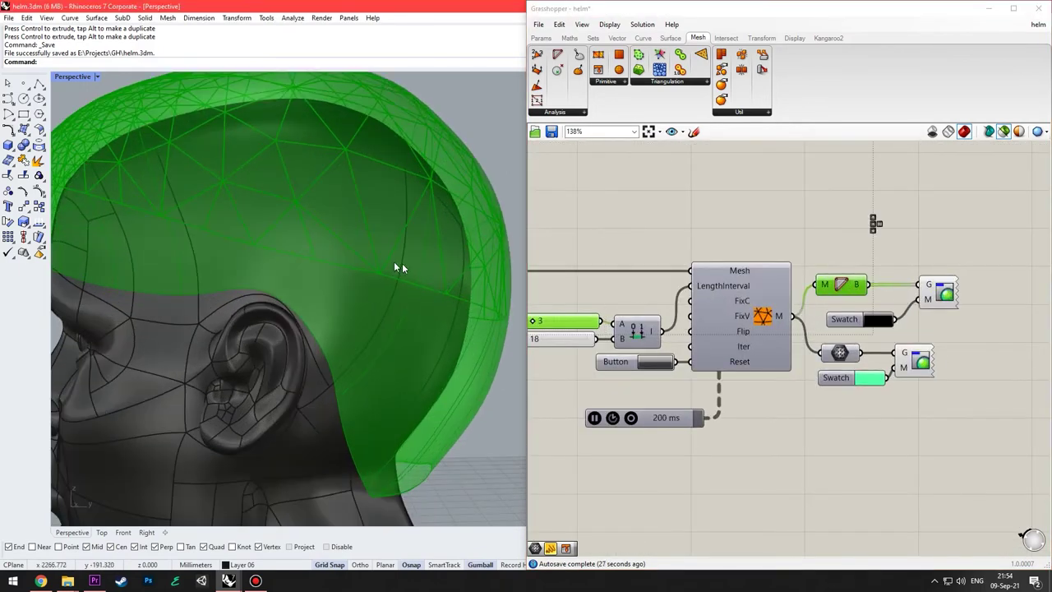
{"action": "scroll", "coordinate": [402, 267], "scroll_direction": "down", "scroll_amount": 6}
{"action": "right_click_drag", "start_coordinate": [239, 232], "coordinate": [198, 222]}
Reset the remeshing again with the Button and restore the full preview with nothing selected.
{"action": "right_click_drag", "start_coordinate": [870, 298], "coordinate": [963, 293]}
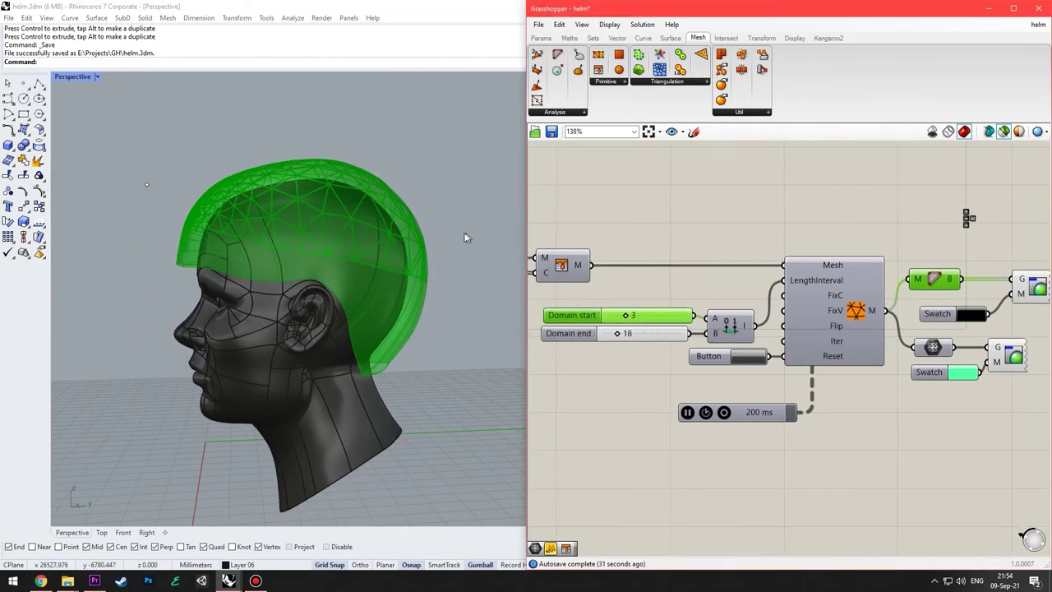
{"action": "right_click_drag", "start_coordinate": [618, 234], "coordinate": [671, 214]}
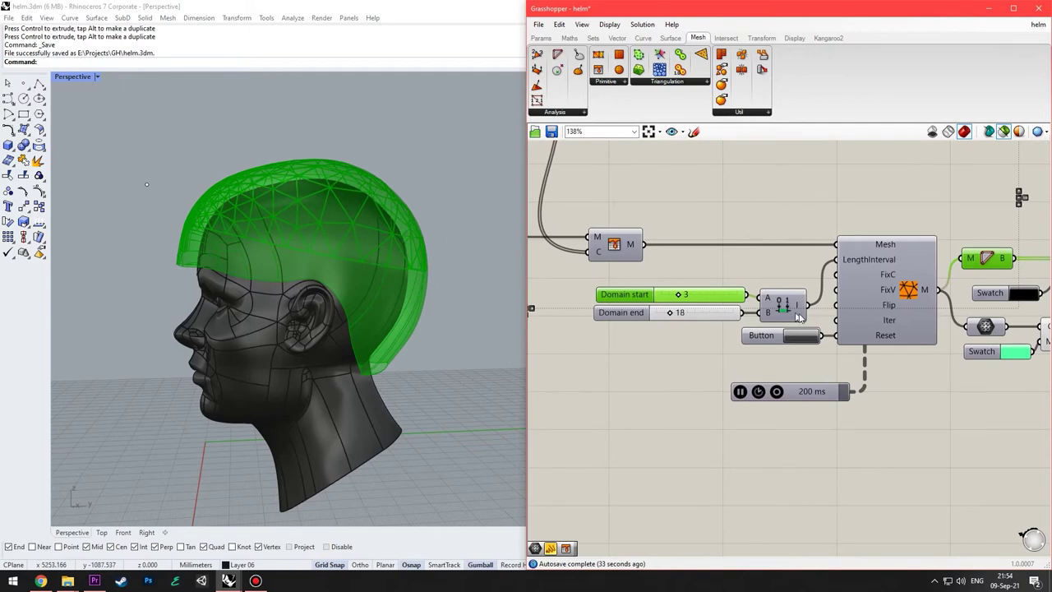
{"action": "right_click_drag", "start_coordinate": [798, 318], "coordinate": [763, 320]}
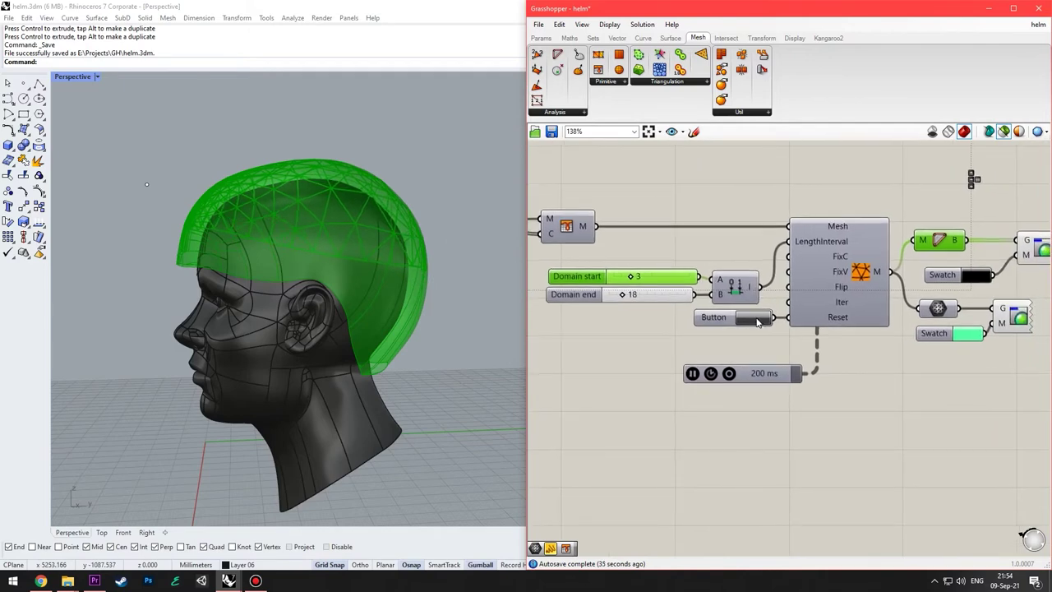
{"action": "left_click", "coordinate": [750, 321]}
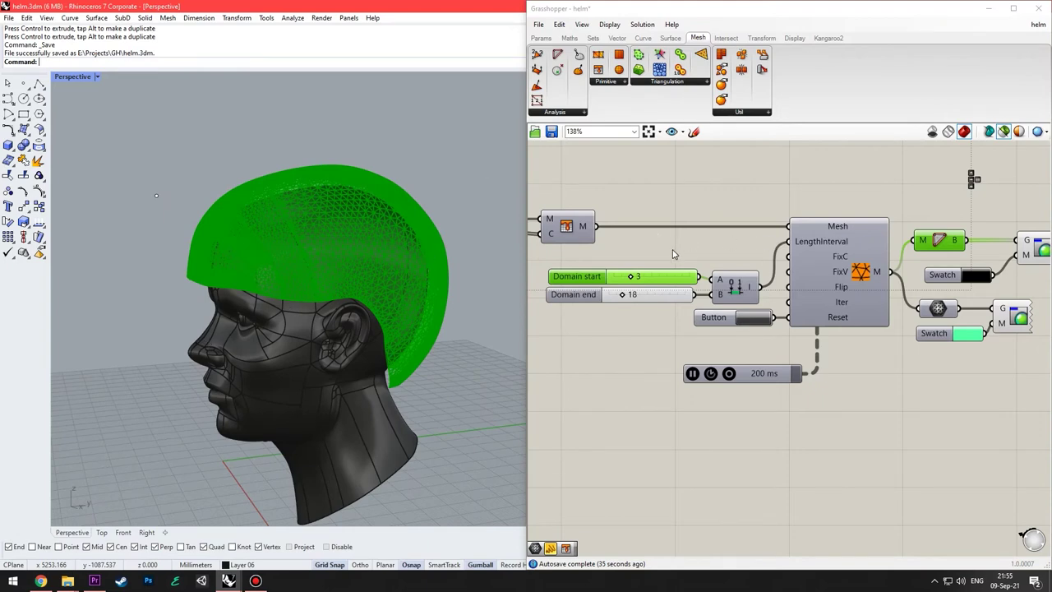
{"action": "scroll", "coordinate": [674, 254], "scroll_direction": "down", "scroll_amount": 3}
{"action": "right_click_drag", "start_coordinate": [539, 248], "coordinate": [674, 263]}
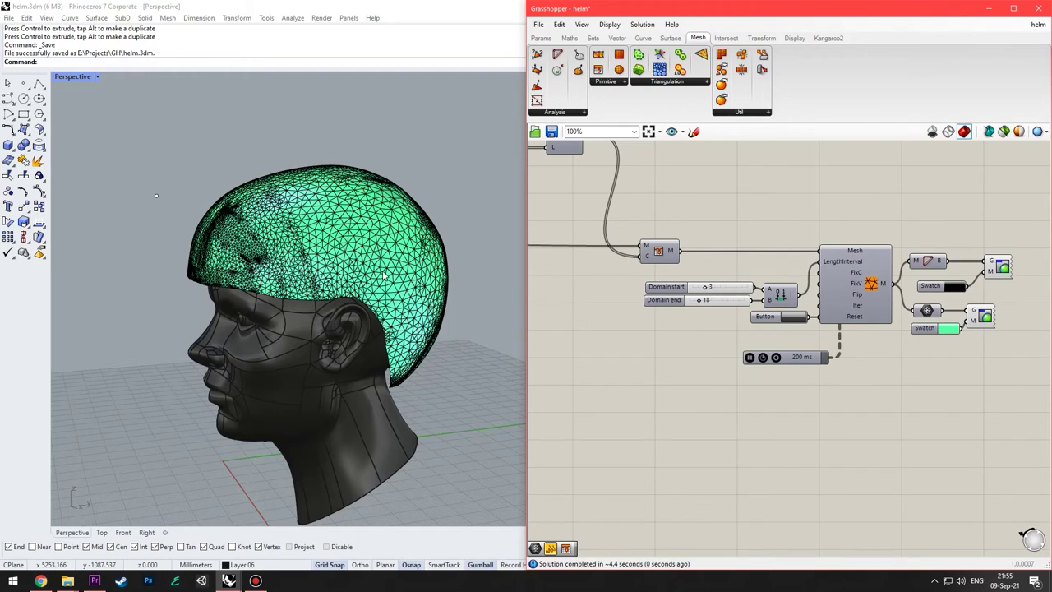
Watch the helmet remesh settle from several angles and pause the 200 ms trigger.
{"action": "right_click_drag", "start_coordinate": [390, 294], "coordinate": [352, 276]}
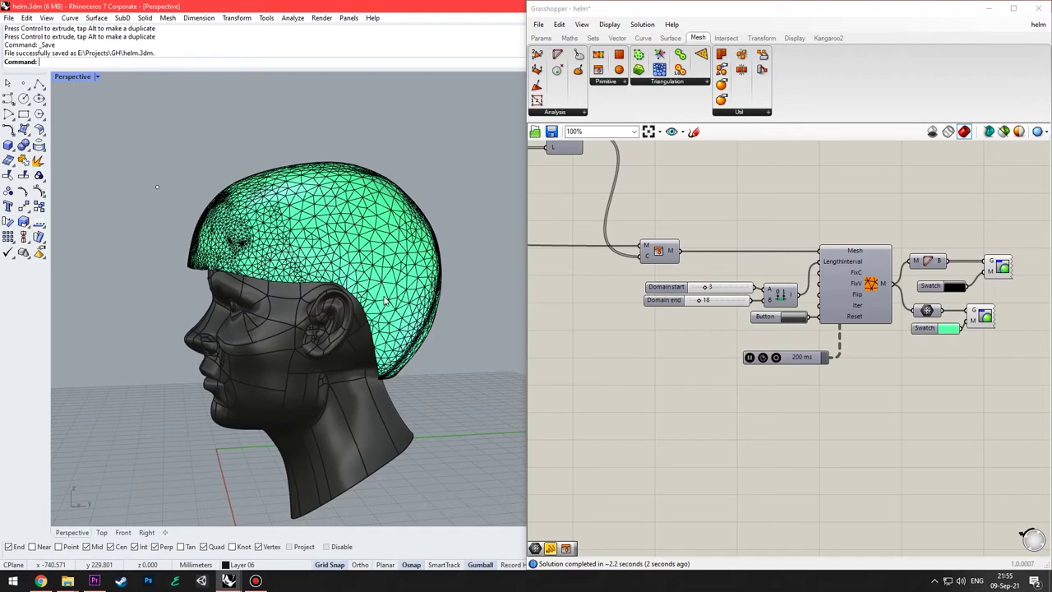
{"action": "right_click_drag", "start_coordinate": [392, 309], "coordinate": [327, 227]}
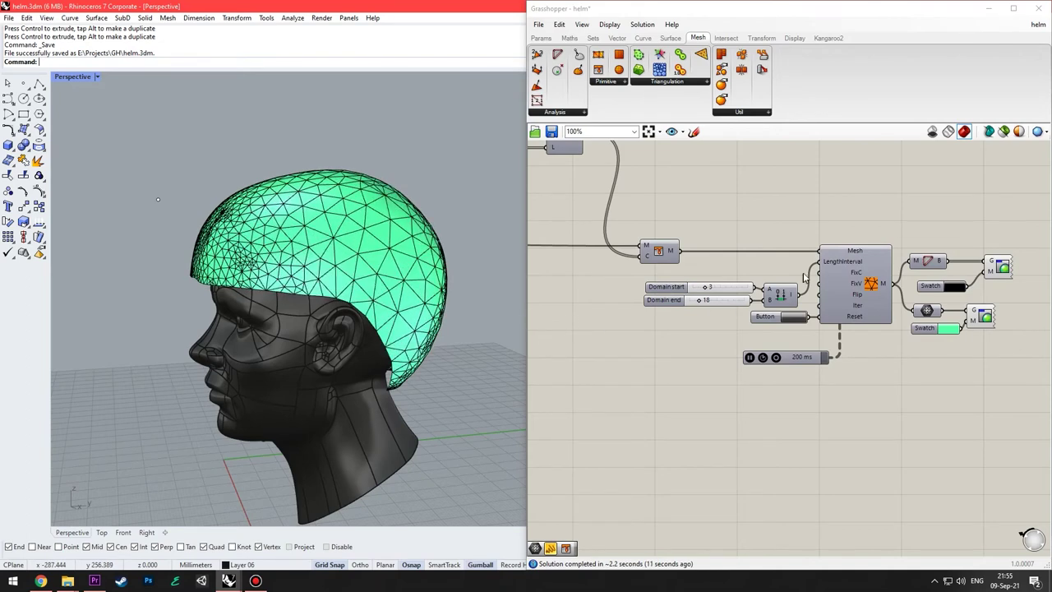
{"action": "right_click_drag", "start_coordinate": [884, 236], "coordinate": [900, 240]}
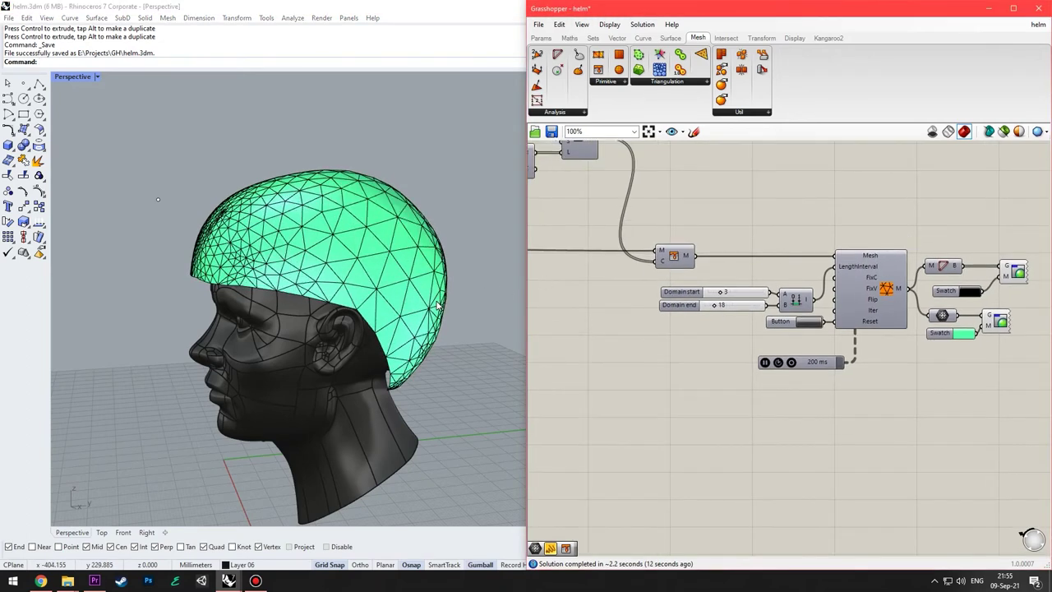
{"action": "right_click_drag", "start_coordinate": [448, 307], "coordinate": [400, 329]}
{"action": "right_click_drag", "start_coordinate": [887, 352], "coordinate": [832, 344]}
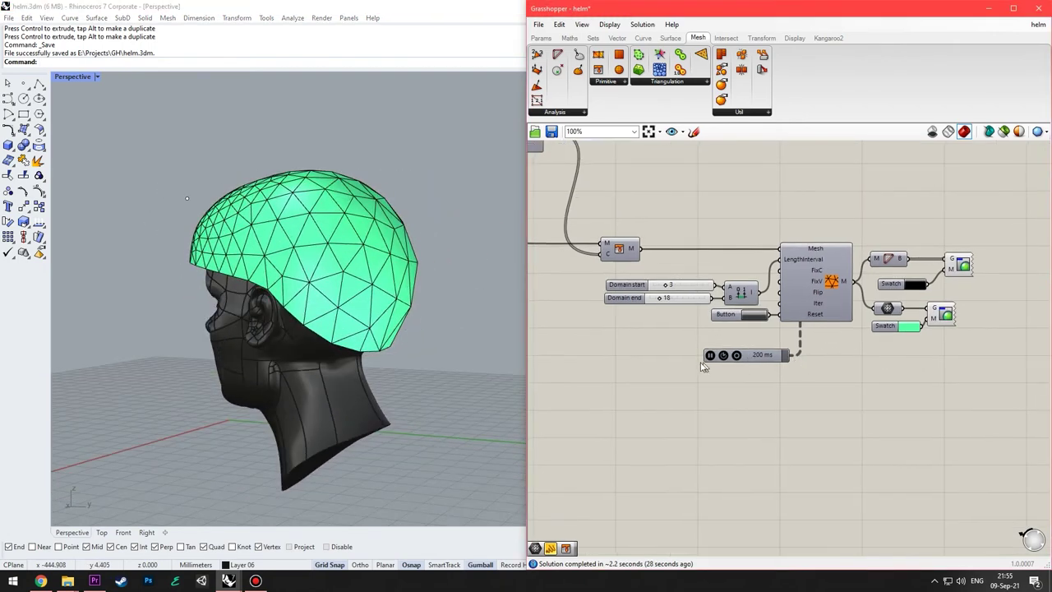
{"action": "scroll", "coordinate": [720, 356], "scroll_direction": "up", "scroll_amount": 2}
{"action": "left_click", "coordinate": [710, 359]}
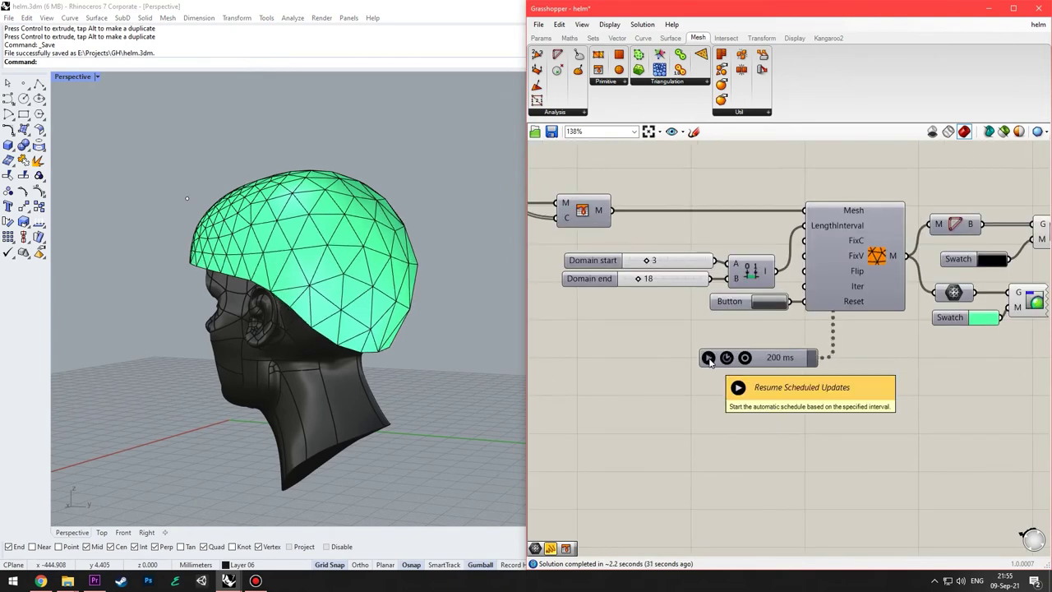
Bake the remeshed helmet from the Mesh parameter feeding the green preview, keeping the default attributes.
{"action": "right_click_drag", "start_coordinate": [691, 383], "coordinate": [595, 374]}
{"action": "right_click_drag", "start_coordinate": [781, 367], "coordinate": [724, 376]}
{"action": "right_click_drag", "start_coordinate": [826, 338], "coordinate": [766, 369]}
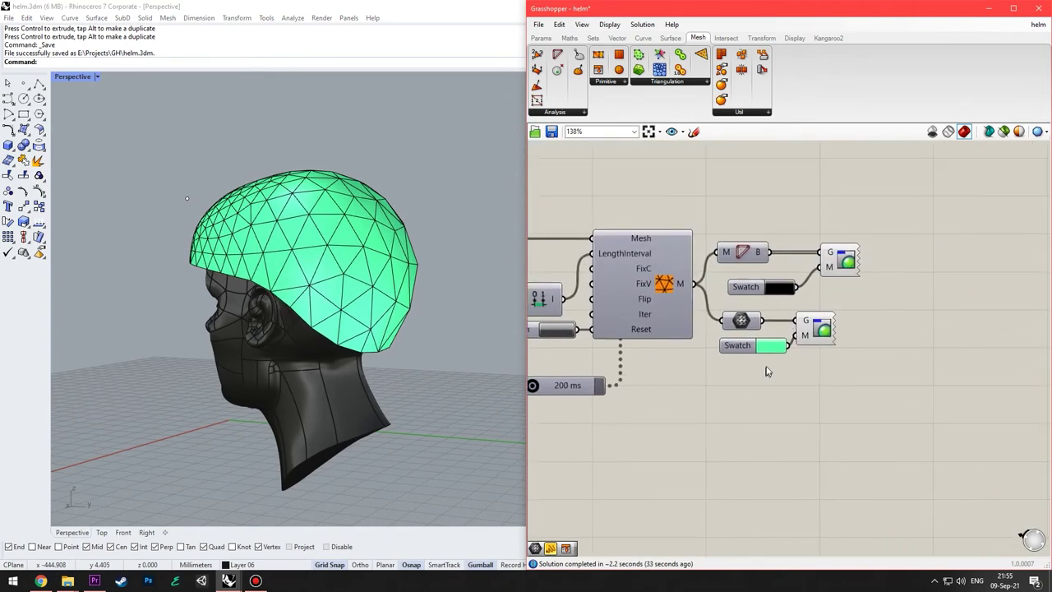
{"action": "right_click", "coordinate": [741, 323]}
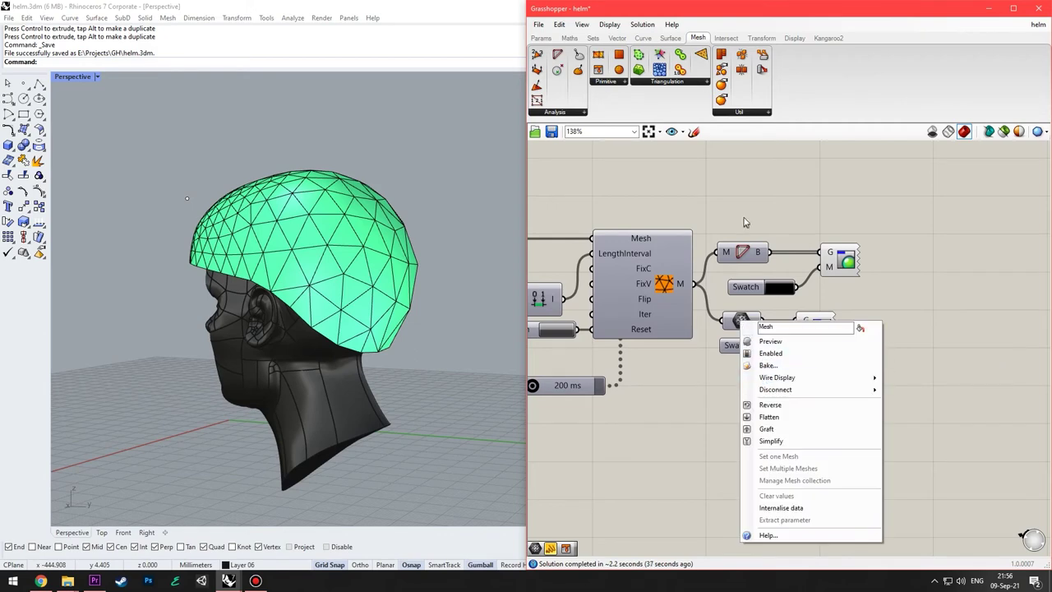
{"action": "left_click", "coordinate": [748, 255]}
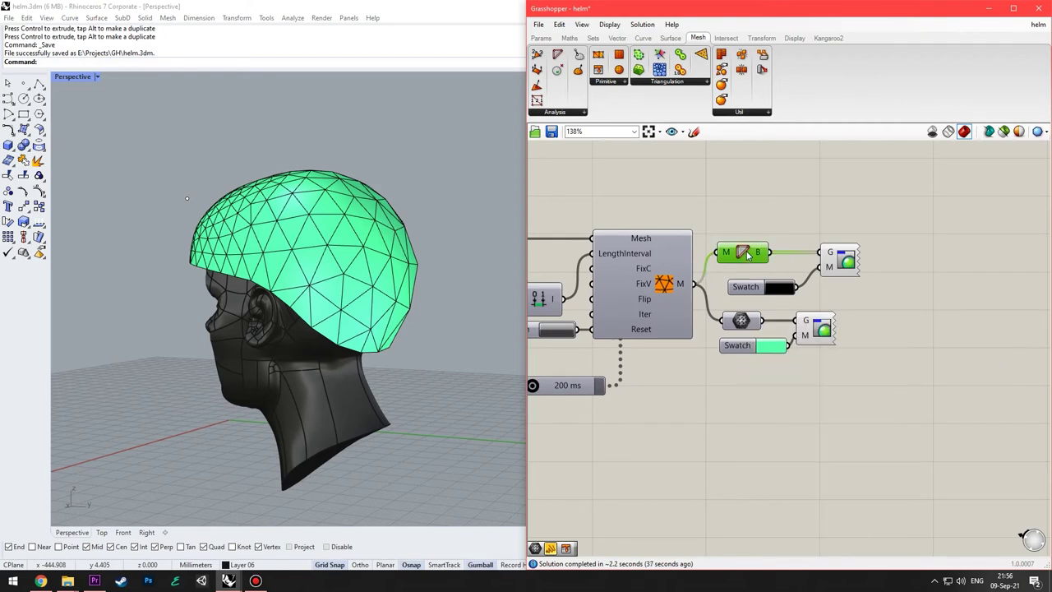
{"action": "right_click", "coordinate": [742, 320]}
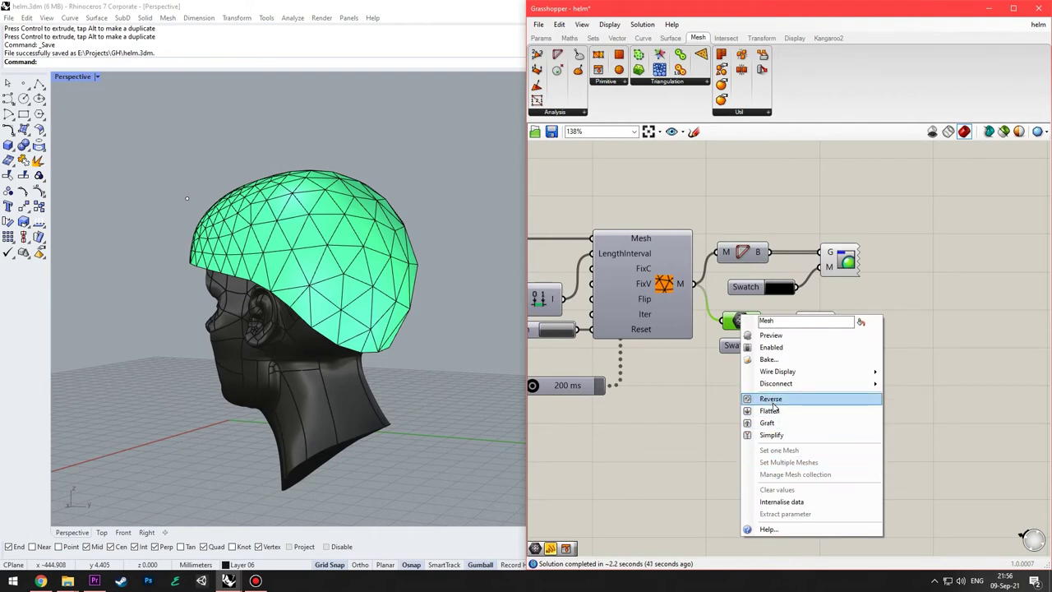
{"action": "left_click", "coordinate": [769, 359]}
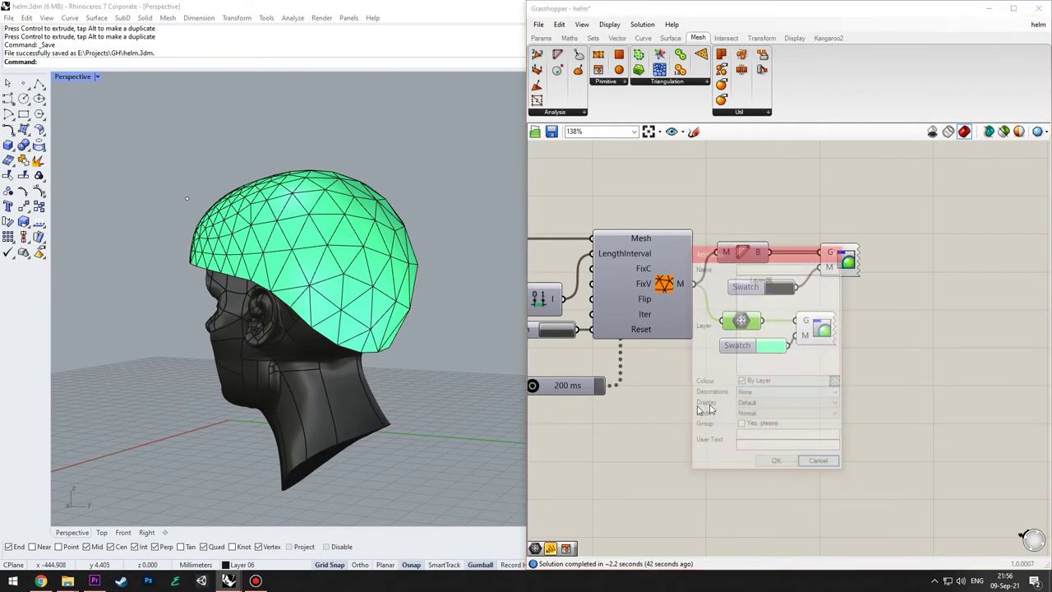
{"action": "left_click", "coordinate": [777, 465]}
Select the baked helmet mesh and move it straight up, clear above the head.
{"action": "right_click_drag", "start_coordinate": [184, 268], "coordinate": [200, 257]}
{"action": "left_click", "coordinate": [335, 201]}
{"action": "scroll", "coordinate": [341, 205], "scroll_direction": "down", "scroll_amount": 6}
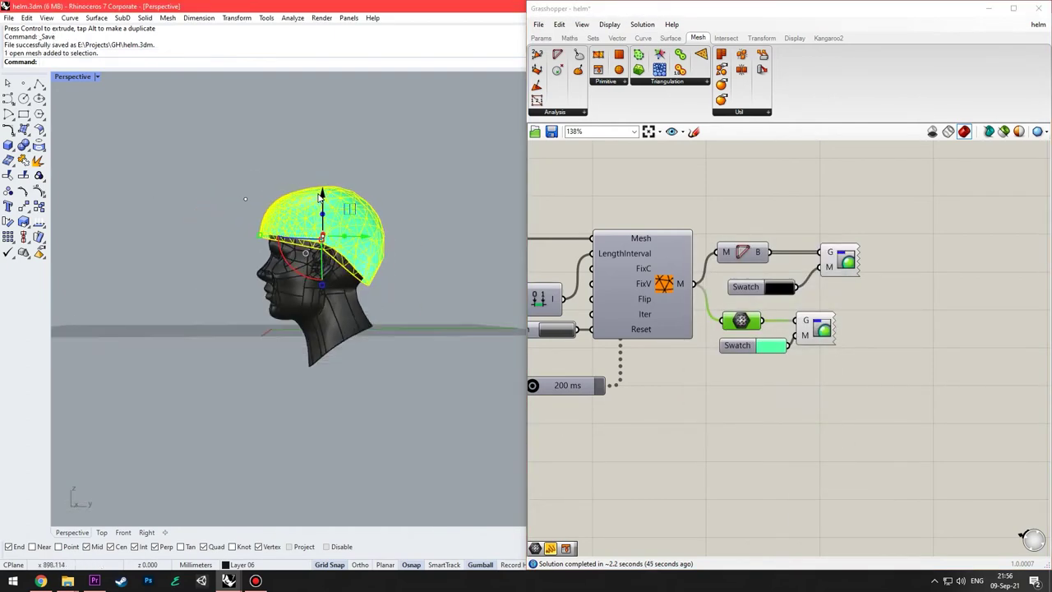
{"action": "left_click_drag", "start_coordinate": [321, 197], "coordinate": [321, 110]}
{"action": "right_click_drag", "start_coordinate": [329, 117], "coordinate": [351, 265], "text": "shift"}
{"action": "left_click_drag", "start_coordinate": [344, 260], "coordinate": [344, 197]}
{"action": "left_click", "coordinate": [413, 129]}
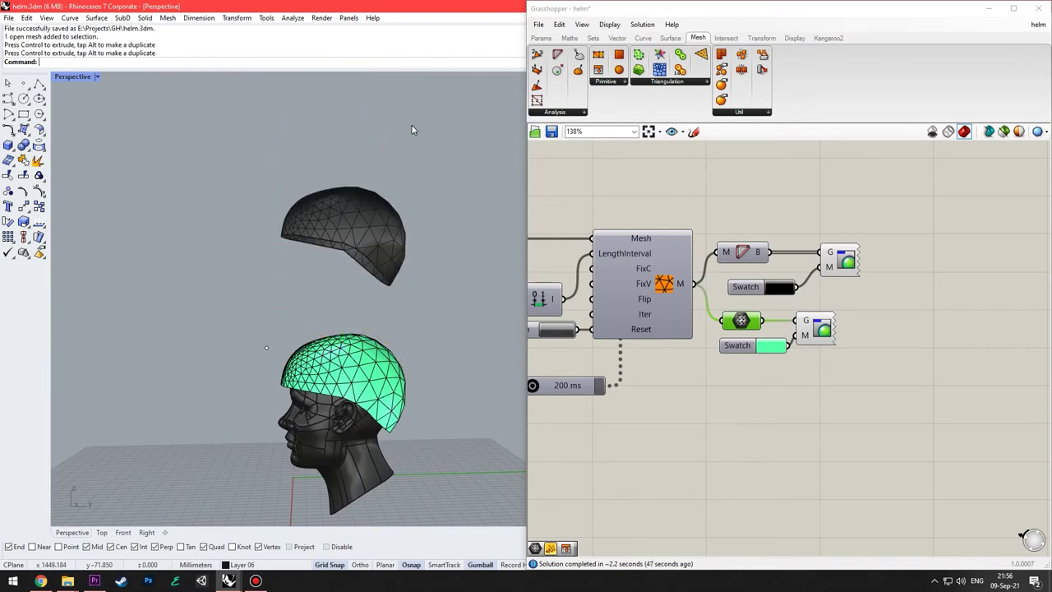
Examine the baked mesh beside the green preview and the attractor point near the forehead.
{"action": "right_click_drag", "start_coordinate": [413, 129], "coordinate": [362, 234]}
{"action": "scroll", "coordinate": [371, 242], "scroll_direction": "up", "scroll_amount": 6}
{"action": "right_click_drag", "start_coordinate": [362, 233], "coordinate": [333, 303], "text": "shift"}
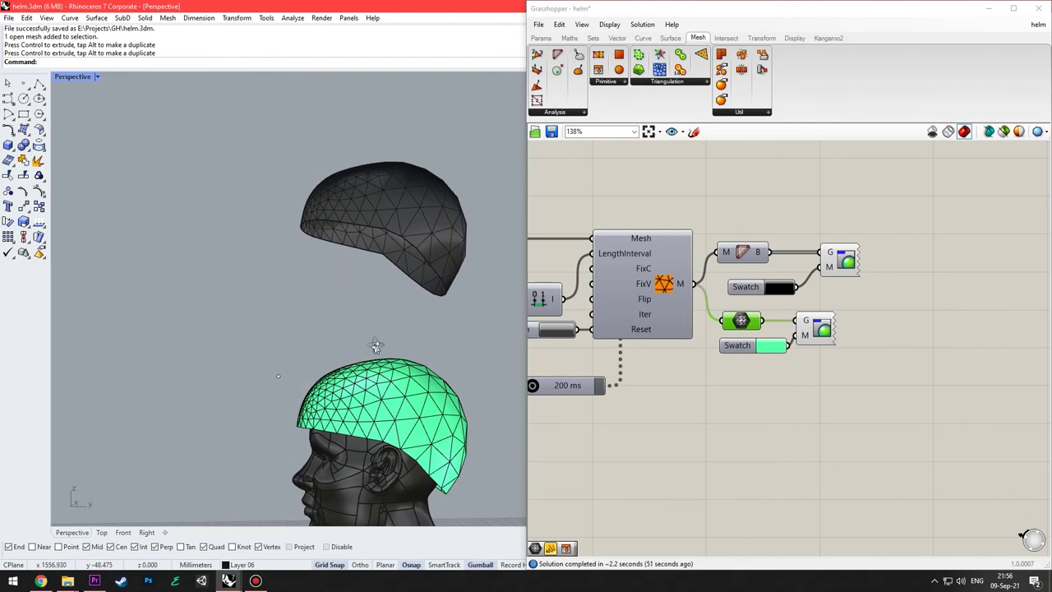
{"action": "right_click_drag", "start_coordinate": [375, 346], "coordinate": [206, 274]}
{"action": "scroll", "coordinate": [350, 341], "scroll_direction": "up", "scroll_amount": 4}
{"action": "left_click", "coordinate": [275, 281]}
{"action": "left_click", "coordinate": [334, 246]}
{"action": "left_click_drag", "start_coordinate": [298, 297], "coordinate": [318, 223]}
{"action": "right_click_drag", "start_coordinate": [317, 293], "coordinate": [300, 280]}
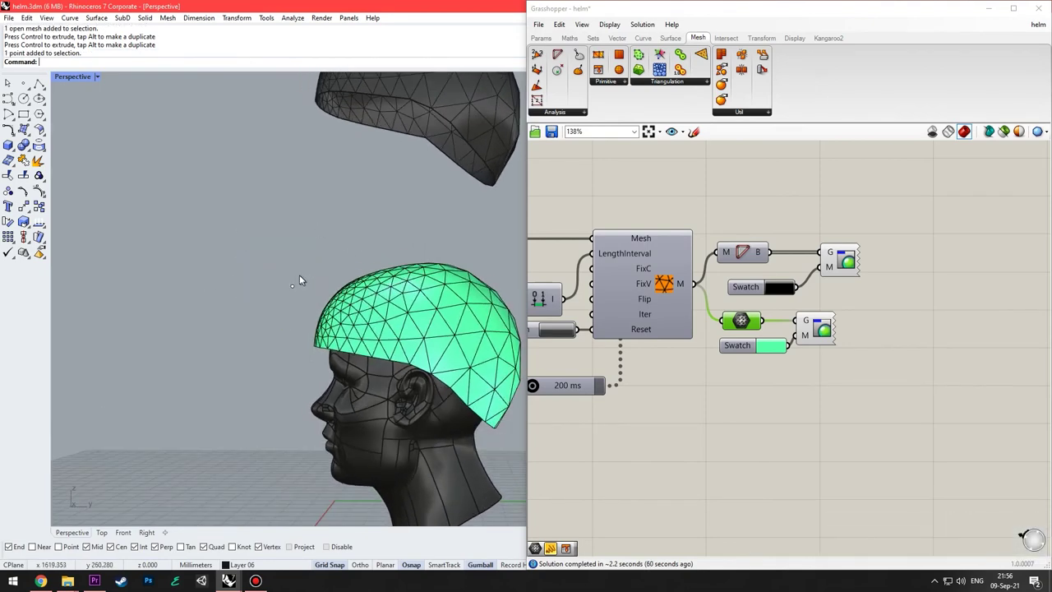
{"action": "right_click_drag", "start_coordinate": [371, 315], "coordinate": [162, 232]}
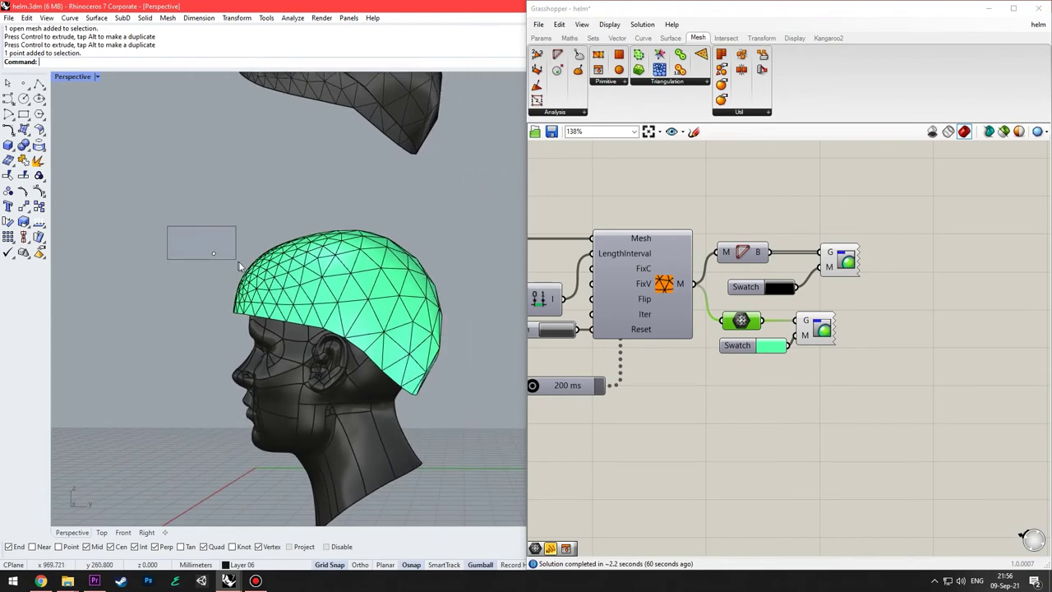
{"action": "mouse_move", "coordinate": [239, 263]}
{"action": "left_mouse_down"}
{"action": "mouse_move", "coordinate": [235, 274]}
{"action": "mouse_move", "coordinate": [227, 263]}
{"action": "left_mouse_up"}
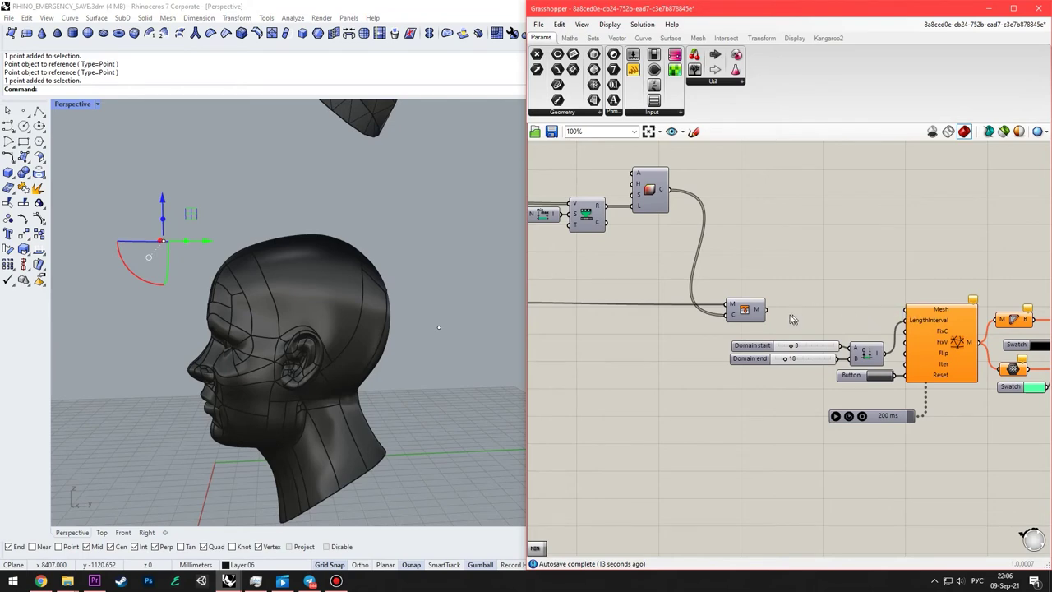
Review the definition from the Point and Mesh inputs through distance and colour mapping to the remesher.
{"action": "left_click", "coordinate": [747, 311]}
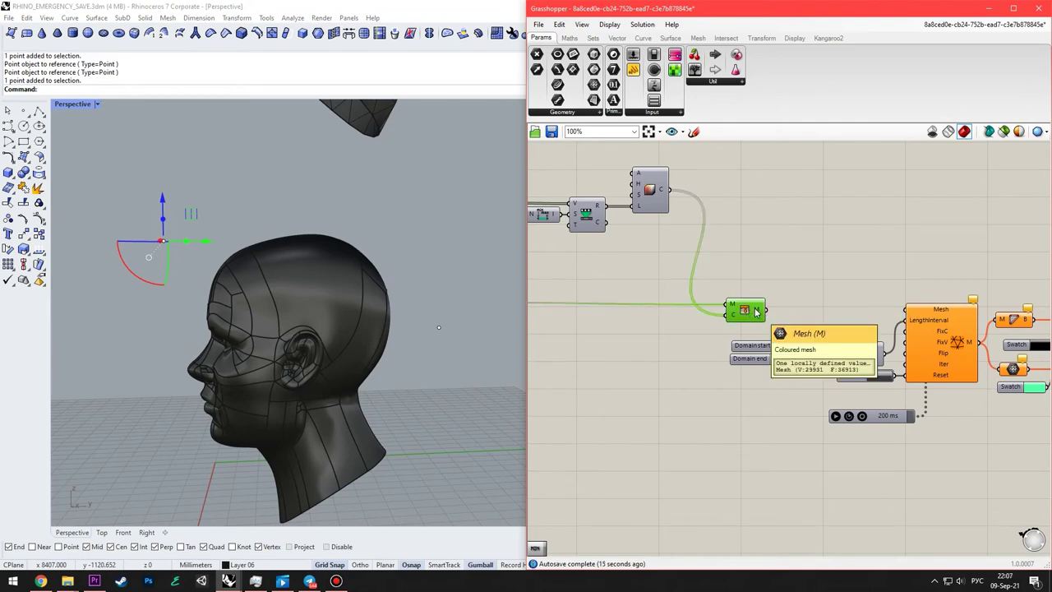
{"action": "left_click", "coordinate": [946, 312]}
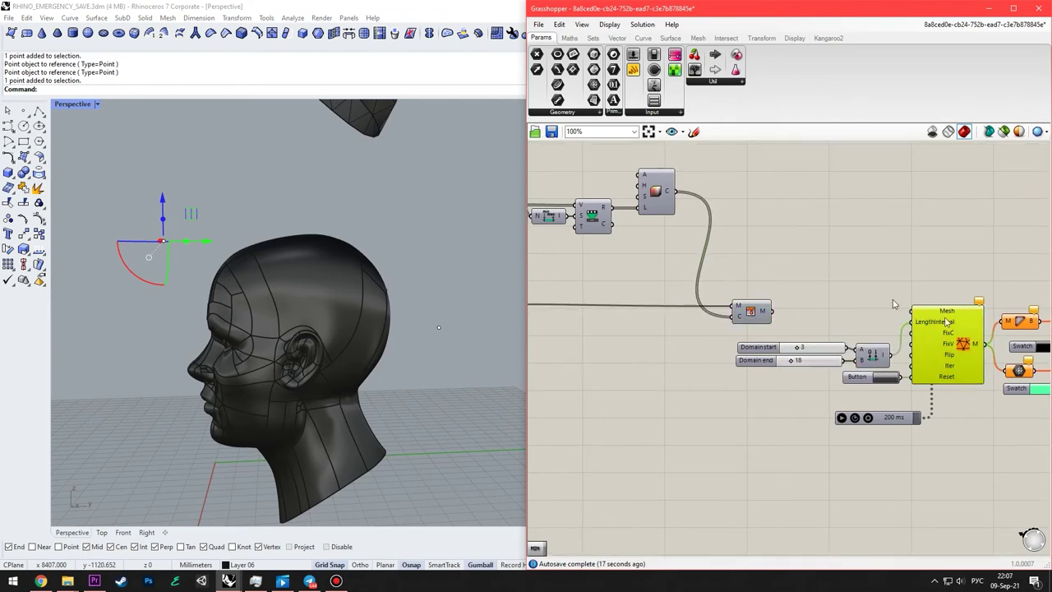
{"action": "scroll", "coordinate": [927, 311], "scroll_direction": "up", "scroll_amount": 1}
{"action": "scroll", "coordinate": [822, 300], "scroll_direction": "down", "scroll_amount": 2}
{"action": "right_click_drag", "start_coordinate": [786, 295], "coordinate": [799, 307]}
{"action": "right_click_drag", "start_coordinate": [697, 263], "coordinate": [761, 277]}
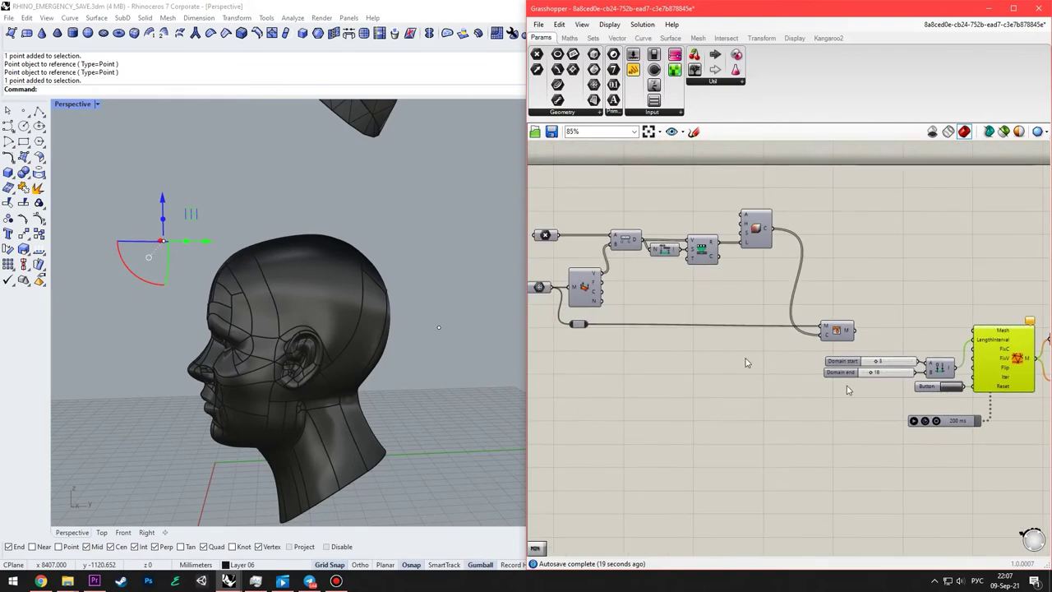
{"action": "right_click_drag", "start_coordinate": [865, 319], "coordinate": [826, 324]}
{"action": "right_click_drag", "start_coordinate": [656, 279], "coordinate": [751, 298]}
{"action": "right_click_drag", "start_coordinate": [881, 327], "coordinate": [905, 336]}
{"action": "right_click_drag", "start_coordinate": [875, 232], "coordinate": [926, 235]}
{"action": "right_click_drag", "start_coordinate": [680, 279], "coordinate": [656, 278]}
{"action": "scroll", "coordinate": [717, 251], "scroll_direction": "up", "scroll_amount": 3}
{"action": "right_click_drag", "start_coordinate": [979, 274], "coordinate": [872, 272]}
{"action": "scroll", "coordinate": [862, 263], "scroll_direction": "down", "scroll_amount": 2}
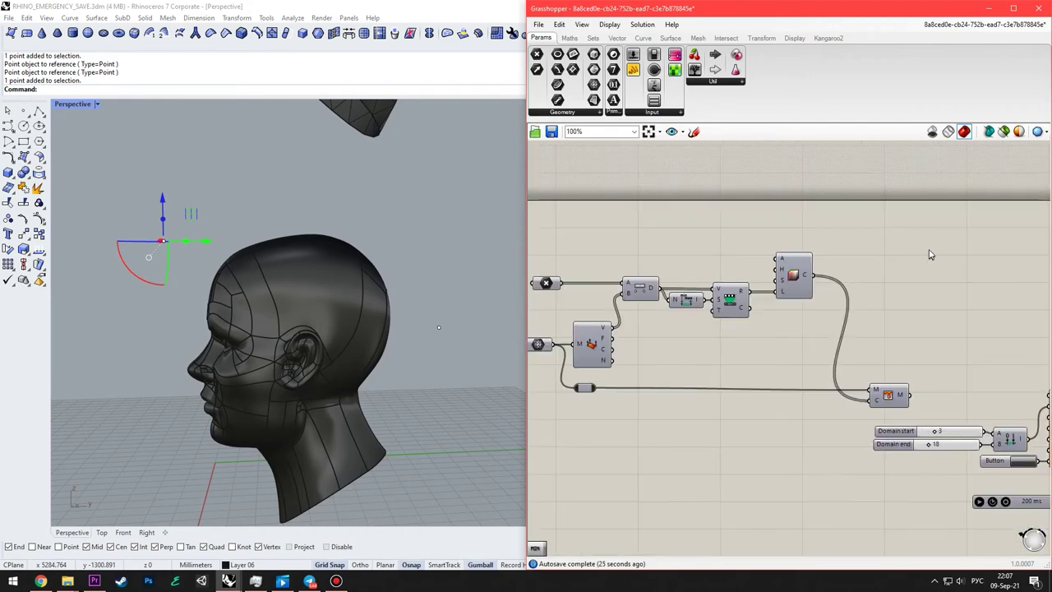
Add a Sort List component above the Distance component.
{"action": "left_click_drag", "start_coordinate": [929, 250], "coordinate": [785, 320]}
{"action": "left_click", "coordinate": [723, 250]}
{"action": "right_click_drag", "start_coordinate": [648, 264], "coordinate": [722, 266]}
{"action": "double_click", "coordinate": [735, 252]}
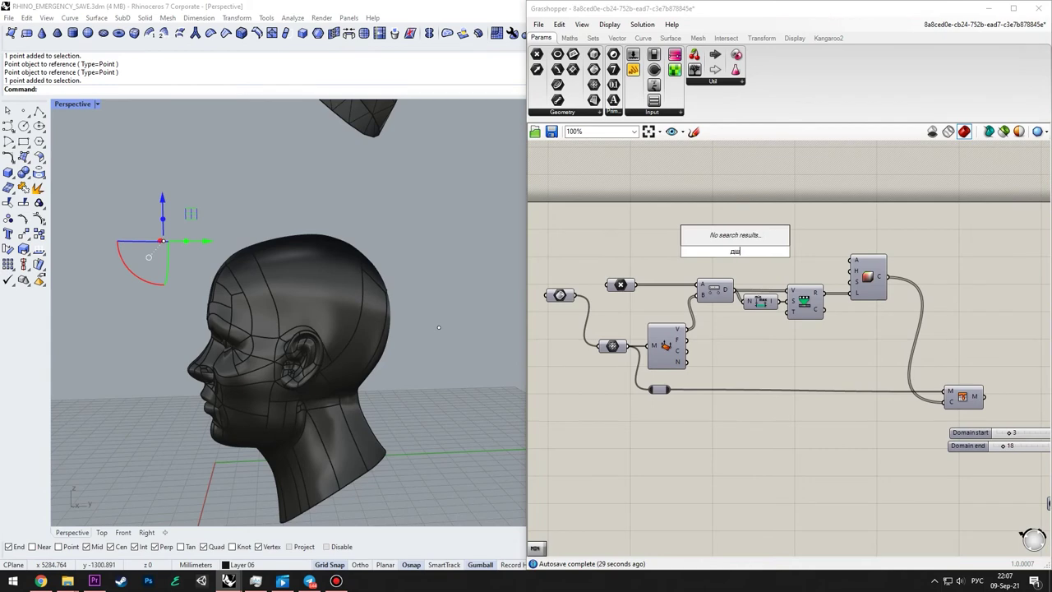
{"action": "type", "text": "дш"}
{"action": "key", "text": "BackSpace"}
{"action": "key", "text": "BackSpace"}
{"action": "key", "text": "alt+shift"}
{"action": "type", "text": "list"}
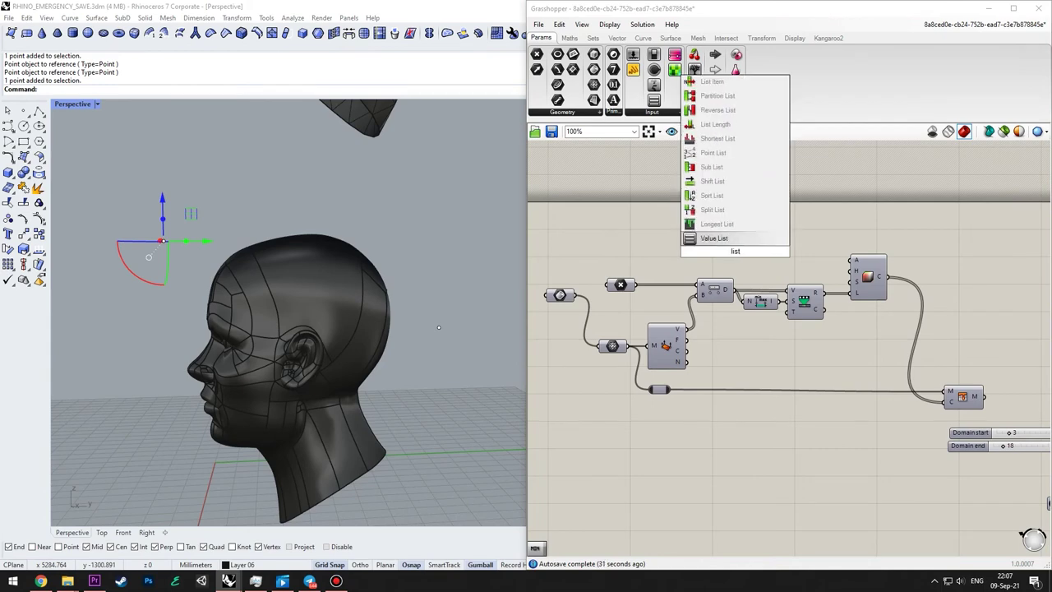
{"action": "key", "text": "BackSpace"}
{"action": "key", "text": "BackSpace"}
{"action": "key", "text": "BackSpace"}
{"action": "key", "text": "BackSpace"}
{"action": "type", "text": "sortlis"}
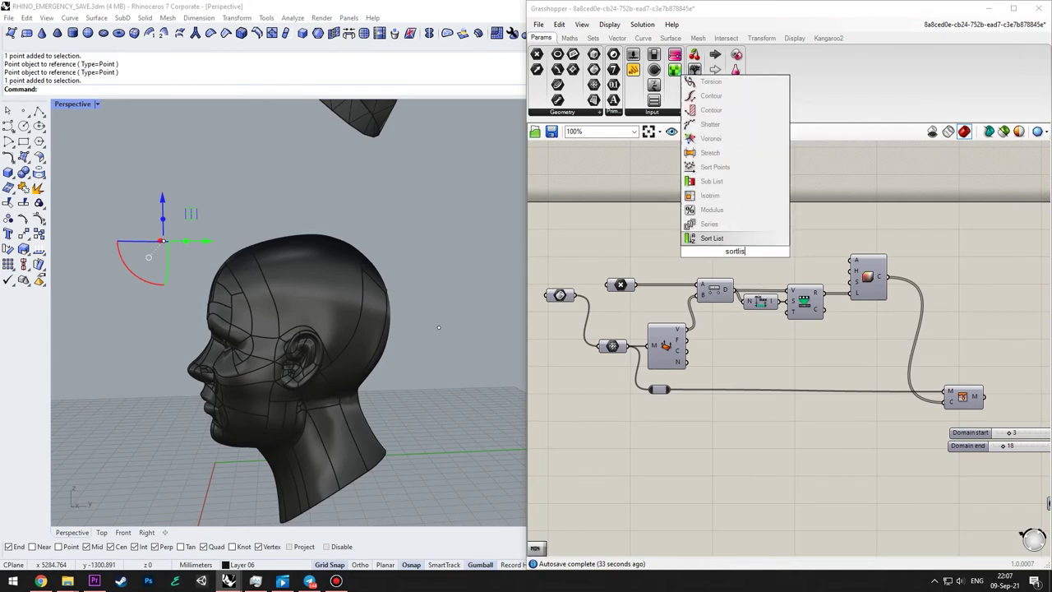
{"action": "key", "text": "Return"}
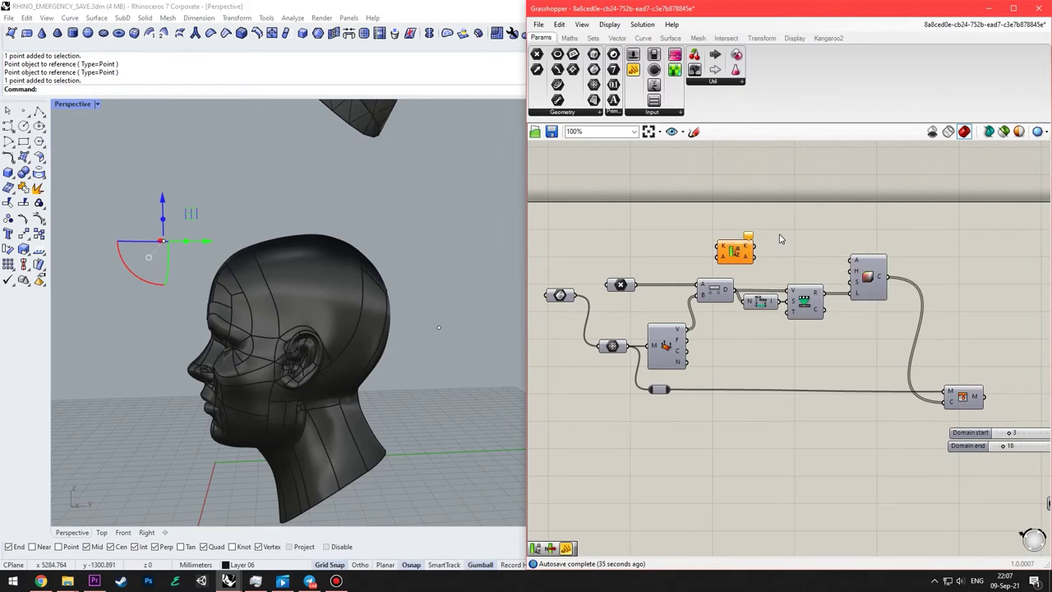
Add a List Item component beside Sort List.
{"action": "double_click", "coordinate": [787, 221]}
{"action": "type", "text": "list item"}
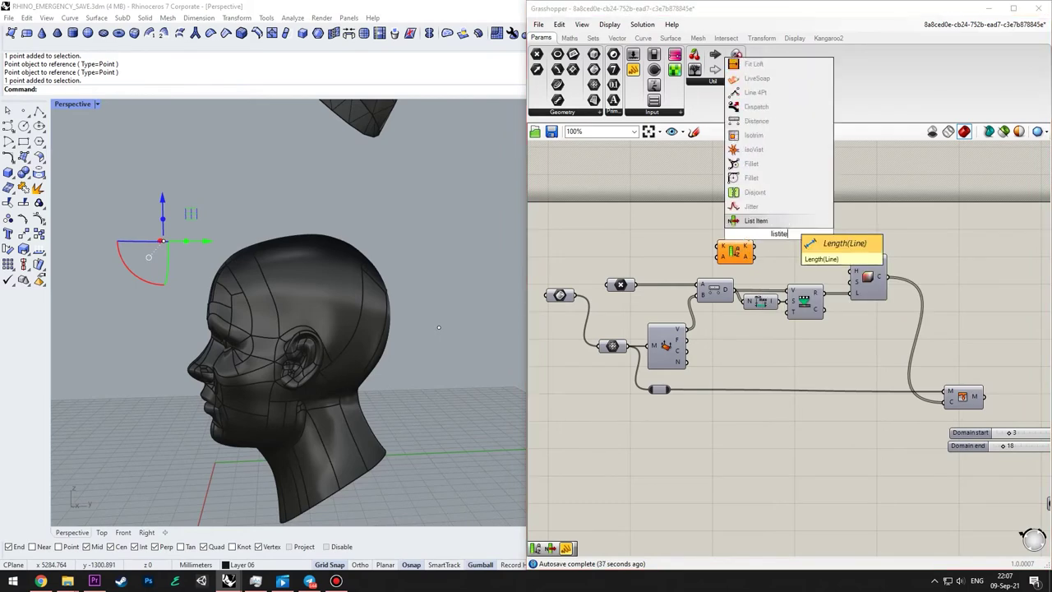
{"action": "key", "text": "Return"}
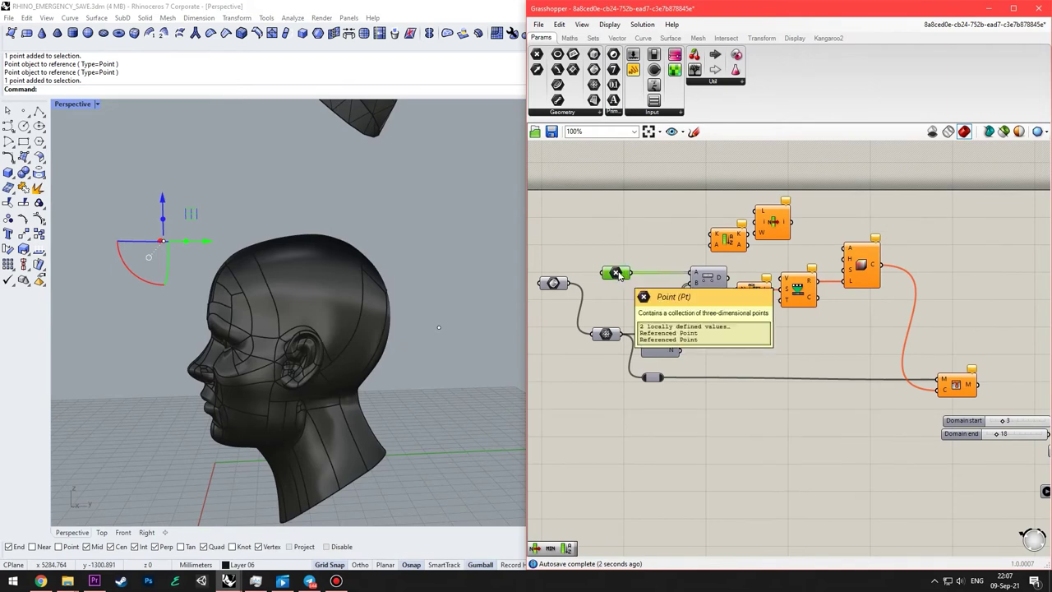
Set multiple points in the Point parameter, referencing the attractor points in front of and behind the head.
{"action": "left_click", "coordinate": [341, 182]}
{"action": "right_click_drag", "start_coordinate": [251, 253], "coordinate": [329, 230], "text": "shift"}
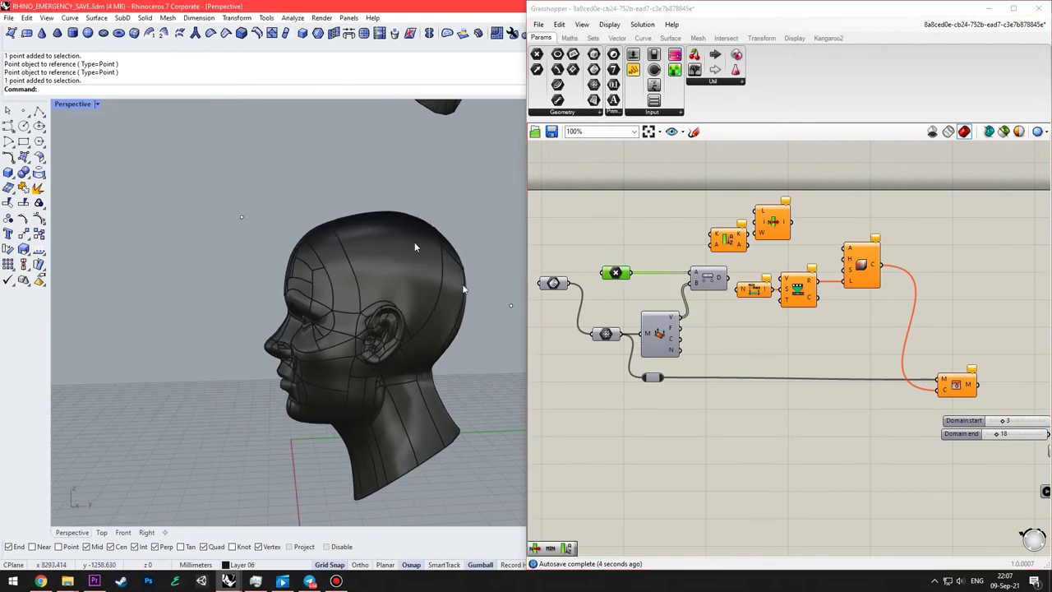
{"action": "right_click", "coordinate": [619, 274]}
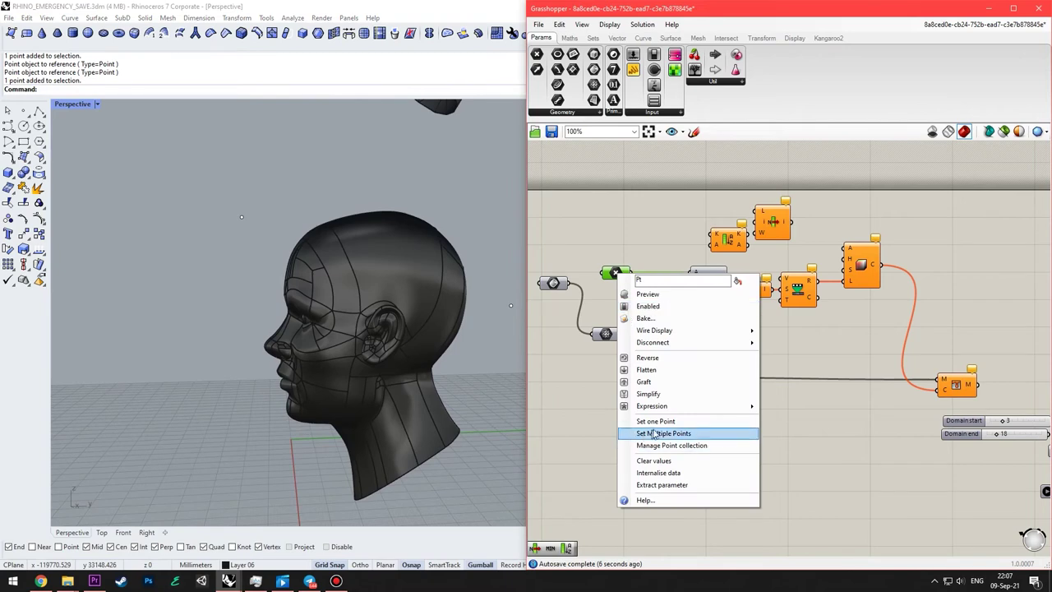
{"action": "left_click", "coordinate": [654, 433]}
{"action": "left_click", "coordinate": [242, 217]}
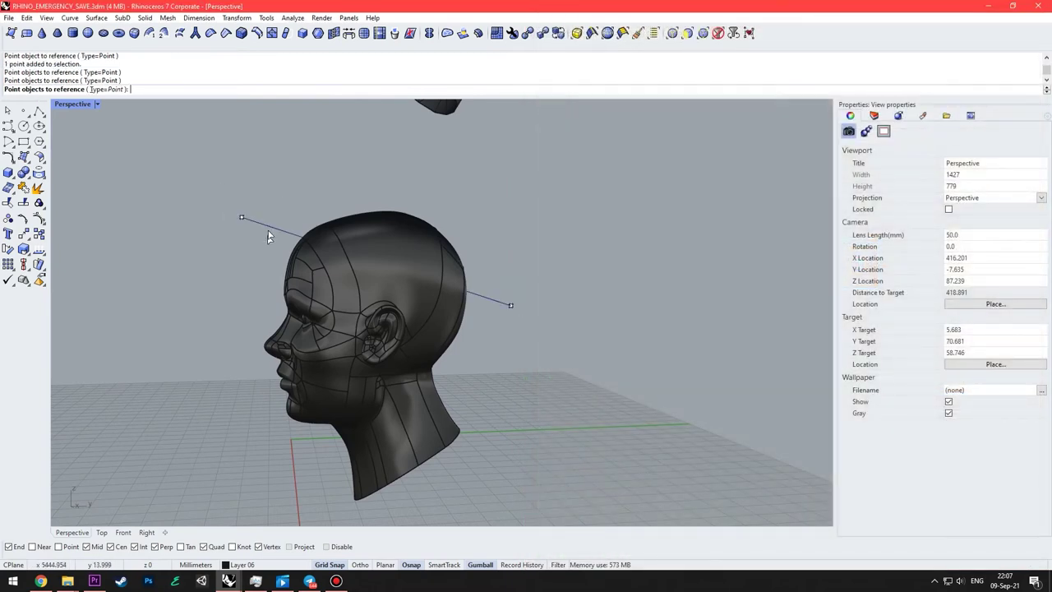
{"action": "right_click", "coordinate": [270, 230]}
Shift the Bounds, Remap Numbers, Colour and Mesh Colours components farther from Distance to free up space.
{"action": "right_click_drag", "start_coordinate": [717, 342], "coordinate": [677, 342]}
{"action": "scroll", "coordinate": [678, 342], "scroll_direction": "up", "scroll_amount": 3}
{"action": "right_click_drag", "start_coordinate": [630, 307], "coordinate": [663, 327]}
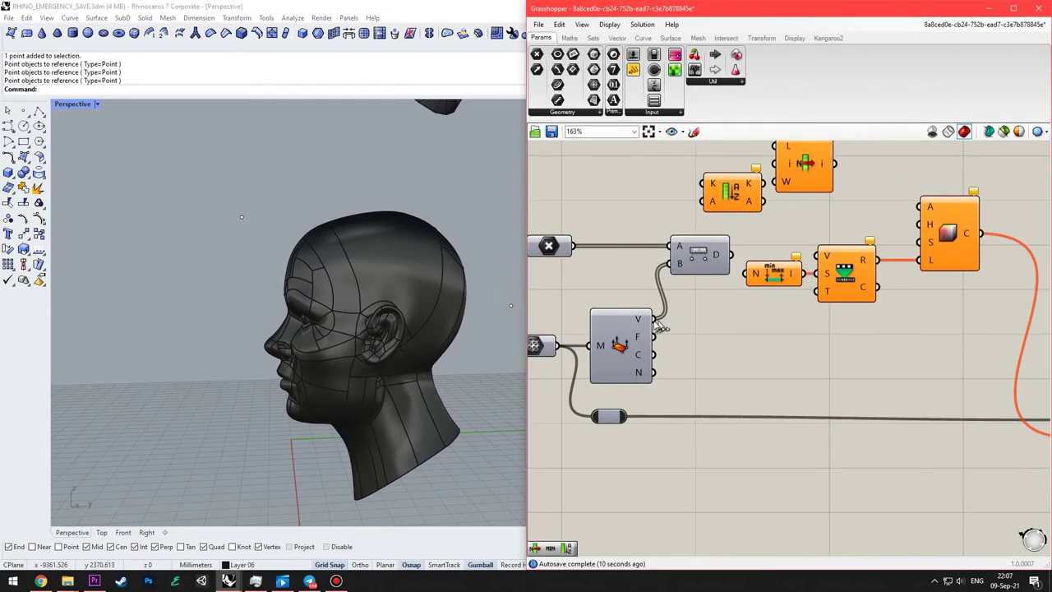
{"action": "scroll", "coordinate": [658, 320], "scroll_direction": "down", "scroll_amount": 4}
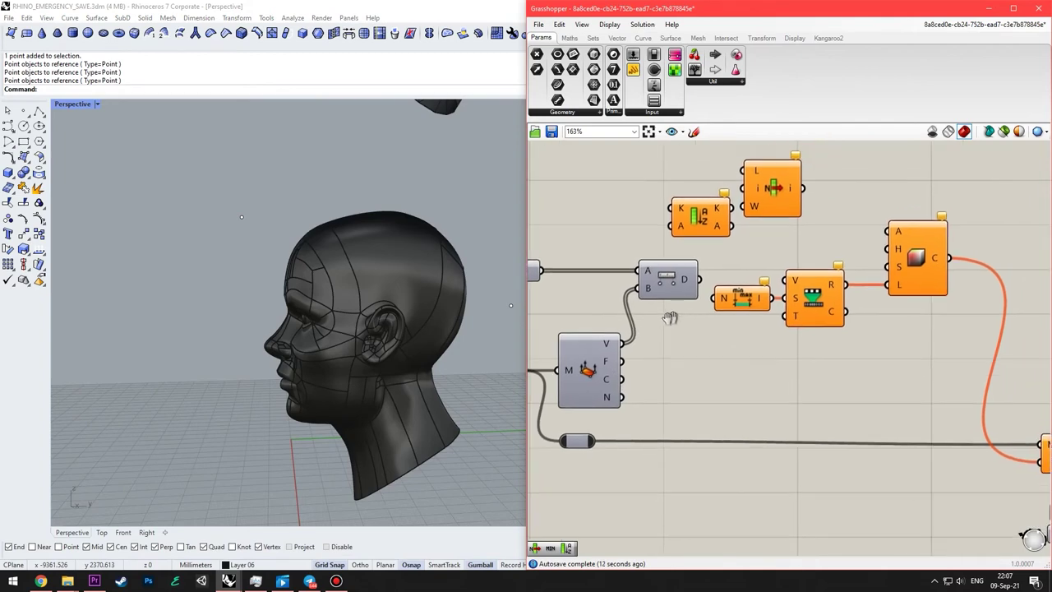
{"action": "left_click_drag", "start_coordinate": [842, 251], "coordinate": [633, 378]}
{"action": "left_click_drag", "start_coordinate": [721, 300], "coordinate": [775, 300]}
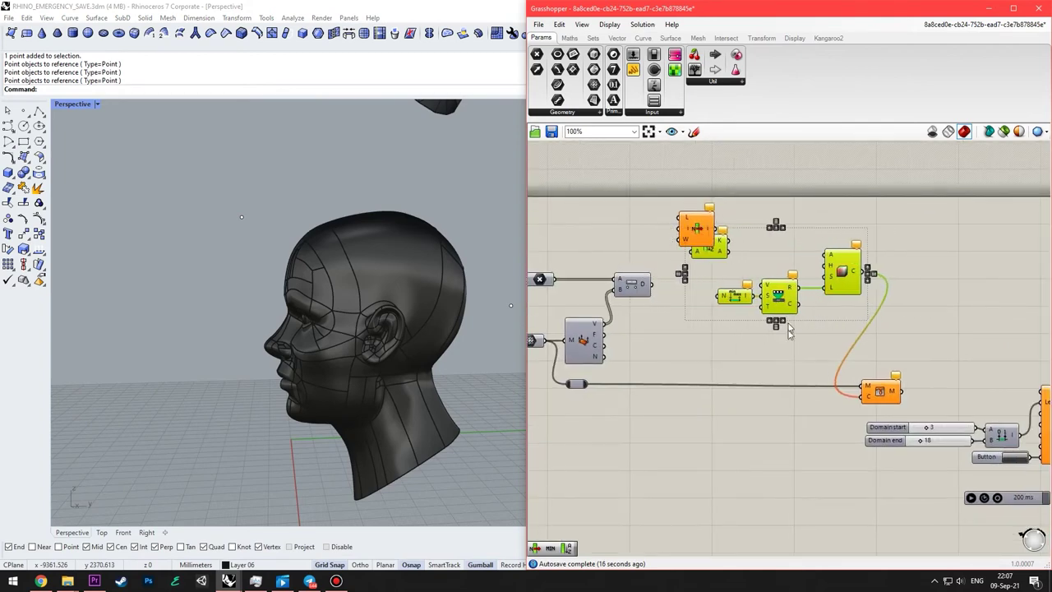
{"action": "left_click", "coordinate": [792, 333]}
{"action": "left_click_drag", "start_coordinate": [881, 393], "coordinate": [947, 393]}
{"action": "left_click", "coordinate": [665, 328]}
{"action": "scroll", "coordinate": [665, 327], "scroll_direction": "up", "scroll_amount": 2}
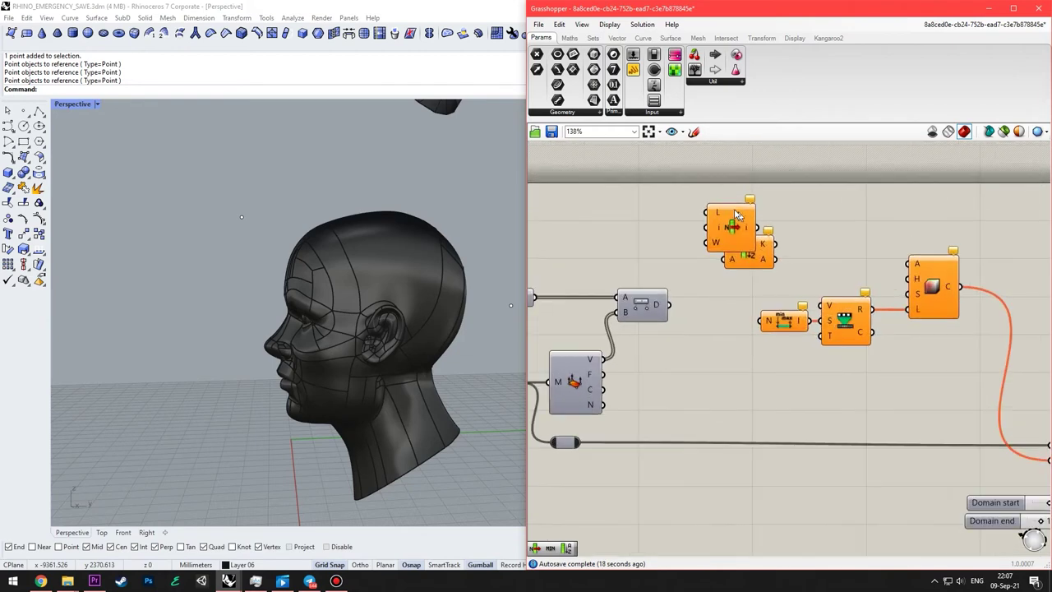
Feed the Distance output into Sort List's keys and the sorted keys into List Item's list, placing the components side by side.
{"action": "left_click_drag", "start_coordinate": [709, 215], "coordinate": [707, 380]}
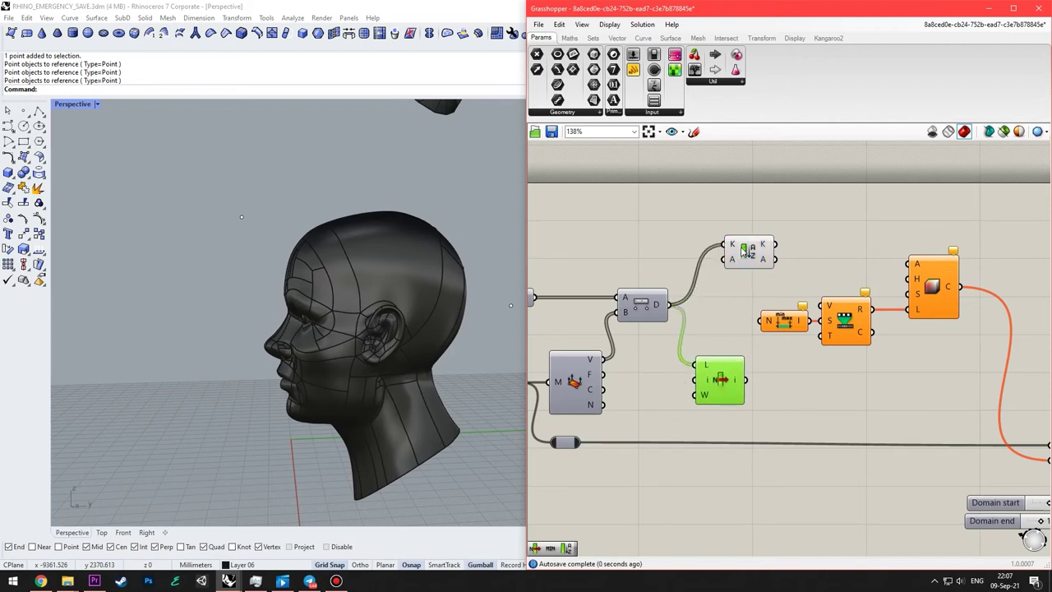
{"action": "left_click_drag", "start_coordinate": [745, 253], "coordinate": [707, 262]}
{"action": "left_click_drag", "start_coordinate": [735, 392], "coordinate": [817, 270]}
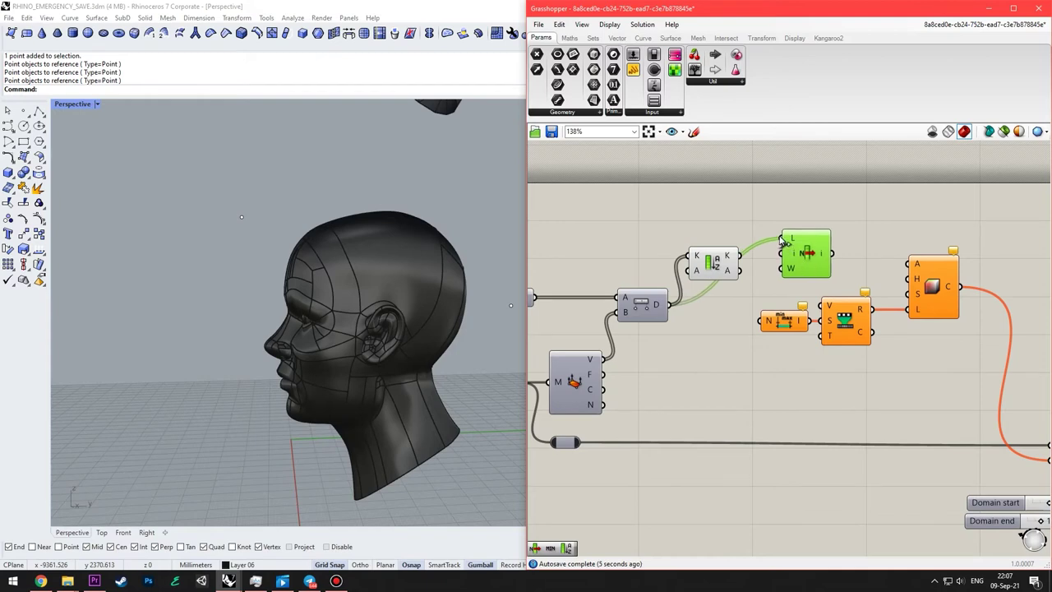
{"action": "left_click_drag", "start_coordinate": [744, 255], "coordinate": [732, 240]}
{"action": "right_click_drag", "start_coordinate": [689, 262], "coordinate": [697, 257]}
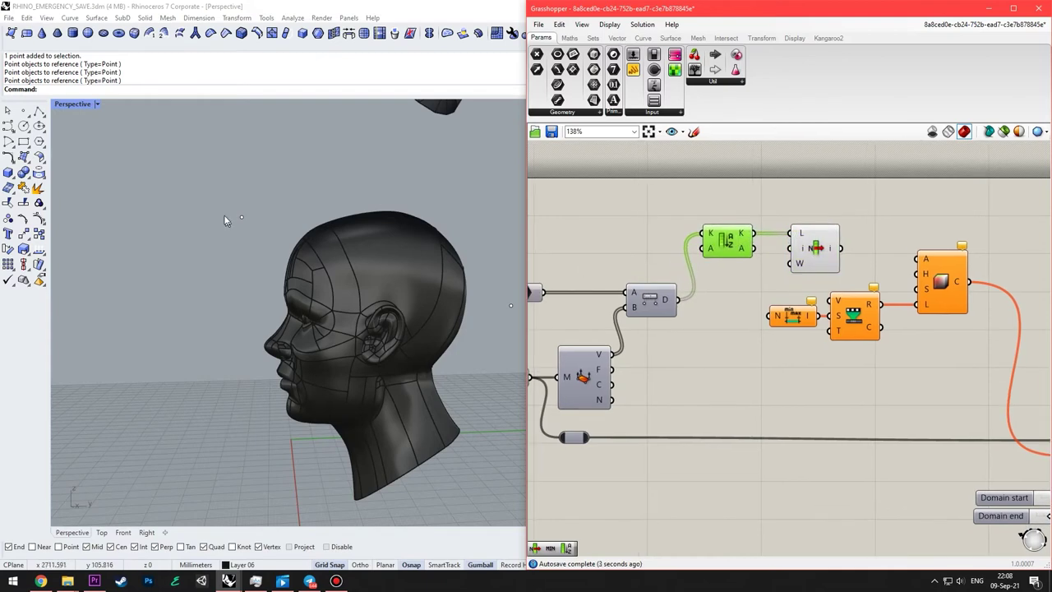
Examine how the attractor points in front of and behind the head relate to the head surface.
{"action": "mouse_move", "coordinate": [443, 319]}
{"action": "right_mouse_down"}
{"action": "mouse_move", "coordinate": [499, 310]}
{"action": "mouse_move", "coordinate": [448, 313]}
{"action": "right_mouse_up"}
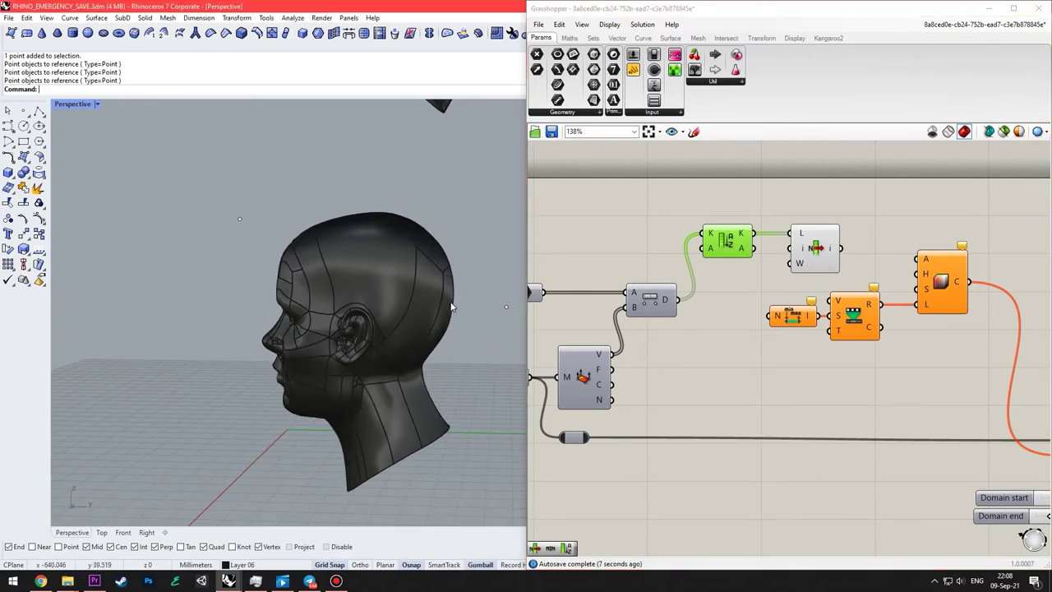
{"action": "right_click_drag", "start_coordinate": [508, 309], "coordinate": [487, 304], "text": "shift"}
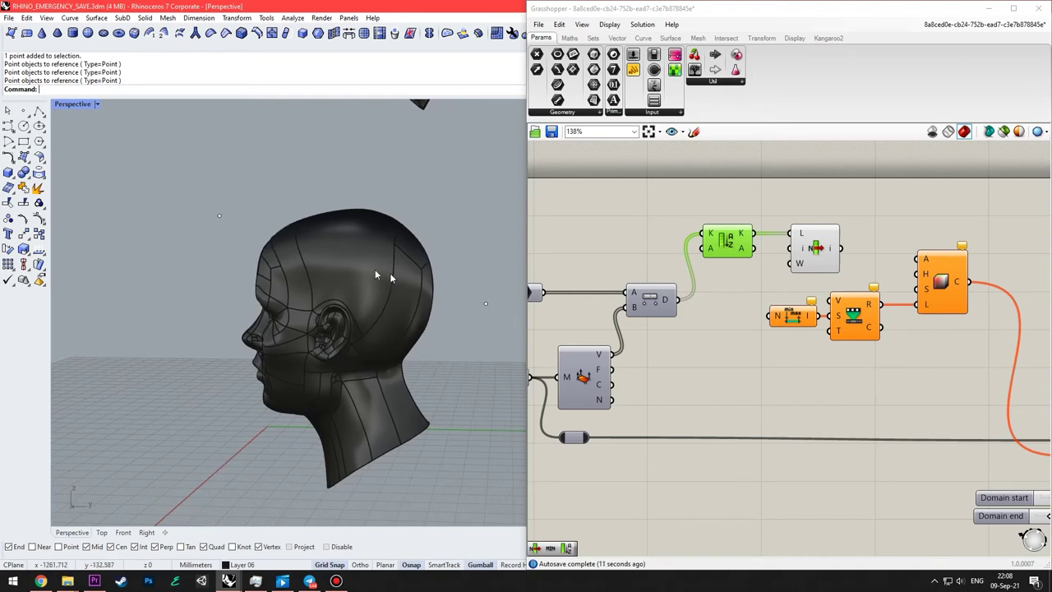
{"action": "right_click_drag", "start_coordinate": [375, 275], "coordinate": [469, 308]}
{"action": "right_click_drag", "start_coordinate": [771, 293], "coordinate": [752, 299]}
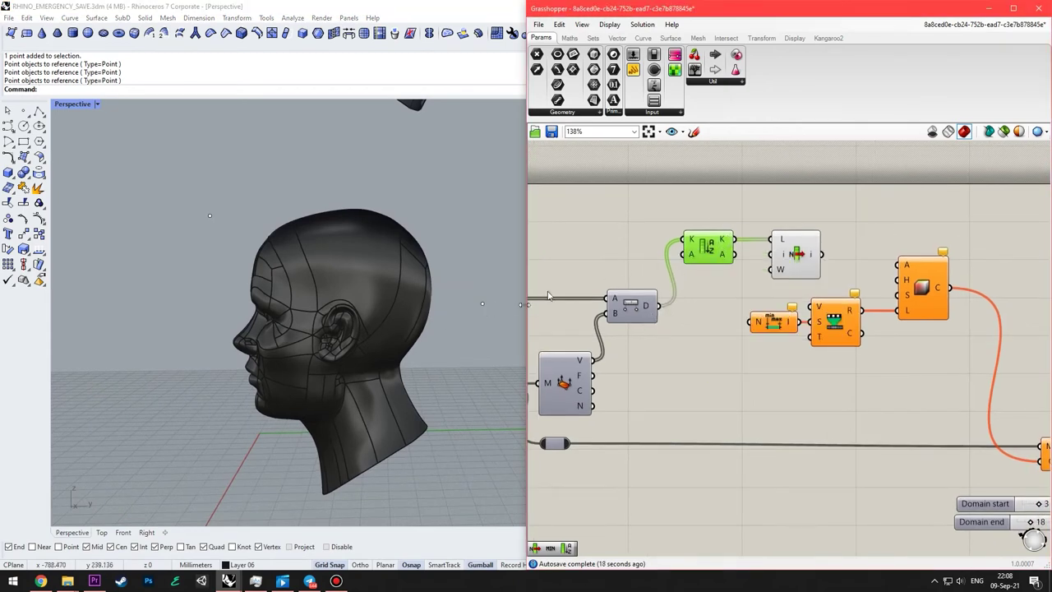
{"action": "left_click", "coordinate": [408, 300]}
{"action": "scroll", "coordinate": [468, 312], "scroll_direction": "up", "scroll_amount": 5}
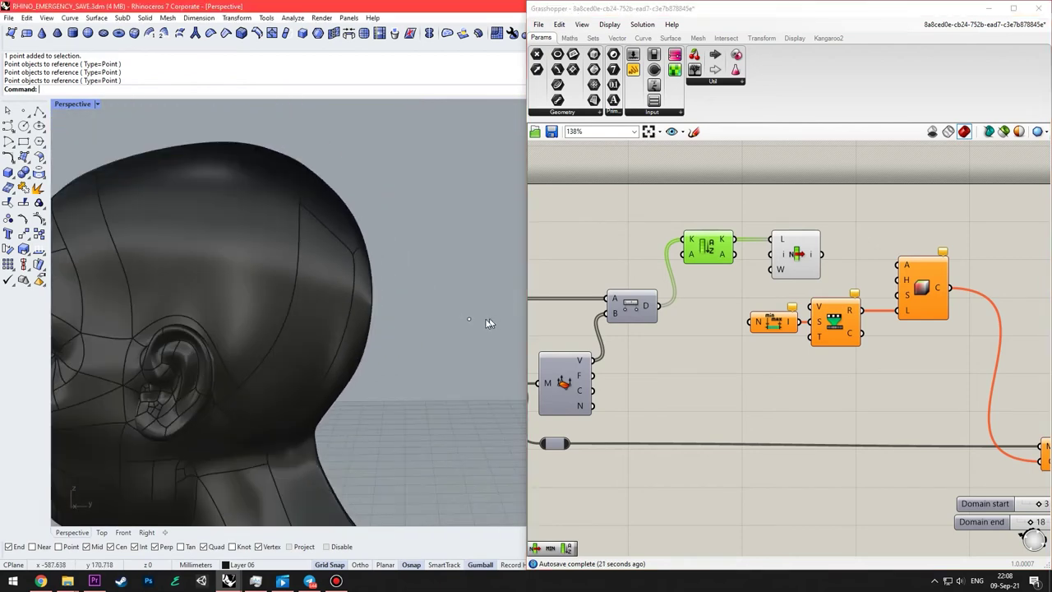
{"action": "scroll", "coordinate": [329, 292], "scroll_direction": "down", "scroll_amount": 2}
{"action": "right_click_drag", "start_coordinate": [327, 291], "coordinate": [338, 289], "text": "shift"}
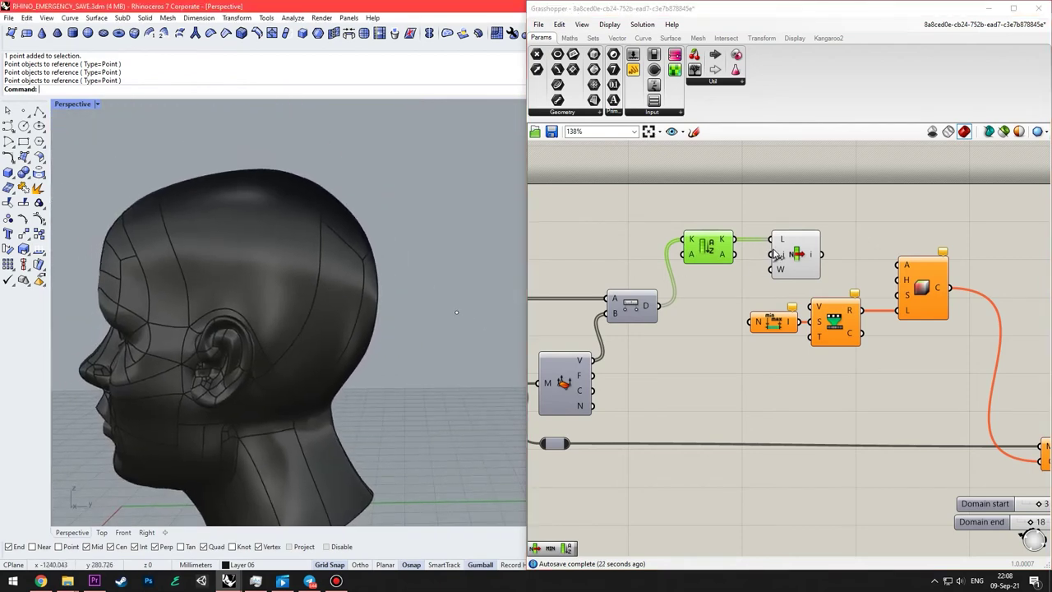
{"action": "scroll", "coordinate": [444, 325], "scroll_direction": "up", "scroll_amount": 2}
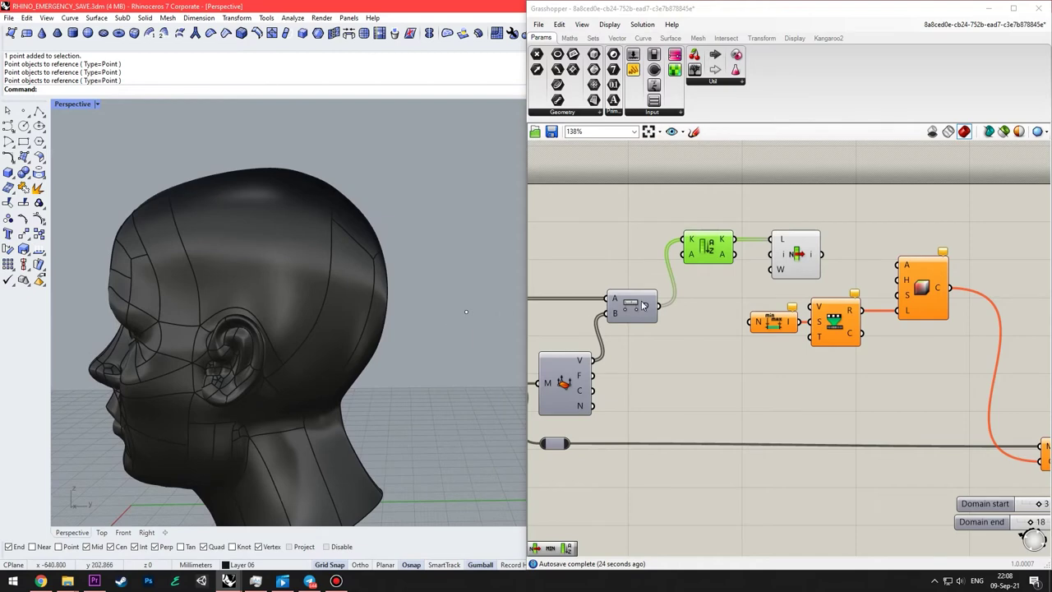
Place List Item closer to Sort List and graft the vertices output of the mesh deconstruction component.
{"action": "left_click_drag", "start_coordinate": [785, 262], "coordinate": [761, 271]}
{"action": "left_click", "coordinate": [812, 245]}
{"action": "right_click_drag", "start_coordinate": [800, 237], "coordinate": [822, 233]}
{"action": "right_click_drag", "start_coordinate": [765, 264], "coordinate": [861, 224]}
{"action": "right_click_drag", "start_coordinate": [814, 263], "coordinate": [693, 310]}
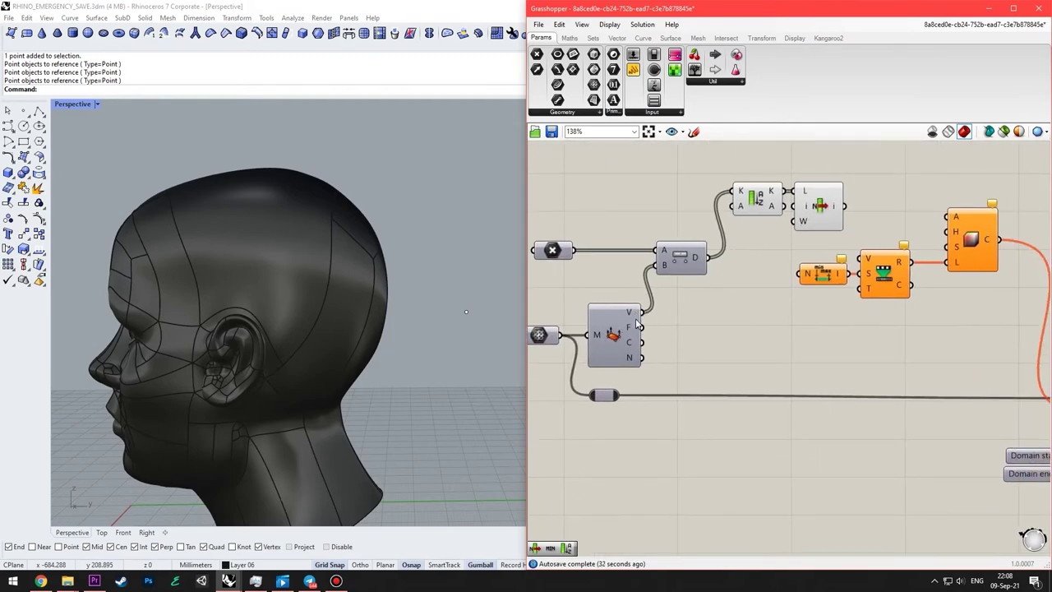
{"action": "right_click", "coordinate": [632, 310]}
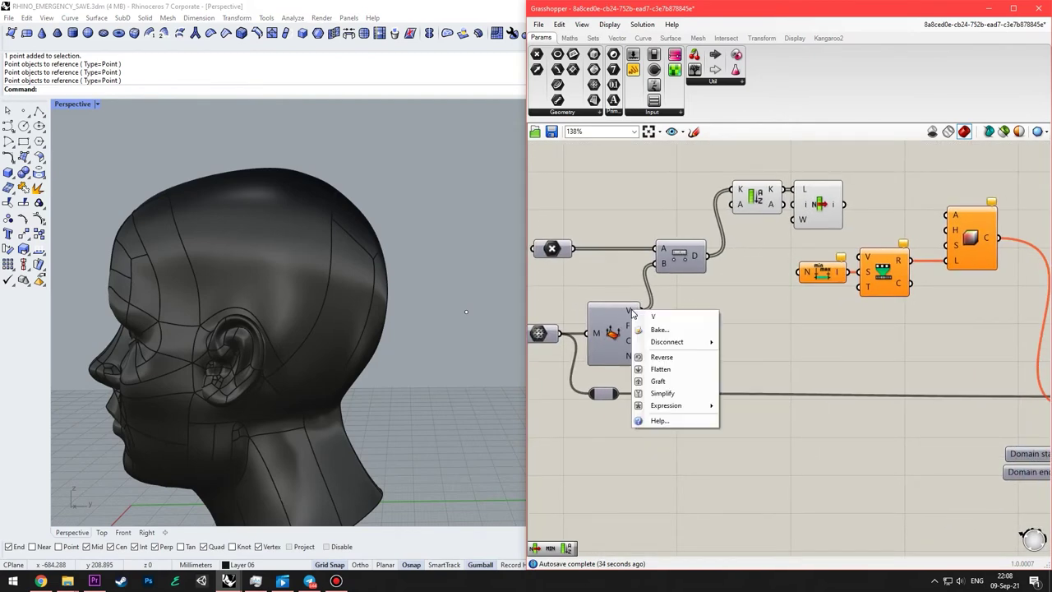
{"action": "left_click", "coordinate": [659, 382]}
{"action": "right_click_drag", "start_coordinate": [704, 346], "coordinate": [701, 302]}
Move the Bounds, Remap Numbers and Colour components closer to the List Item component.
{"action": "left_click_drag", "start_coordinate": [837, 174], "coordinate": [687, 282]}
{"action": "left_click", "coordinate": [901, 362]}
{"action": "left_click_drag", "start_coordinate": [884, 294], "coordinate": [851, 298]}
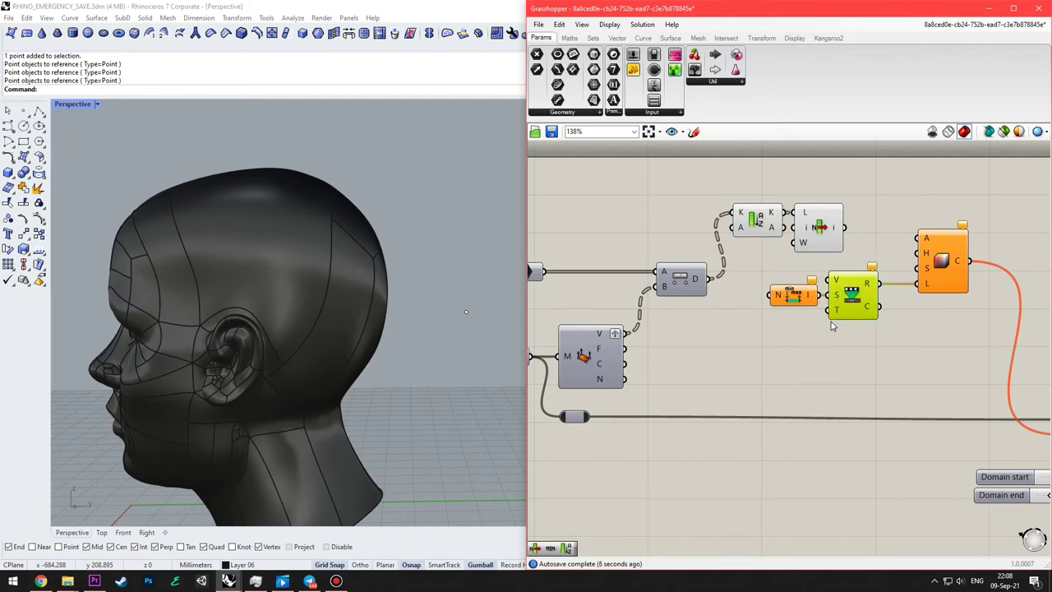
{"action": "right_click_drag", "start_coordinate": [768, 318], "coordinate": [785, 320]}
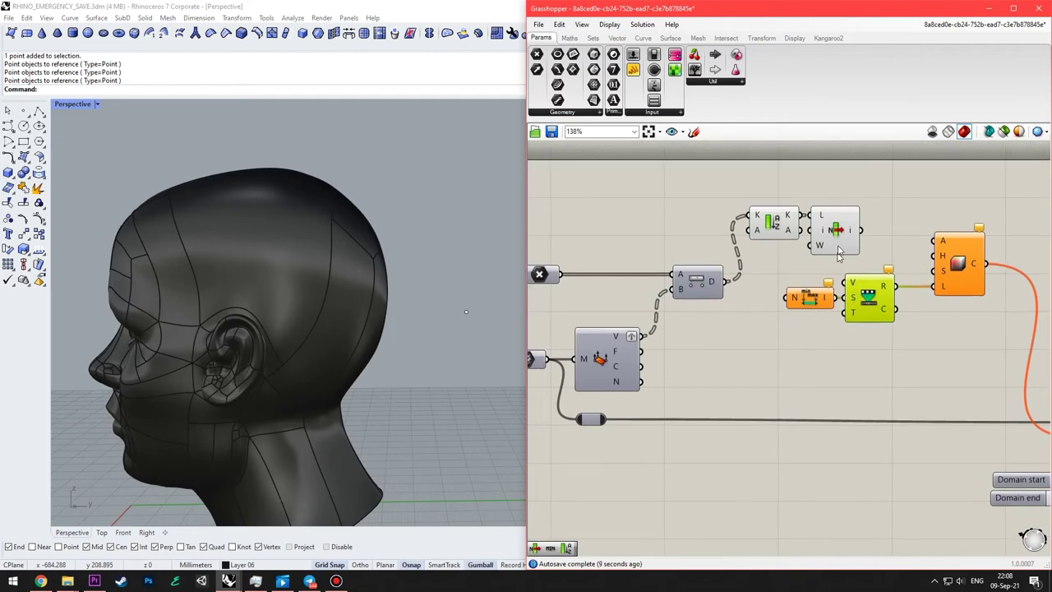
{"action": "mouse_move", "coordinate": [774, 246]}
{"action": "right_mouse_down"}
{"action": "mouse_move", "coordinate": [730, 235]}
{"action": "mouse_move", "coordinate": [766, 228]}
{"action": "right_mouse_up"}
{"action": "left_click_drag", "start_coordinate": [767, 209], "coordinate": [766, 207], "text": "shift"}
{"action": "left_click", "coordinate": [756, 288]}
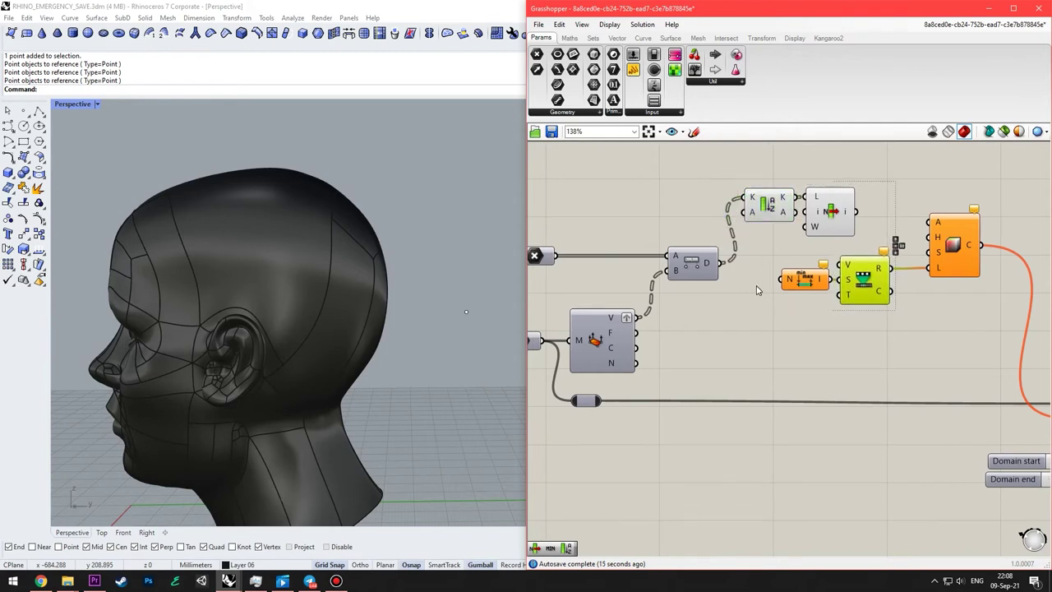
{"action": "right_click_drag", "start_coordinate": [757, 307], "coordinate": [762, 321]}
{"action": "right_click_drag", "start_coordinate": [674, 322], "coordinate": [722, 308]}
{"action": "right_click", "coordinate": [669, 319]}
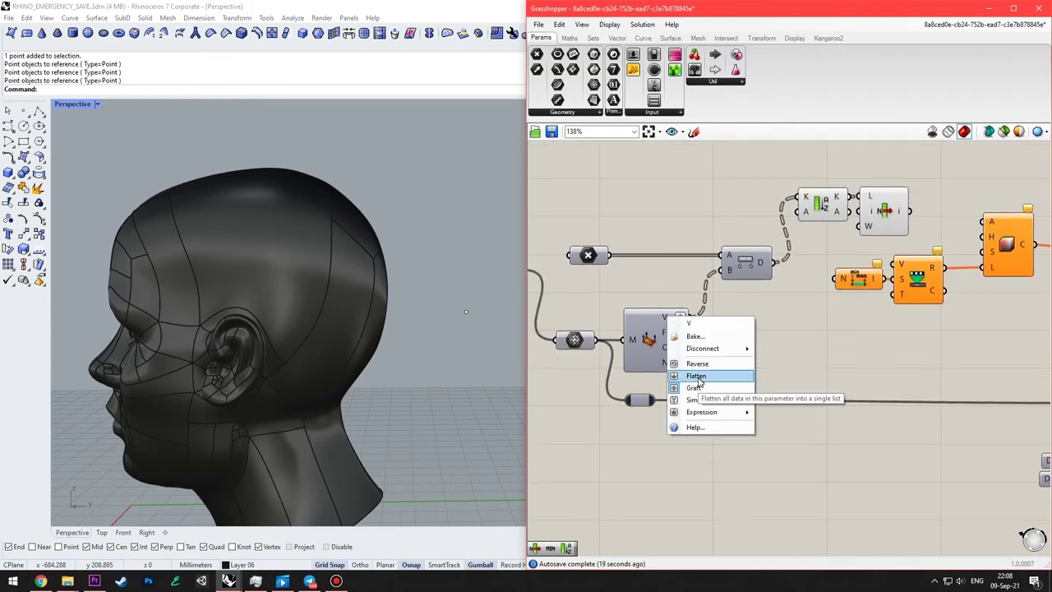
{"action": "left_click", "coordinate": [815, 303]}
{"action": "right_click_drag", "start_coordinate": [789, 310], "coordinate": [642, 342]}
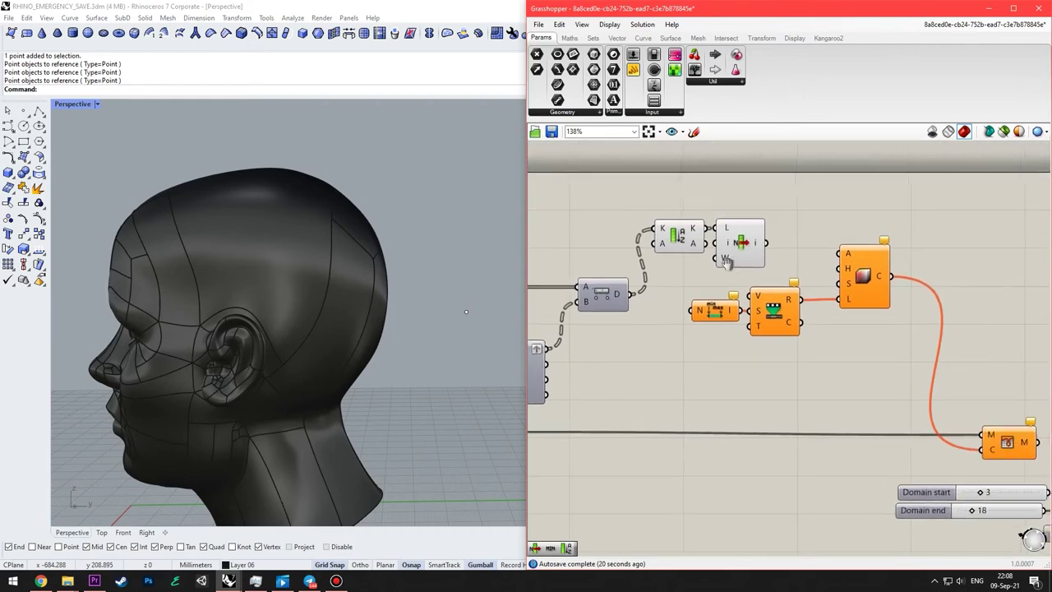
Adjust the spacing between the List Item and Sort List components.
{"action": "left_click_drag", "start_coordinate": [752, 254], "coordinate": [773, 252]}
{"action": "left_click", "coordinate": [885, 203]}
{"action": "right_click_drag", "start_coordinate": [885, 203], "coordinate": [907, 169]}
{"action": "scroll", "coordinate": [785, 237], "scroll_direction": "down", "scroll_amount": 1}
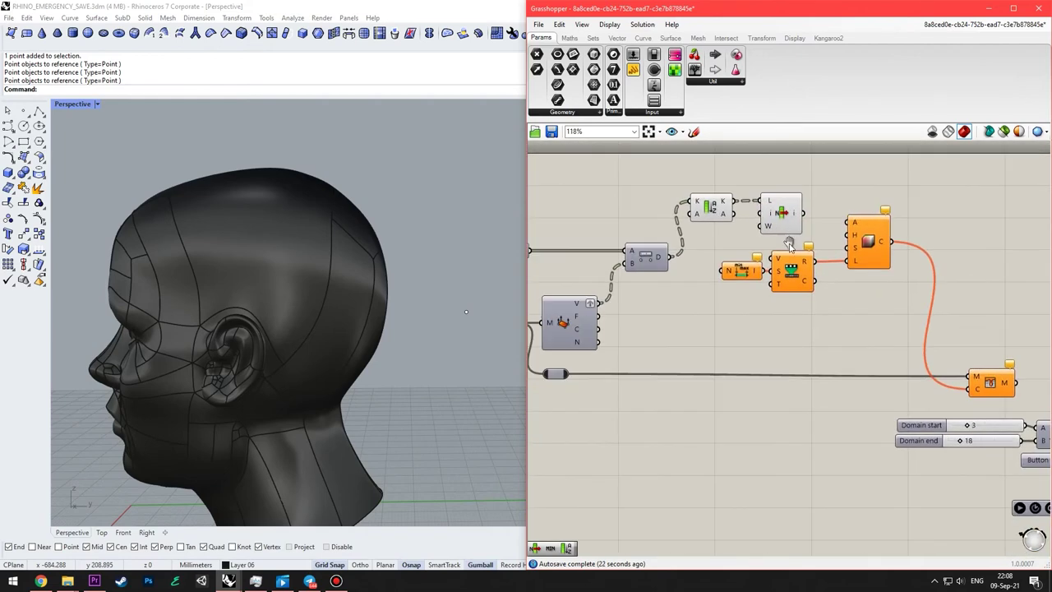
{"action": "scroll", "coordinate": [779, 215], "scroll_direction": "up", "scroll_amount": 1}
{"action": "right_click_drag", "start_coordinate": [771, 211], "coordinate": [771, 246]}
{"action": "left_click_drag", "start_coordinate": [785, 247], "coordinate": [768, 247]}
{"action": "right_click_drag", "start_coordinate": [829, 233], "coordinate": [762, 220]}
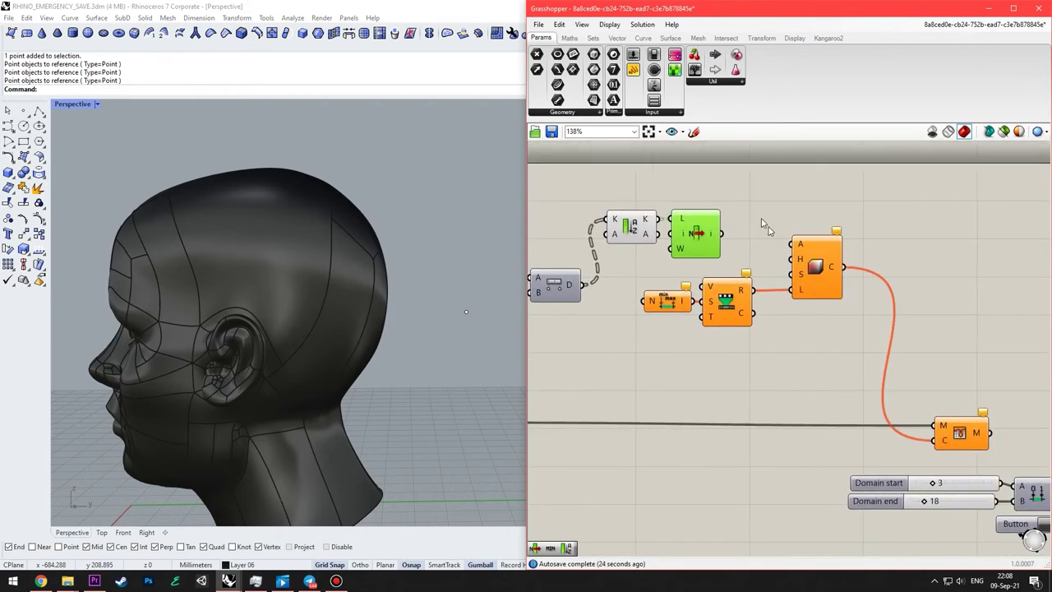
Move the Bounds, Remap Numbers and Colour components farther away from List Item.
{"action": "left_click_drag", "start_coordinate": [841, 335], "coordinate": [656, 269]}
{"action": "right_click_drag", "start_coordinate": [873, 279], "coordinate": [703, 303]}
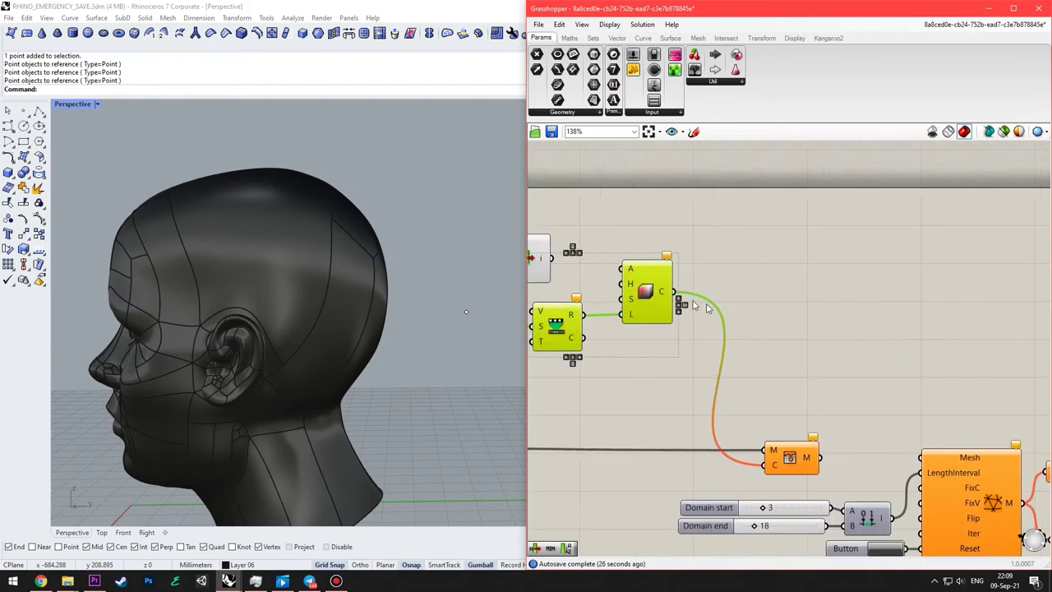
{"action": "left_click_drag", "start_coordinate": [641, 299], "coordinate": [766, 320]}
{"action": "right_click_drag", "start_coordinate": [816, 289], "coordinate": [995, 270]}
{"action": "left_click", "coordinate": [765, 246]}
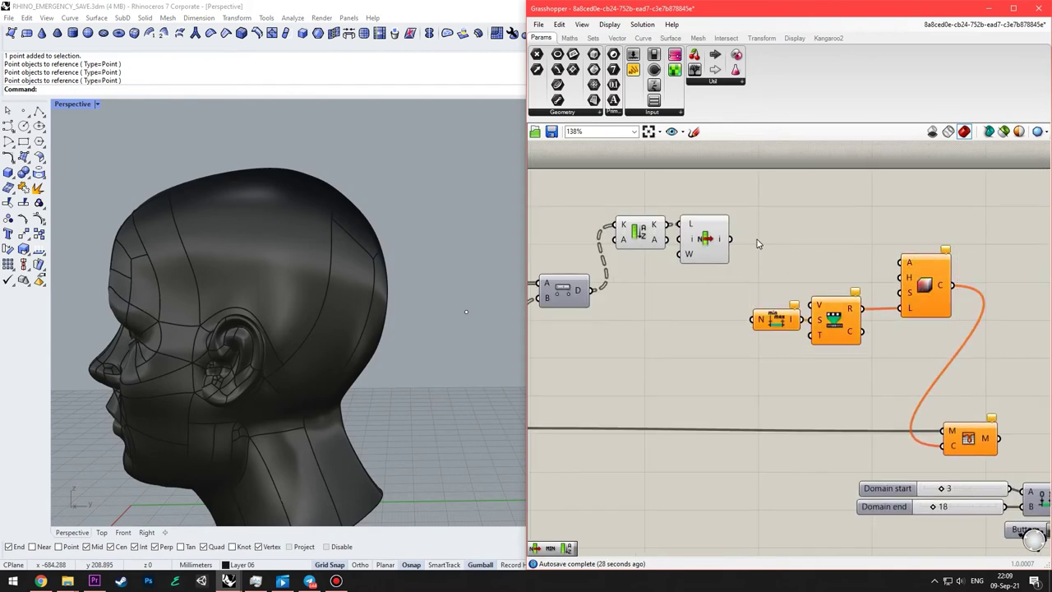
Flatten List Item's item output and connect it to the Remap Numbers value input and the Bounds numbers input.
{"action": "right_click_drag", "start_coordinate": [635, 232], "coordinate": [679, 227]}
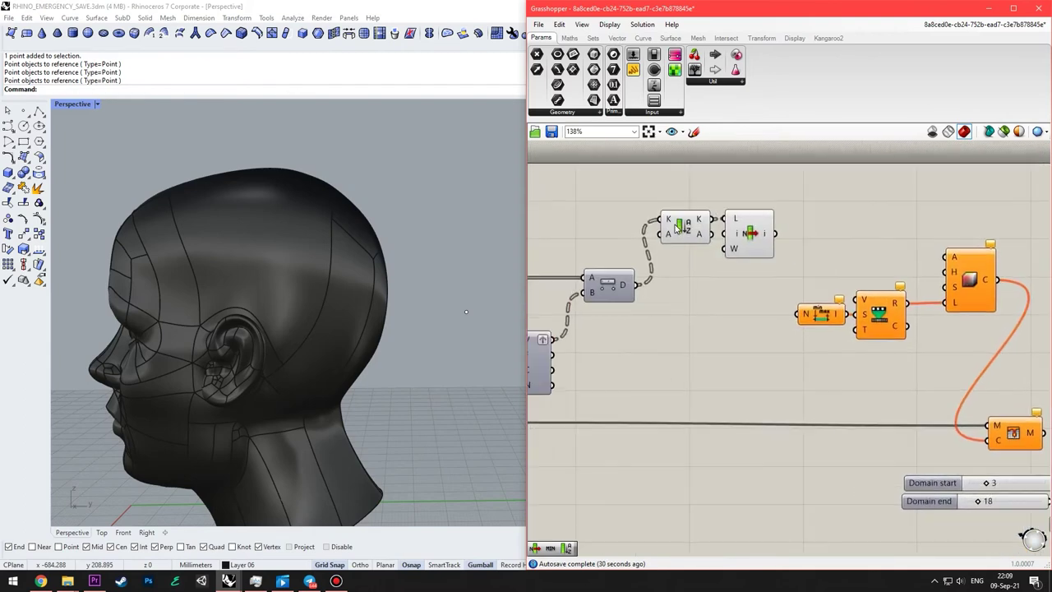
{"action": "right_click_drag", "start_coordinate": [737, 246], "coordinate": [755, 257]}
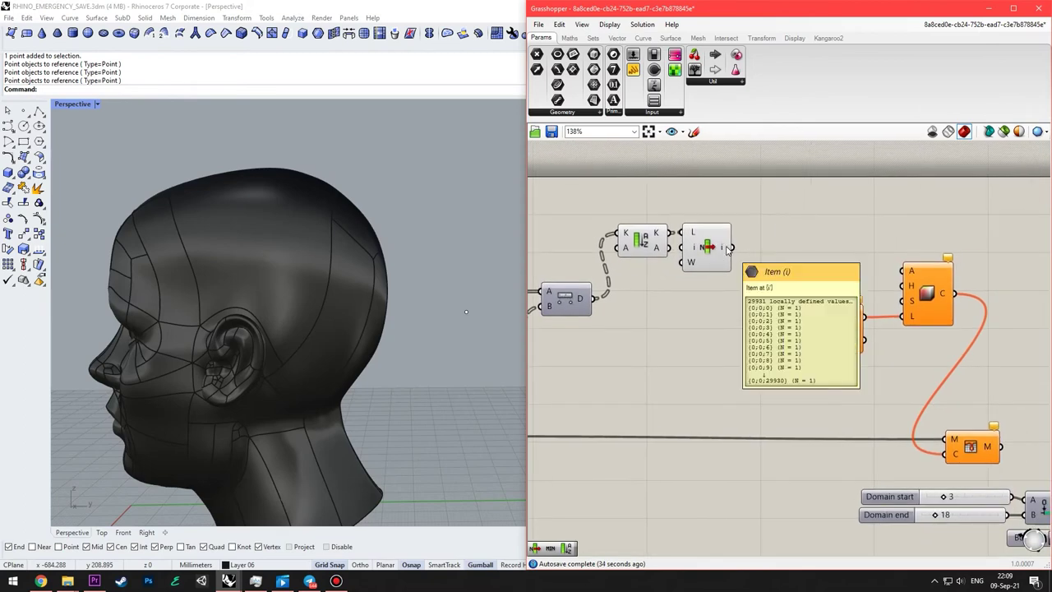
{"action": "right_click", "coordinate": [728, 249]}
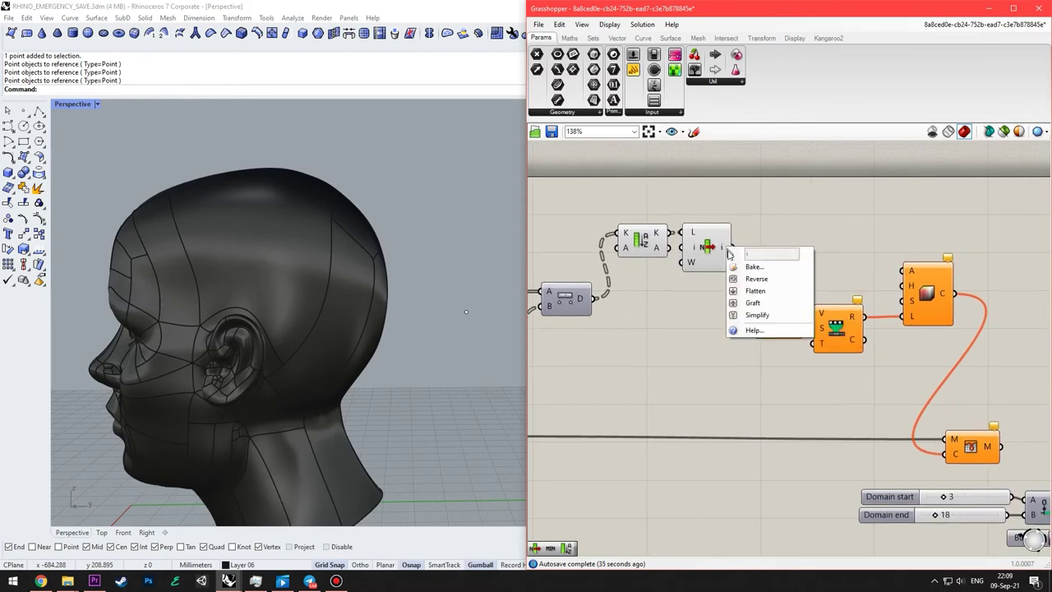
{"action": "left_click", "coordinate": [765, 293]}
{"action": "mouse_move", "coordinate": [779, 235]}
{"action": "right_mouse_down"}
{"action": "mouse_move", "coordinate": [810, 236]}
{"action": "mouse_move", "coordinate": [772, 240]}
{"action": "right_mouse_up"}
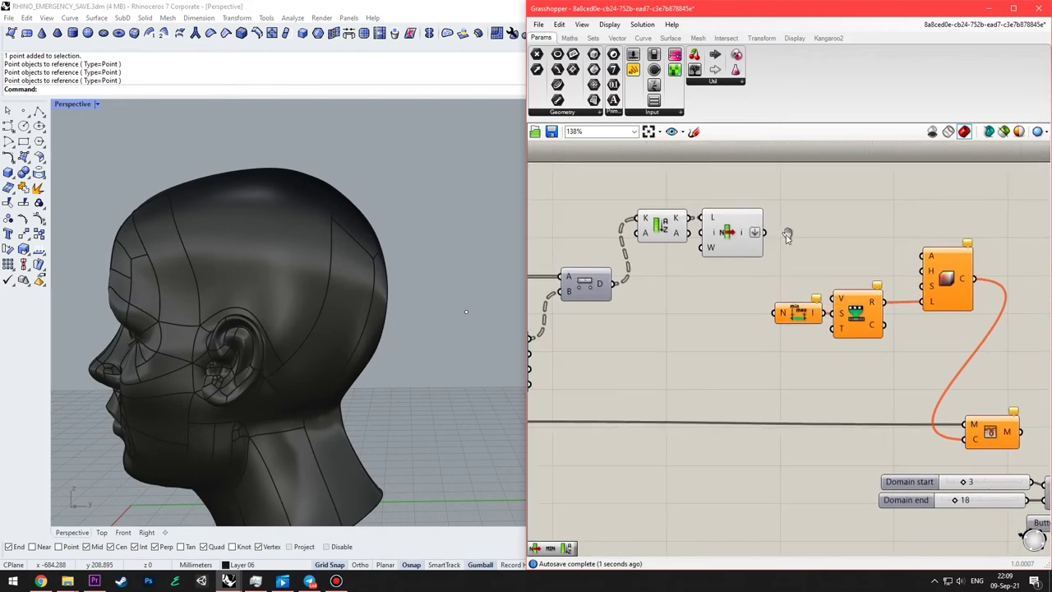
{"action": "left_click_drag", "start_coordinate": [763, 233], "coordinate": [834, 298]}
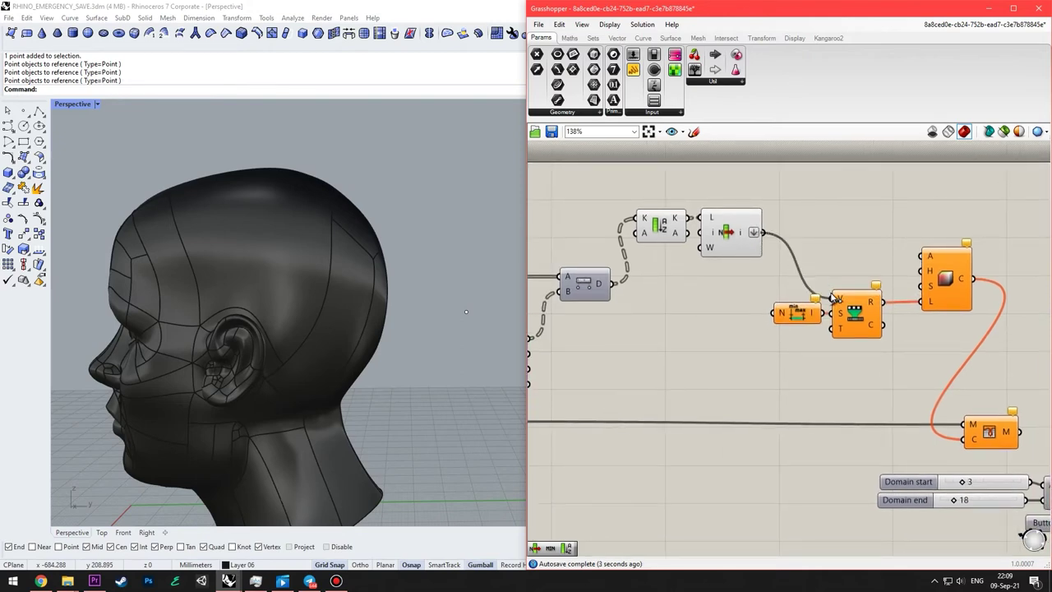
{"action": "scroll", "coordinate": [765, 226], "scroll_direction": "down", "scroll_amount": 4}
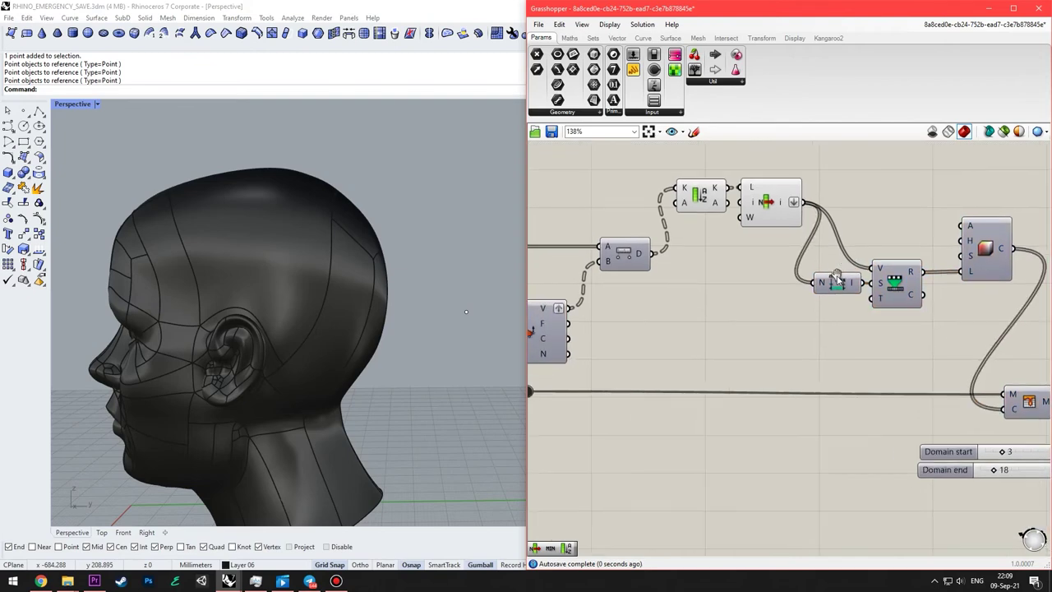
{"action": "left_click_drag", "start_coordinate": [650, 236], "coordinate": [649, 236]}
{"action": "right_click", "coordinate": [822, 176]}
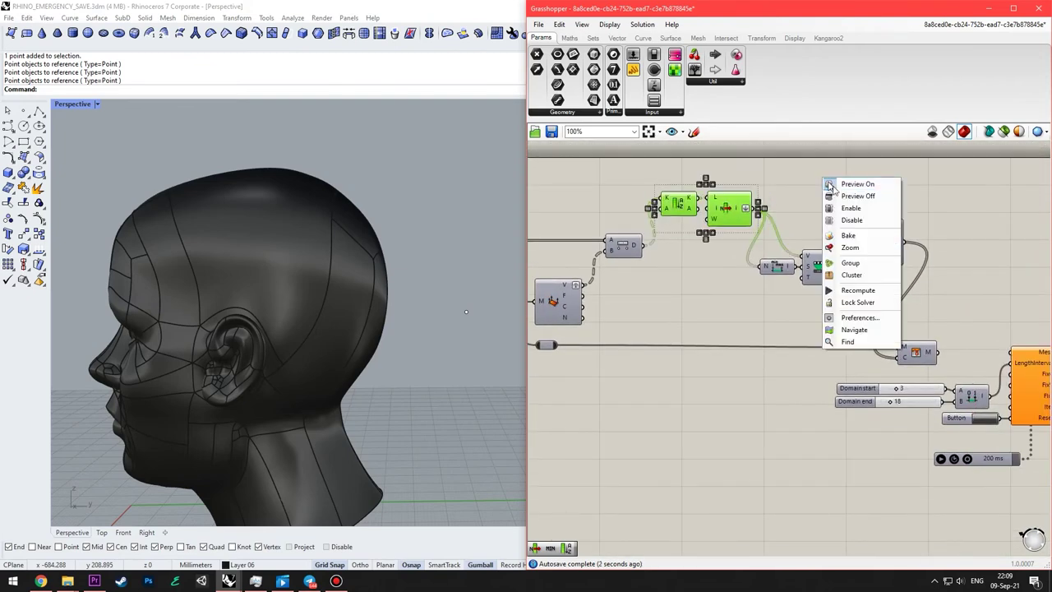
{"action": "left_click", "coordinate": [849, 204]}
{"action": "right_click_drag", "start_coordinate": [784, 190], "coordinate": [722, 178]}
{"action": "left_click", "coordinate": [888, 240]}
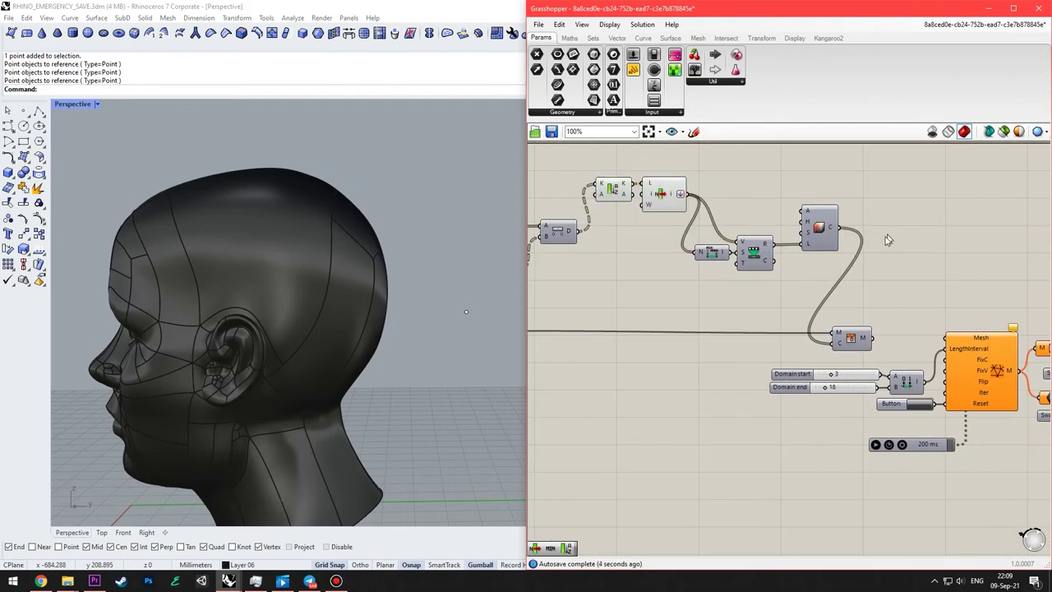
Restrict the preview to selected objects and display the Mesh Colours gradient on the helmet.
{"action": "left_click", "coordinate": [861, 340]}
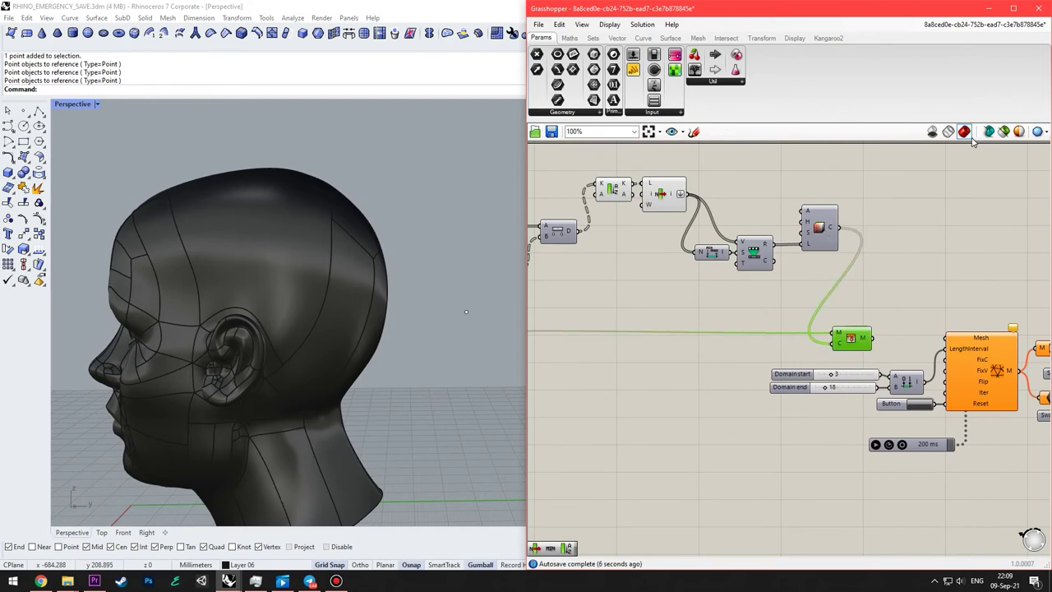
{"action": "right_click_drag", "start_coordinate": [971, 266], "coordinate": [905, 269]}
{"action": "left_click", "coordinate": [1006, 131]}
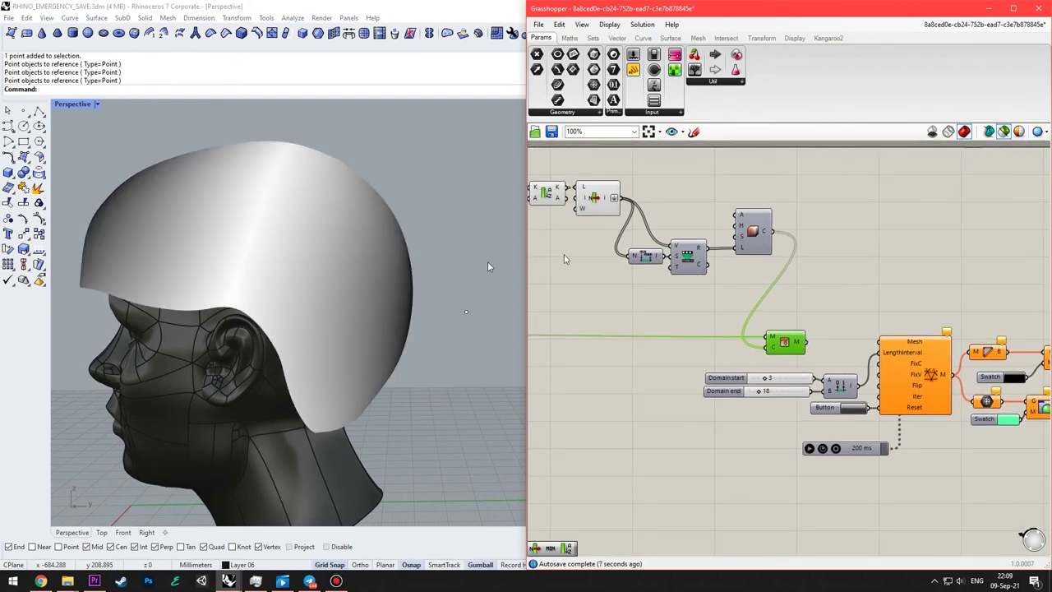
{"action": "right_click_drag", "start_coordinate": [488, 261], "coordinate": [435, 301]}
{"action": "right_click_drag", "start_coordinate": [783, 321], "coordinate": [833, 295]}
{"action": "scroll", "coordinate": [272, 268], "scroll_direction": "down", "scroll_amount": 5}
{"action": "right_click_drag", "start_coordinate": [272, 268], "coordinate": [282, 249]}
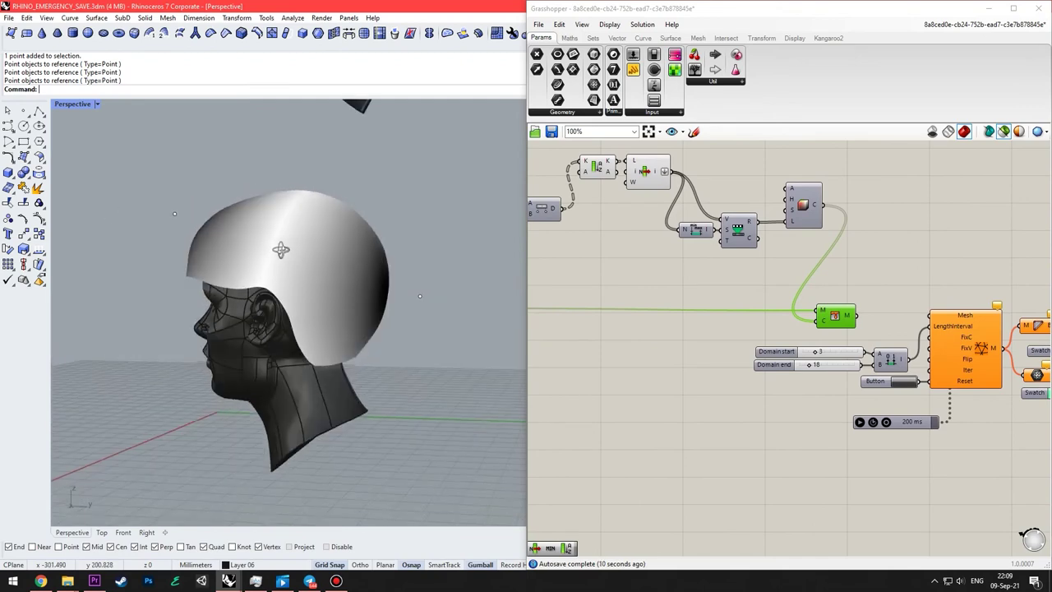
Reposition the attractor point behind the head, trying several places around the back of the helmet to vary the gradient.
{"action": "right_click_drag", "start_coordinate": [359, 209], "coordinate": [365, 281], "text": "shift"}
{"action": "right_click_drag", "start_coordinate": [365, 281], "coordinate": [450, 268]}
{"action": "right_click_drag", "start_coordinate": [272, 296], "coordinate": [210, 242], "text": "shift"}
{"action": "right_click_drag", "start_coordinate": [456, 275], "coordinate": [383, 235], "text": "shift"}
{"action": "left_click_drag", "start_coordinate": [492, 216], "coordinate": [458, 293]}
{"action": "right_click_drag", "start_coordinate": [364, 305], "coordinate": [435, 287]}
{"action": "left_click_drag", "start_coordinate": [489, 244], "coordinate": [442, 167]}
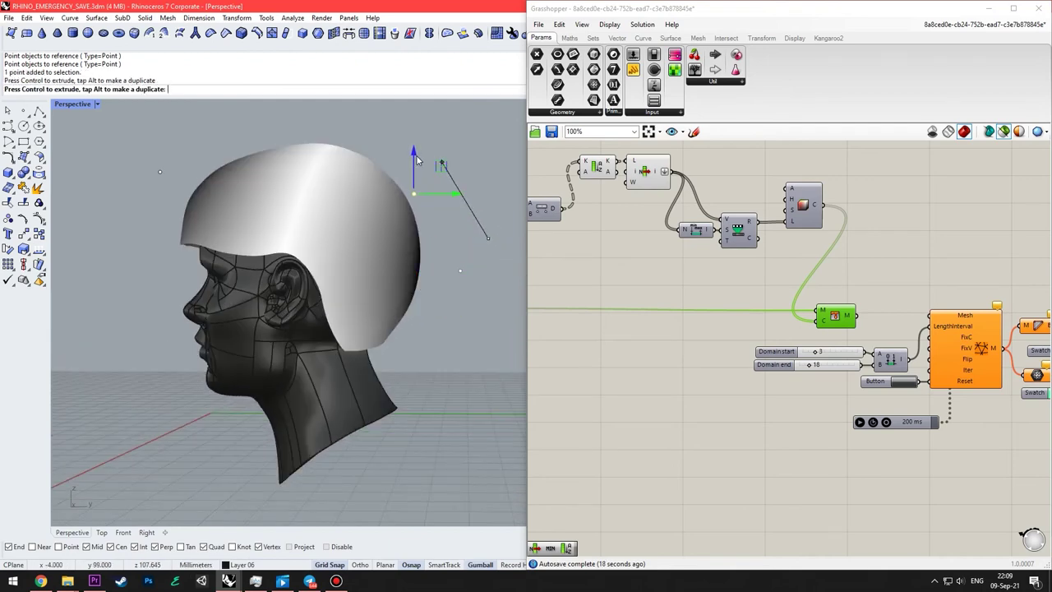
{"action": "right_click_drag", "start_coordinate": [436, 175], "coordinate": [466, 261], "text": "shift"}
{"action": "right_click_drag", "start_coordinate": [466, 260], "coordinate": [465, 249]}
{"action": "left_click_drag", "start_coordinate": [469, 251], "coordinate": [408, 194]}
{"action": "mouse_move", "coordinate": [407, 206]}
{"action": "right_mouse_down"}
{"action": "mouse_move", "coordinate": [367, 282]}
{"action": "mouse_move", "coordinate": [409, 204]}
{"action": "right_mouse_up"}
{"action": "left_click_drag", "start_coordinate": [410, 185], "coordinate": [484, 303]}
{"action": "right_click_drag", "start_coordinate": [498, 309], "coordinate": [410, 295], "text": "shift"}
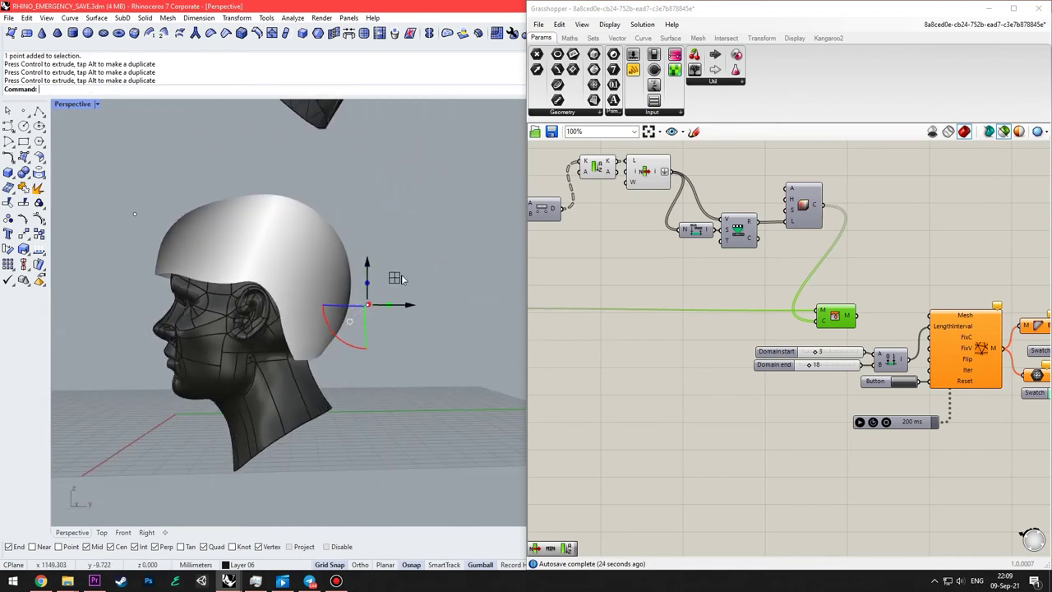
{"action": "mouse_move", "coordinate": [396, 278]}
{"action": "left_mouse_down"}
{"action": "mouse_move", "coordinate": [373, 282]}
{"action": "mouse_move", "coordinate": [383, 280]}
{"action": "left_mouse_up"}
Reposition the attractor point in front of the head and deselect it.
{"action": "right_click_drag", "start_coordinate": [162, 230], "coordinate": [344, 292], "text": "shift"}
{"action": "left_click_drag", "start_coordinate": [230, 247], "coordinate": [321, 304]}
{"action": "right_click_drag", "start_coordinate": [352, 320], "coordinate": [305, 301], "text": "shift"}
{"action": "left_click_drag", "start_coordinate": [293, 226], "coordinate": [360, 214]}
{"action": "left_click", "coordinate": [415, 251]}
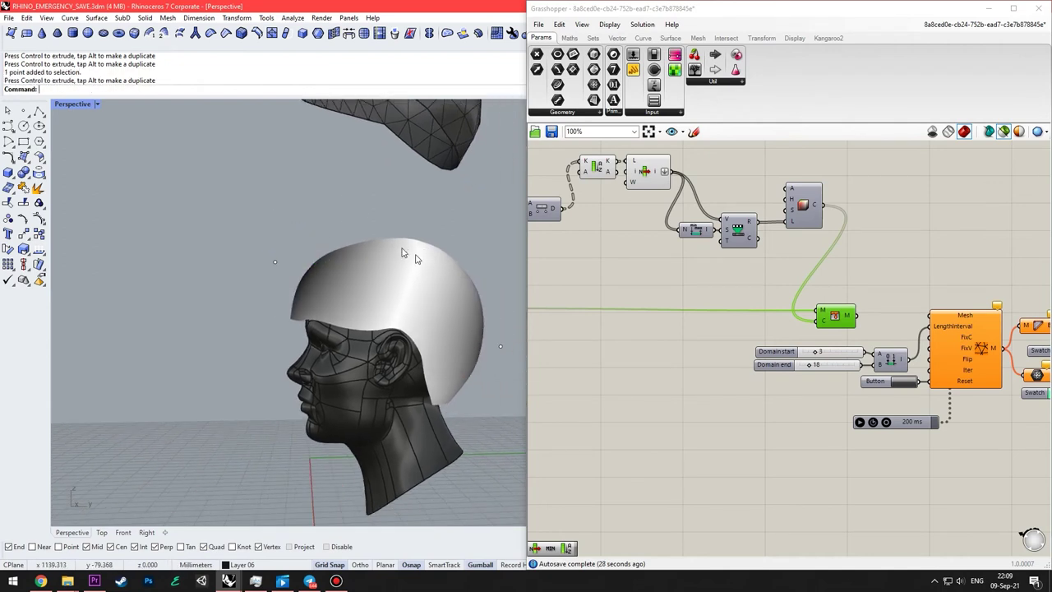
Connect the Mesh Colours output to the Mesh input of the remeshing component.
{"action": "right_click", "coordinate": [908, 316]}
{"action": "right_click_drag", "start_coordinate": [911, 271], "coordinate": [837, 252]}
{"action": "left_click", "coordinate": [837, 252]}
{"action": "right_click_drag", "start_coordinate": [436, 363], "coordinate": [433, 293]}
{"action": "left_click", "coordinate": [752, 307]}
{"action": "right_click_drag", "start_coordinate": [814, 301], "coordinate": [885, 340]}
{"action": "right_click_drag", "start_coordinate": [664, 265], "coordinate": [608, 244]}
{"action": "right_click_drag", "start_coordinate": [838, 300], "coordinate": [815, 278]}
{"action": "left_click_drag", "start_coordinate": [835, 293], "coordinate": [762, 296]}
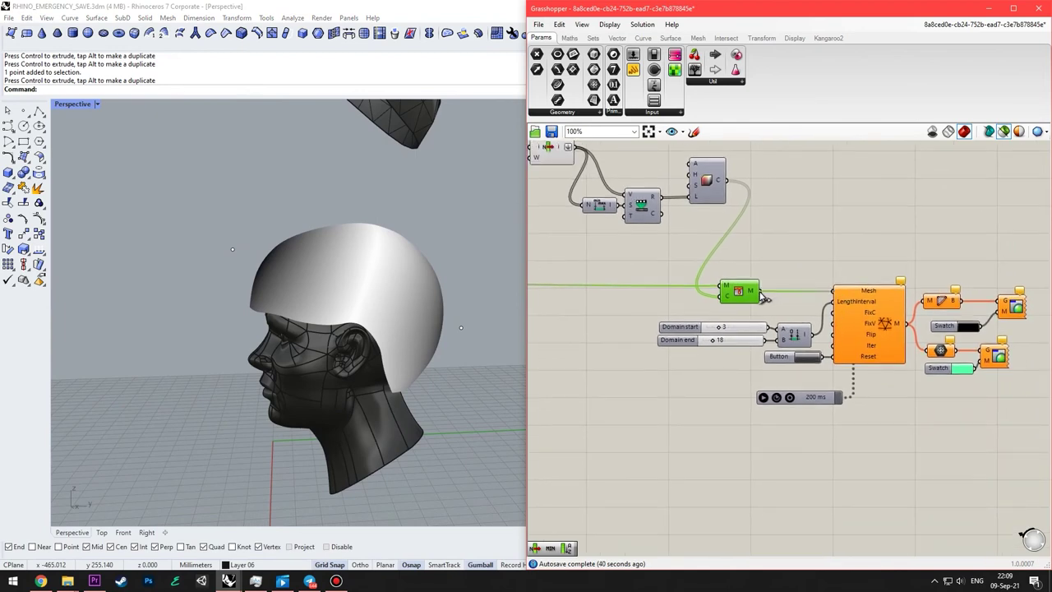
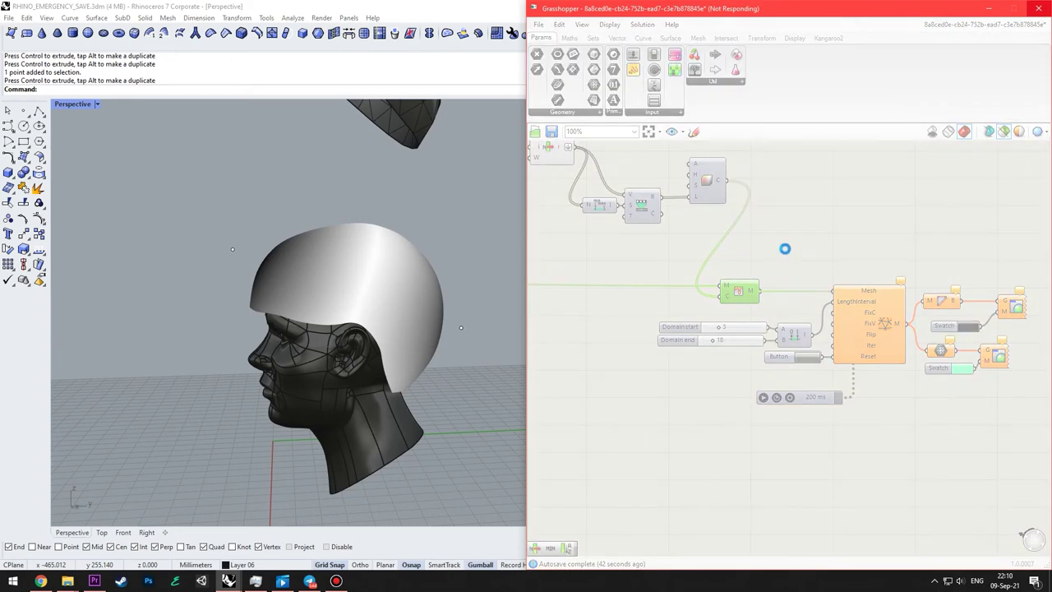
Clear the component selection and switch off the selected-only preview so the full helmet mesh preview displays.
{"action": "right_click_drag", "start_coordinate": [786, 279], "coordinate": [707, 218]}
{"action": "left_click", "coordinate": [770, 251]}
{"action": "left_click", "coordinate": [964, 130]}
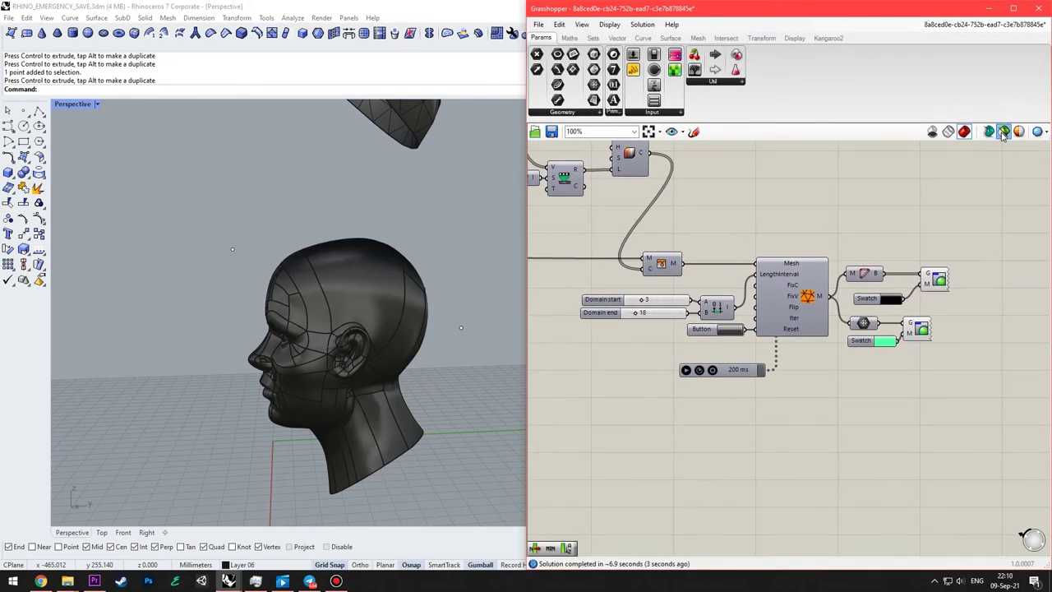
Reset the remeshing component and start its 200 ms timer.
{"action": "scroll", "coordinate": [751, 335], "scroll_direction": "up", "scroll_amount": 3}
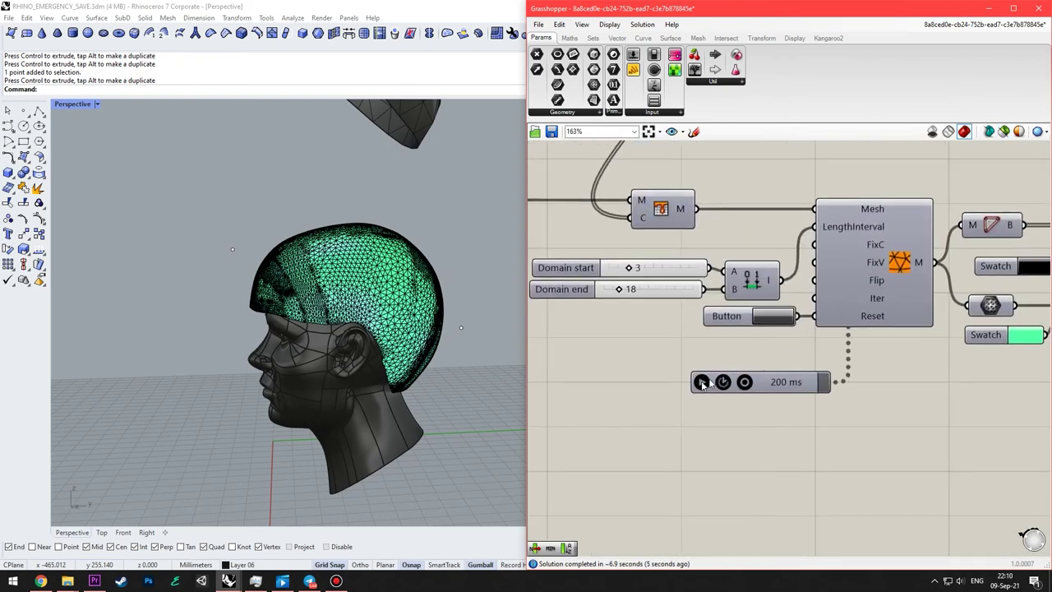
{"action": "left_click", "coordinate": [778, 319]}
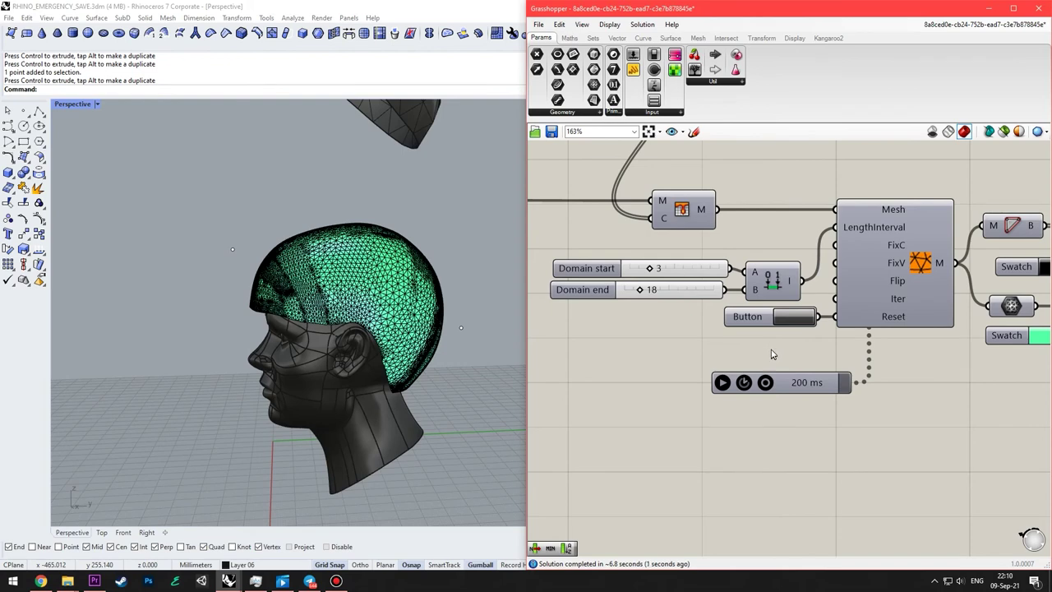
{"action": "right_click_drag", "start_coordinate": [795, 345], "coordinate": [794, 315]}
{"action": "left_click", "coordinate": [720, 352]}
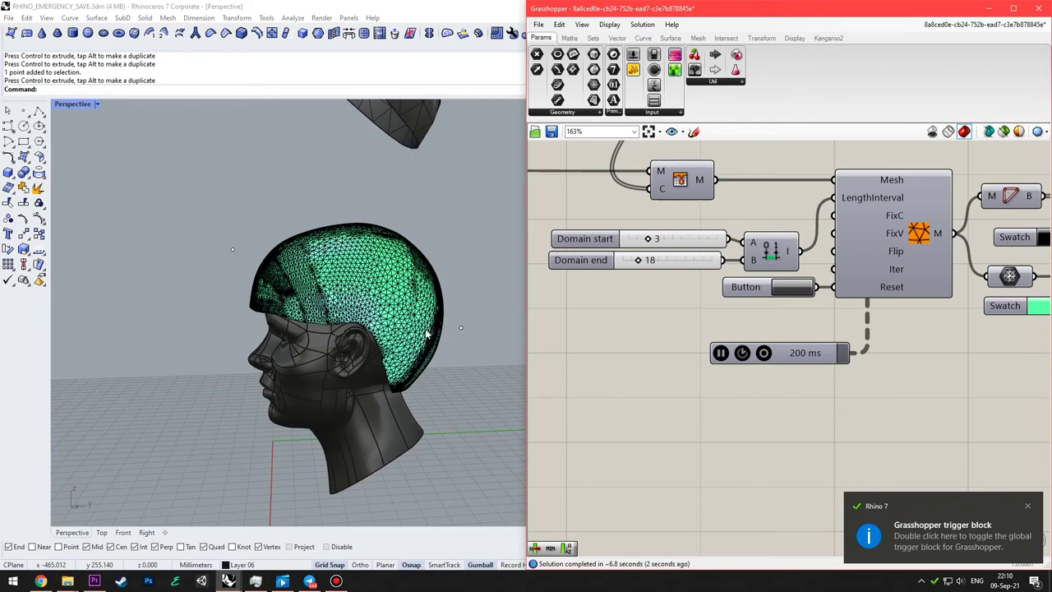
Let the remesher run while inspecting the helmet's triangle density from several angles, and stop the timer.
{"action": "right_click_drag", "start_coordinate": [358, 380], "coordinate": [379, 380]}
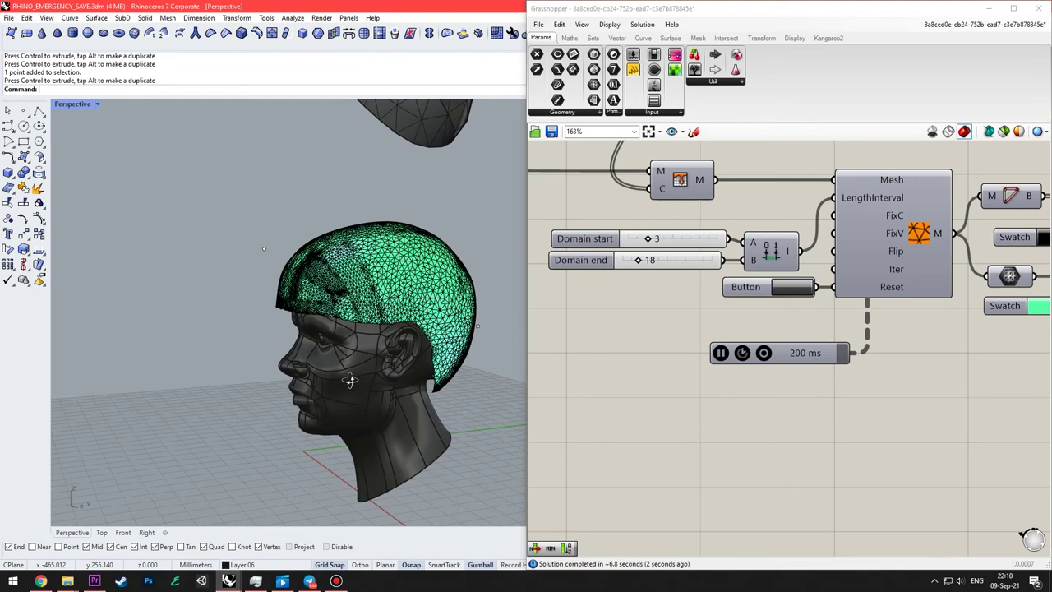
{"action": "right_click_drag", "start_coordinate": [350, 379], "coordinate": [351, 384]}
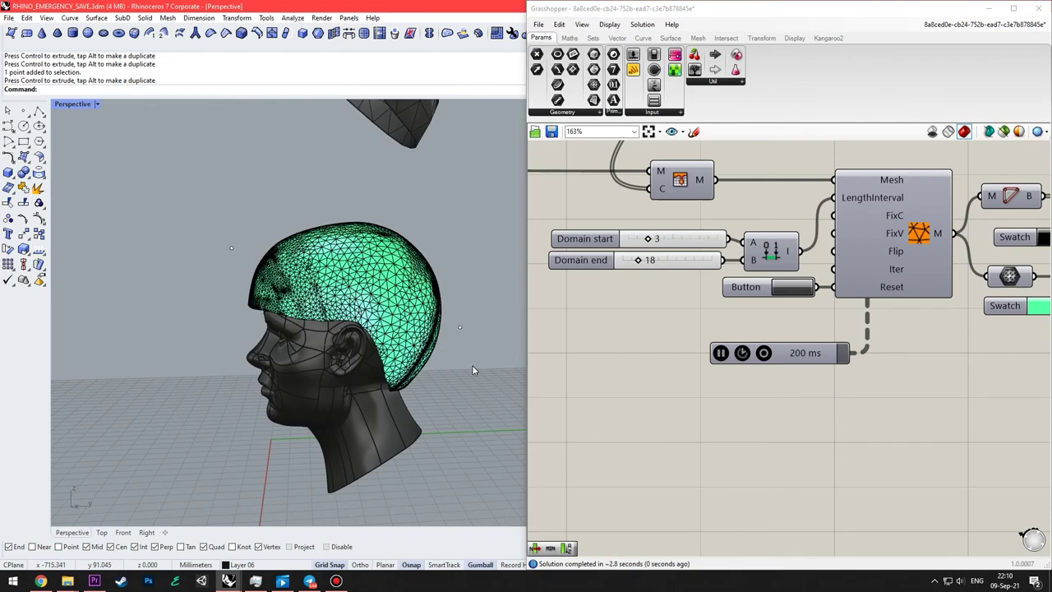
{"action": "right_click_drag", "start_coordinate": [468, 377], "coordinate": [445, 350]}
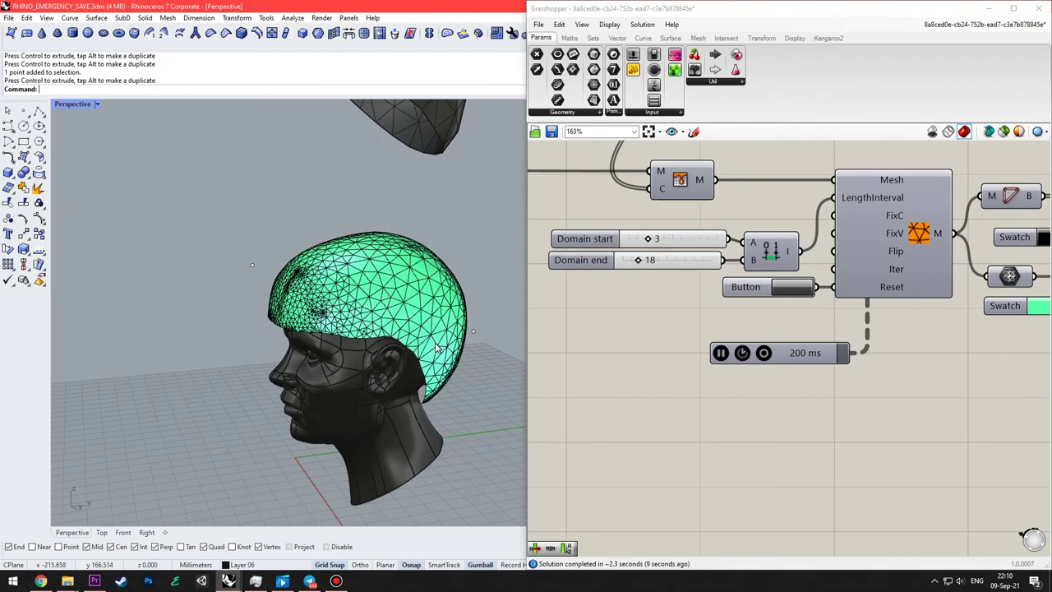
{"action": "mouse_move", "coordinate": [335, 330]}
{"action": "right_mouse_down"}
{"action": "mouse_move", "coordinate": [373, 338]}
{"action": "mouse_move", "coordinate": [335, 313]}
{"action": "mouse_move", "coordinate": [396, 321]}
{"action": "mouse_move", "coordinate": [340, 322]}
{"action": "mouse_move", "coordinate": [378, 315]}
{"action": "mouse_move", "coordinate": [355, 370]}
{"action": "mouse_move", "coordinate": [394, 334]}
{"action": "mouse_move", "coordinate": [345, 343]}
{"action": "right_mouse_up"}
{"action": "scroll", "coordinate": [355, 370], "scroll_direction": "up", "scroll_amount": 8}
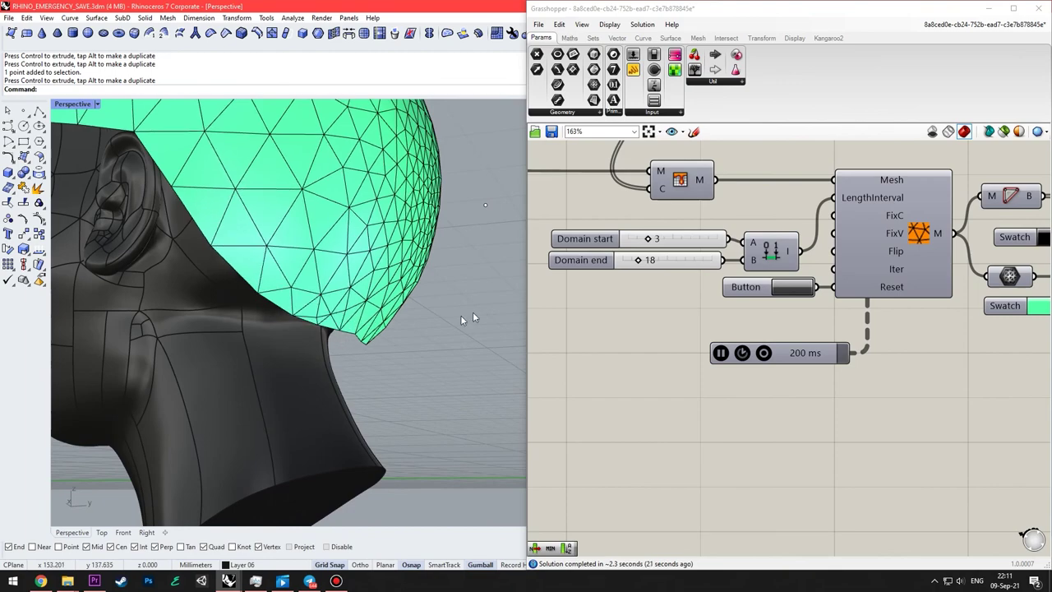
{"action": "right_click_drag", "start_coordinate": [472, 318], "coordinate": [393, 256]}
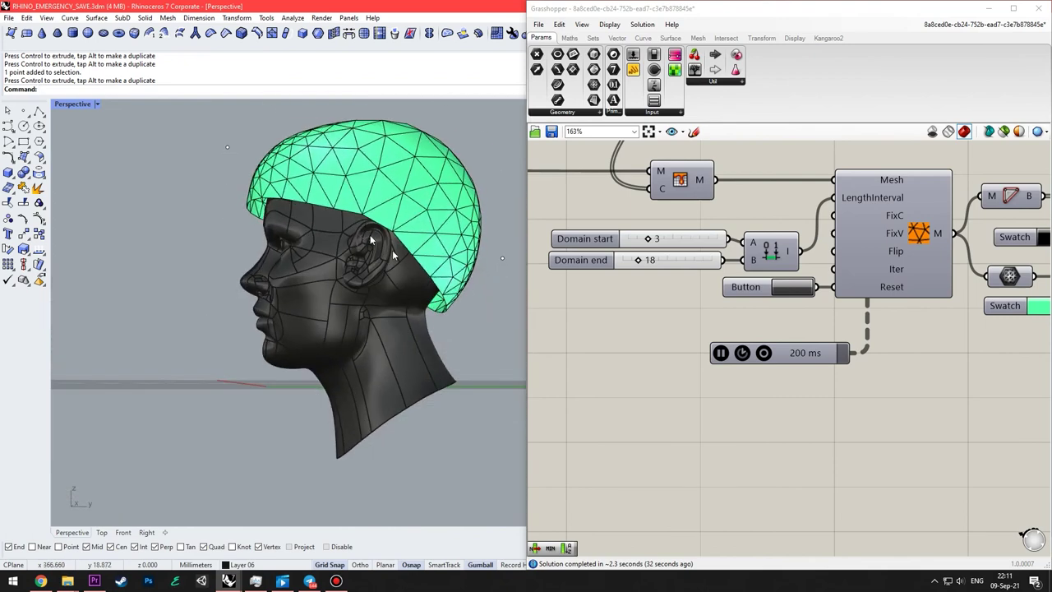
{"action": "left_click", "coordinate": [720, 354]}
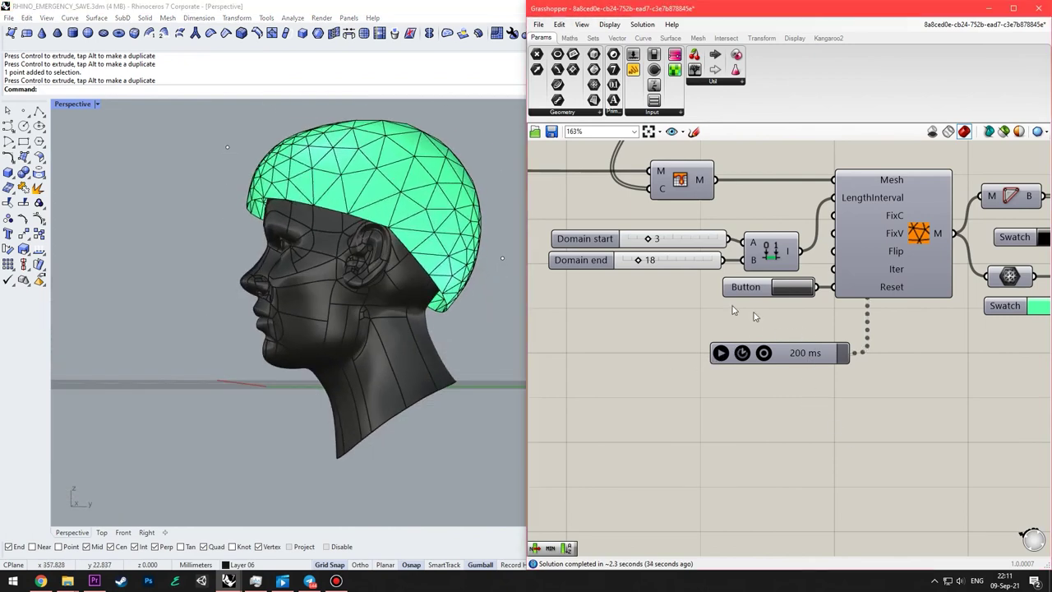
Add a MultiPipe component to the empty canvas area beyond the remeshed helmet's preview components.
{"action": "right_click_drag", "start_coordinate": [654, 313], "coordinate": [533, 328]}
{"action": "right_click_drag", "start_coordinate": [961, 240], "coordinate": [728, 307]}
{"action": "scroll", "coordinate": [729, 307], "scroll_direction": "down", "scroll_amount": 2}
{"action": "right_click_drag", "start_coordinate": [405, 253], "coordinate": [391, 220]}
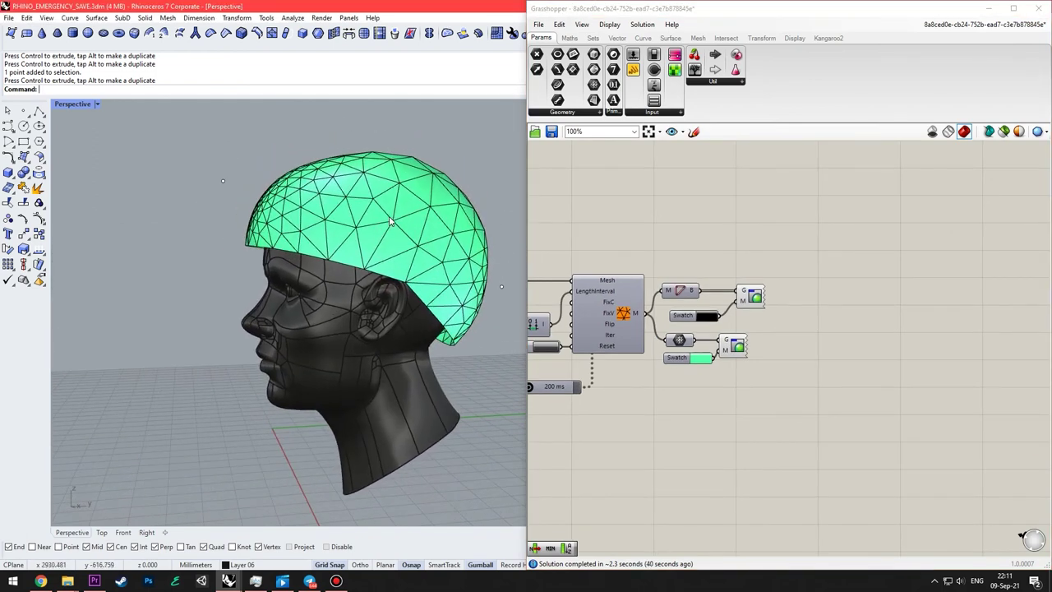
{"action": "double_click", "coordinate": [790, 226]}
{"action": "type", "text": "pip"}
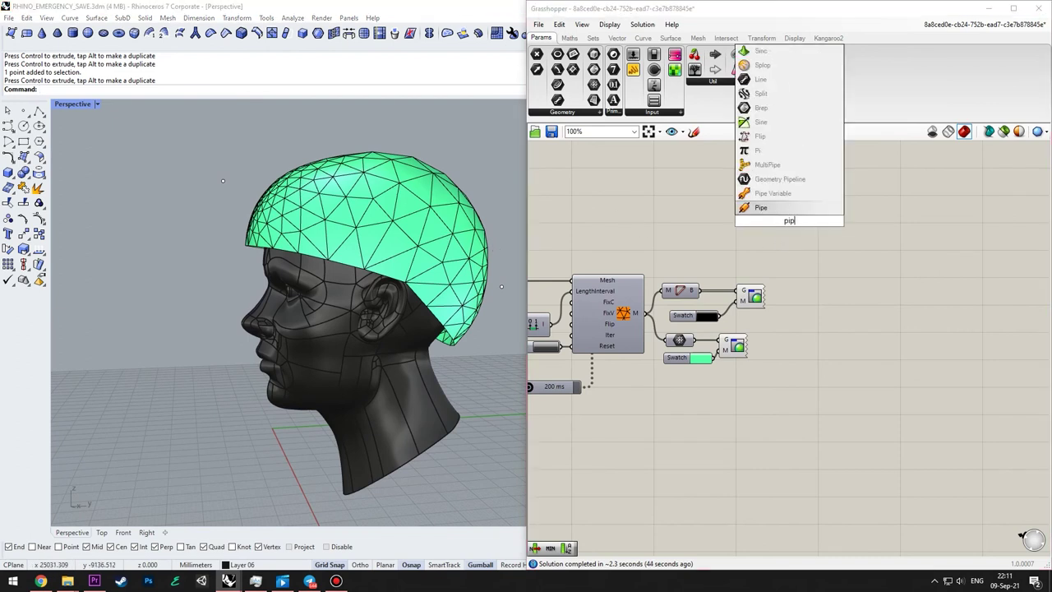
{"action": "type", "text": "e"}
{"action": "key", "text": "BackSpace"}
{"action": "key", "text": "BackSpace"}
{"action": "key", "text": "BackSpace"}
{"action": "key", "text": "BackSpace"}
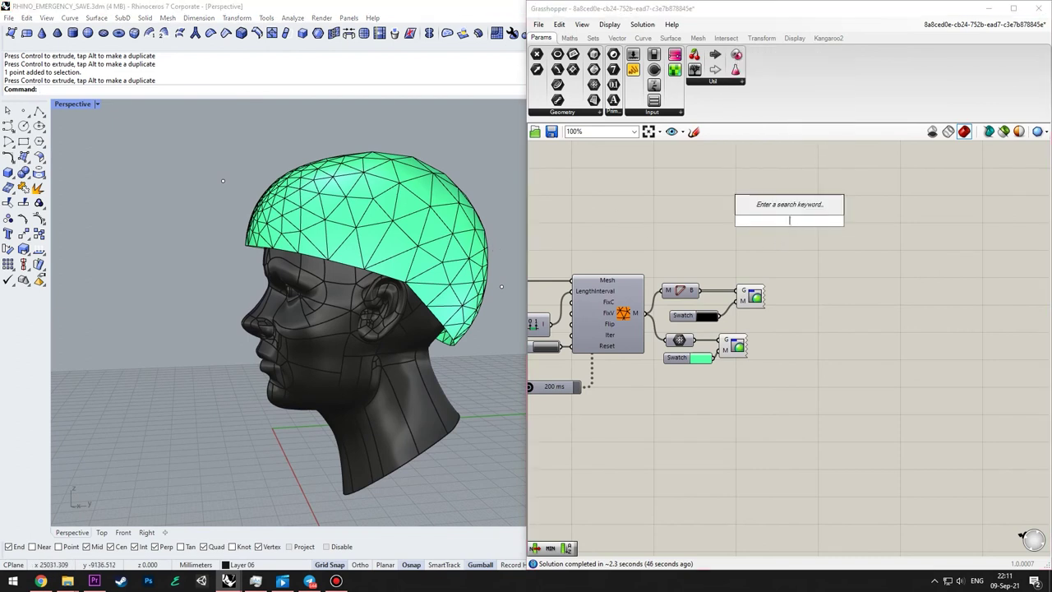
{"action": "type", "text": "pesh"}
{"action": "key", "text": "BackSpace"}
{"action": "key", "text": "BackSpace"}
{"action": "key", "text": "BackSpace"}
{"action": "key", "text": "BackSpace"}
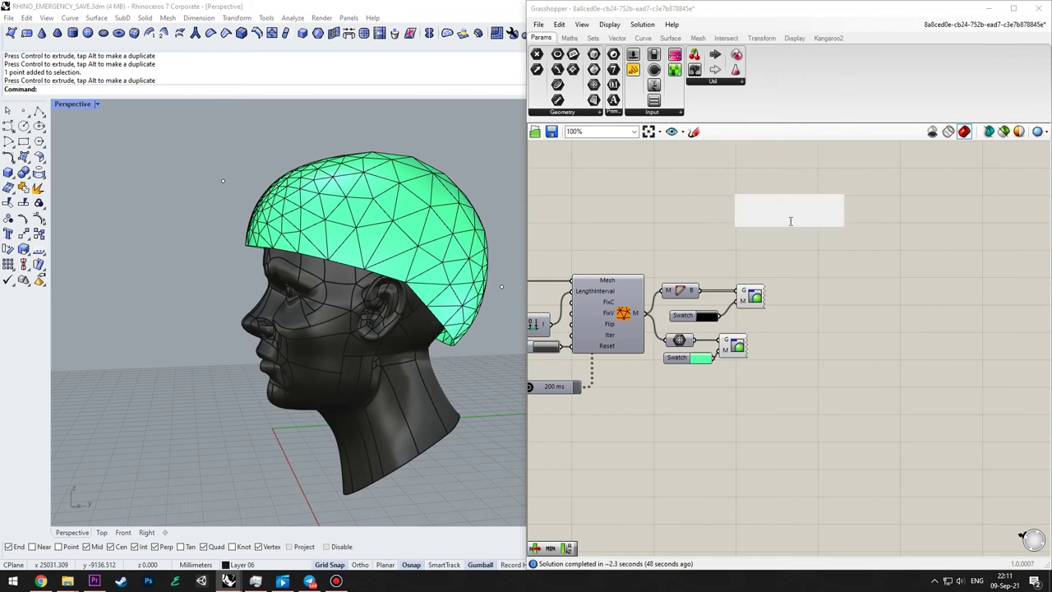
{"action": "type", "text": "pipe"}
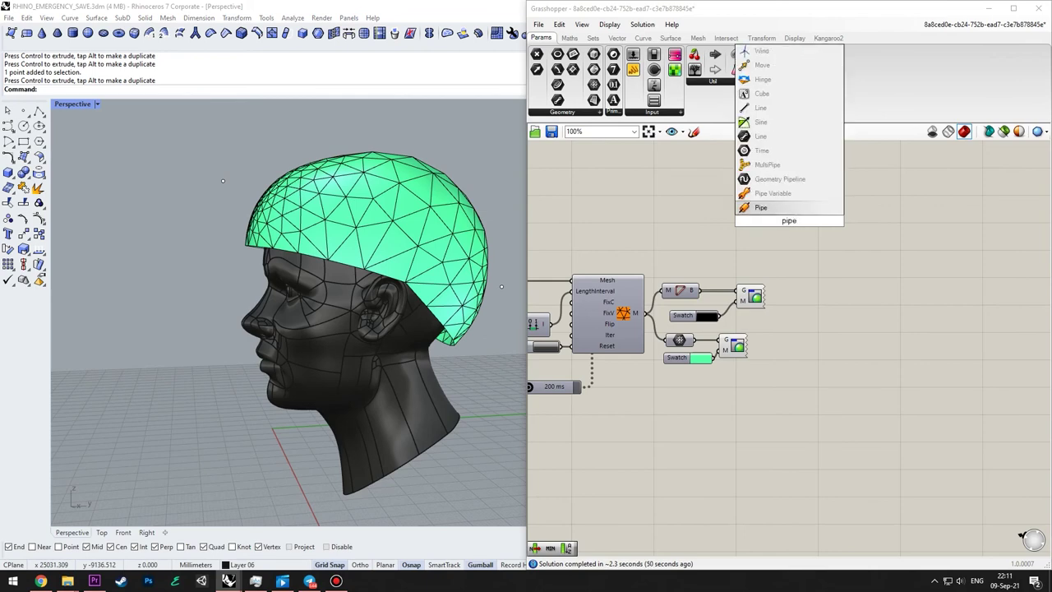
{"action": "left_click", "coordinate": [767, 164]}
Move the MultiPipe component clear of the preview components and connect the mesh edges output B to its Curves input.
{"action": "scroll", "coordinate": [794, 227], "scroll_direction": "up", "scroll_amount": 3}
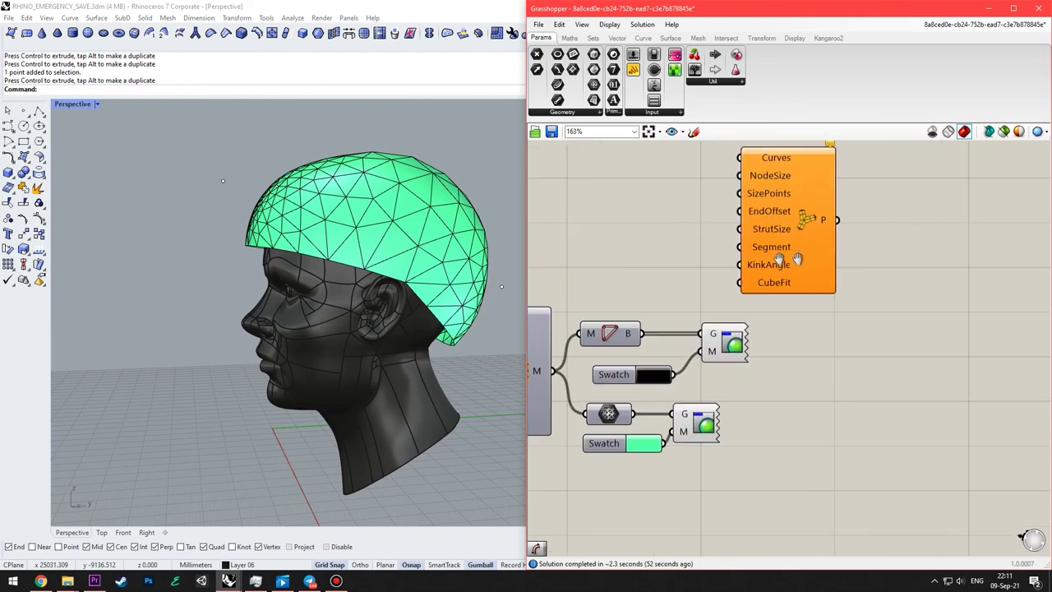
{"action": "scroll", "coordinate": [789, 254], "scroll_direction": "down", "scroll_amount": 1}
{"action": "right_click_drag", "start_coordinate": [798, 253], "coordinate": [707, 265]}
{"action": "left_click_drag", "start_coordinate": [725, 219], "coordinate": [828, 256]}
{"action": "right_click_drag", "start_coordinate": [707, 306], "coordinate": [836, 296]}
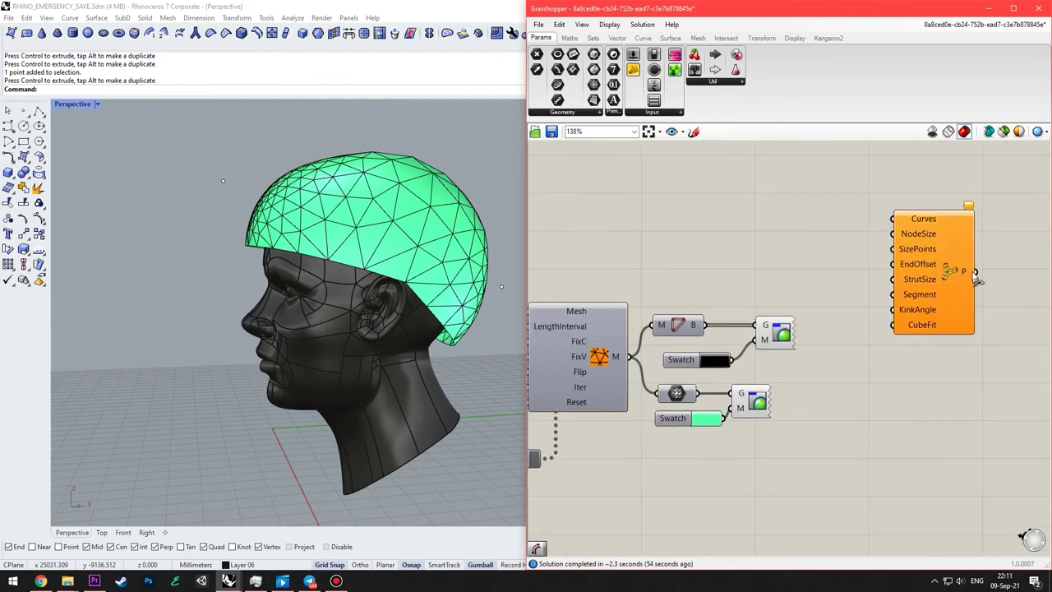
{"action": "left_click_drag", "start_coordinate": [904, 225], "coordinate": [712, 326]}
{"action": "right_click_drag", "start_coordinate": [738, 245], "coordinate": [692, 241]}
{"action": "left_click", "coordinate": [638, 212]}
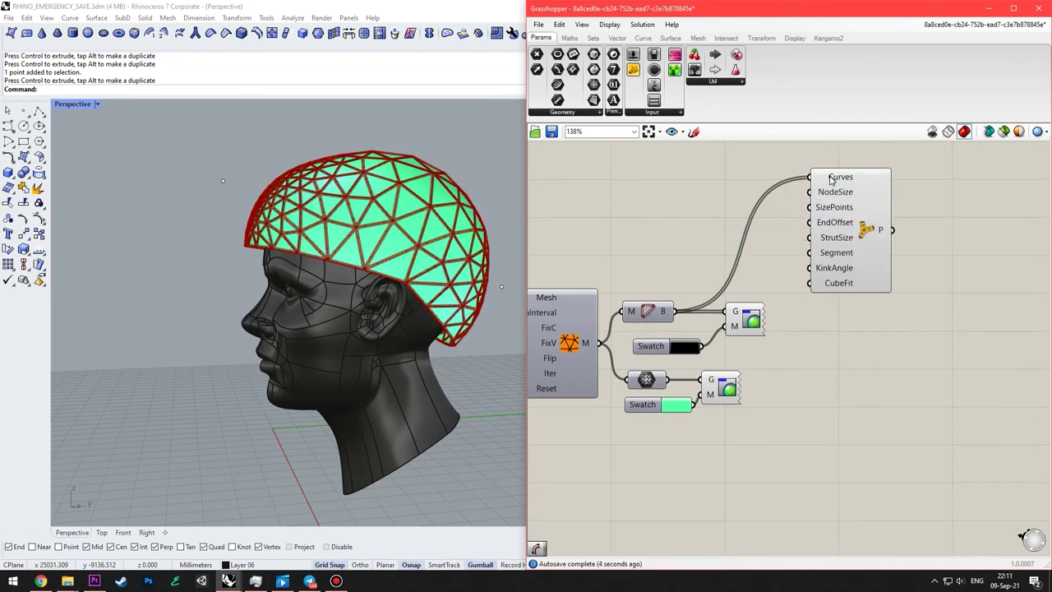
{"action": "right_click_drag", "start_coordinate": [436, 246], "coordinate": [388, 200]}
{"action": "right_click_drag", "start_coordinate": [895, 358], "coordinate": [851, 374]}
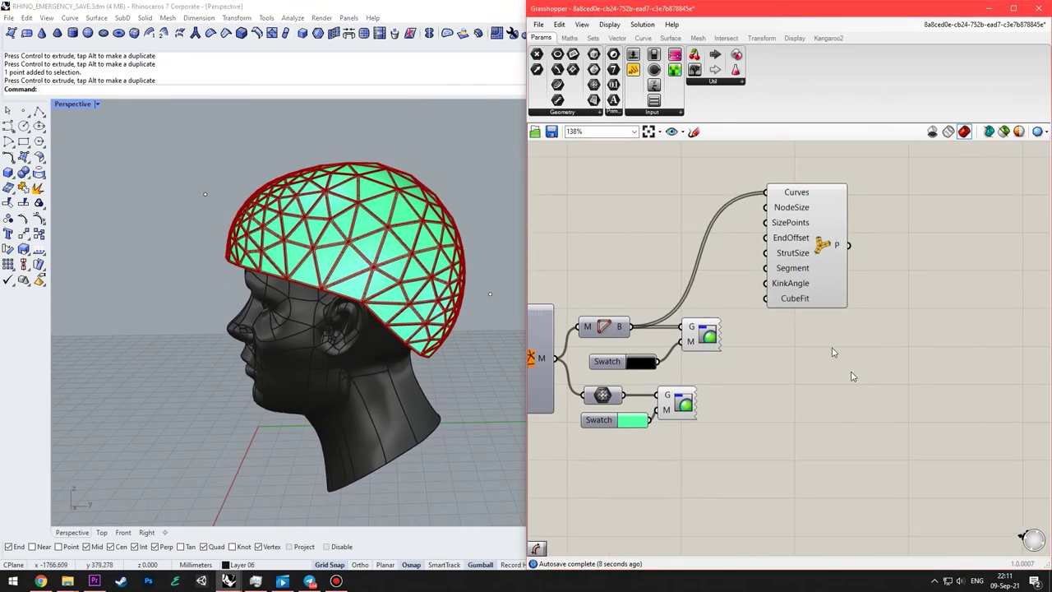
{"action": "double_click", "coordinate": [860, 387]}
{"action": "left_click", "coordinate": [706, 334]}
{"action": "left_click_drag", "start_coordinate": [705, 335], "coordinate": [887, 348], "text": "alt"}
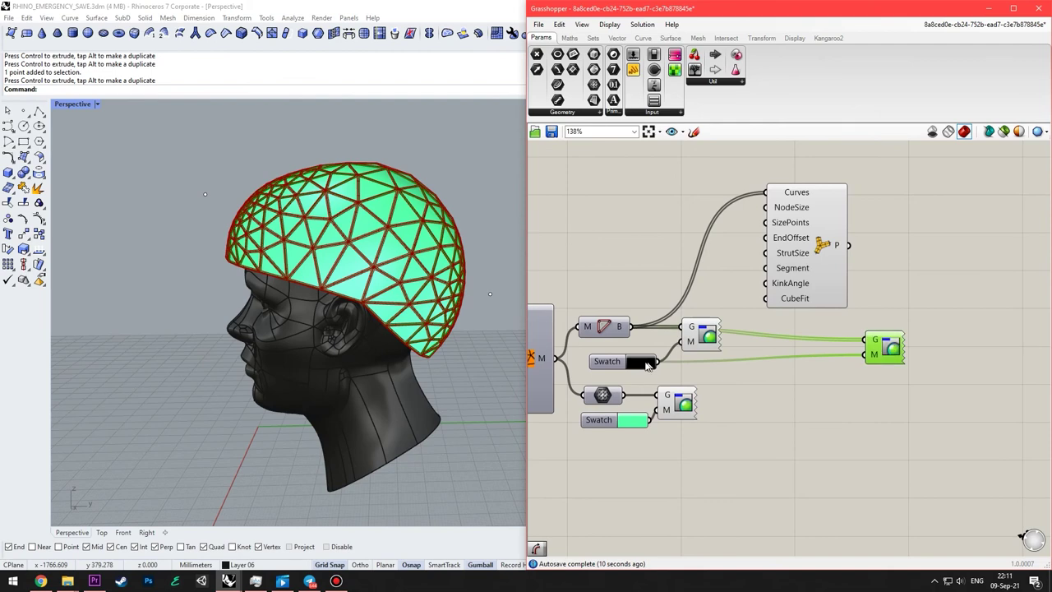
{"action": "key", "text": "Delete"}
Copy the edge Custom Preview with its black Swatch beside MultiPipe and connect the P output to the copy's geometry input.
{"action": "left_click_drag", "start_coordinate": [750, 358], "coordinate": [637, 338]}
{"action": "left_click_drag", "start_coordinate": [711, 337], "coordinate": [932, 312], "text": "alt"}
{"action": "scroll", "coordinate": [900, 292], "scroll_direction": "up", "scroll_amount": 2}
{"action": "scroll", "coordinate": [840, 219], "scroll_direction": "down", "scroll_amount": 3}
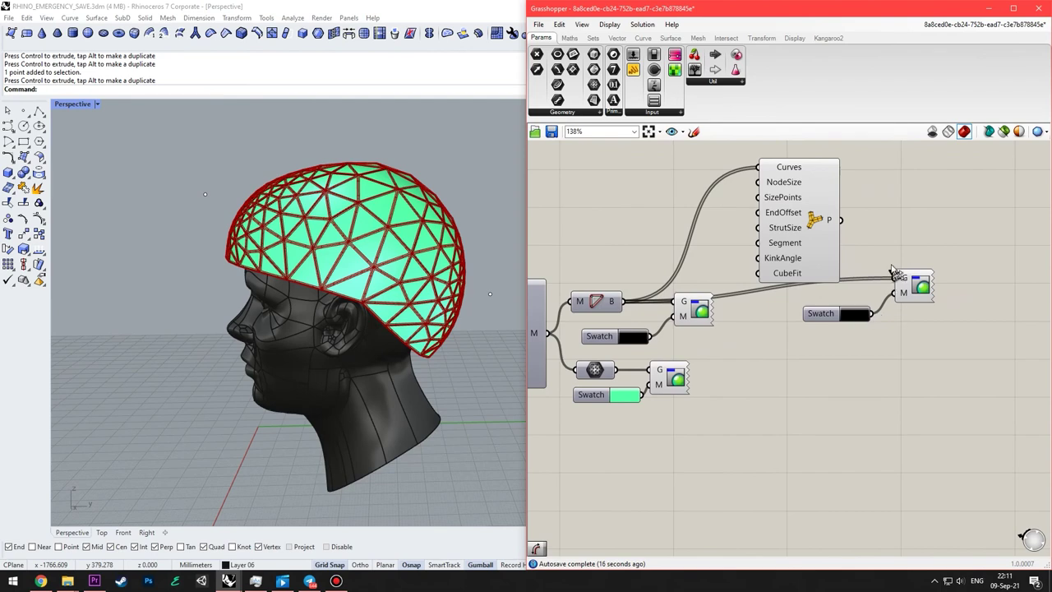
{"action": "left_click_drag", "start_coordinate": [892, 268], "coordinate": [841, 220]}
Turn off the MultiPipe component's own preview so only the custom-coloured pipes display.
{"action": "right_click_drag", "start_coordinate": [878, 151], "coordinate": [888, 199]}
{"action": "left_click_drag", "start_coordinate": [865, 182], "coordinate": [787, 236]}
{"action": "right_click", "coordinate": [865, 199]}
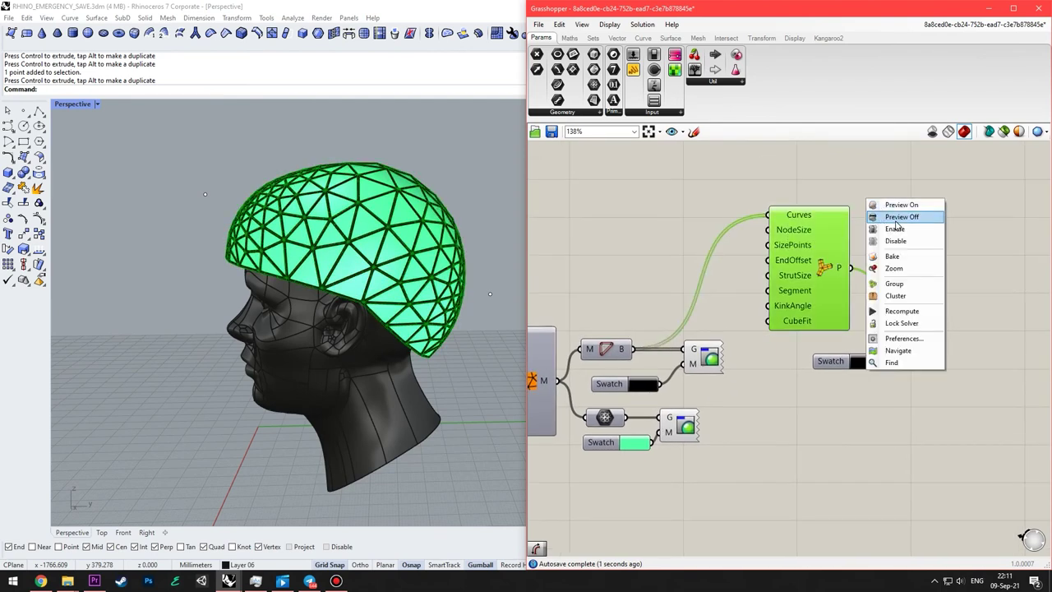
{"action": "left_click", "coordinate": [896, 220]}
{"action": "left_click", "coordinate": [897, 222]}
{"action": "mouse_move", "coordinate": [345, 292]}
{"action": "right_mouse_down"}
{"action": "mouse_move", "coordinate": [397, 275]}
{"action": "mouse_move", "coordinate": [350, 293]}
{"action": "right_mouse_up"}
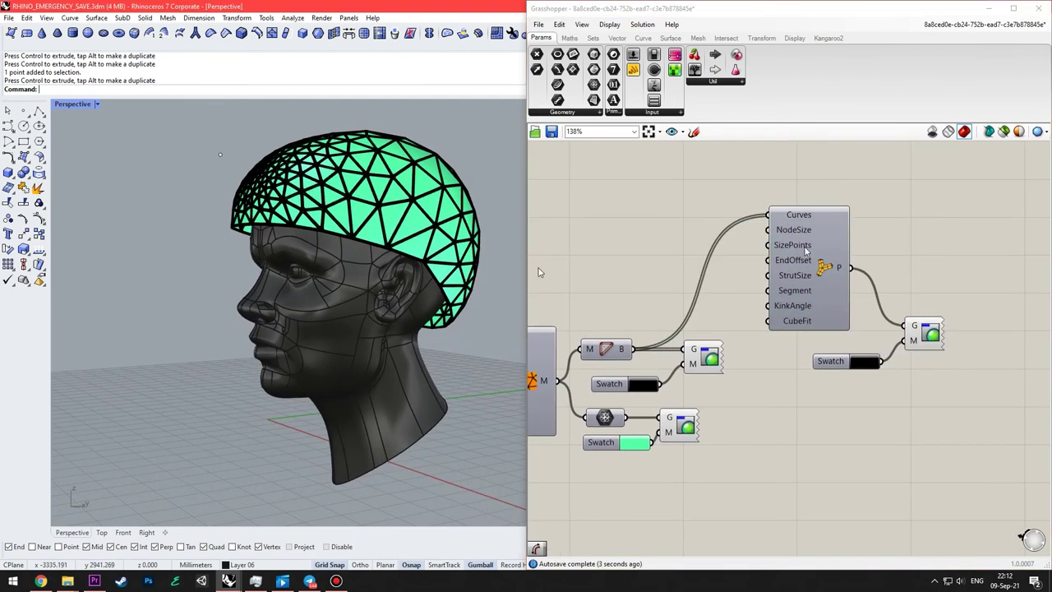
Set the pipe preview's black Swatch to white.
{"action": "scroll", "coordinate": [807, 255], "scroll_direction": "up", "scroll_amount": 1}
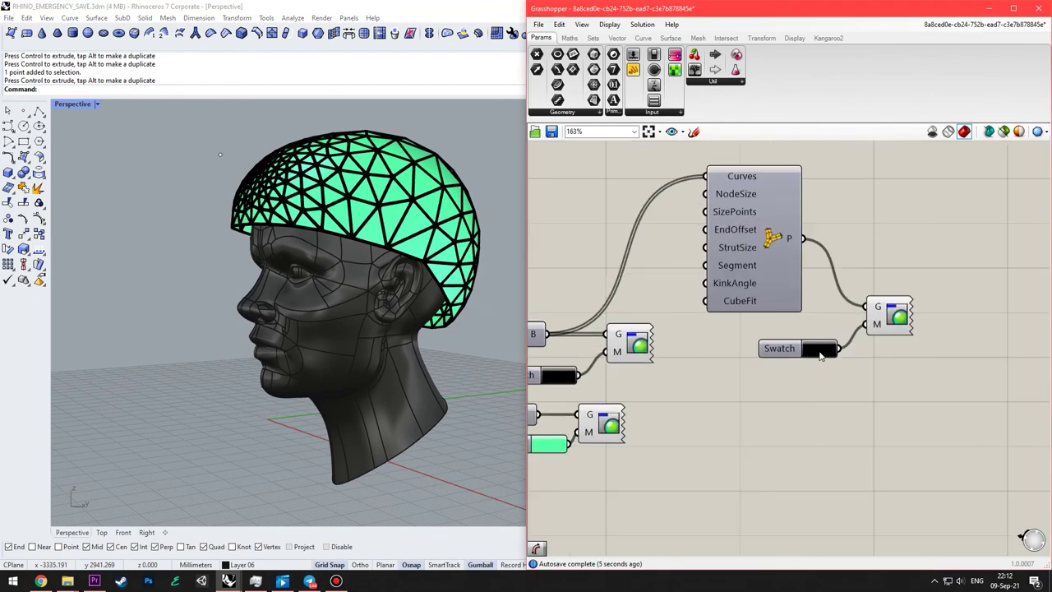
{"action": "left_click", "coordinate": [814, 349]}
{"action": "left_click_drag", "start_coordinate": [850, 410], "coordinate": [917, 350]}
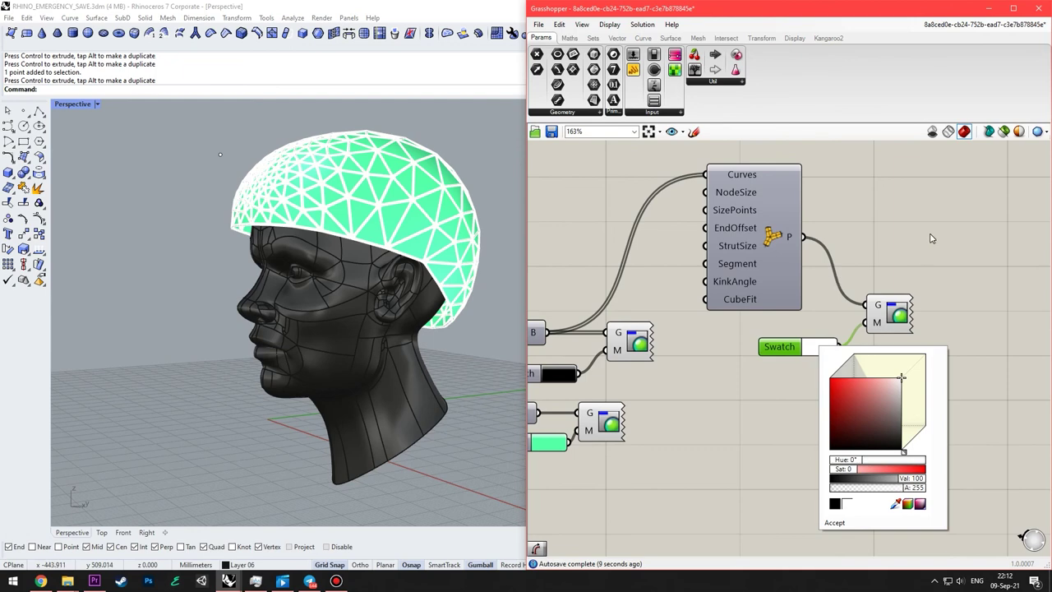
{"action": "left_click", "coordinate": [932, 239]}
{"action": "right_click_drag", "start_coordinate": [238, 304], "coordinate": [303, 323]}
{"action": "right_click_drag", "start_coordinate": [855, 293], "coordinate": [864, 304]}
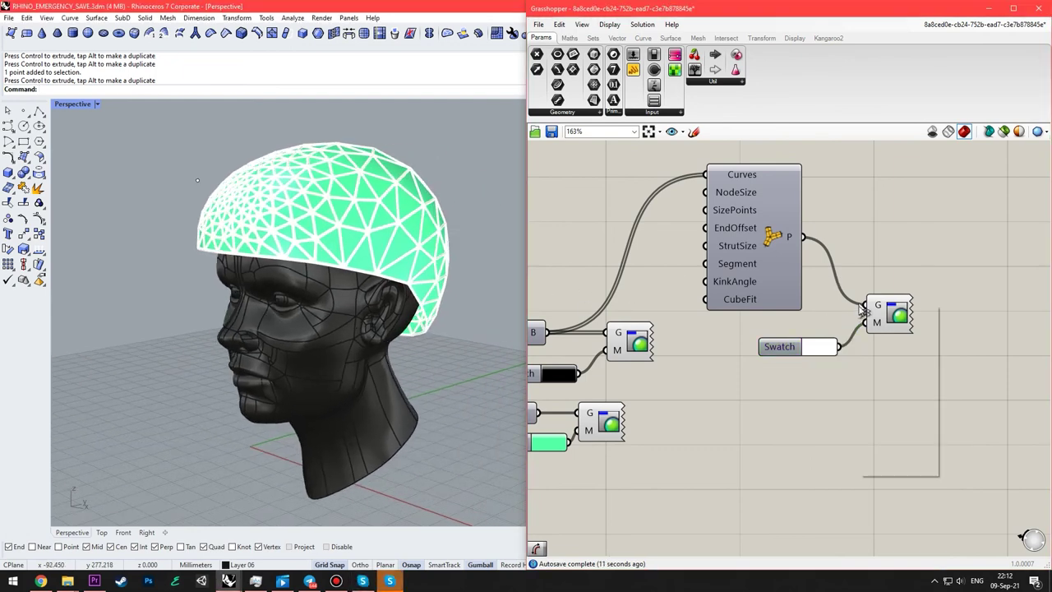
{"action": "right_click_drag", "start_coordinate": [232, 306], "coordinate": [279, 265]}
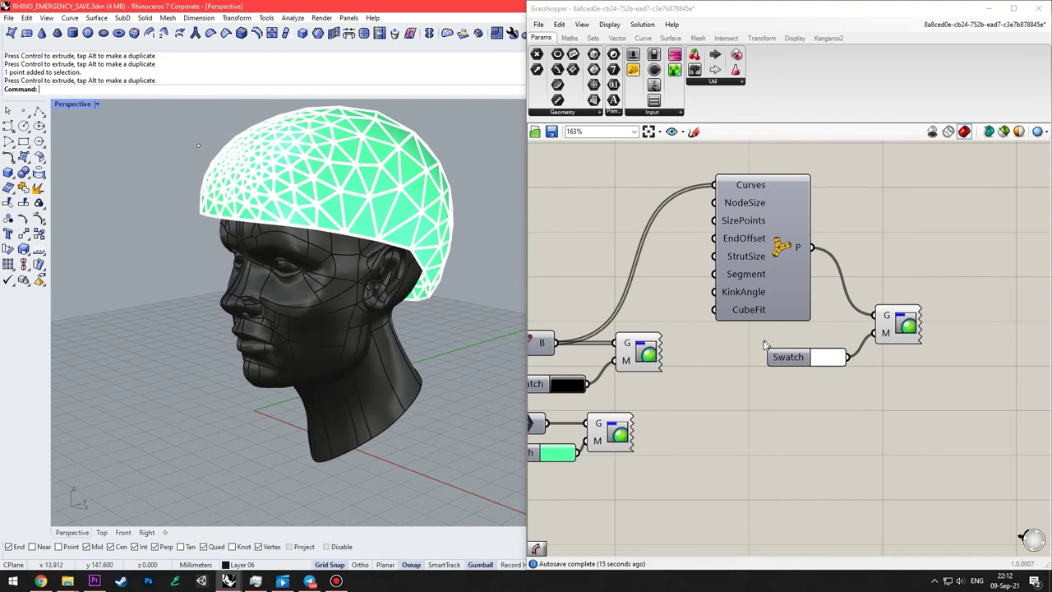
Move the pipe's Custom Preview level with the MultiPipe output and deselect it.
{"action": "right_click_drag", "start_coordinate": [854, 376], "coordinate": [856, 383]}
{"action": "left_click_drag", "start_coordinate": [900, 341], "coordinate": [924, 274]}
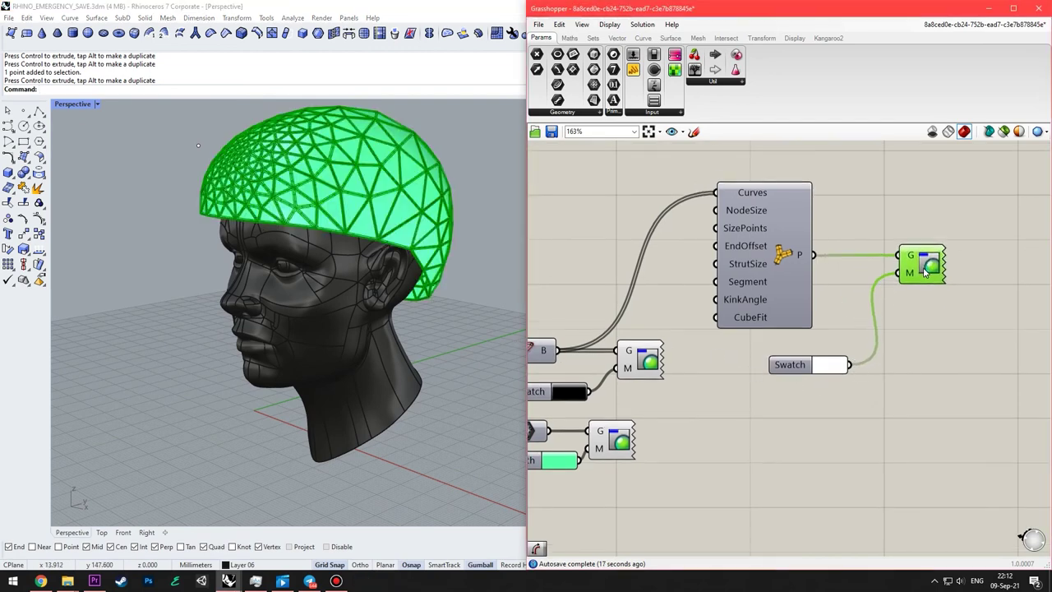
{"action": "left_click", "coordinate": [964, 398]}
{"action": "right_click_drag", "start_coordinate": [623, 348], "coordinate": [685, 360]}
{"action": "right_click_drag", "start_coordinate": [280, 292], "coordinate": [302, 298]}
{"action": "scroll", "coordinate": [342, 339], "scroll_direction": "down", "scroll_amount": 2}
{"action": "right_click_drag", "start_coordinate": [342, 340], "coordinate": [279, 292]}
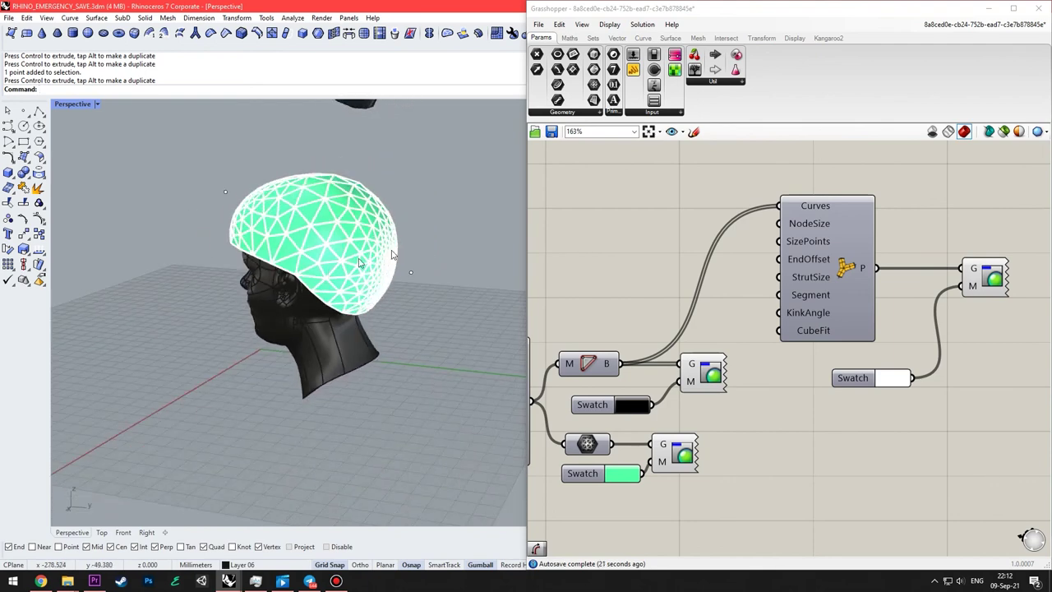
Try dark red and olive green (hue 74°) as the pipe Swatch colour while viewing the back of the helmet.
{"action": "scroll", "coordinate": [394, 255], "scroll_direction": "up", "scroll_amount": 7}
{"action": "right_click_drag", "start_coordinate": [394, 256], "coordinate": [411, 297], "text": "shift"}
{"action": "right_click_drag", "start_coordinate": [923, 343], "coordinate": [850, 326]}
{"action": "double_click", "coordinate": [826, 368]}
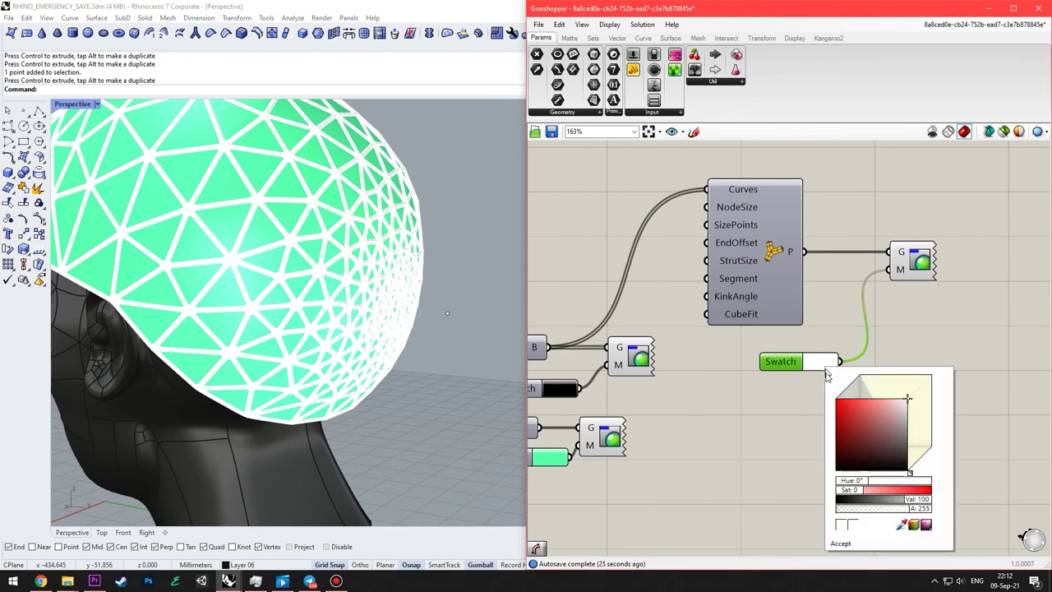
{"action": "mouse_move", "coordinate": [907, 406]}
{"action": "left_mouse_down"}
{"action": "mouse_move", "coordinate": [942, 493]}
{"action": "mouse_move", "coordinate": [821, 429]}
{"action": "left_mouse_up"}
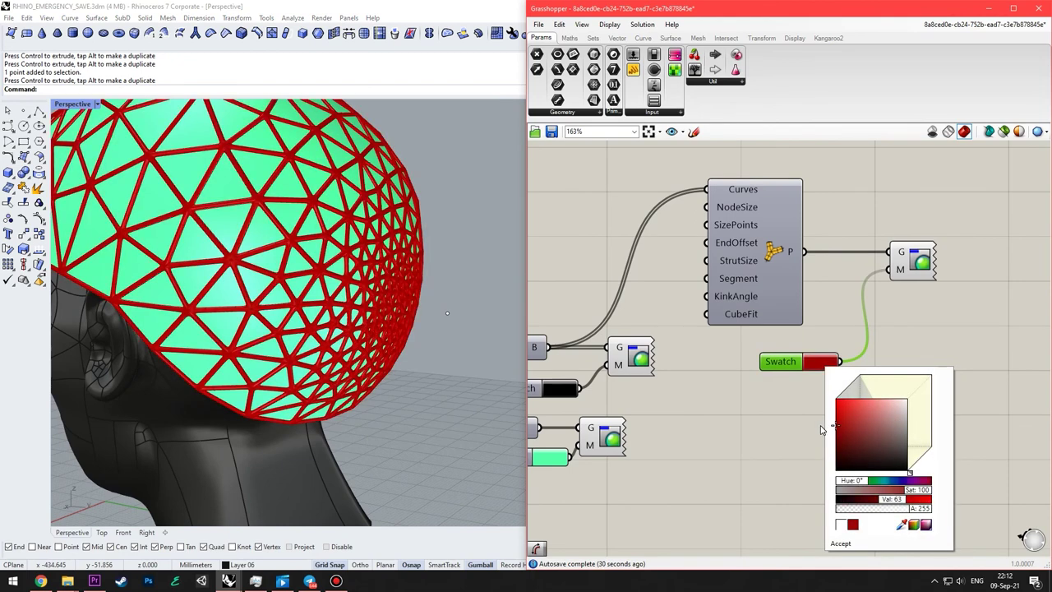
{"action": "mouse_move", "coordinate": [852, 483]}
{"action": "left_mouse_down"}
{"action": "mouse_move", "coordinate": [876, 483]}
{"action": "mouse_move", "coordinate": [864, 491]}
{"action": "left_mouse_up"}
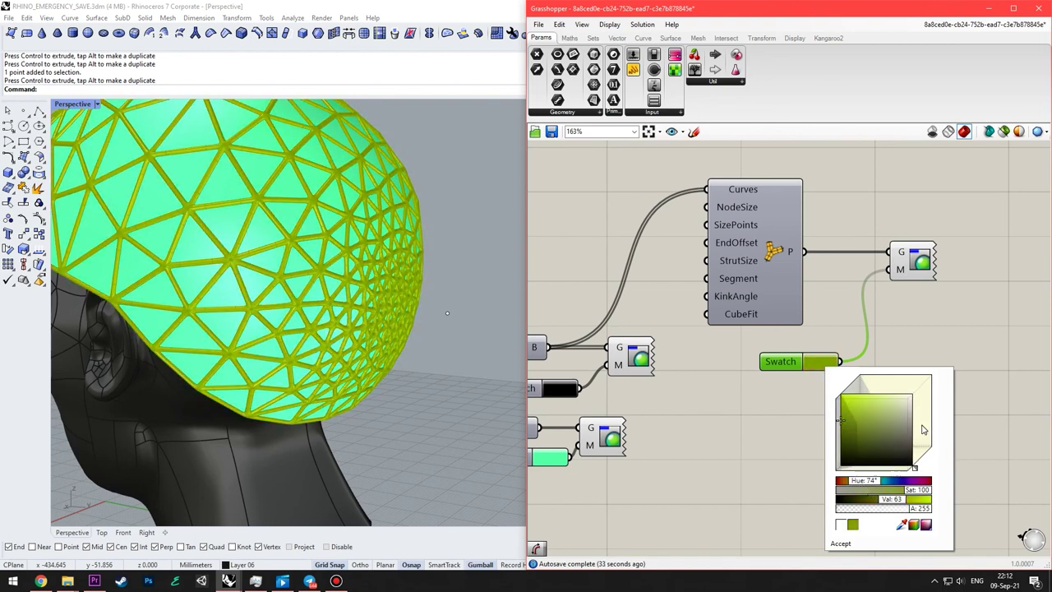
Replace the olive pipe Swatch with a copy of the mesh's green Swatch, lightened to pale green, feeding the pipe preview's material input.
{"action": "key", "text": "Delete"}
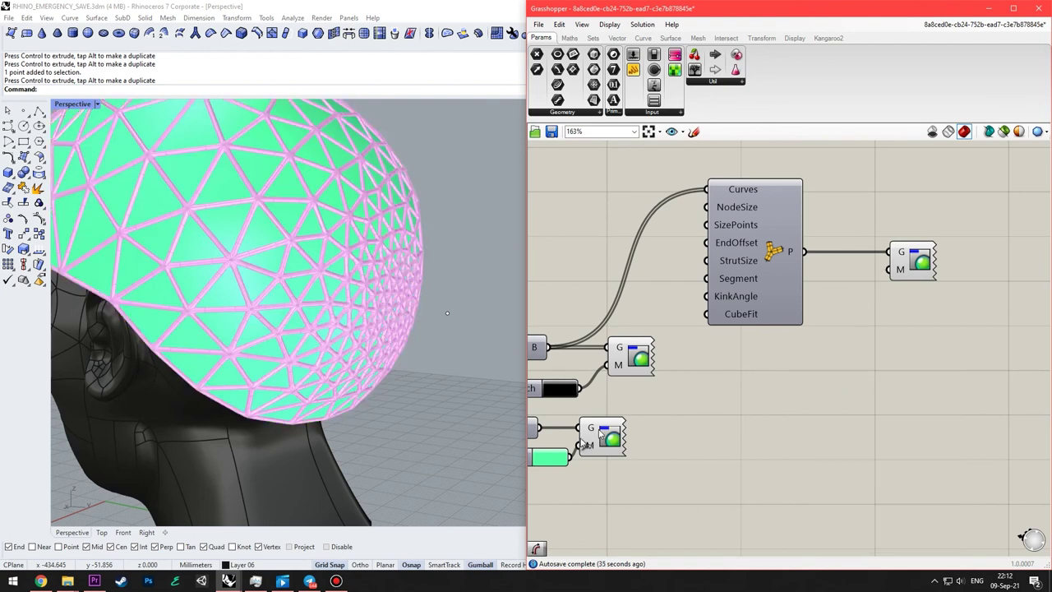
{"action": "right_click_drag", "start_coordinate": [701, 416], "coordinate": [809, 368]}
{"action": "left_click_drag", "start_coordinate": [612, 405], "coordinate": [1004, 295], "text": "alt"}
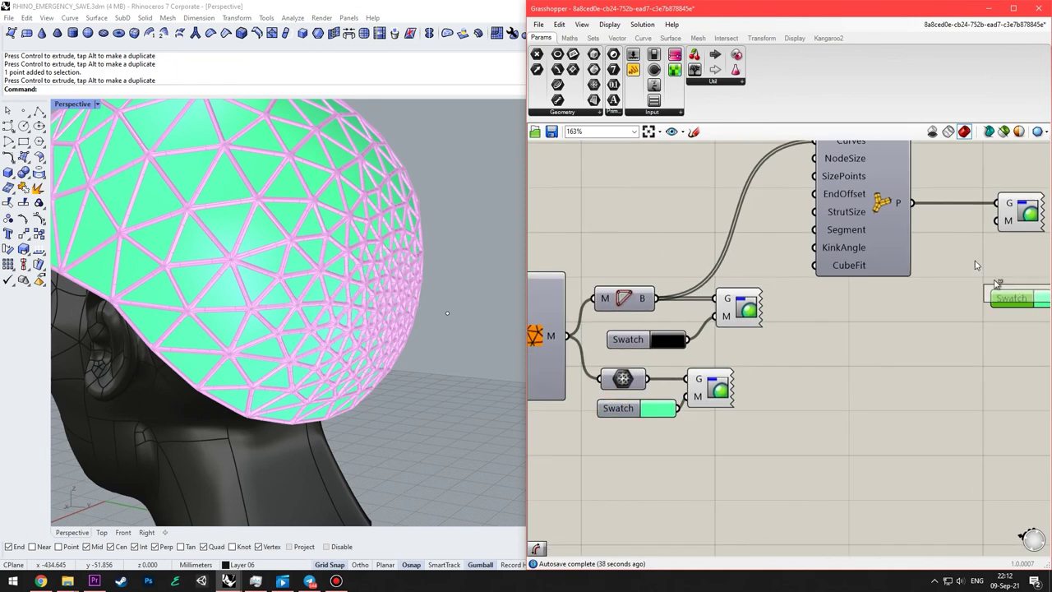
{"action": "left_click_drag", "start_coordinate": [997, 221], "coordinate": [1023, 299]}
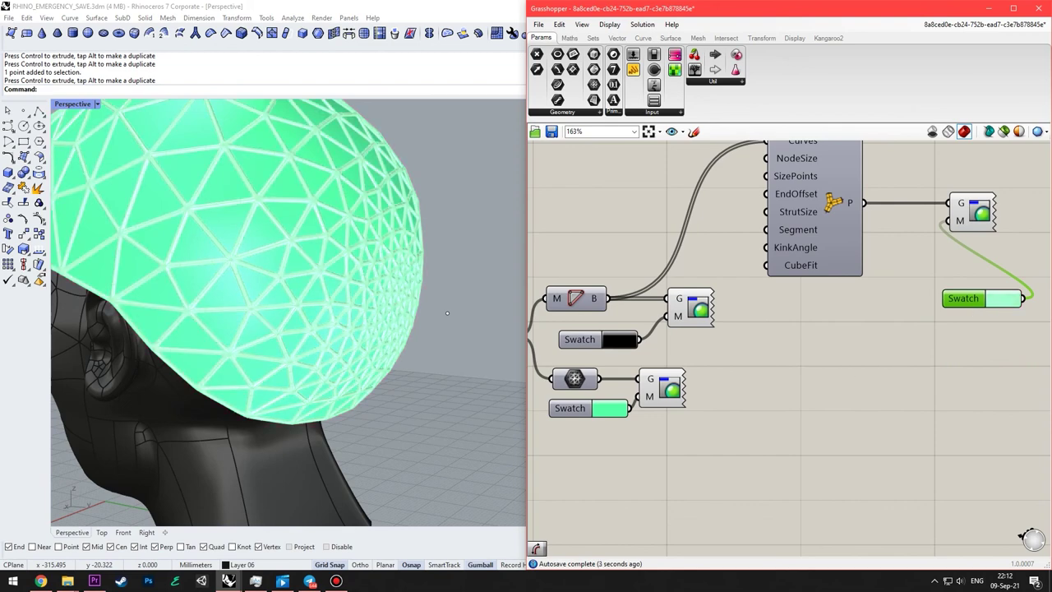
Examine the pale green pipes against the green helmet surface from the back, side and front.
{"action": "right_click_drag", "start_coordinate": [747, 351], "coordinate": [769, 351]}
{"action": "scroll", "coordinate": [345, 280], "scroll_direction": "down", "scroll_amount": 3}
{"action": "right_click_drag", "start_coordinate": [239, 274], "coordinate": [436, 253]}
{"action": "scroll", "coordinate": [319, 255], "scroll_direction": "down", "scroll_amount": 3}
{"action": "right_click_drag", "start_coordinate": [318, 255], "coordinate": [460, 329]}
{"action": "scroll", "coordinate": [300, 251], "scroll_direction": "up", "scroll_amount": 6}
{"action": "scroll", "coordinate": [395, 325], "scroll_direction": "down", "scroll_amount": 4}
{"action": "right_click_drag", "start_coordinate": [353, 320], "coordinate": [412, 338], "text": "shift"}
Bake the MultiPipe component together with the remeshed helmet's Mesh parameter into Rhino.
{"action": "right_click_drag", "start_coordinate": [998, 355], "coordinate": [877, 324]}
{"action": "left_click", "coordinate": [770, 220]}
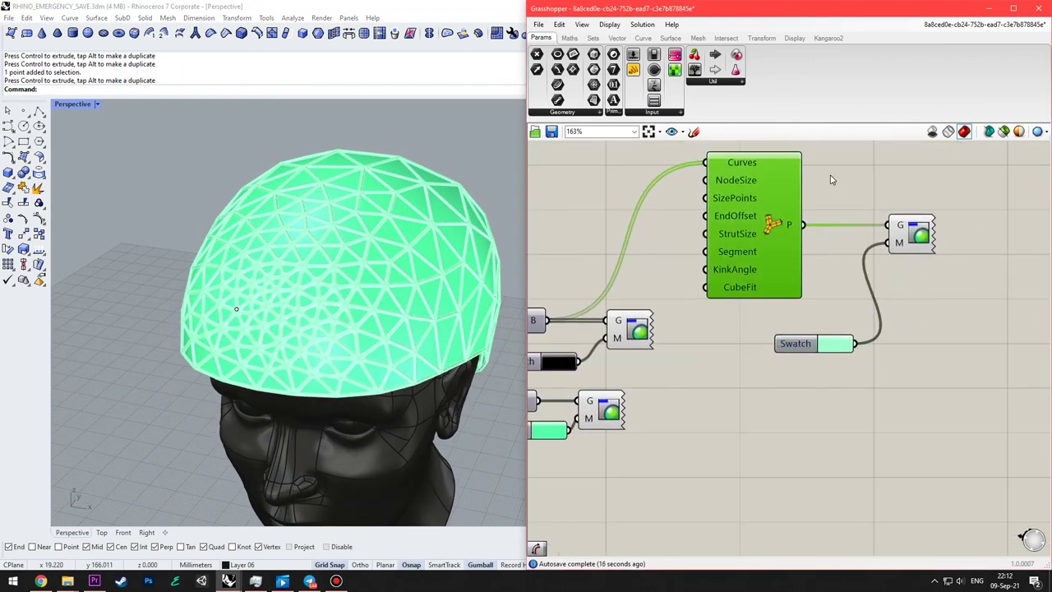
{"action": "scroll", "coordinate": [942, 179], "scroll_direction": "down", "scroll_amount": 3}
{"action": "scroll", "coordinate": [721, 314], "scroll_direction": "up", "scroll_amount": 3}
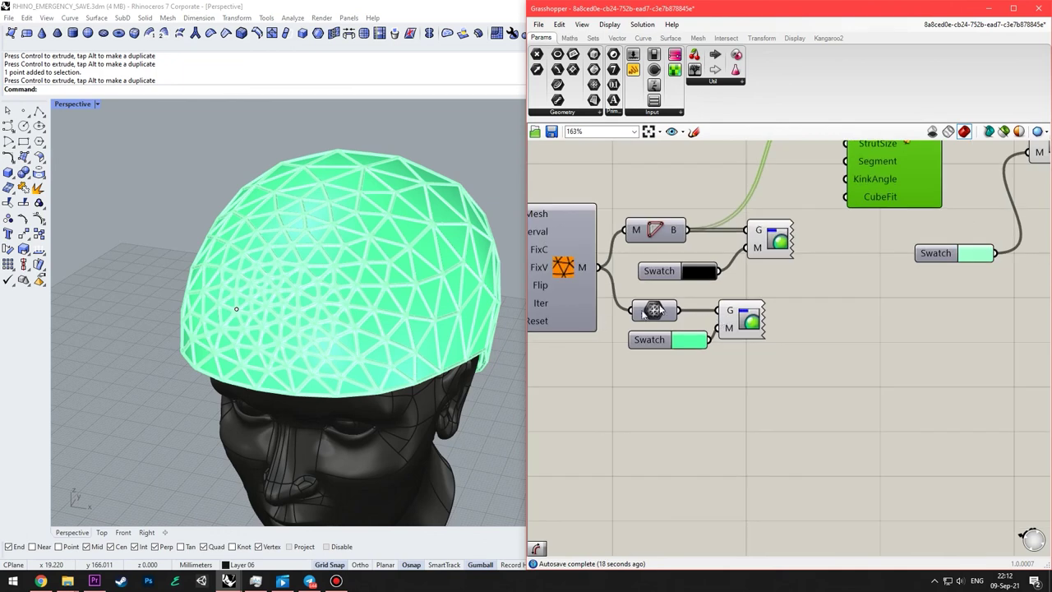
{"action": "right_click_drag", "start_coordinate": [663, 236], "coordinate": [673, 303]}
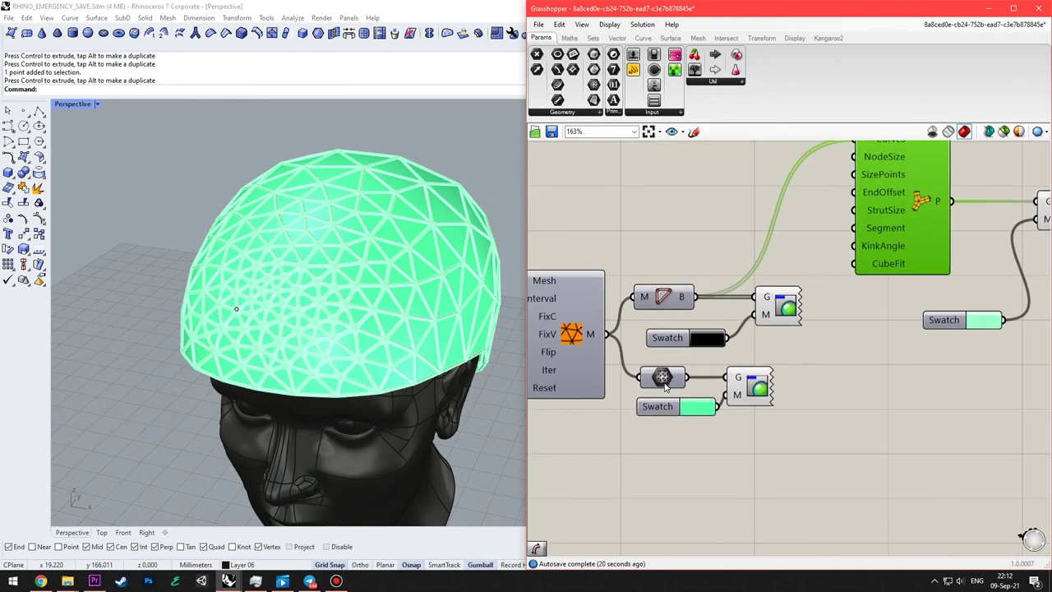
{"action": "right_click_drag", "start_coordinate": [991, 160], "coordinate": [837, 217]}
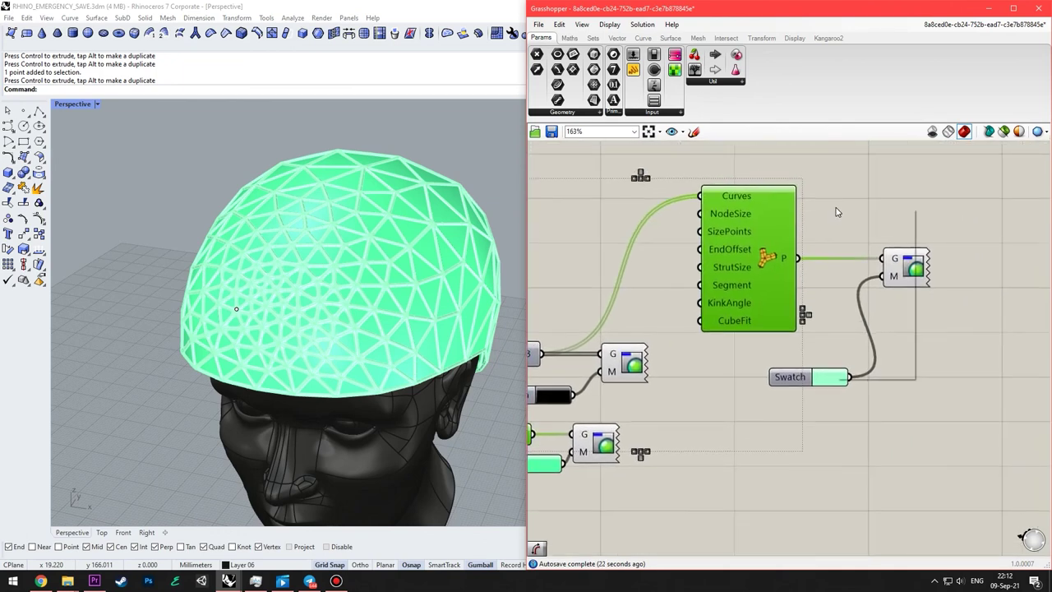
{"action": "right_click", "coordinate": [837, 212]}
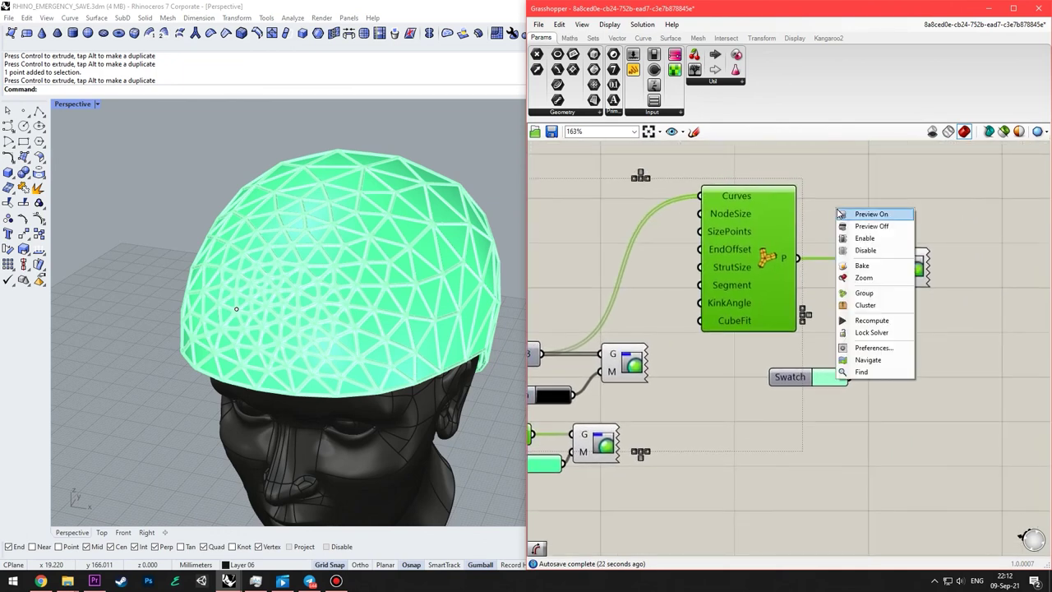
{"action": "left_click", "coordinate": [870, 268]}
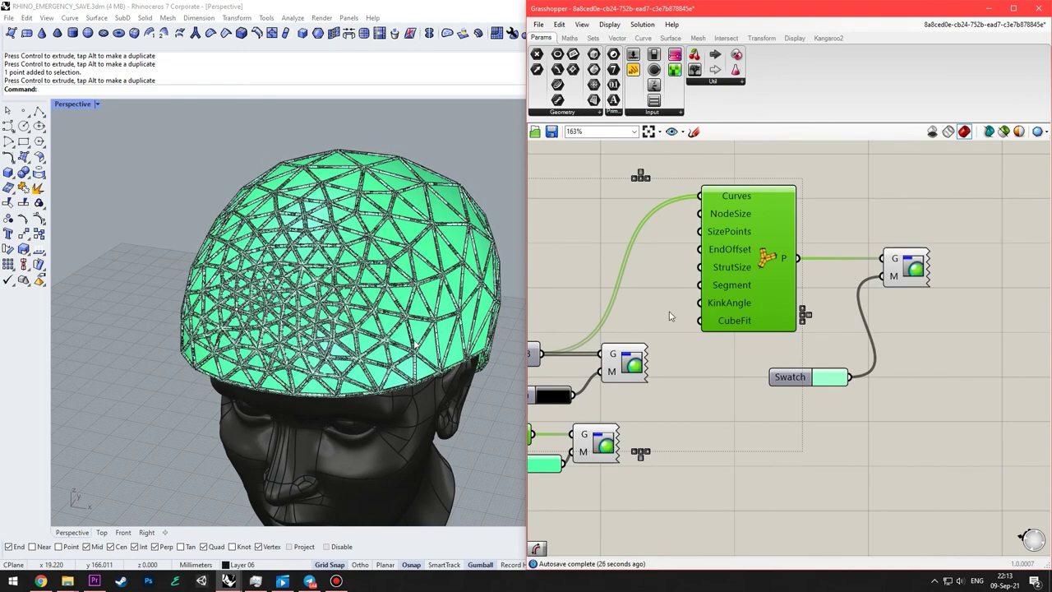
Select the baked helmet mesh and pipe SubD and move both off the head, up beyond the earlier baked mesh.
{"action": "right_click_drag", "start_coordinate": [419, 311], "coordinate": [296, 301]}
{"action": "scroll", "coordinate": [366, 264], "scroll_direction": "up", "scroll_amount": 3}
{"action": "left_click", "coordinate": [360, 247]}
{"action": "left_click", "coordinate": [359, 238]}
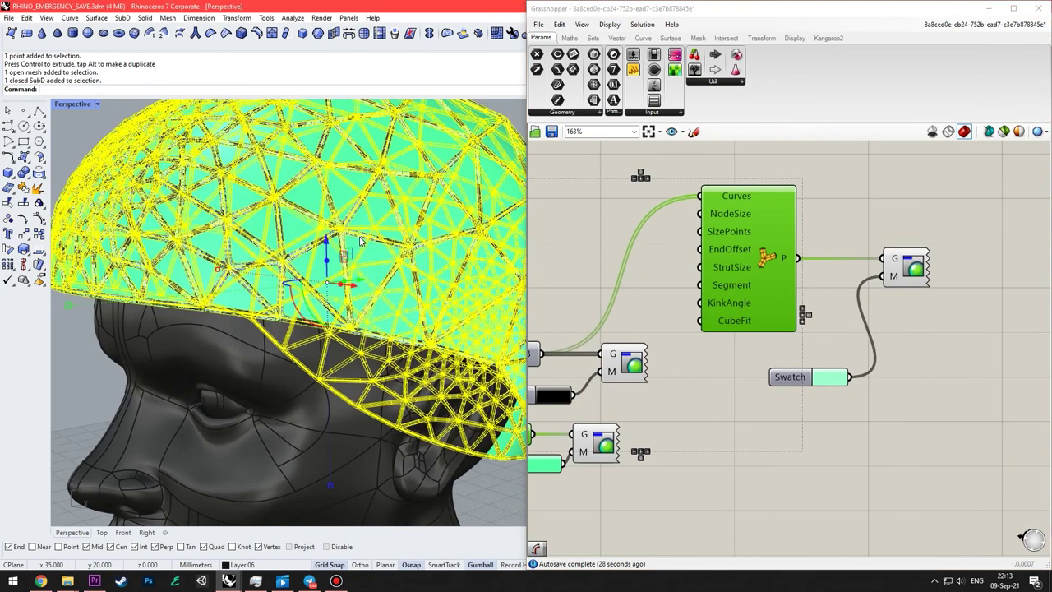
{"action": "scroll", "coordinate": [370, 214], "scroll_direction": "down", "scroll_amount": 8}
{"action": "right_click_drag", "start_coordinate": [394, 214], "coordinate": [367, 291], "text": "shift"}
{"action": "scroll", "coordinate": [368, 296], "scroll_direction": "down", "scroll_amount": 6}
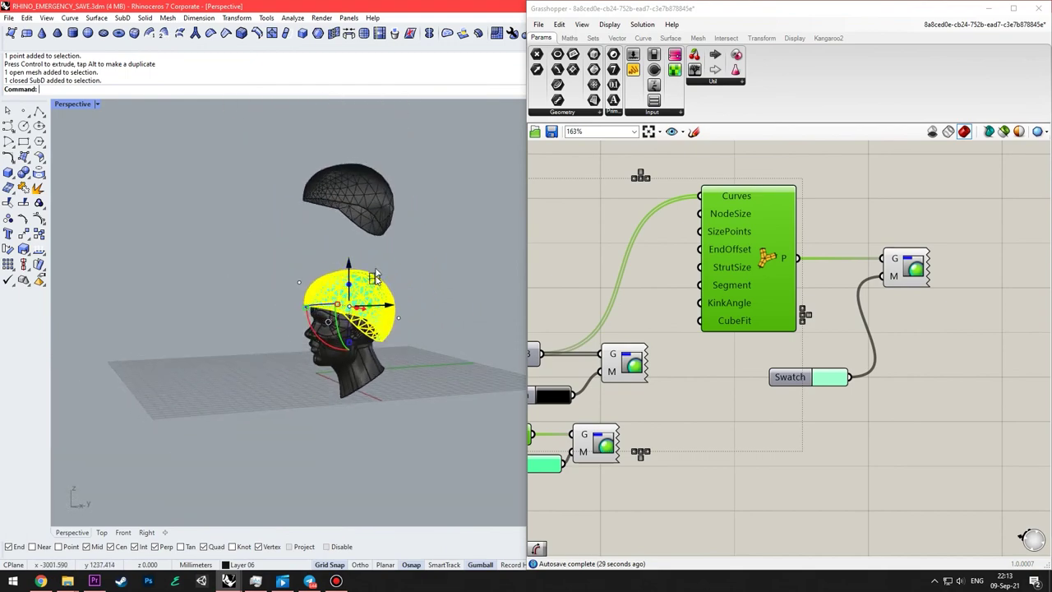
{"action": "left_click_drag", "start_coordinate": [376, 277], "coordinate": [436, 123]}
{"action": "left_click", "coordinate": [467, 147]}
Examine the baked helmet's pipe network up close and compare it with the coloured preview on the head.
{"action": "right_click_drag", "start_coordinate": [468, 150], "coordinate": [455, 278]}
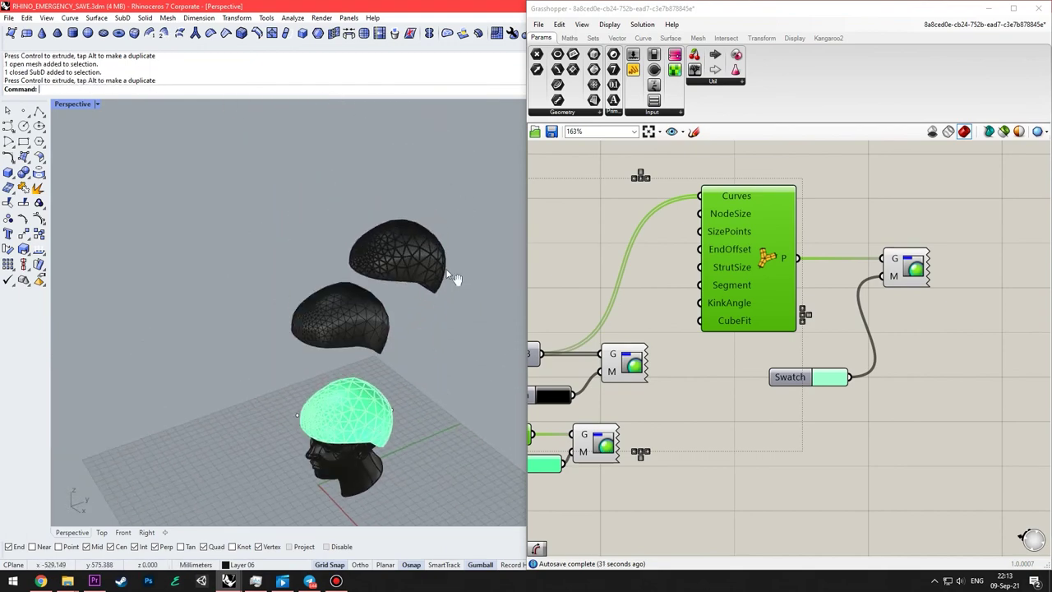
{"action": "scroll", "coordinate": [427, 284], "scroll_direction": "up", "scroll_amount": 8}
{"action": "right_click_drag", "start_coordinate": [383, 298], "coordinate": [416, 351]}
{"action": "scroll", "coordinate": [415, 349], "scroll_direction": "up", "scroll_amount": 6}
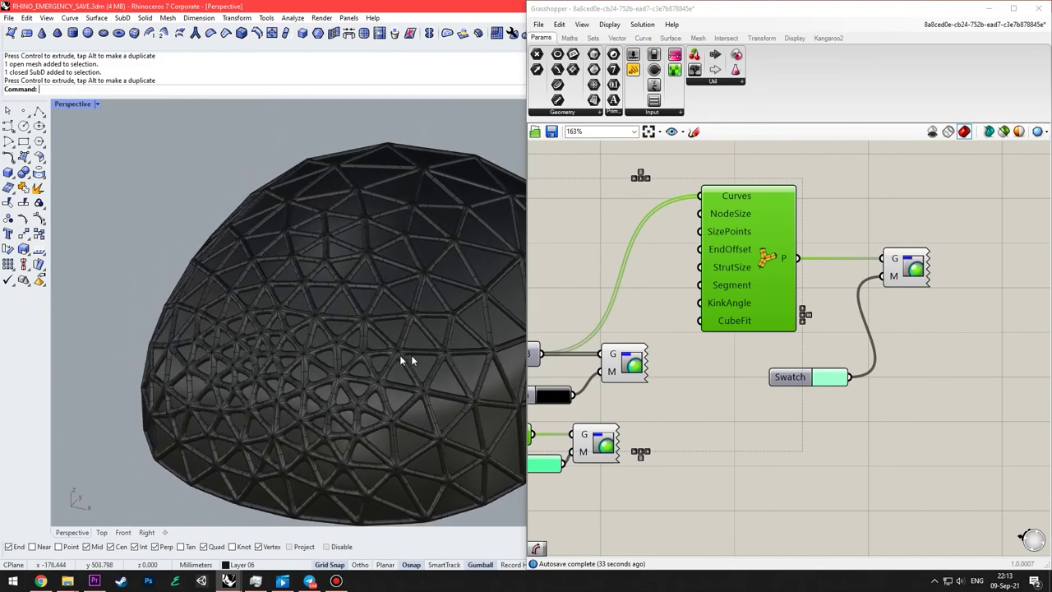
{"action": "scroll", "coordinate": [312, 337], "scroll_direction": "down", "scroll_amount": 8}
{"action": "right_click_drag", "start_coordinate": [317, 362], "coordinate": [480, 240]}
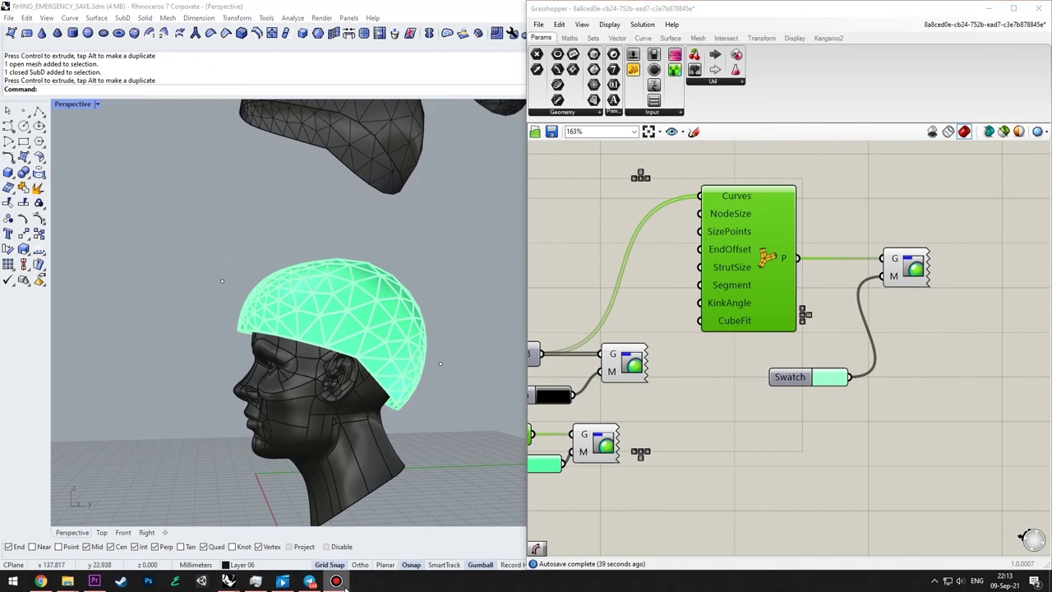